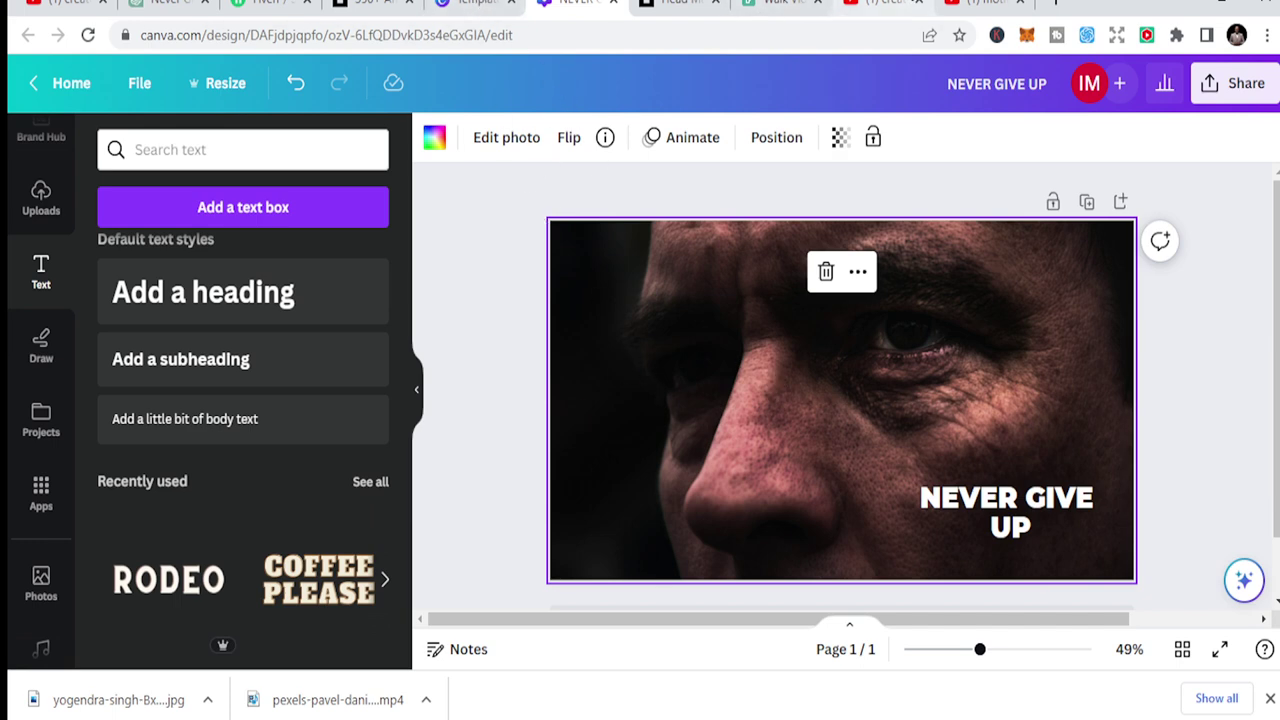
Switch to the YouTube search results and examine the thumbnail style of the motivational speech videos, especially the close-up faces and bold text
click(900, 5)
scroll(655, 320, down, 8)
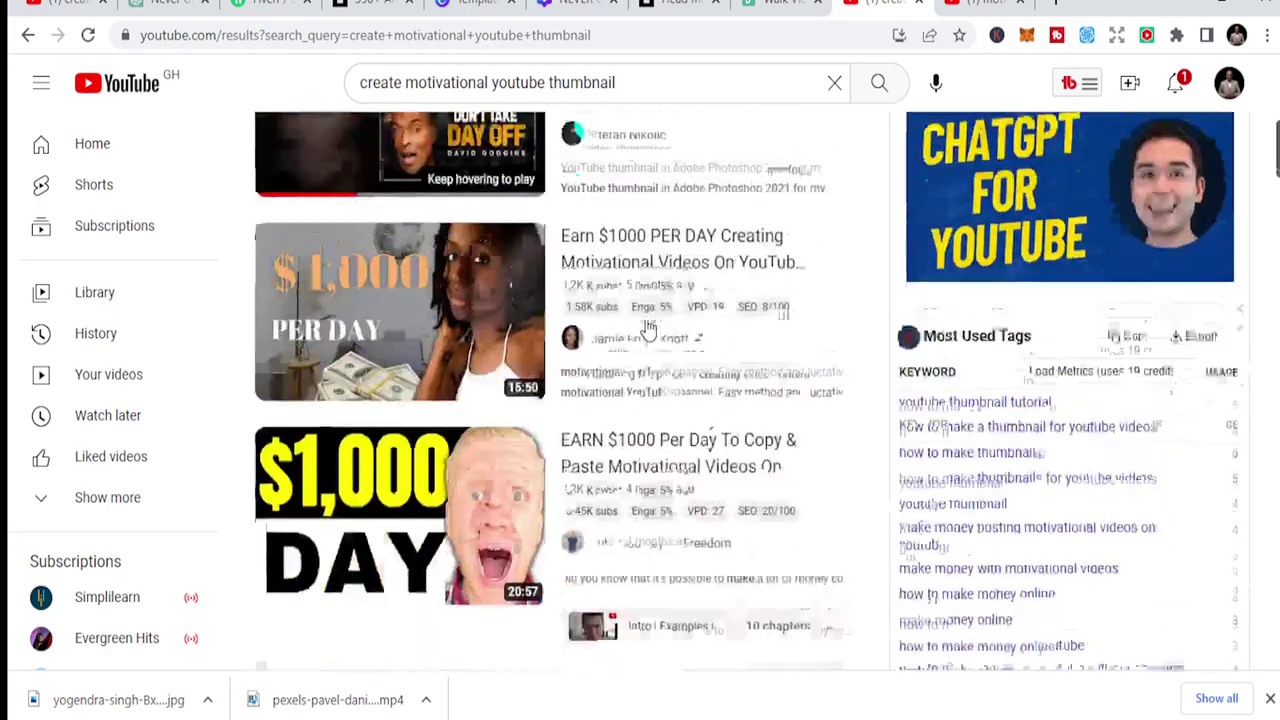
key(ctrl+Tab)
scroll(734, 288, down, 5)
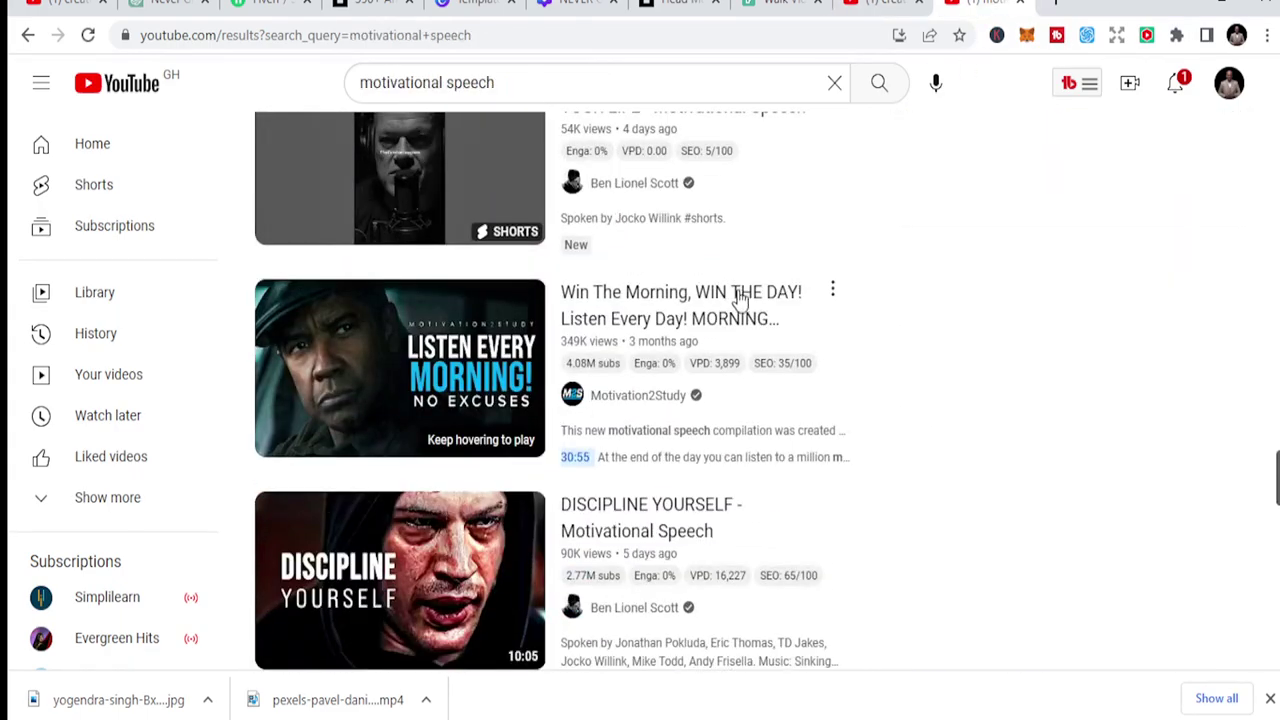
scroll(736, 292, up, 10)
scroll(737, 298, up, 6)
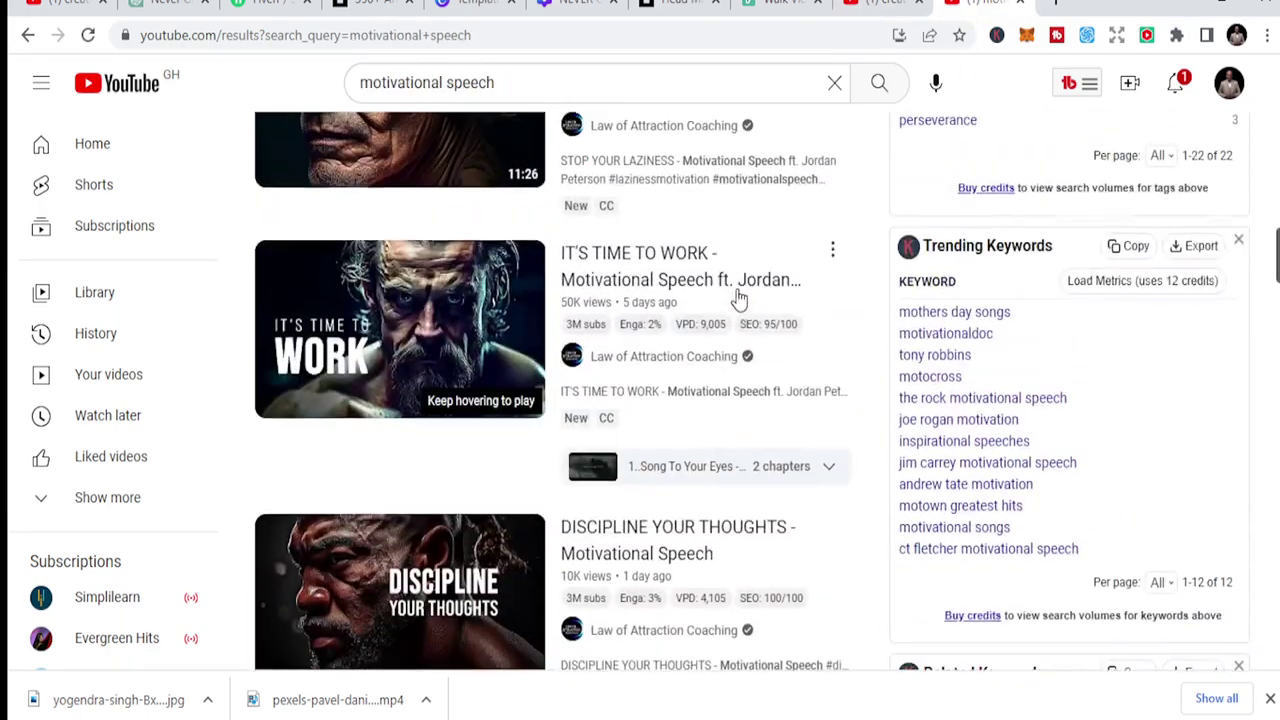
scroll(739, 296, down, 3)
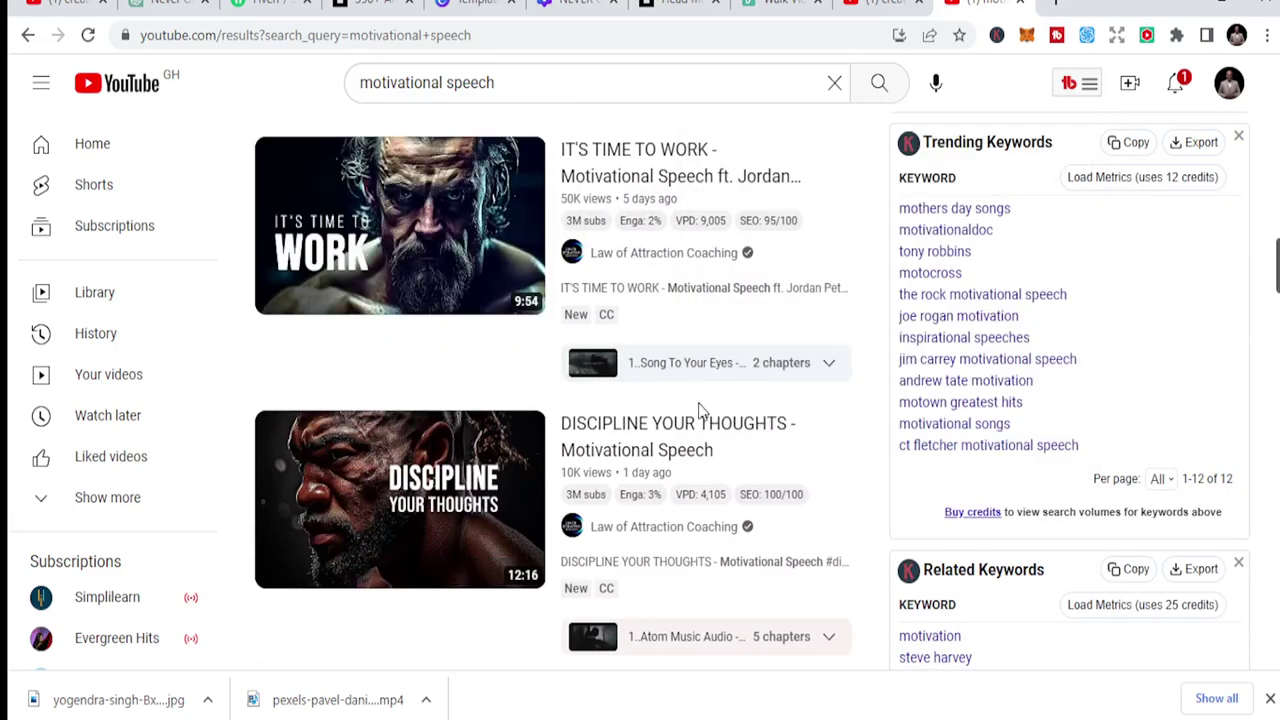
scroll(400, 230, up, 1)
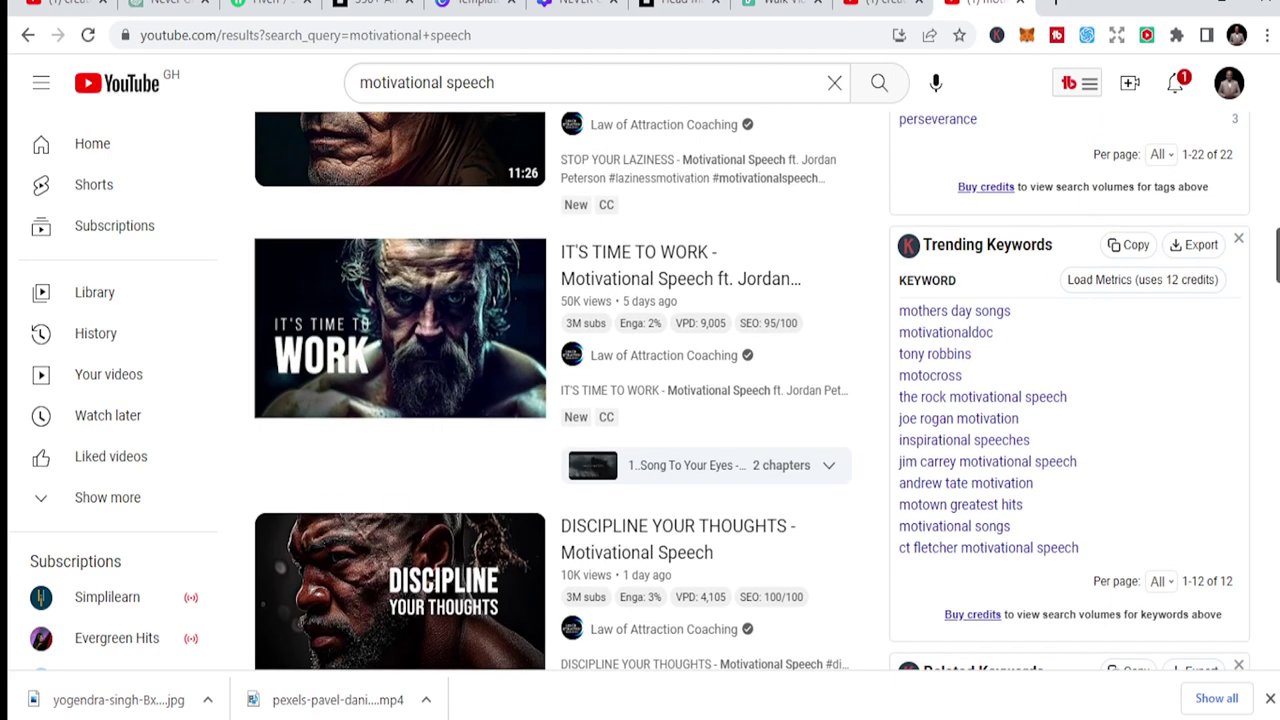
scroll(705, 310, up, 3)
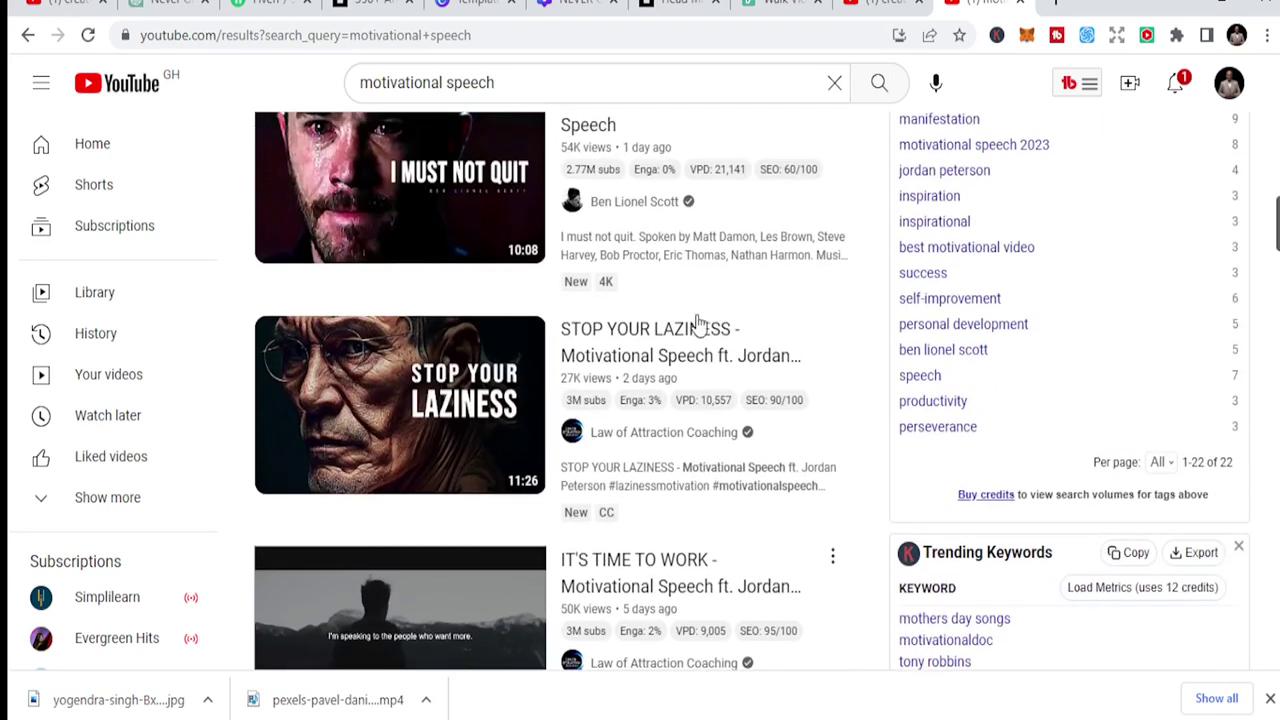
scroll(452, 356, up, 2)
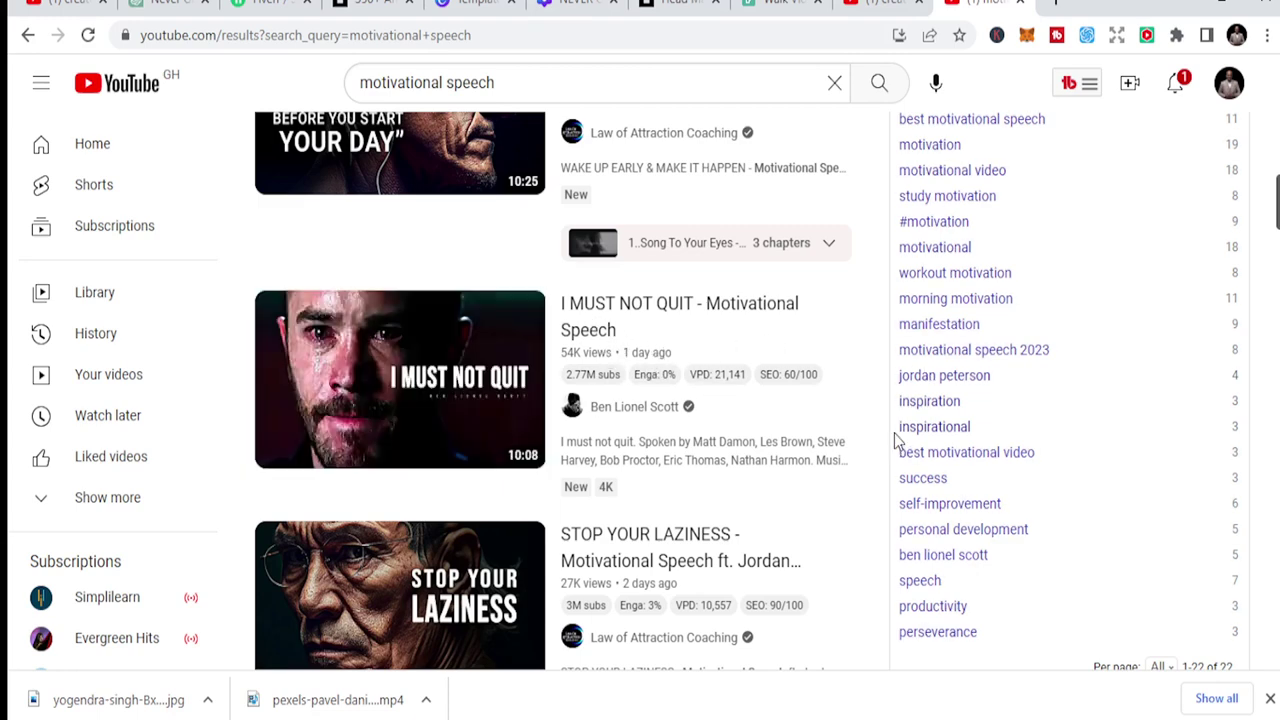
scroll(843, 505, down, 4)
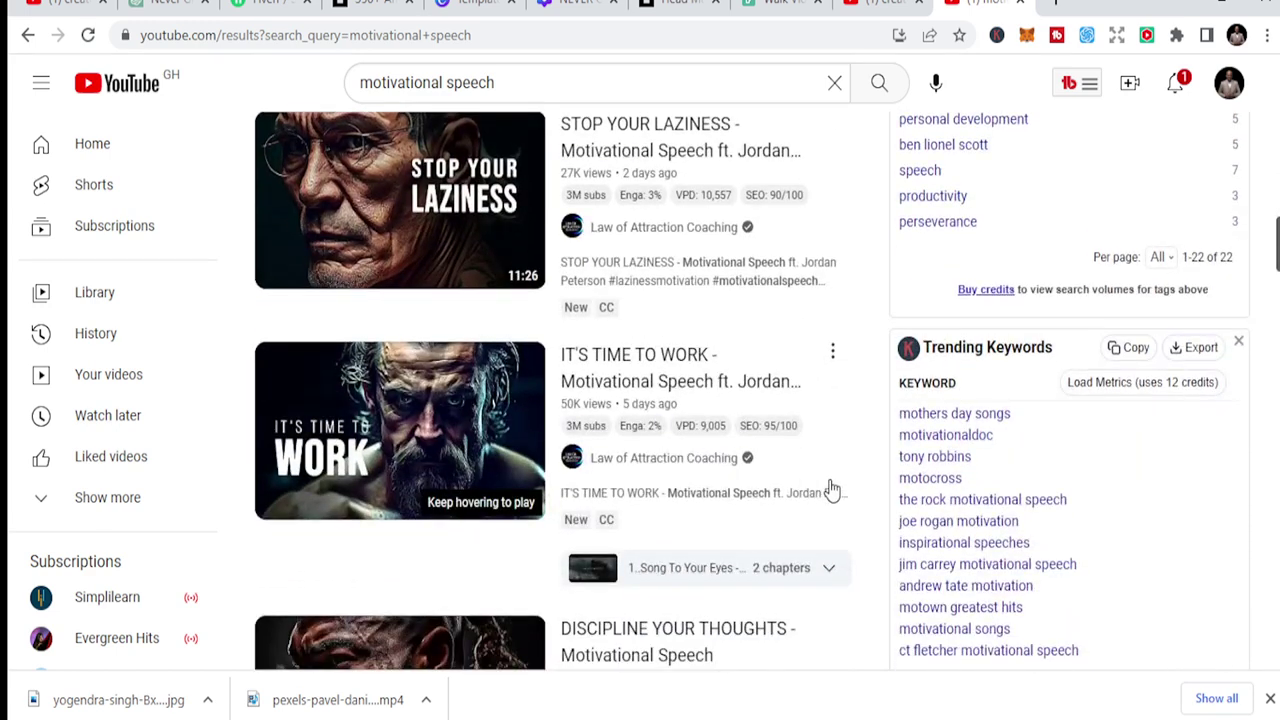
mouse_move(832, 489)
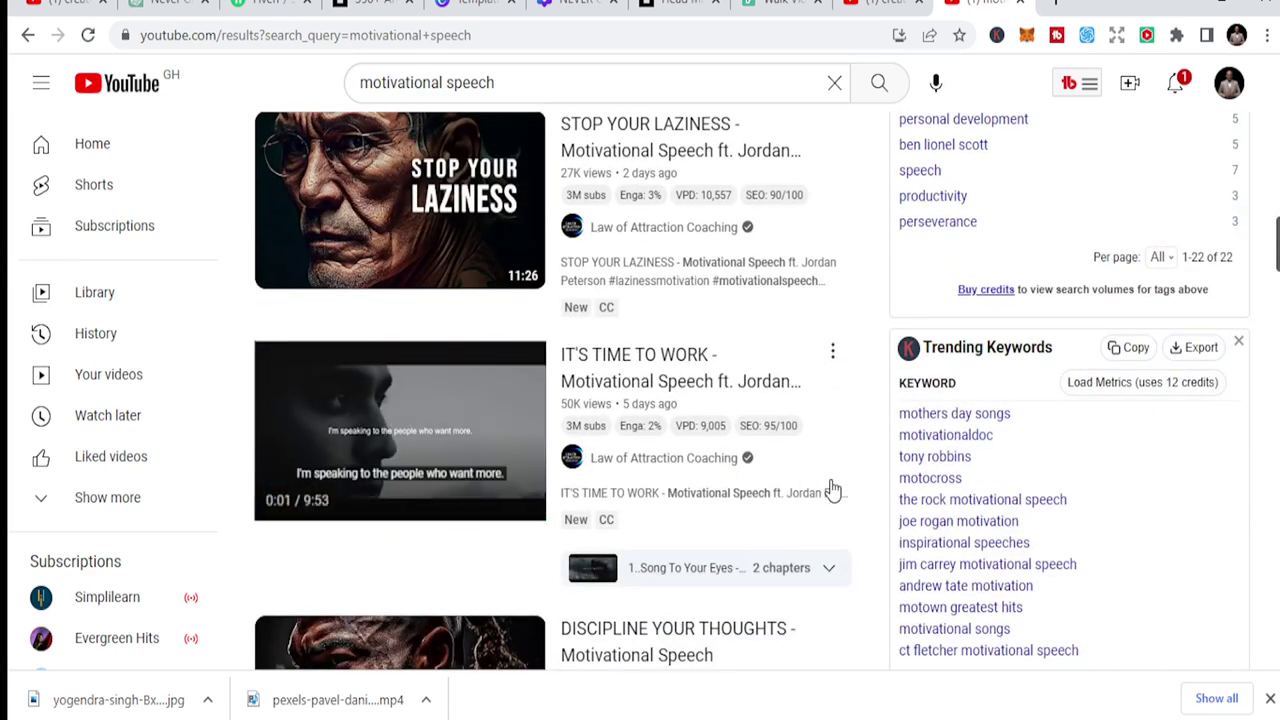
scroll(827, 488, down, 2)
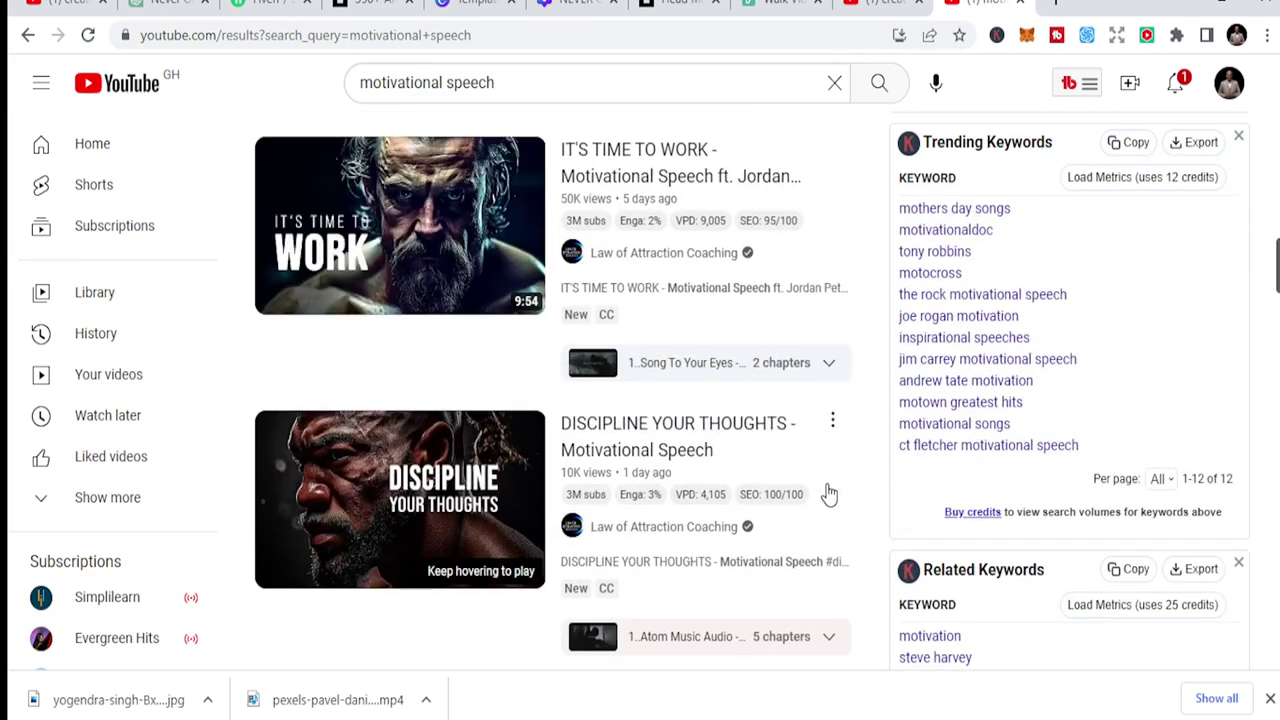
Switch to the Canva templates and, from the home page, search for "youtube thumbnail" templates
key(ctrl+5)
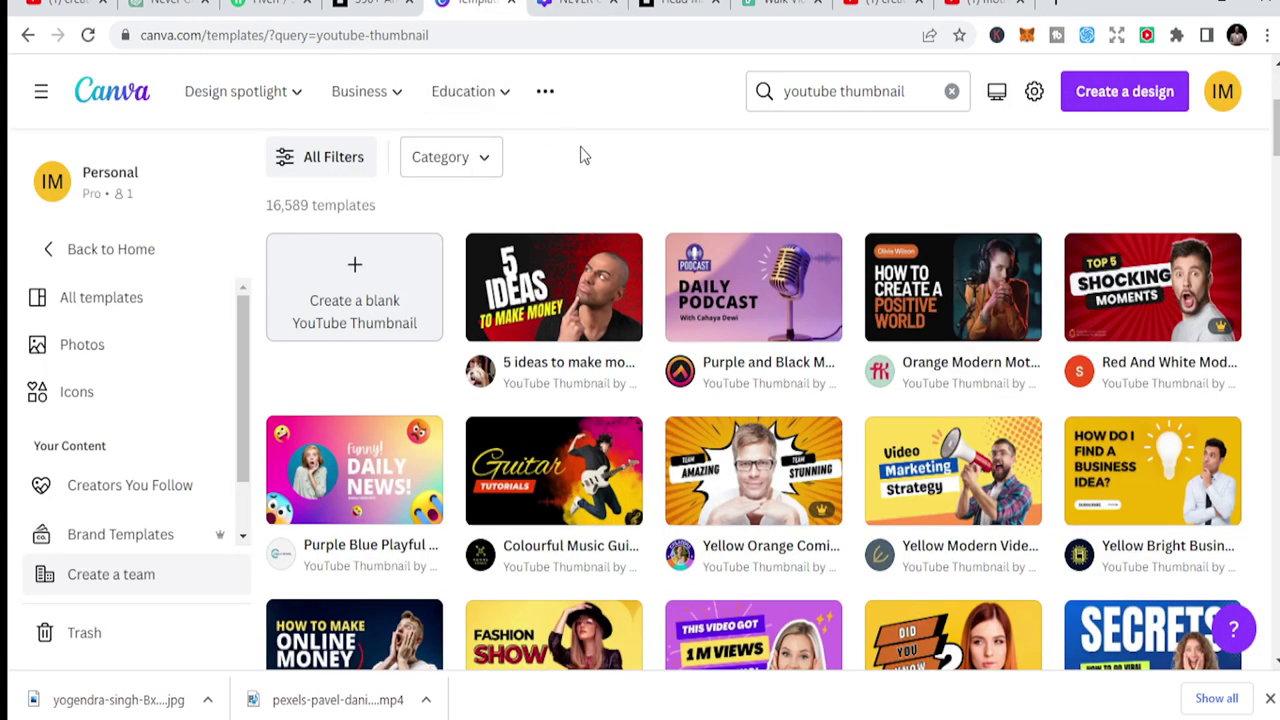
scroll(650, 220, up, 3)
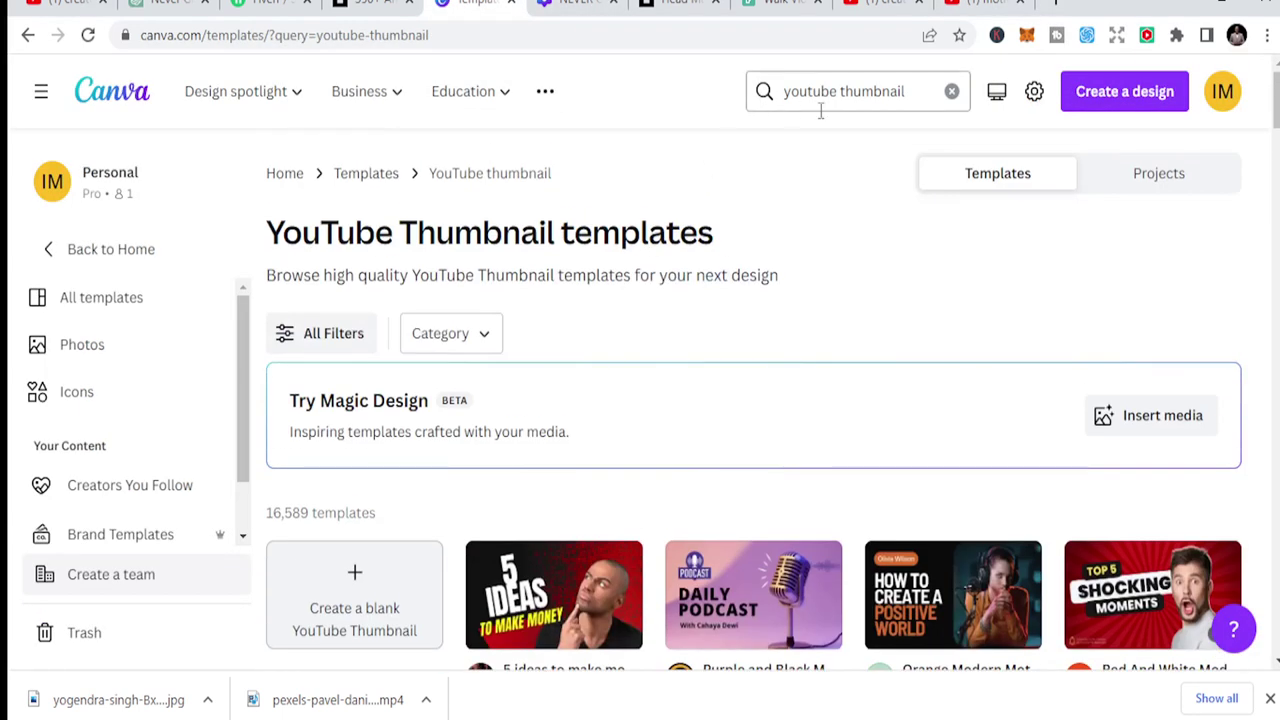
click(97, 104)
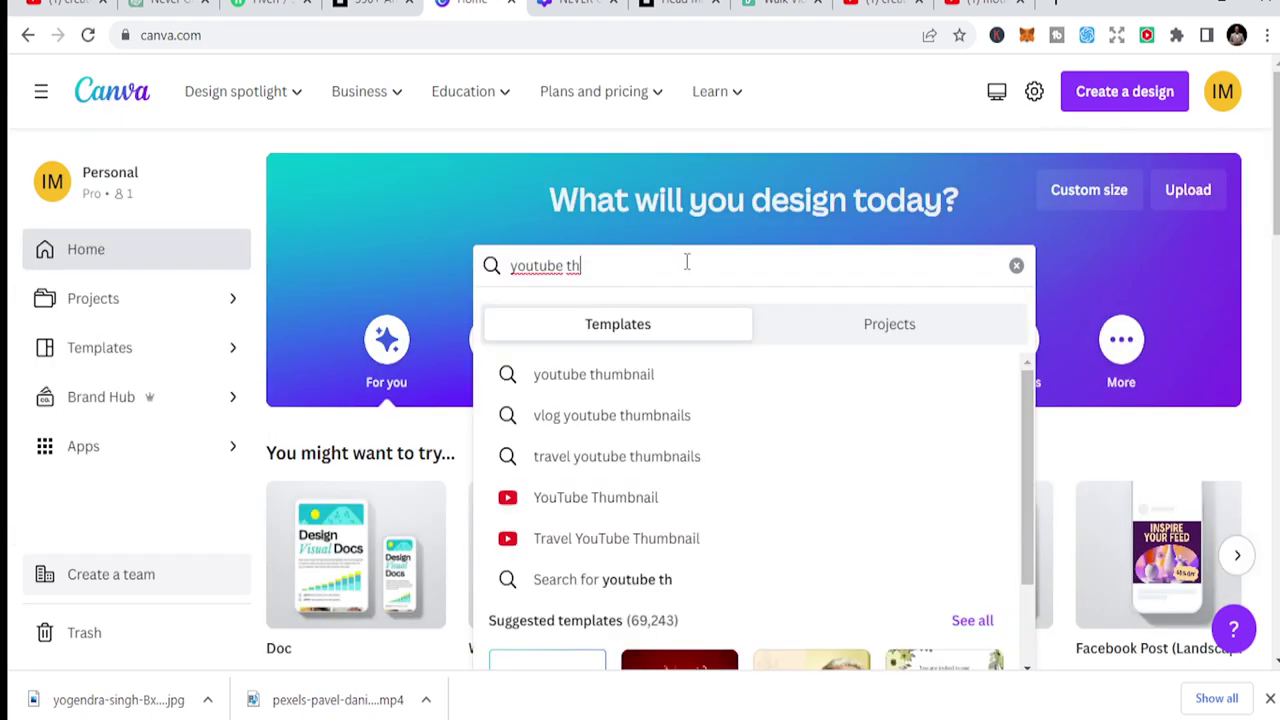
click(644, 374)
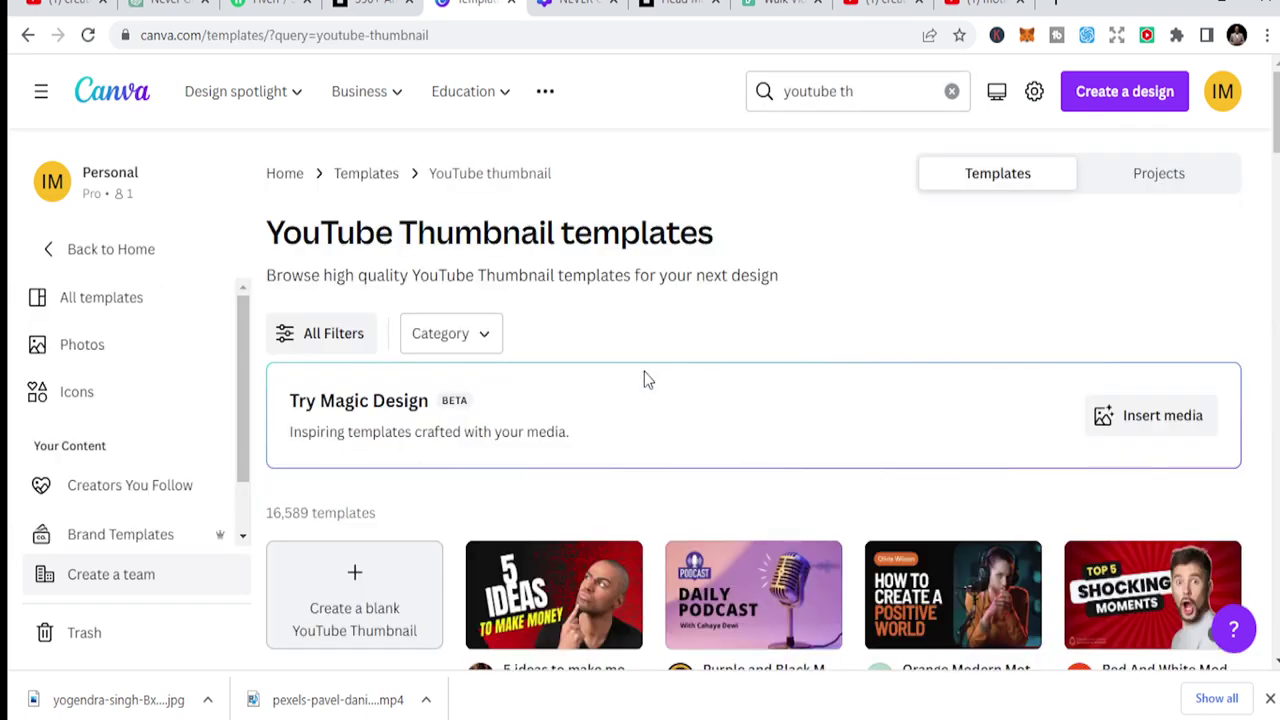
Look through the YouTube Thumbnail templates and create a blank YouTube Thumbnail design instead, selecting its empty page
scroll(644, 378, down, 2)
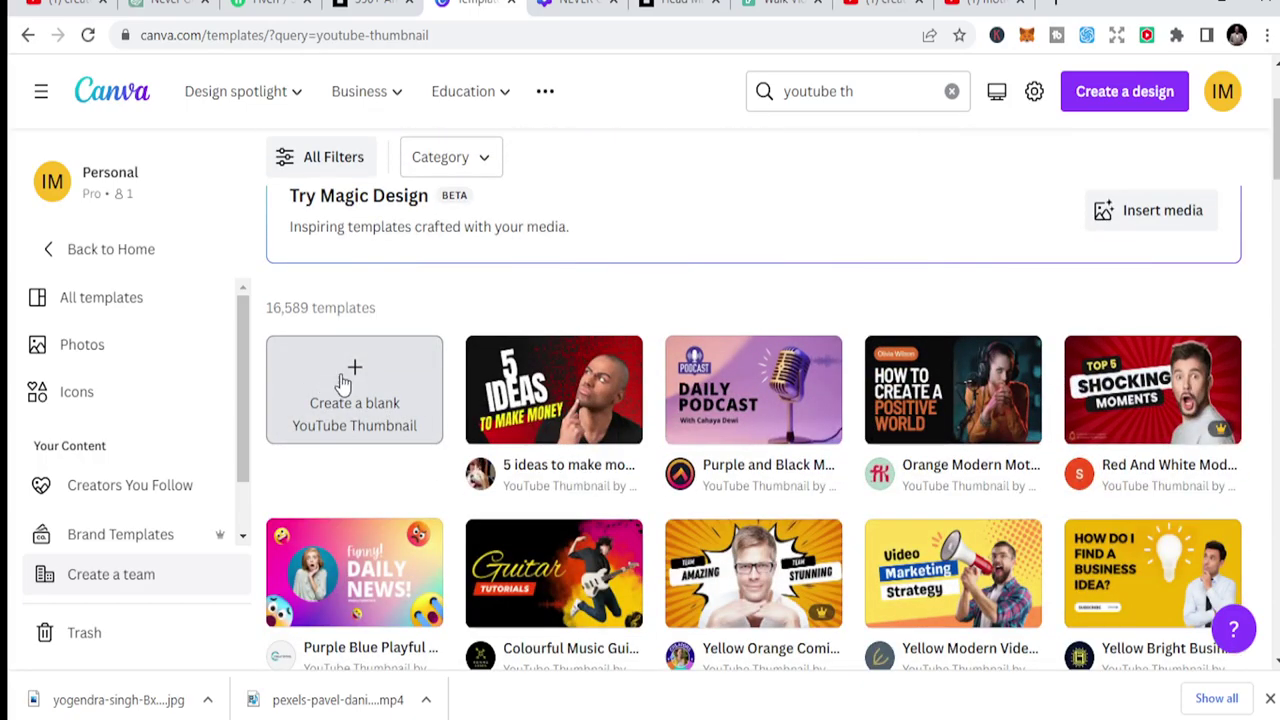
scroll(890, 491, down, 10)
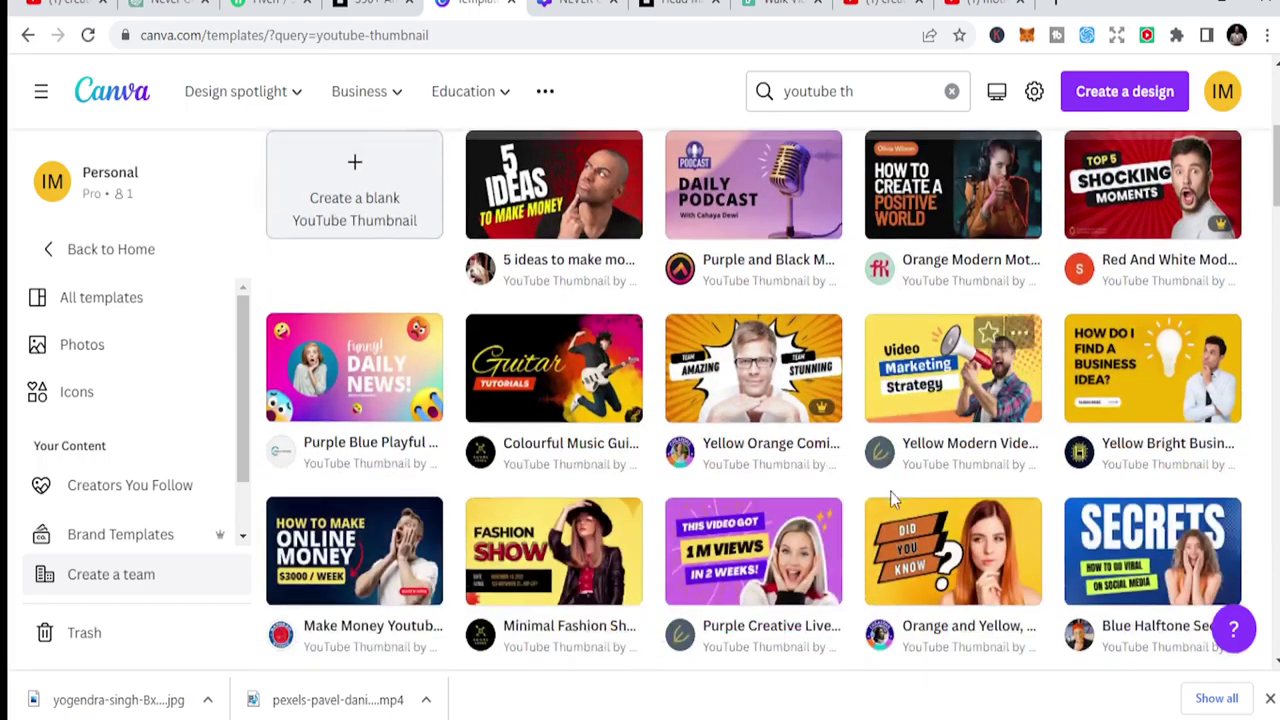
scroll(957, 422, down, 6)
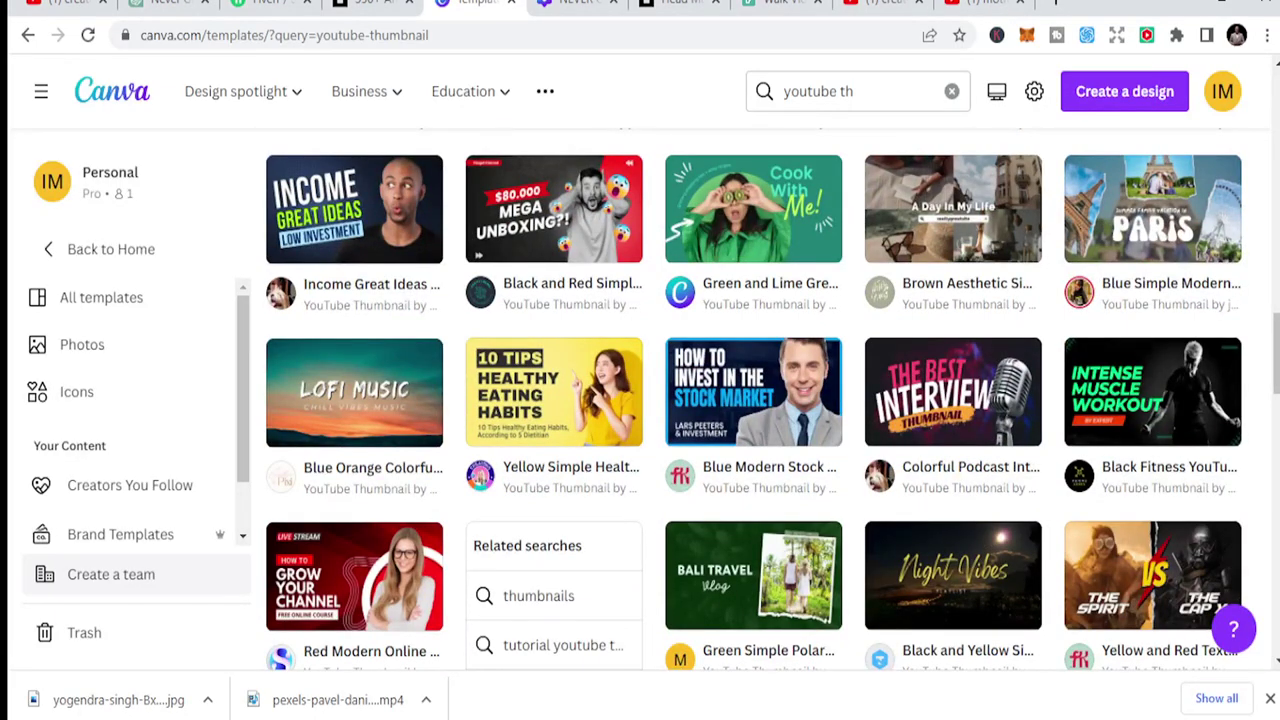
scroll(1085, 330, down, 3)
scroll(1000, 340, up, 11)
scroll(950, 352, up, 9)
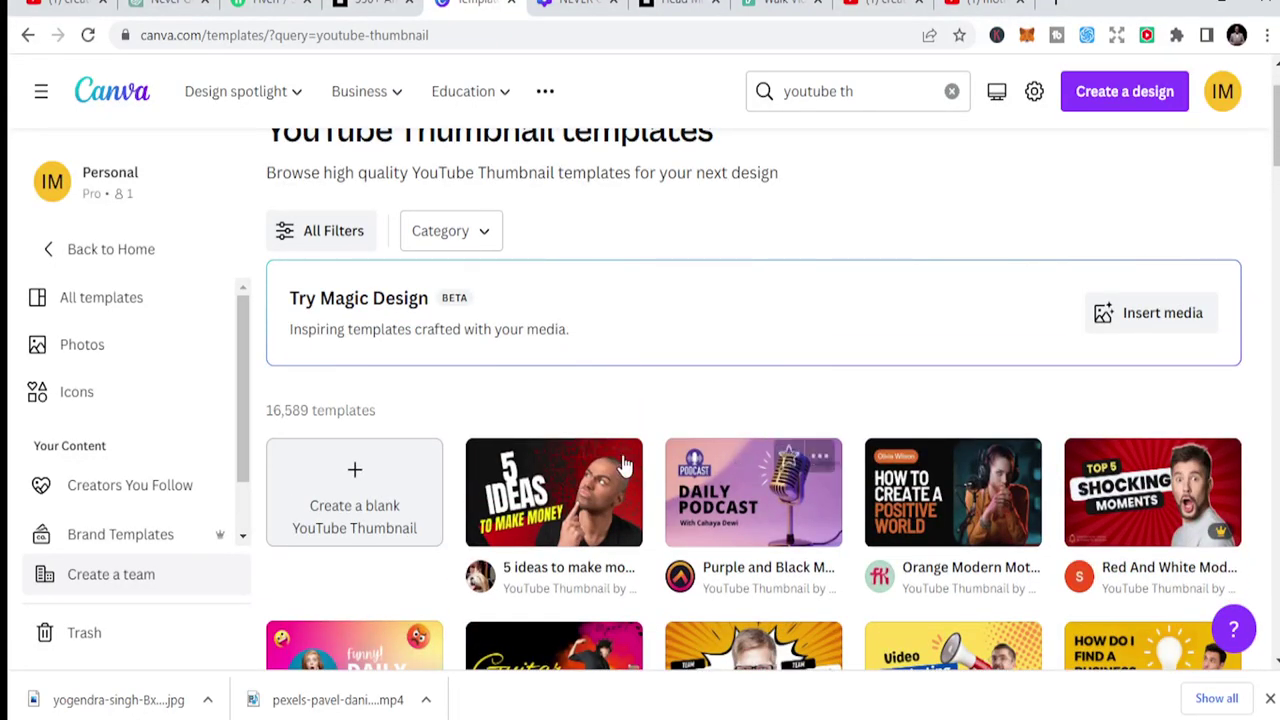
click(345, 527)
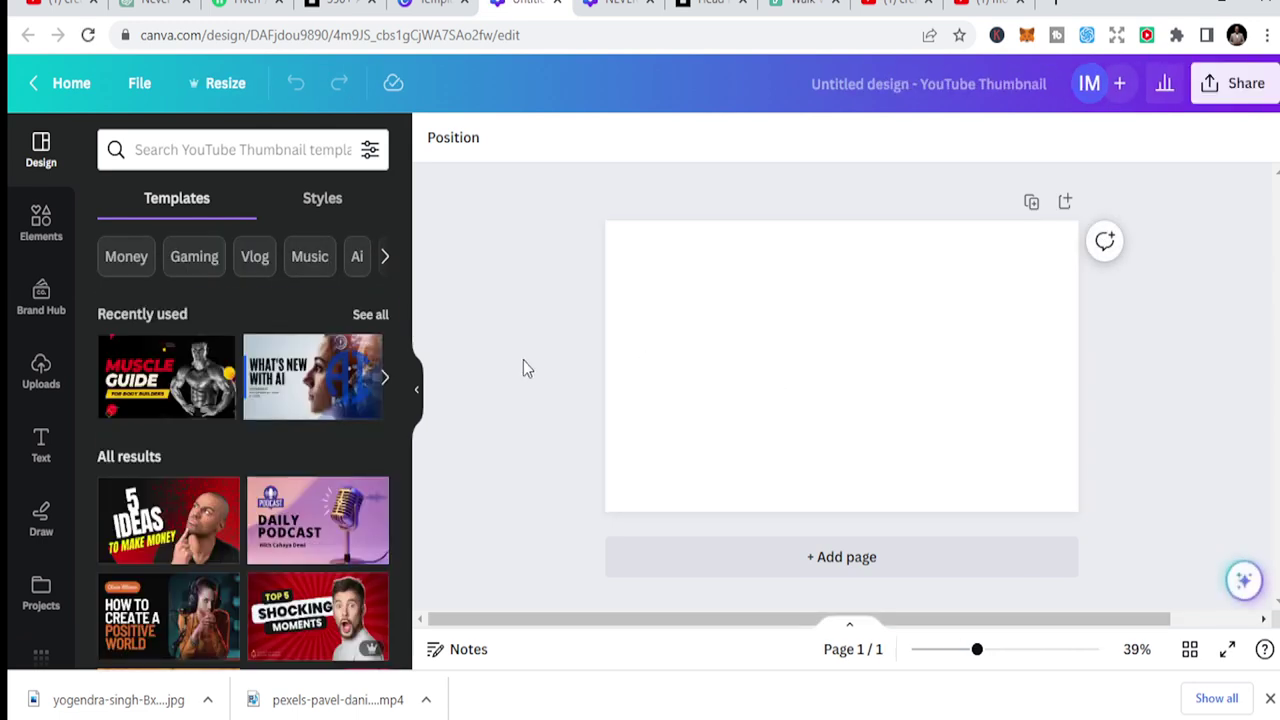
click(718, 322)
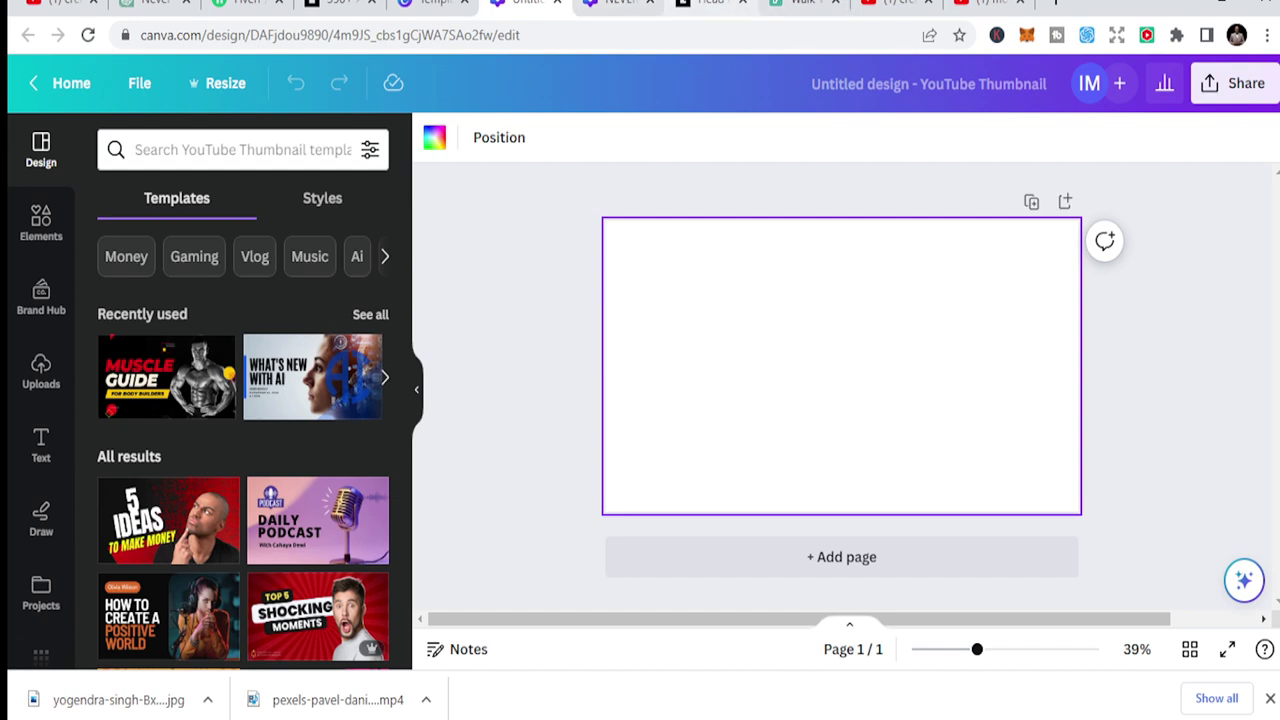
Open the Unsplash home page, unsplash.com, in place of the NEVER GIVE UP design
click(611, 5)
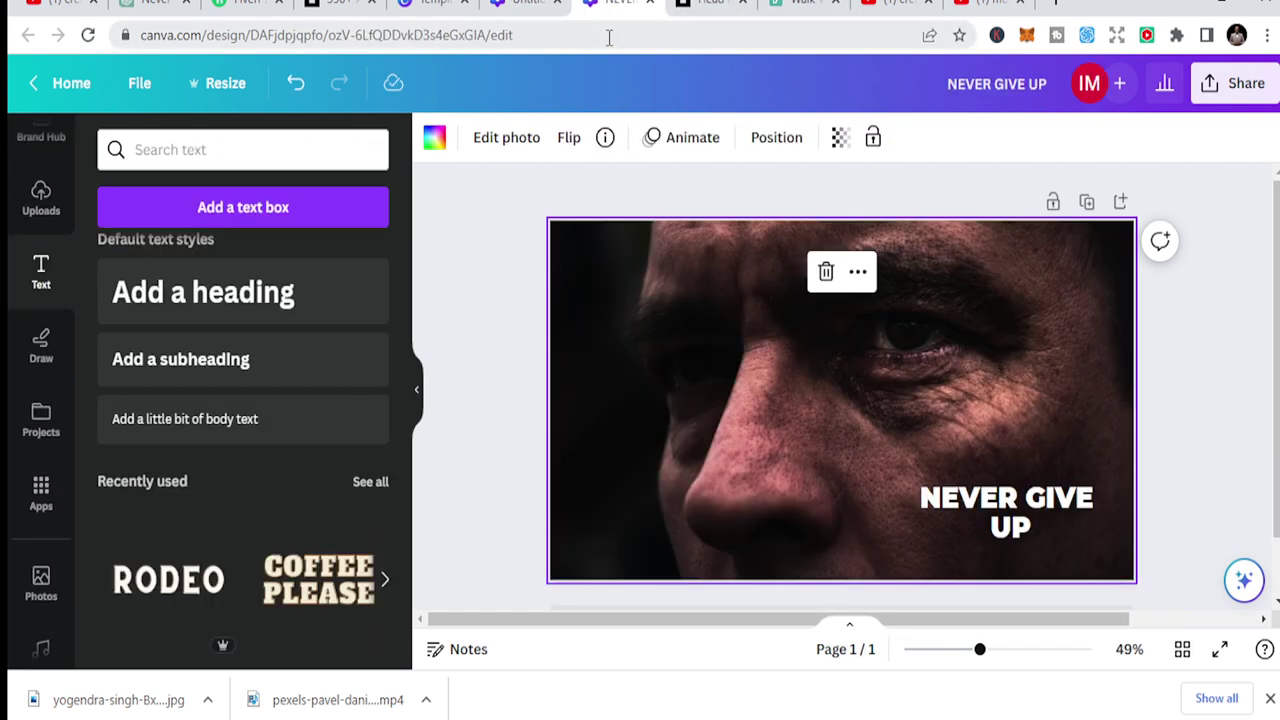
click(608, 37)
text(unsp)
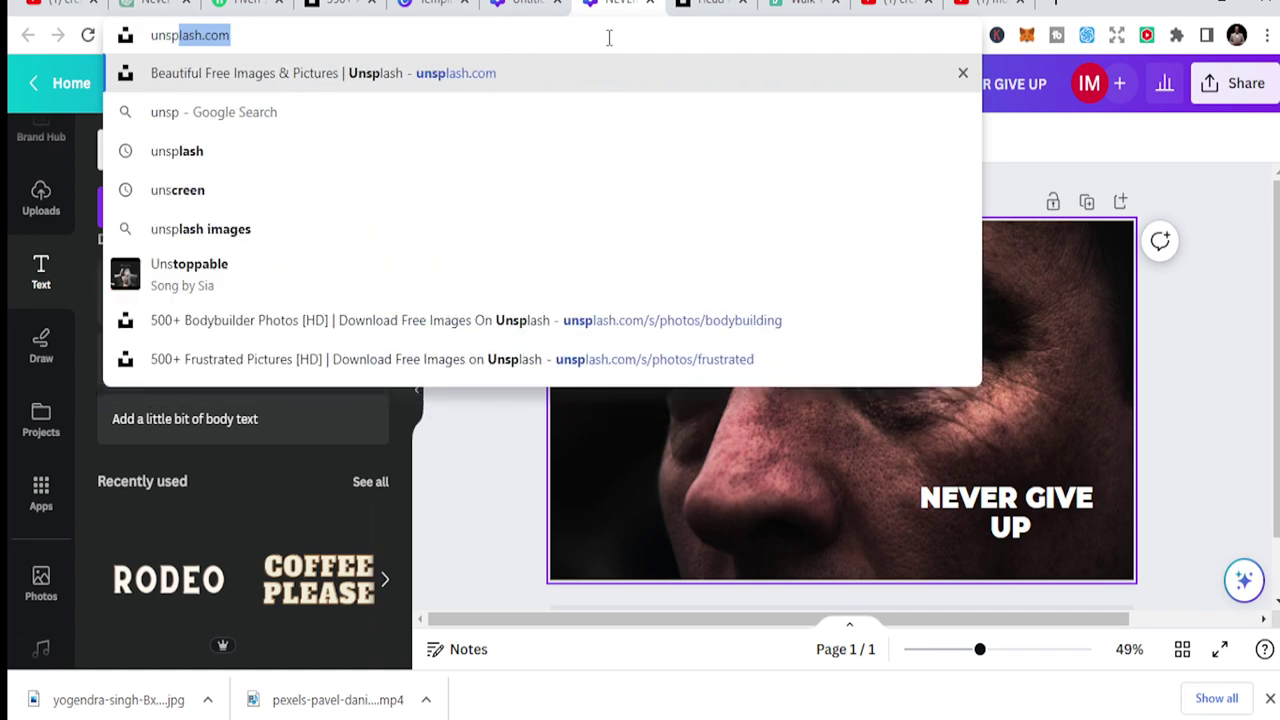
text(la)
key(Return)
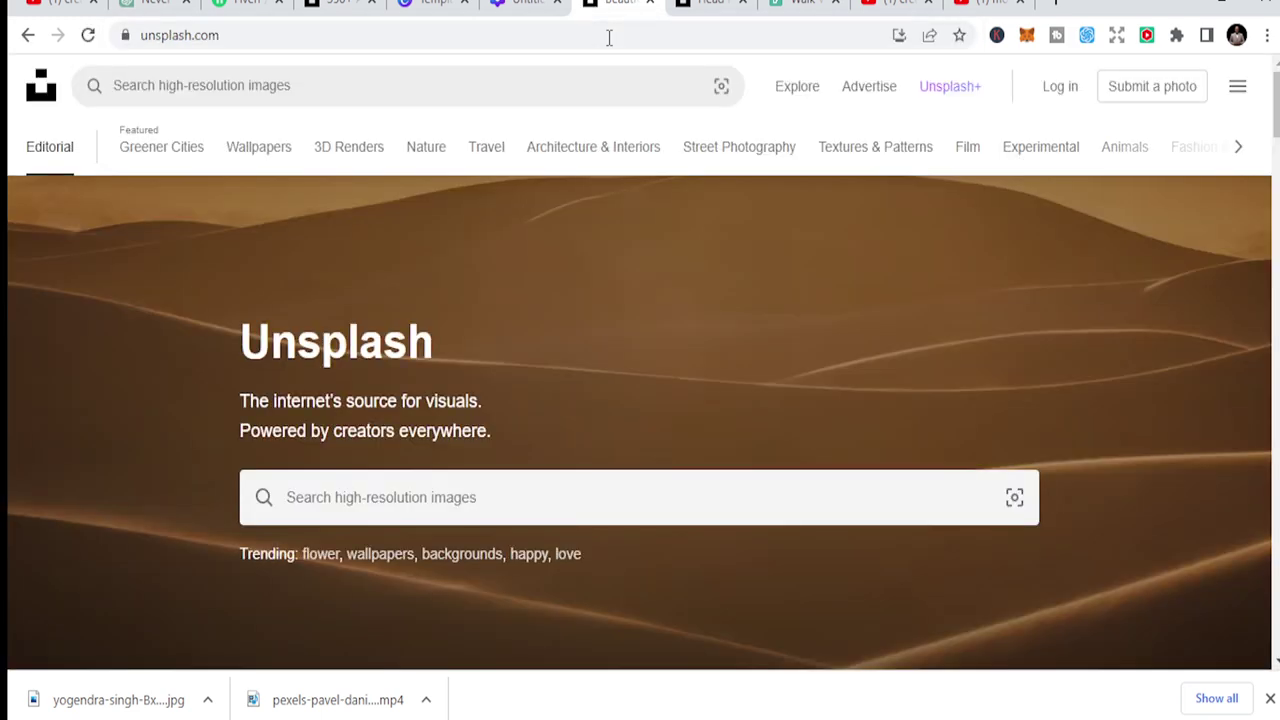
scroll(591, 103, down, 2)
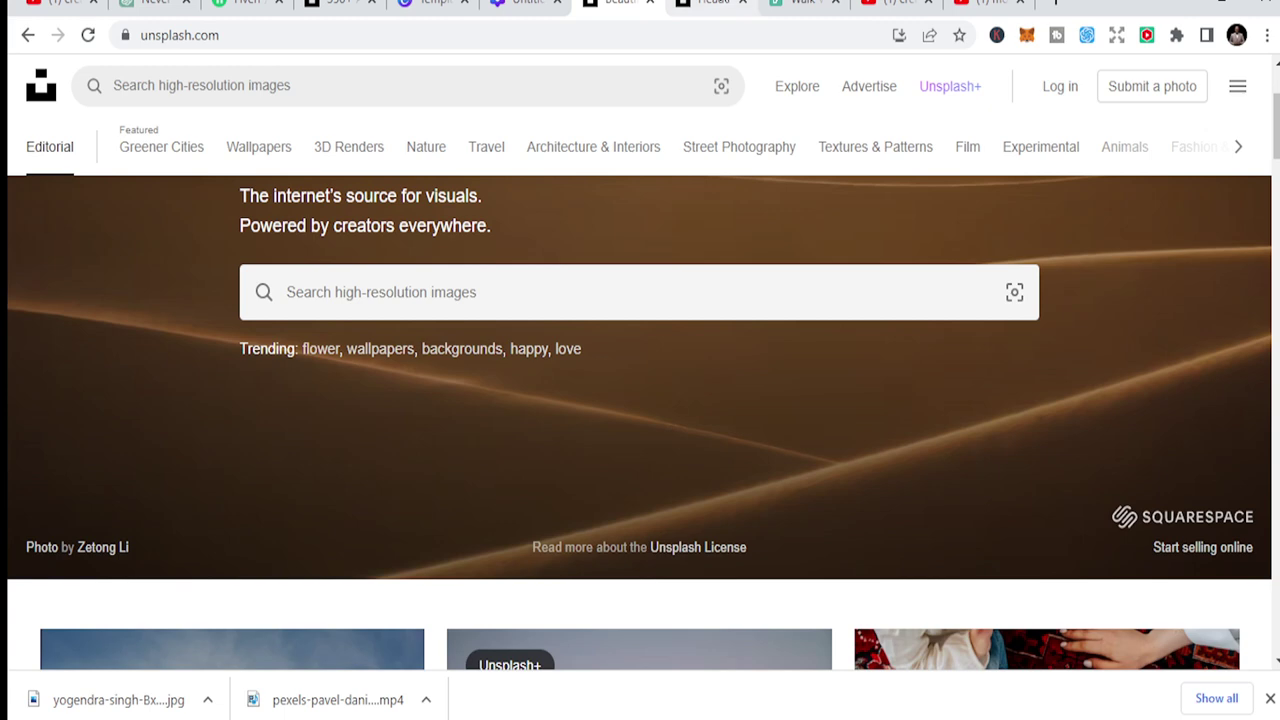
Open the Pexels home page, pexels.com, in place of the "head man'" photo search
click(705, 4)
click(580, 94)
key(BackSpace)
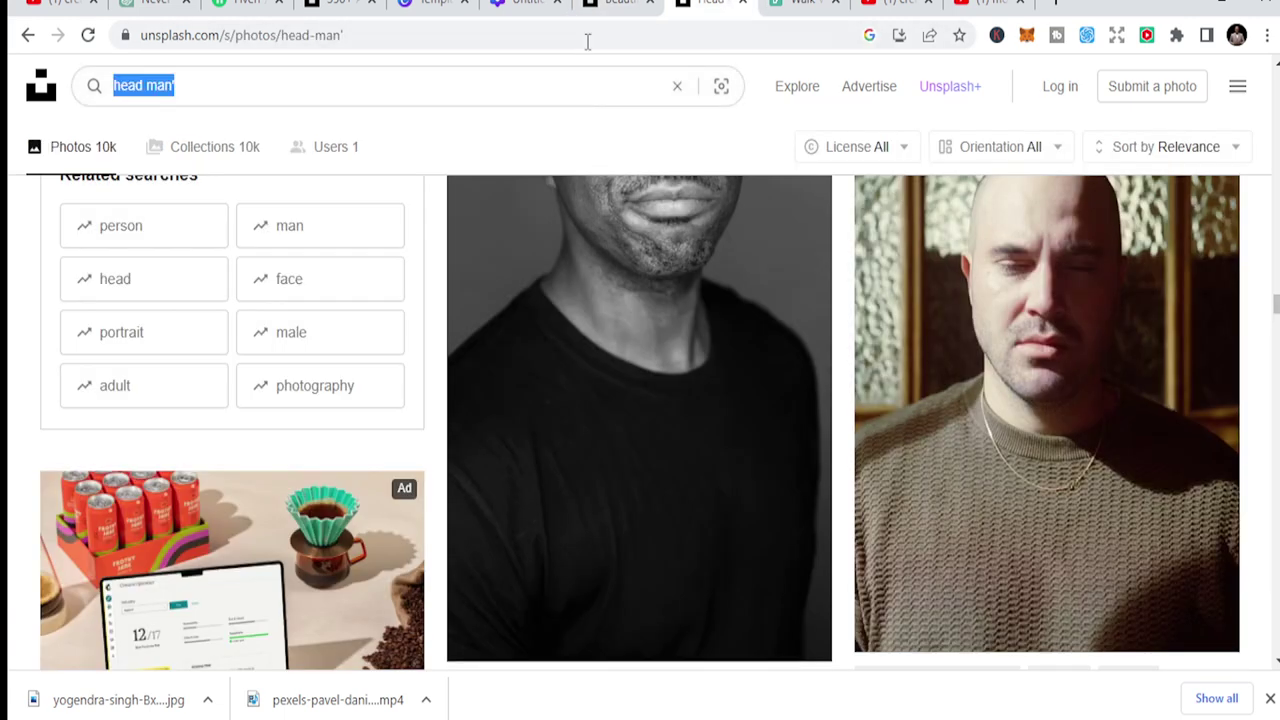
click(587, 40)
text(pex)
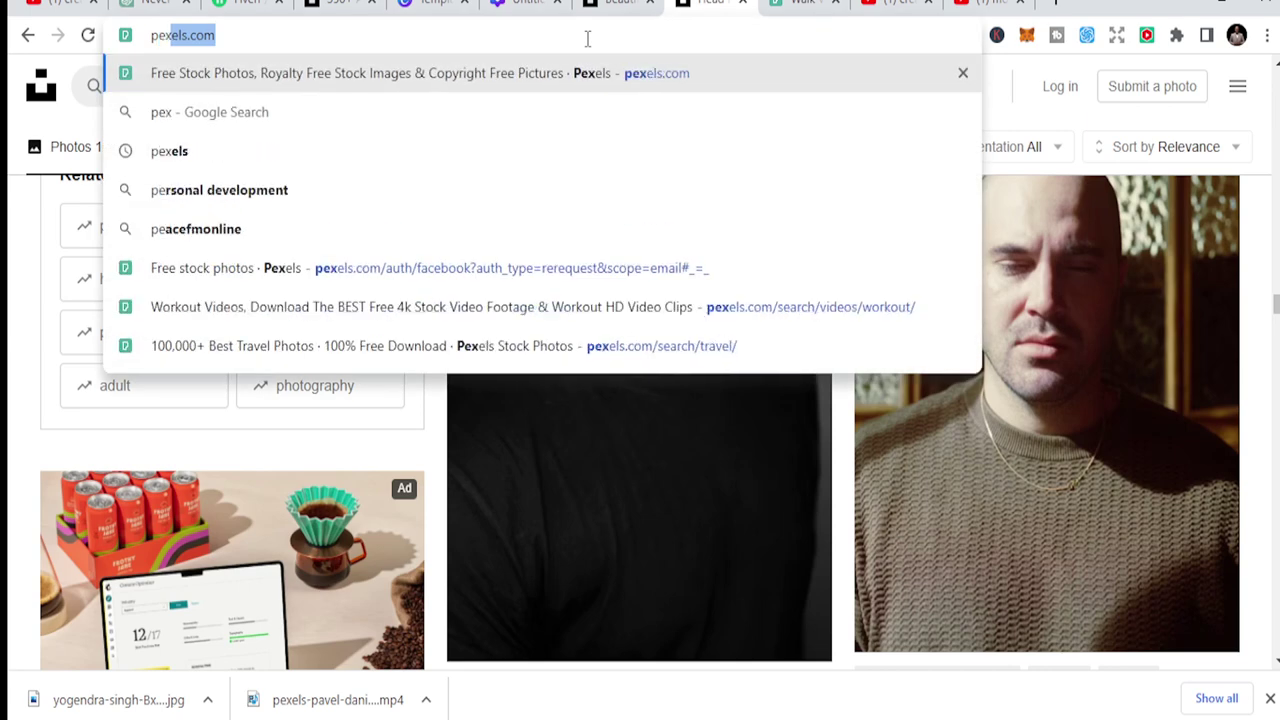
key(Return)
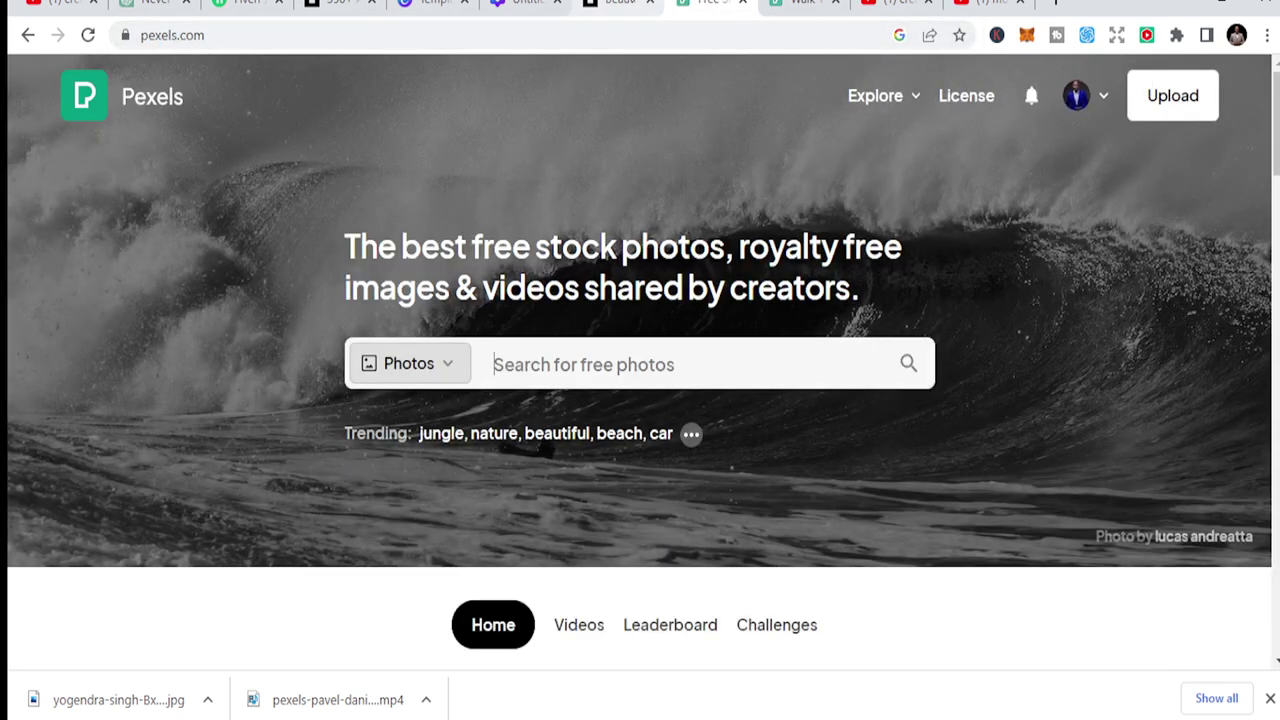
Return to the Unsplash home page and search its images for "frustrated"
click(612, 4)
click(584, 301)
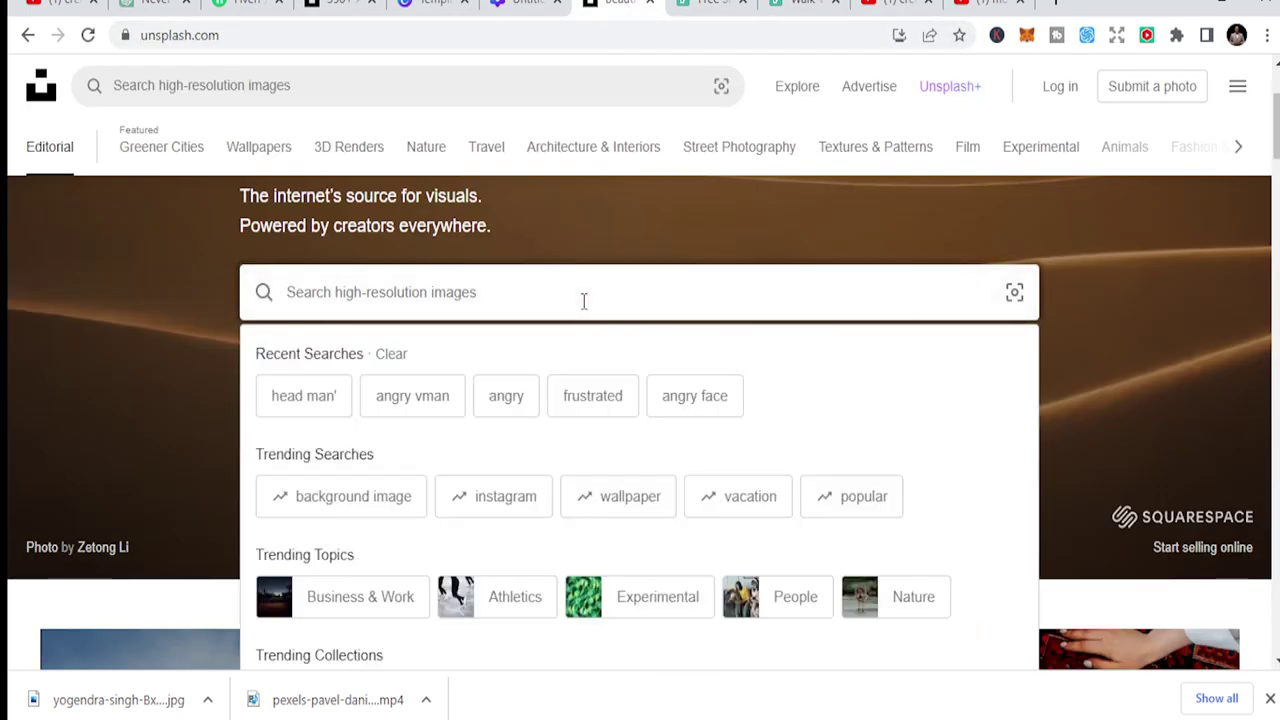
text(frustrATED)
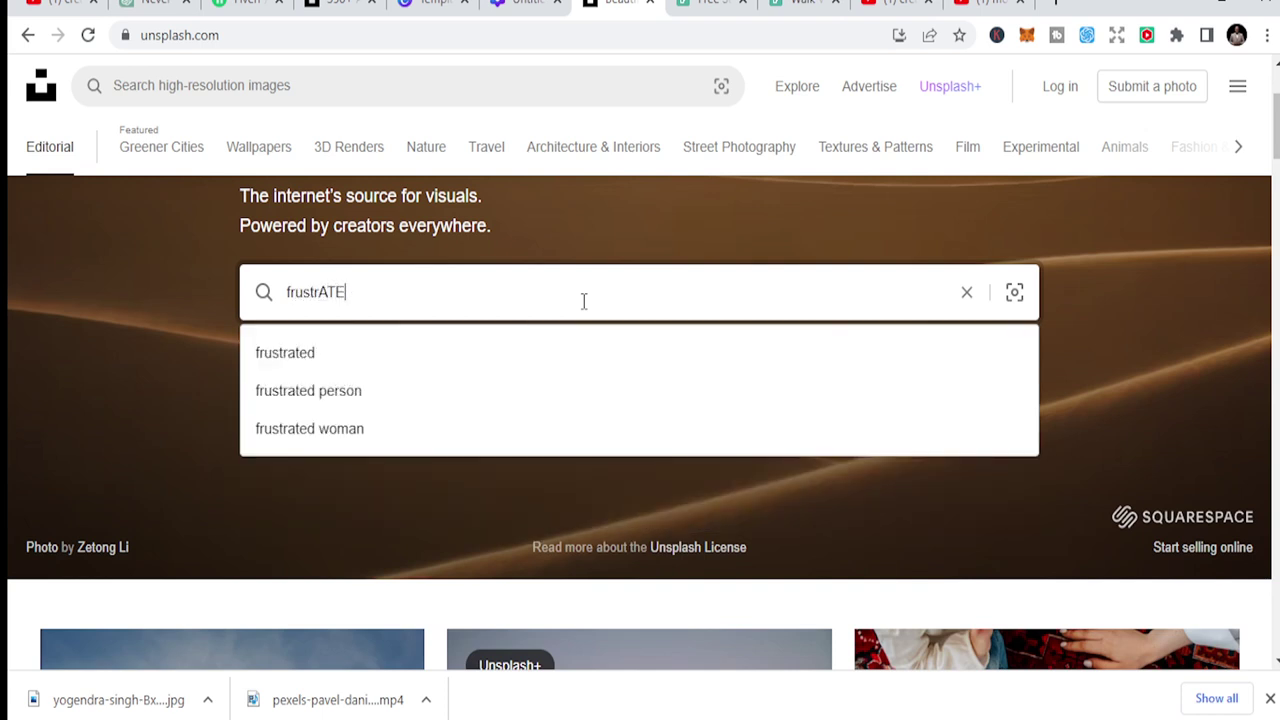
key(BackSpace)
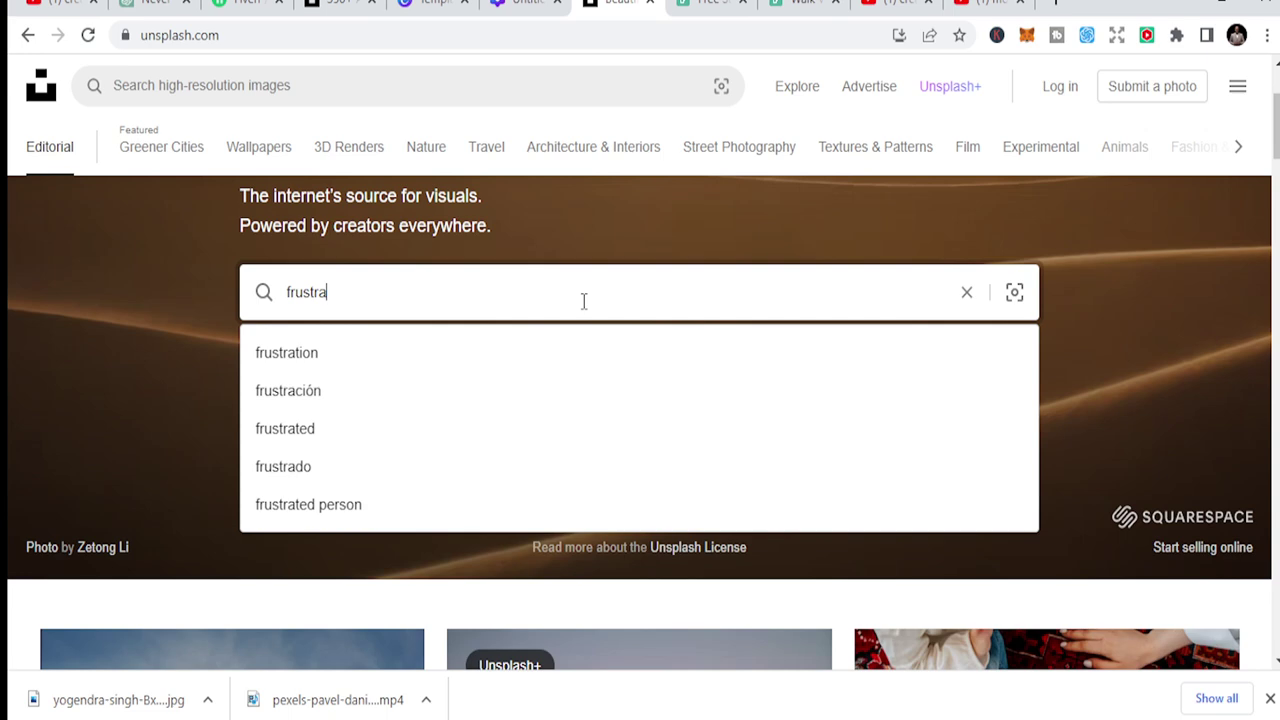
text(ated)
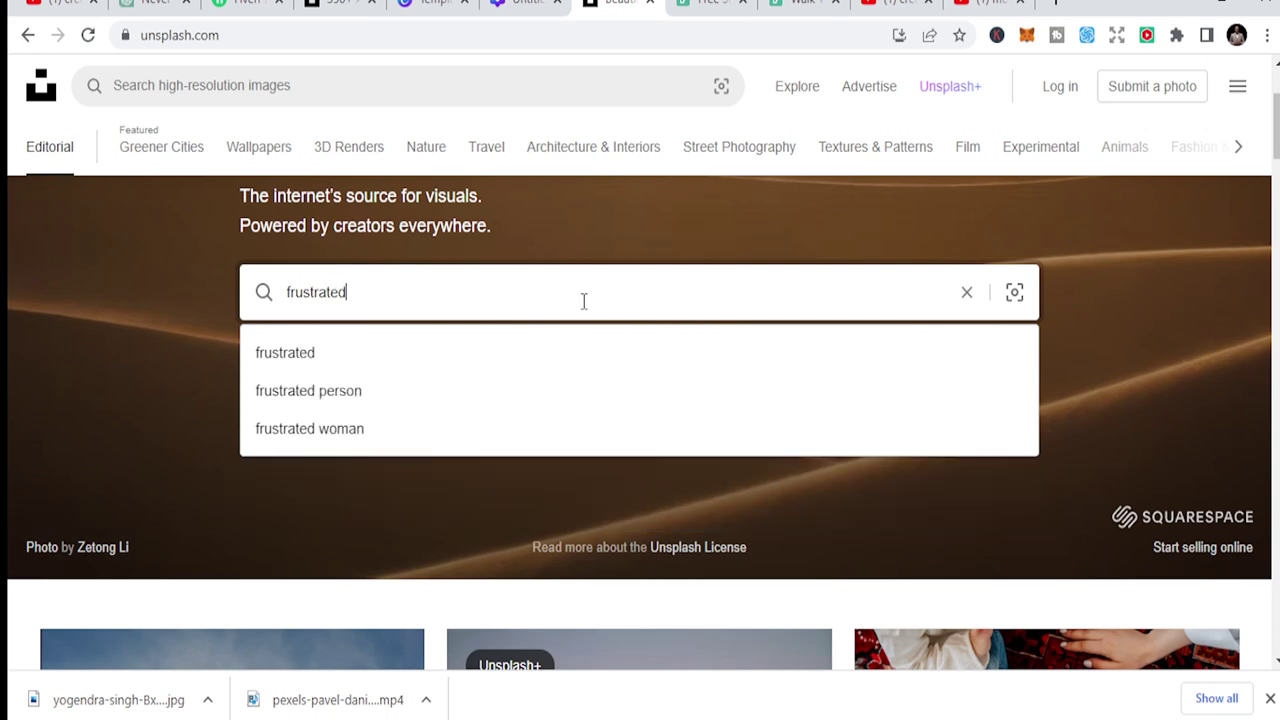
key(Return)
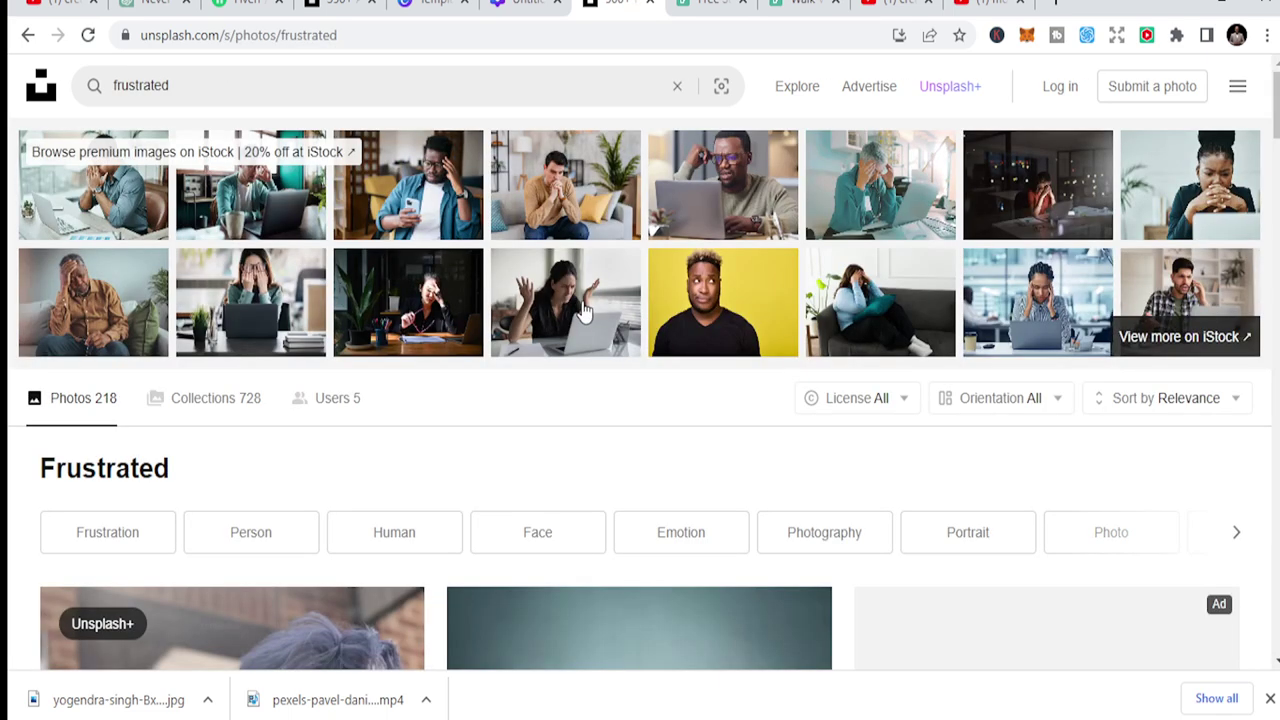
Look through the "frustrated" photo results for an expressive face suited to the thumbnail
scroll(630, 430, down, 5)
scroll(630, 446, down, 2)
scroll(517, 337, up, 2)
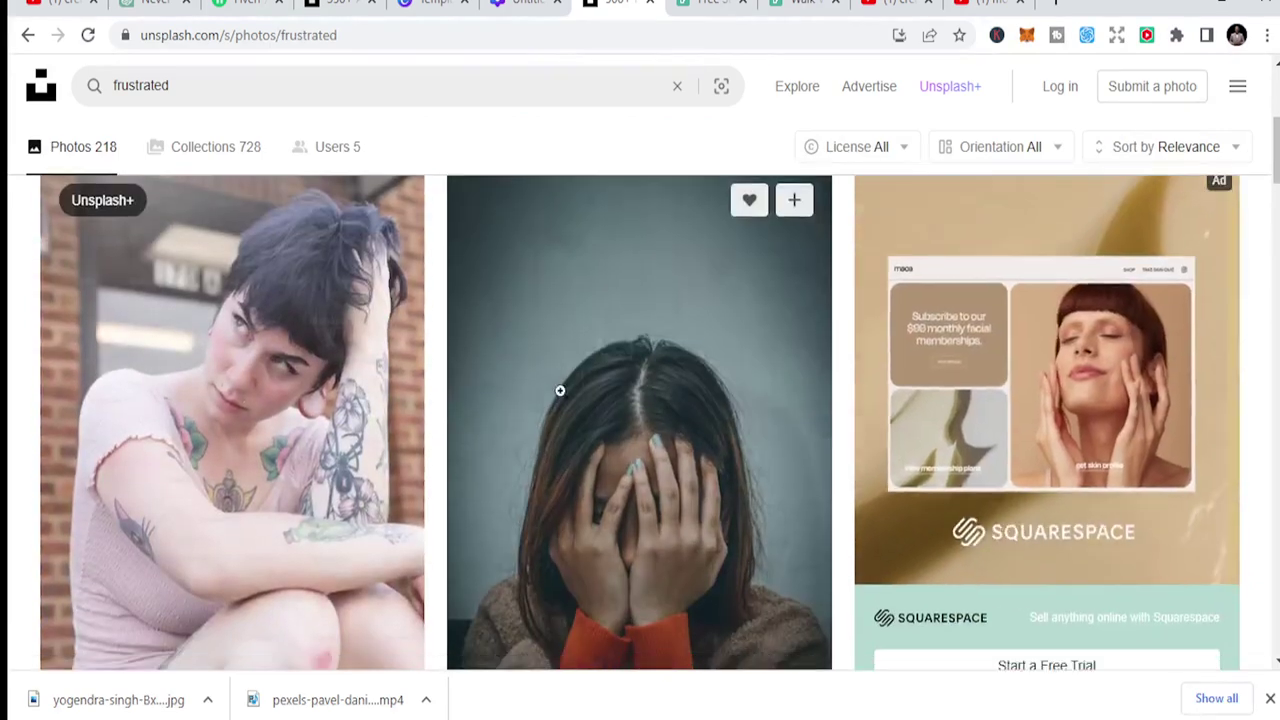
scroll(560, 389, down, 9)
scroll(565, 410, down, 5)
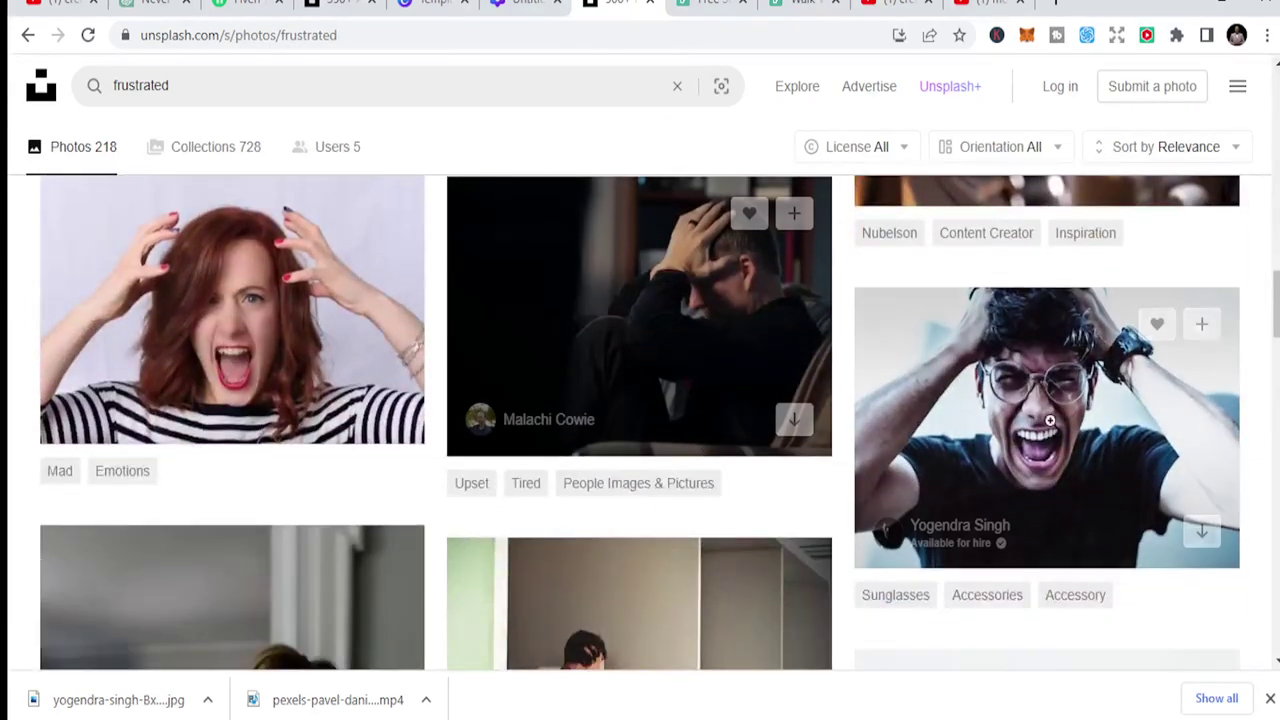
mouse_move(1222, 547)
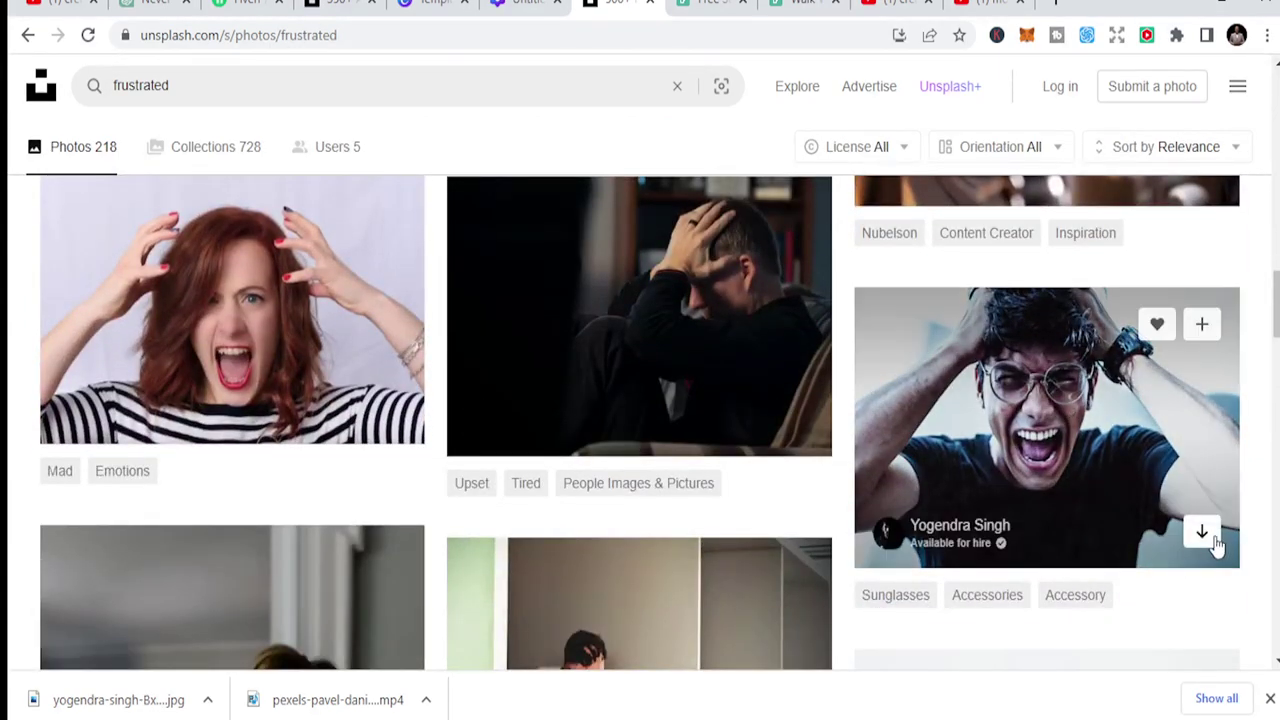
scroll(1085, 413, down, 15)
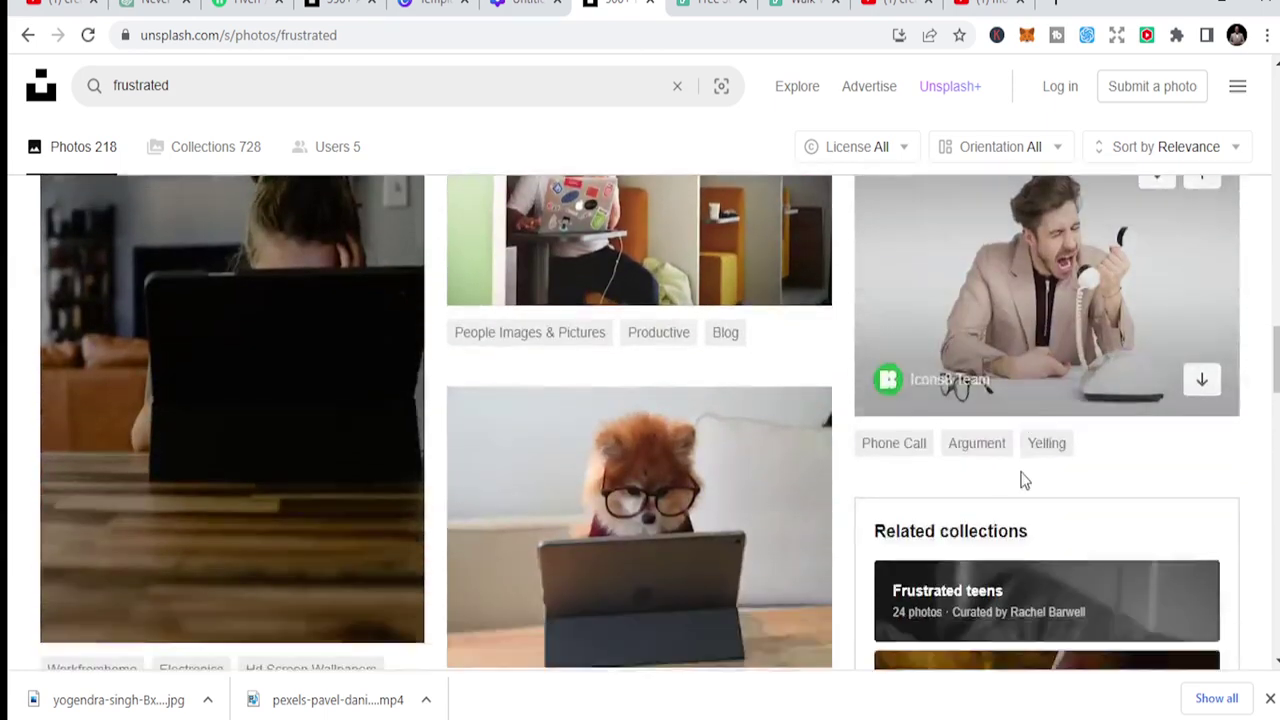
scroll(1020, 429, up, 3)
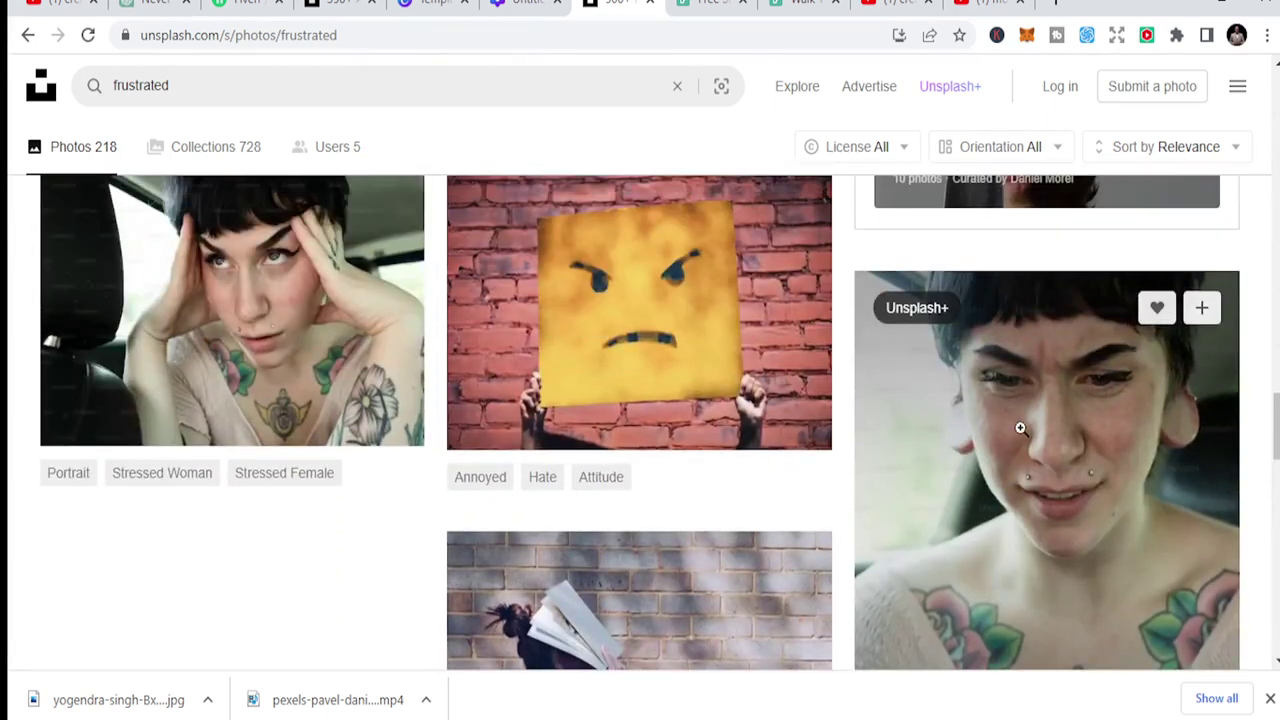
scroll(649, 449, down, 1)
scroll(285, 280, up, 1)
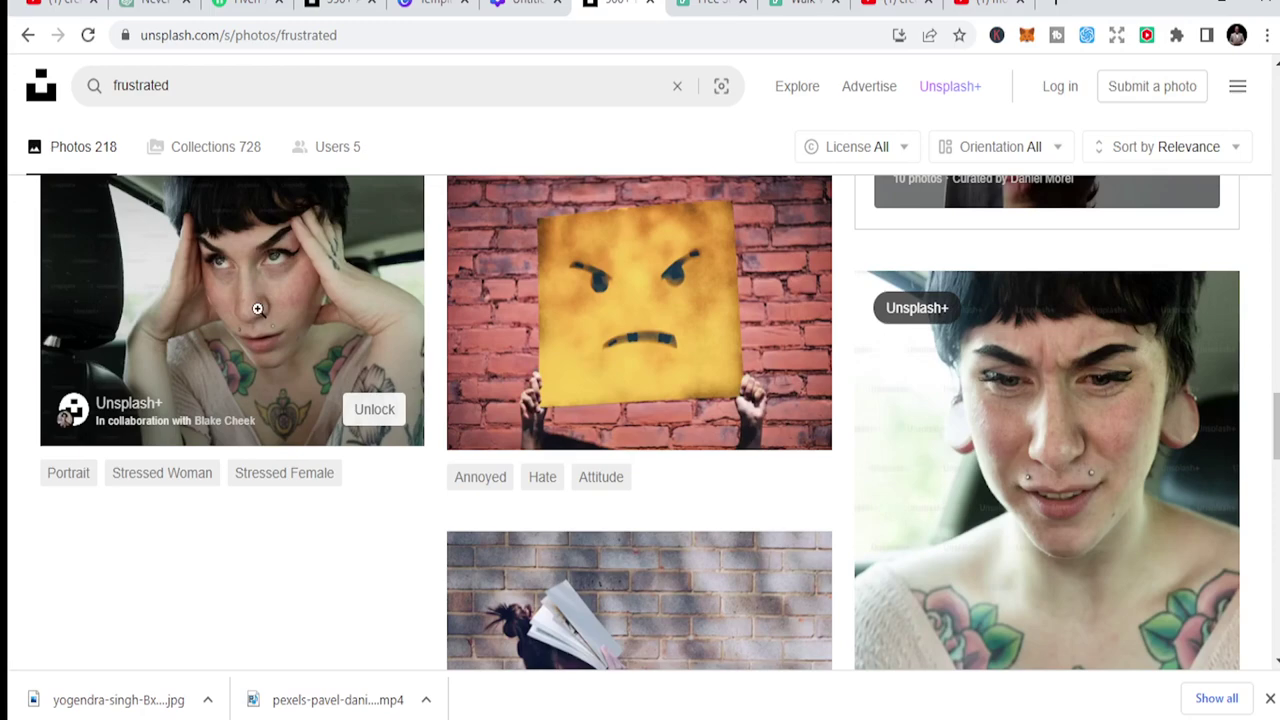
scroll(257, 307, up, 1)
scroll(449, 329, down, 9)
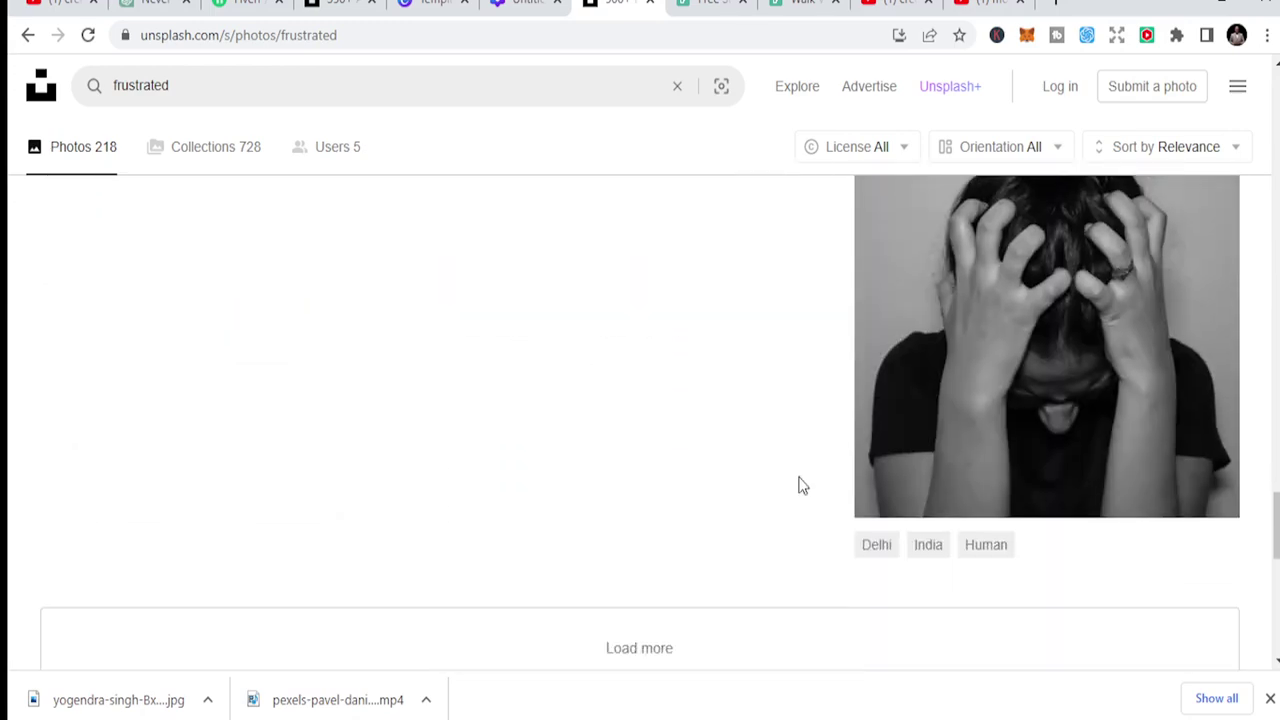
Load more "frustrated" photos and examine the additional results for a suitable facial expression
scroll(700, 490, down, 2)
click(639, 445)
scroll(640, 440, down, 2)
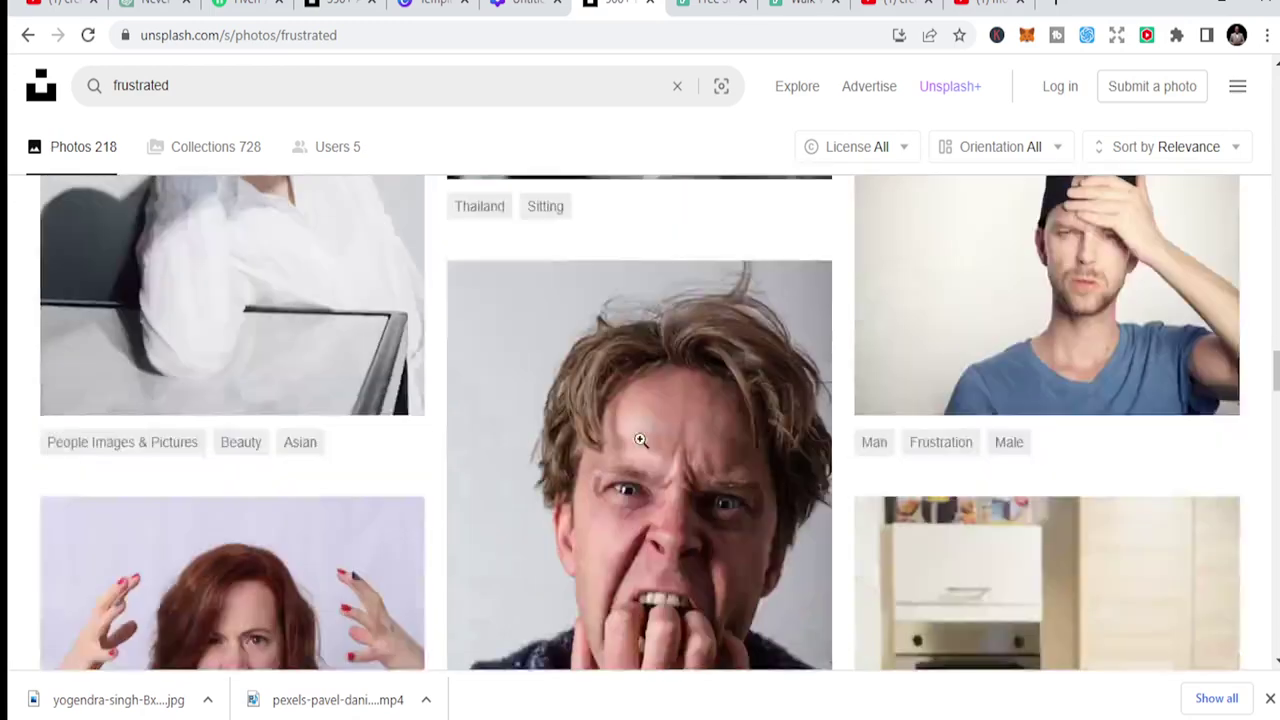
scroll(640, 440, down, 3)
scroll(700, 390, up, 5)
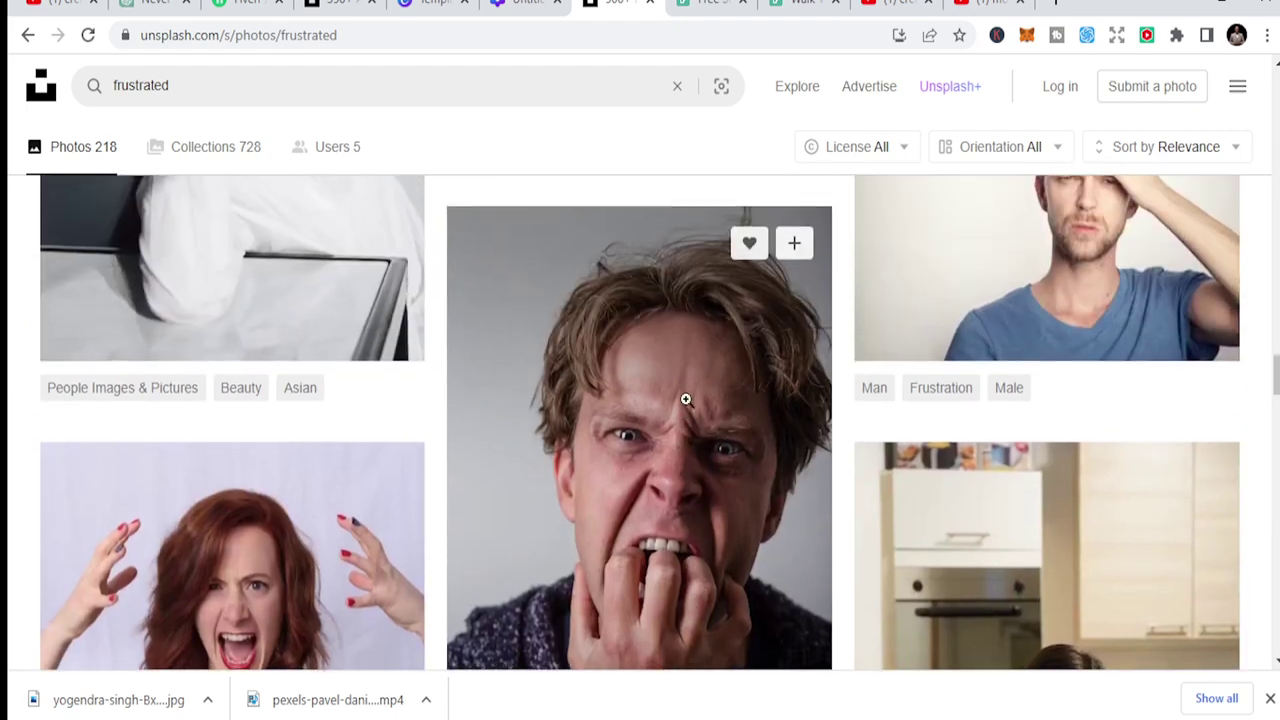
scroll(691, 449, down, 5)
scroll(691, 449, down, 10)
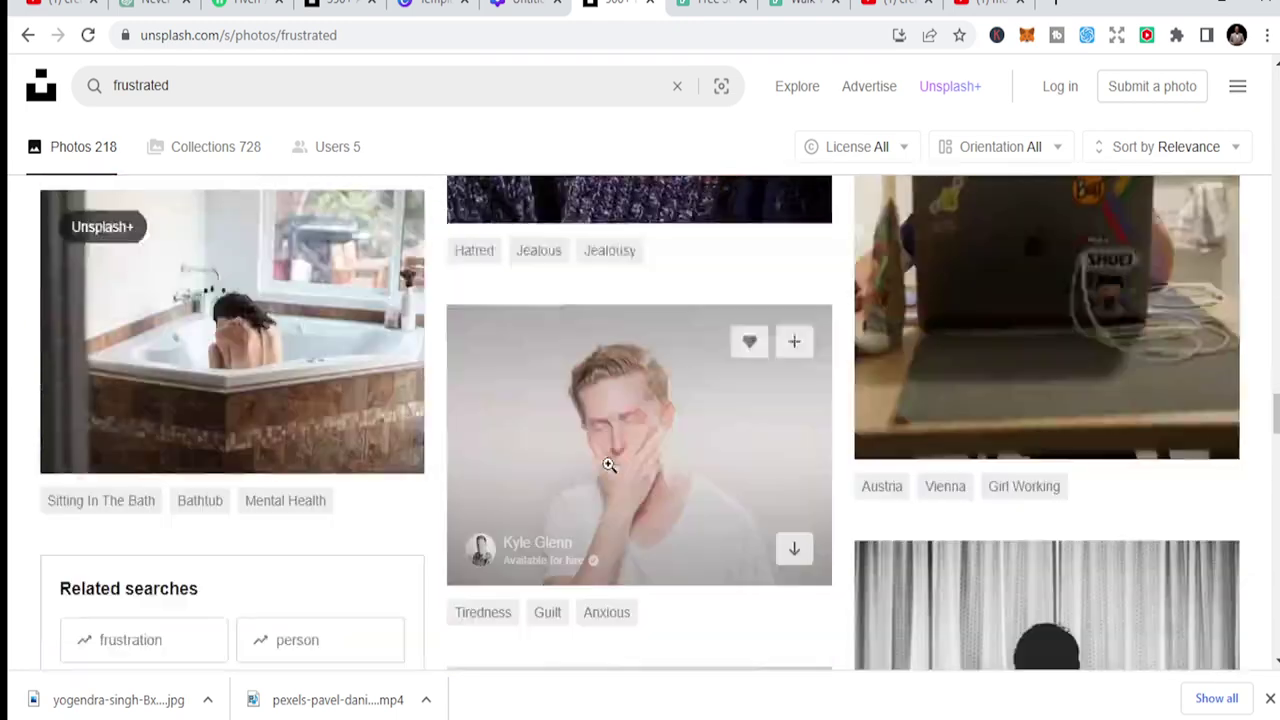
scroll(674, 375, down, 15)
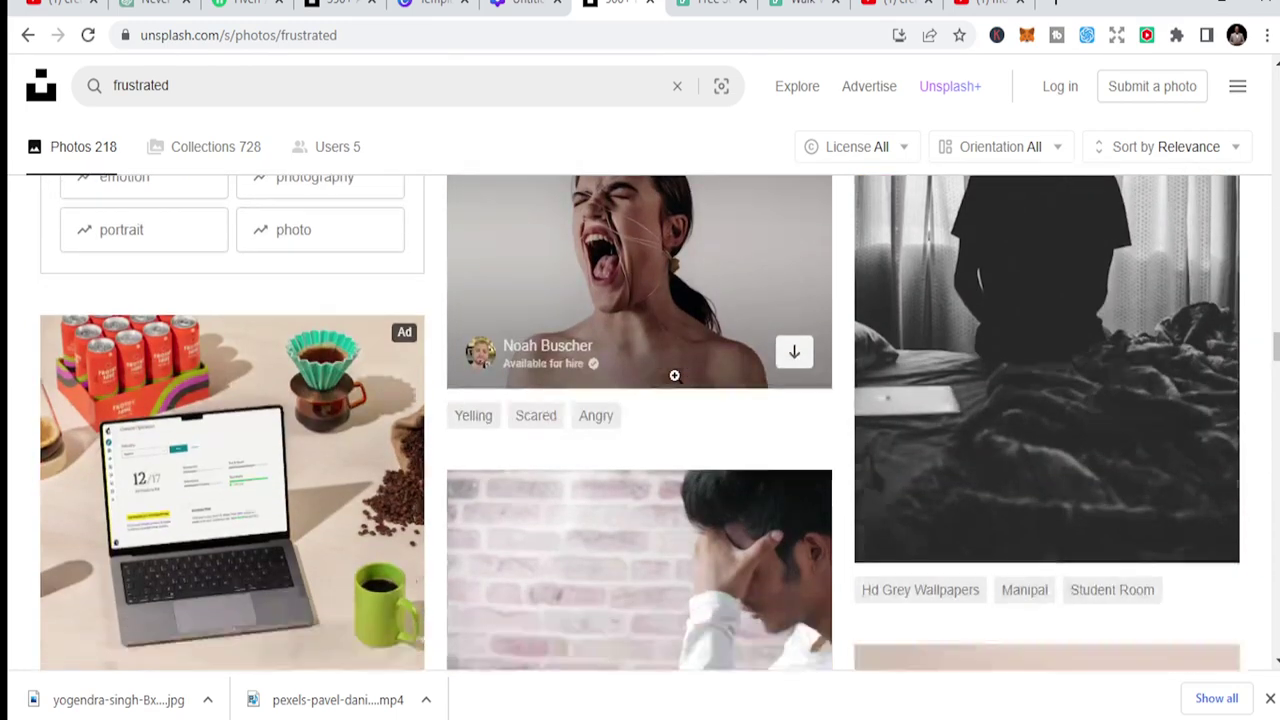
scroll(578, 400, down, 15)
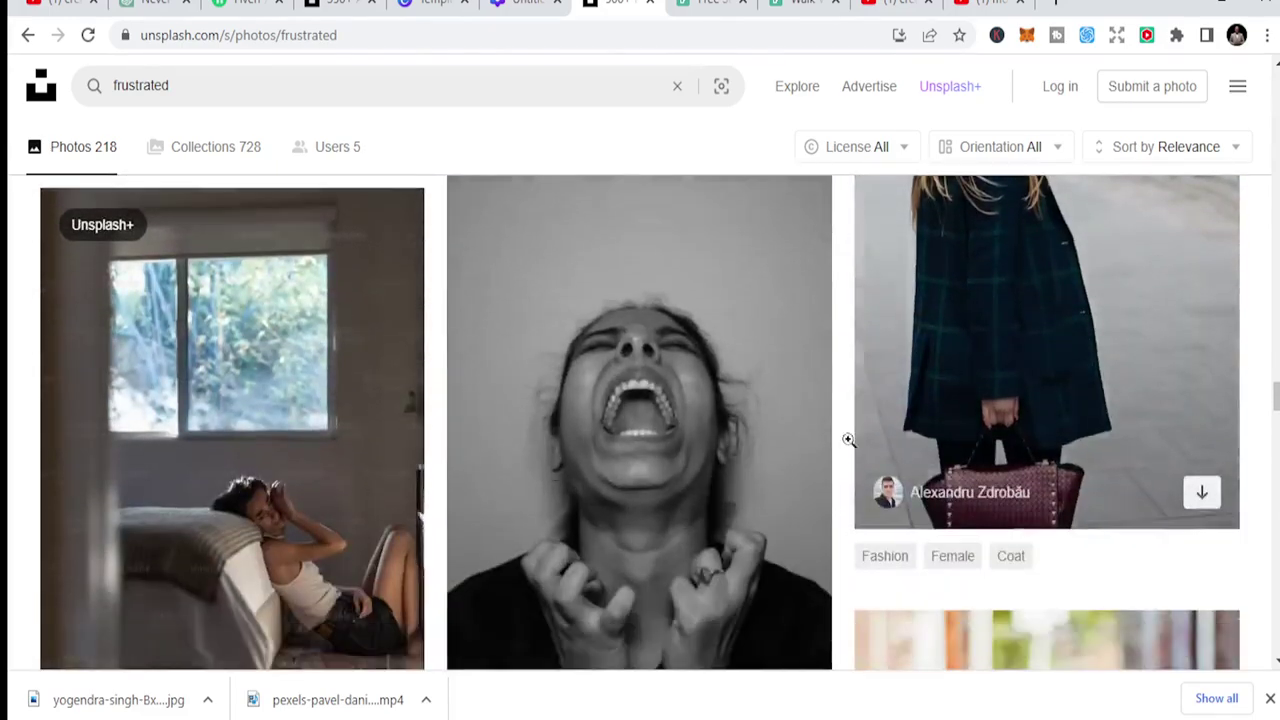
scroll(766, 395, down, 15)
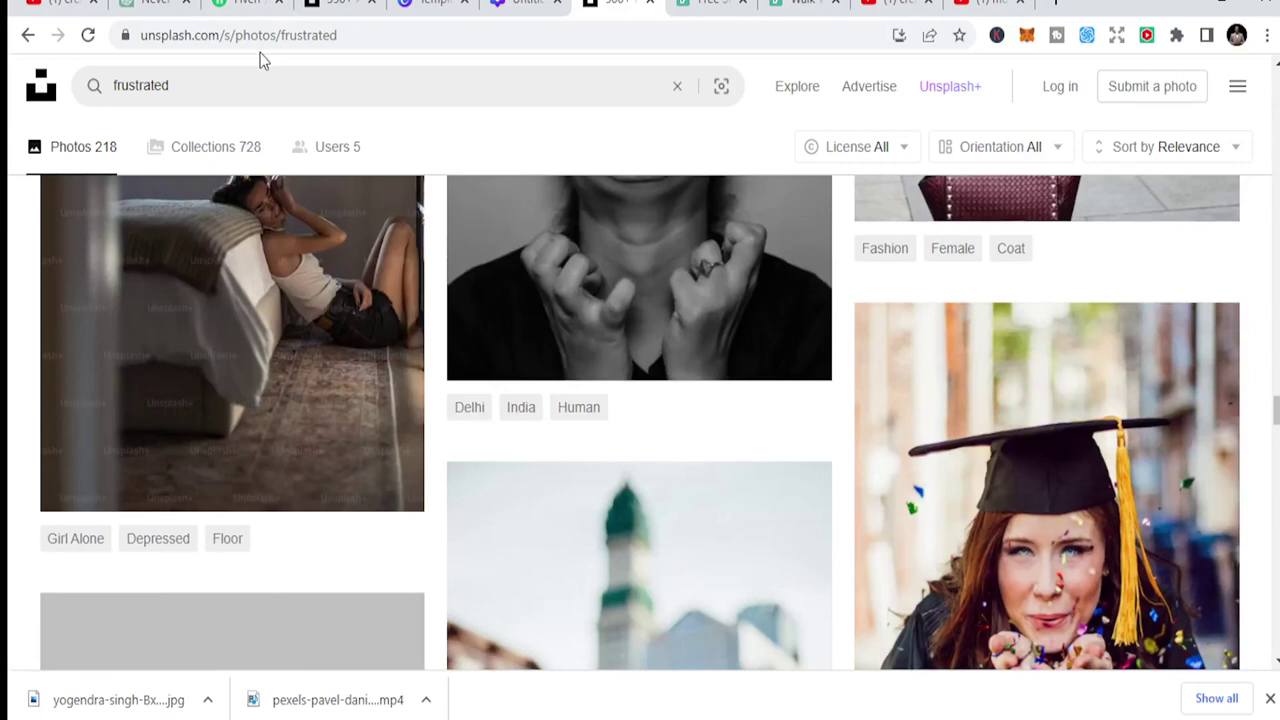
Search Unsplash for "angry face" and look through the photos for a strong, expressive portrait
click(250, 74)
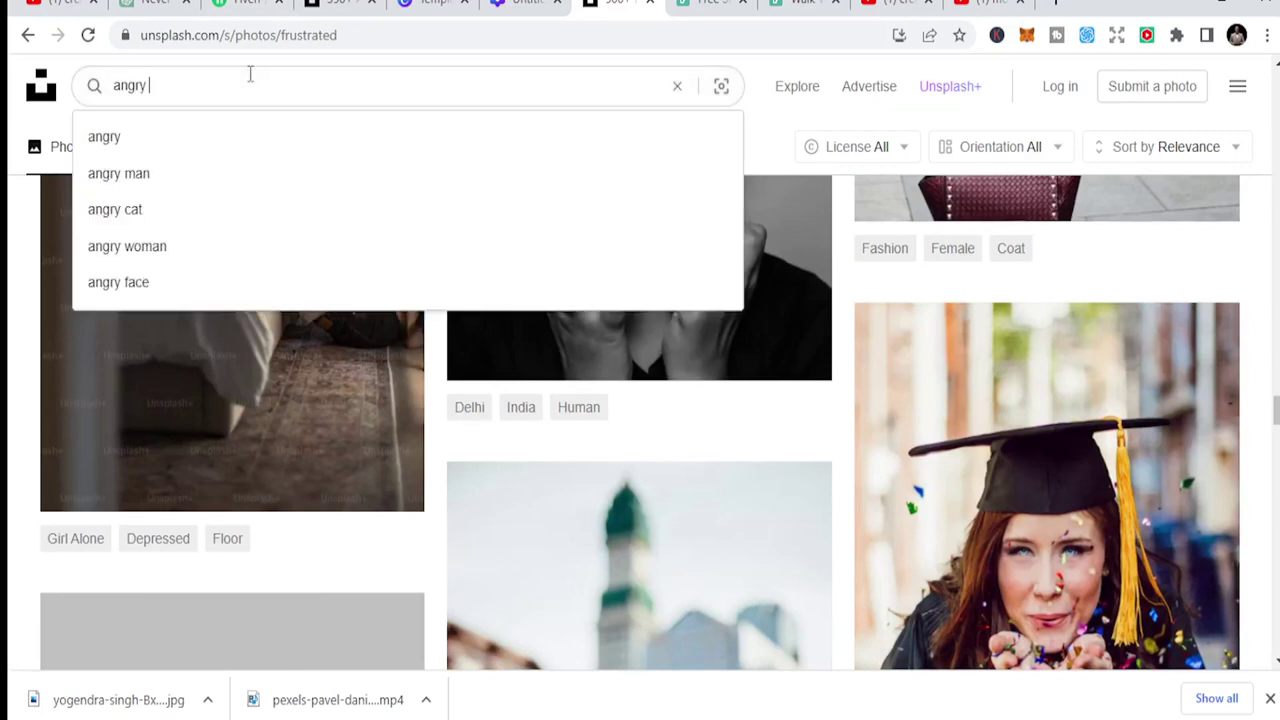
key(Return)
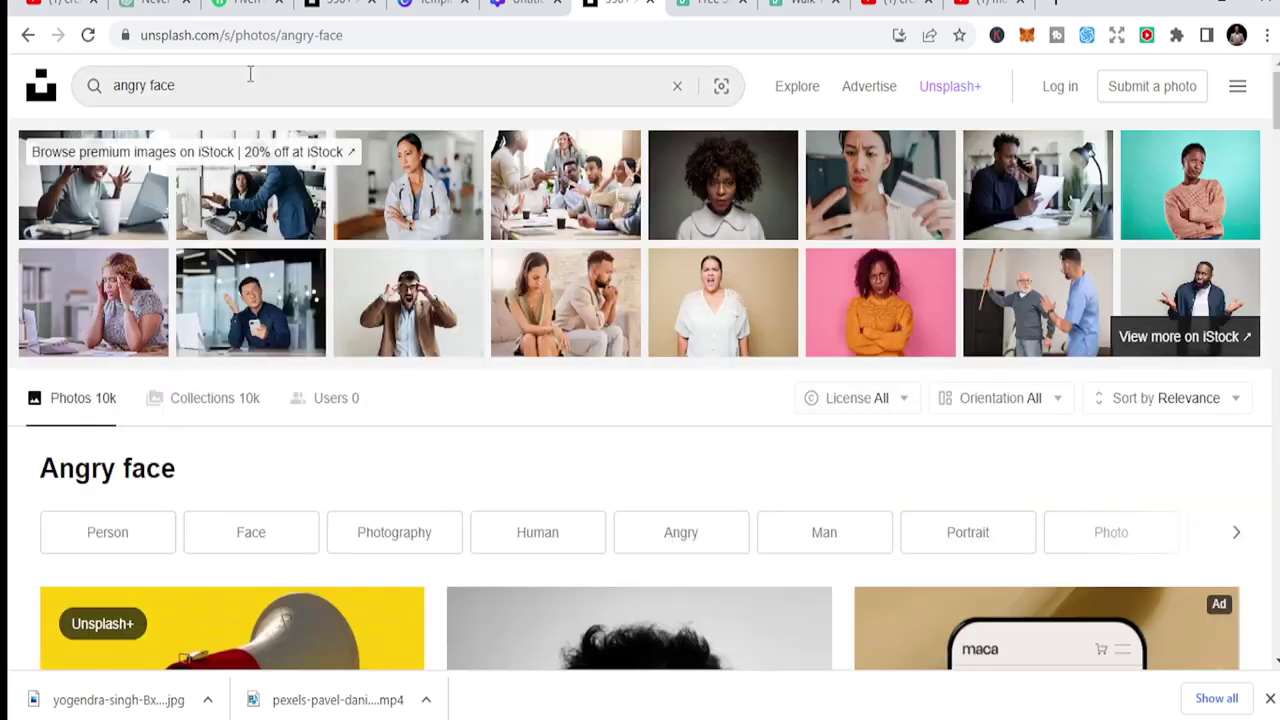
scroll(471, 451, down, 6)
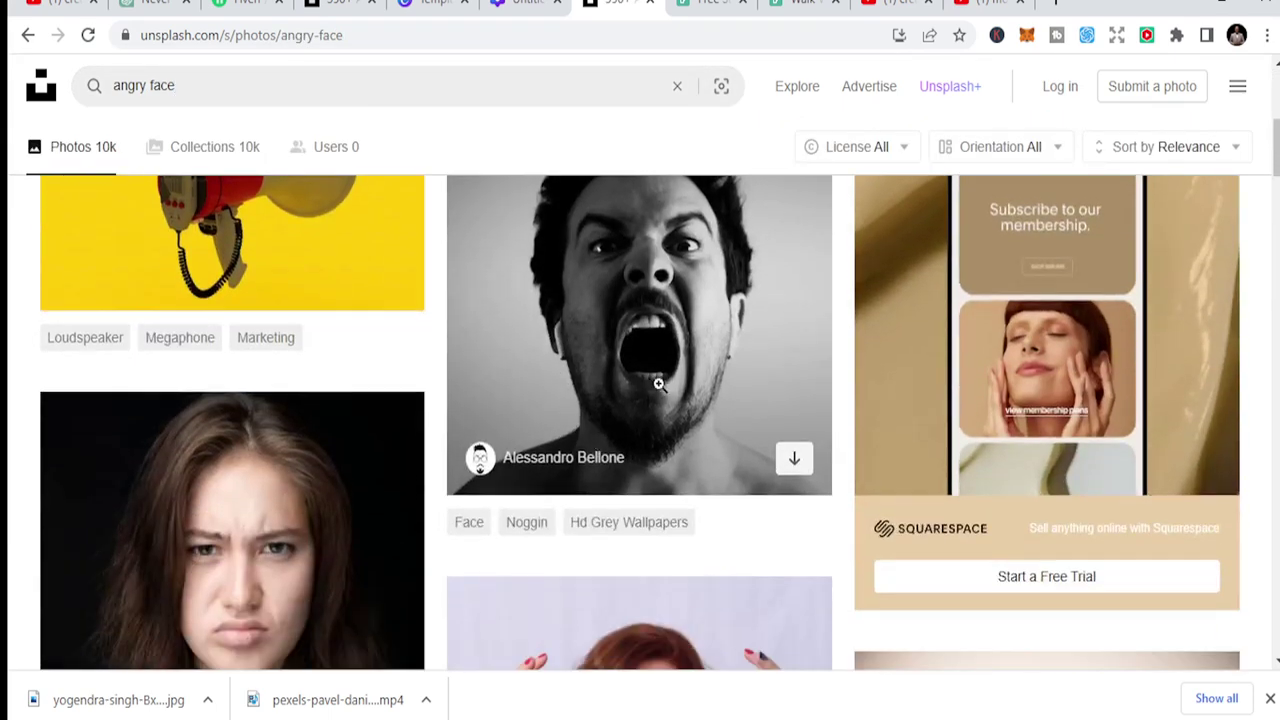
scroll(294, 437, down, 2)
scroll(1099, 349, down, 3)
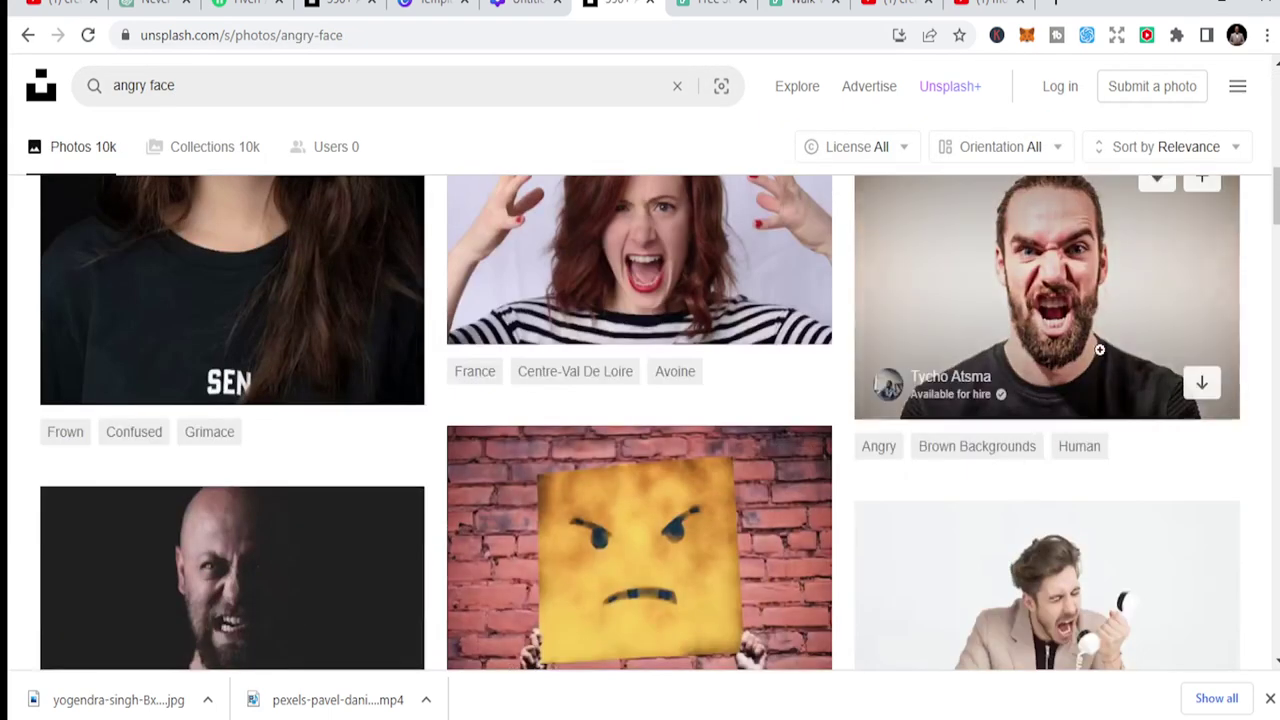
scroll(970, 475, down, 8)
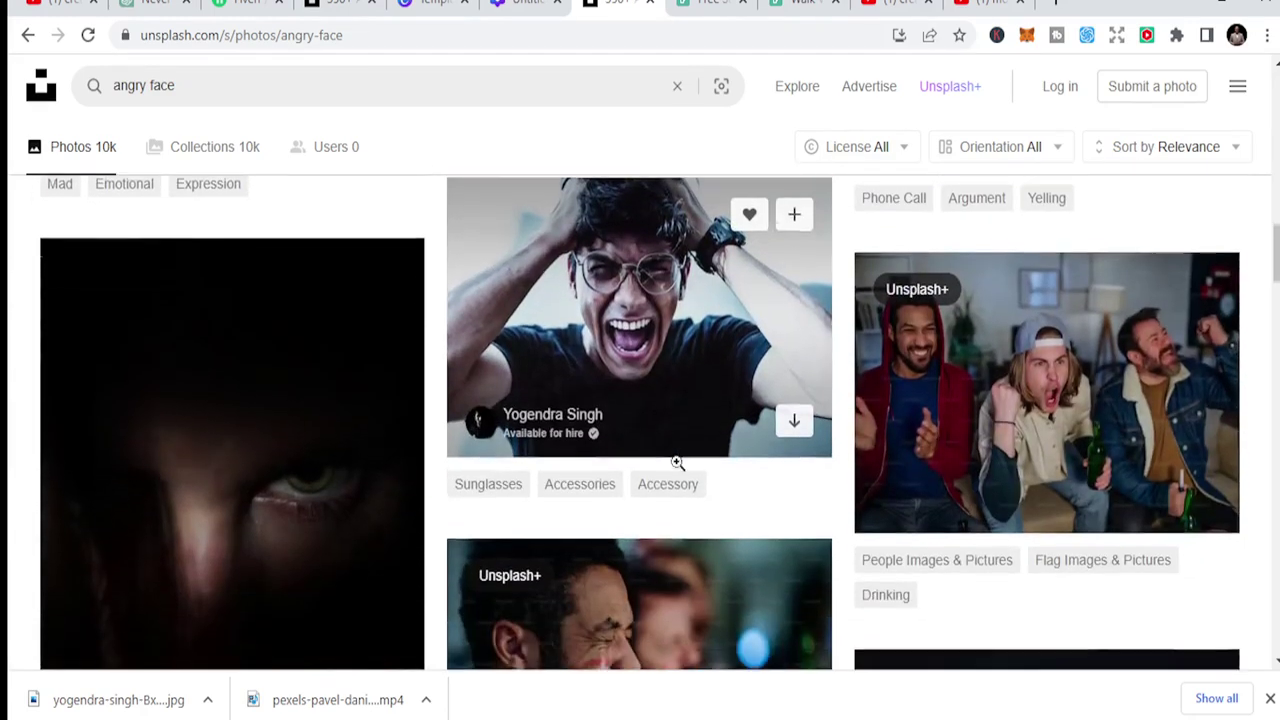
scroll(606, 403, down, 5)
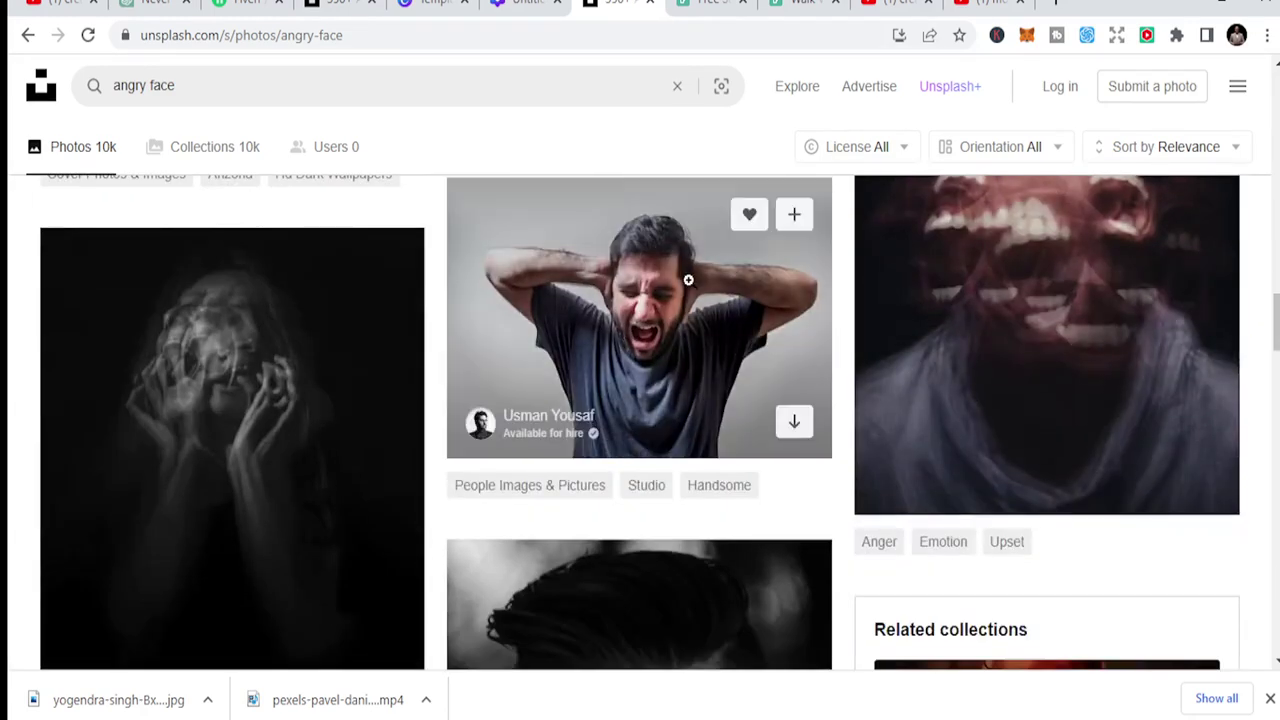
scroll(640, 358, down, 3)
scroll(640, 358, down, 2)
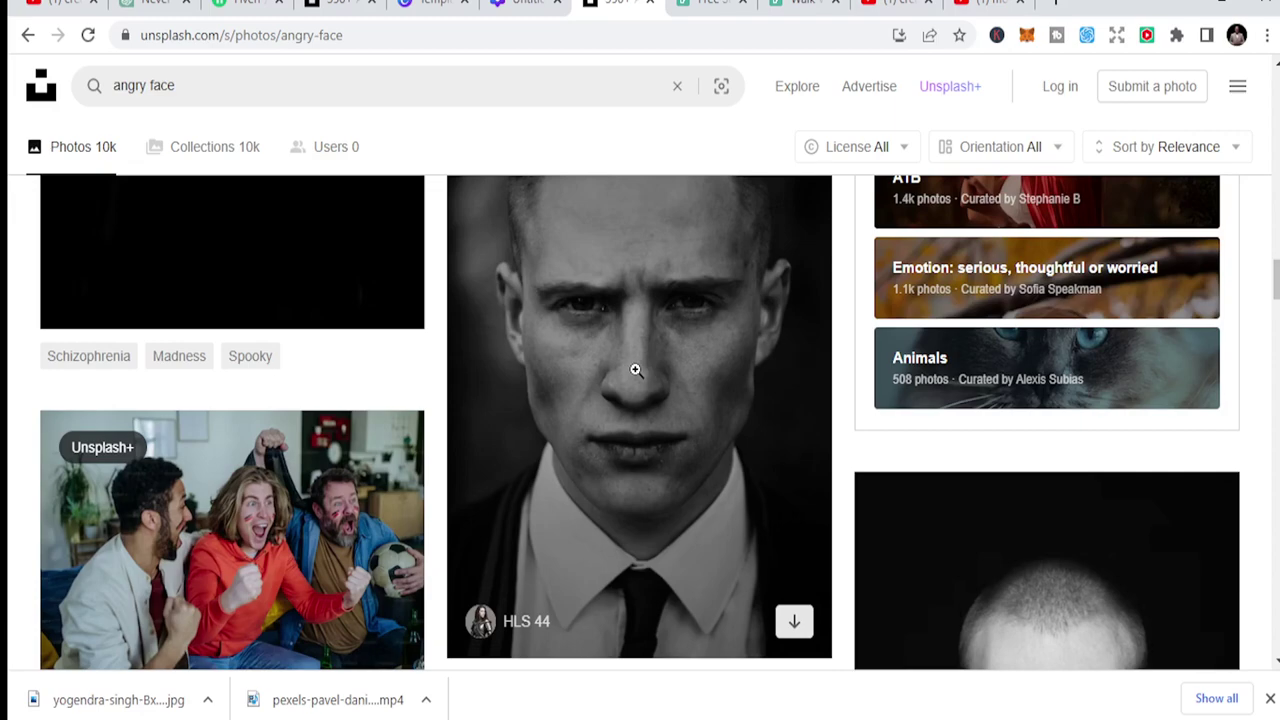
scroll(636, 370, down, 10)
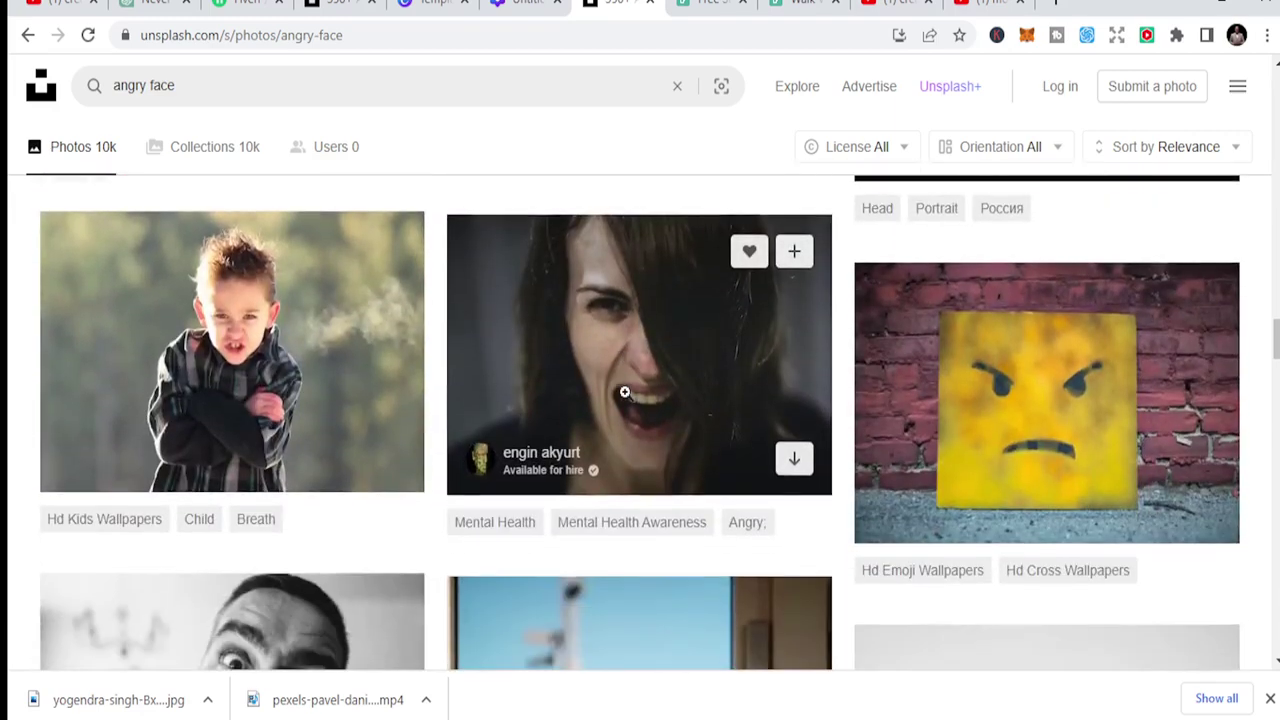
scroll(680, 417, down, 6)
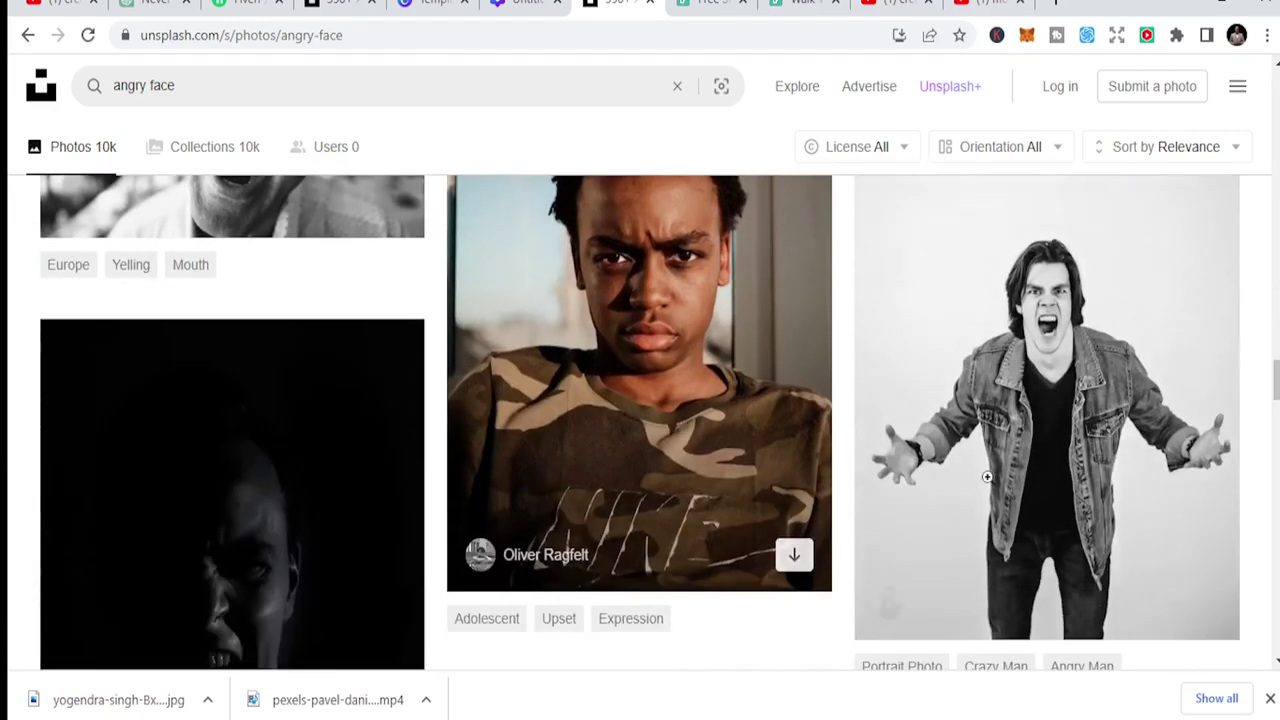
scroll(987, 477, down, 9)
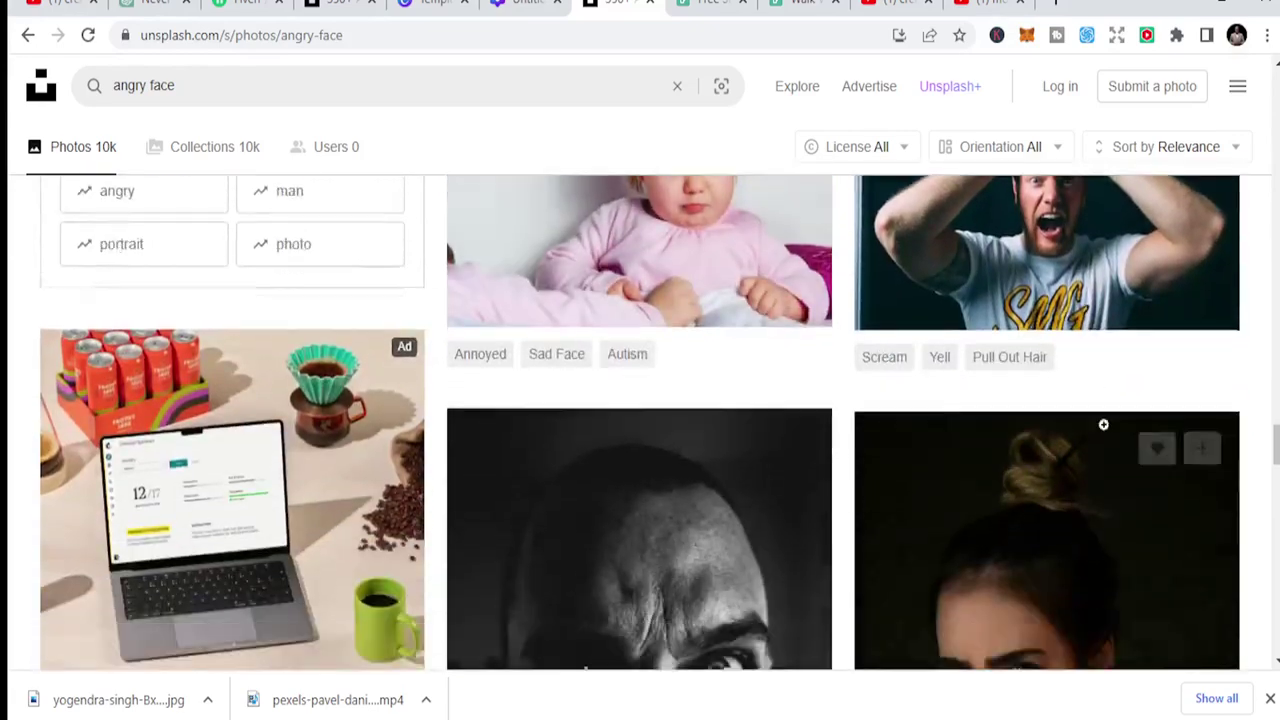
scroll(1103, 424, up, 1)
scroll(914, 451, down, 4)
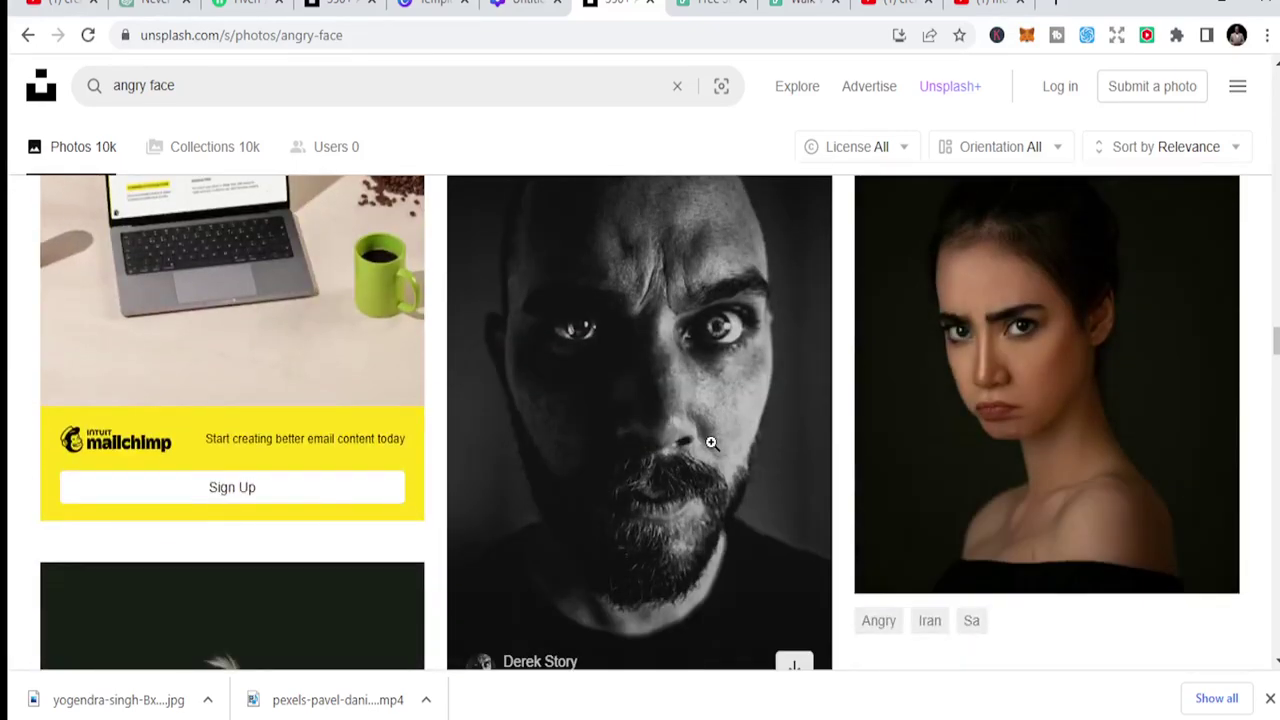
scroll(711, 442, down, 7)
scroll(709, 449, up, 6)
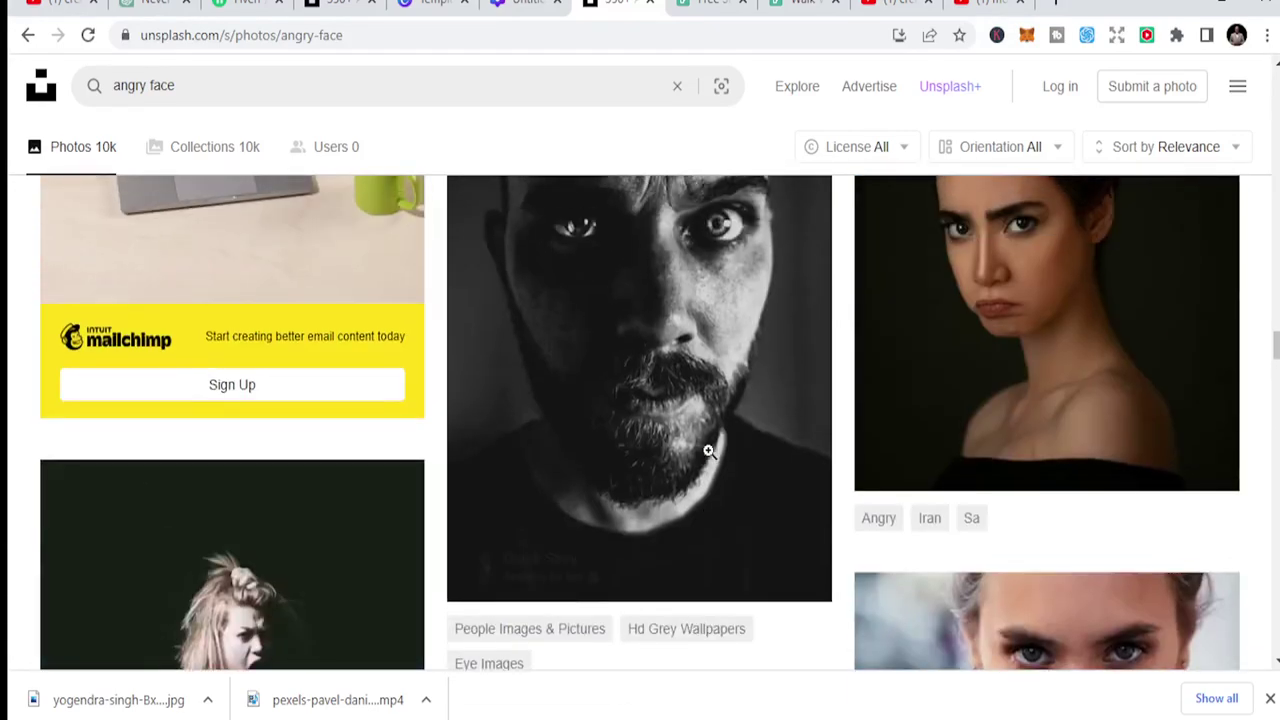
scroll(709, 451, down, 9)
scroll(249, 433, up, 3)
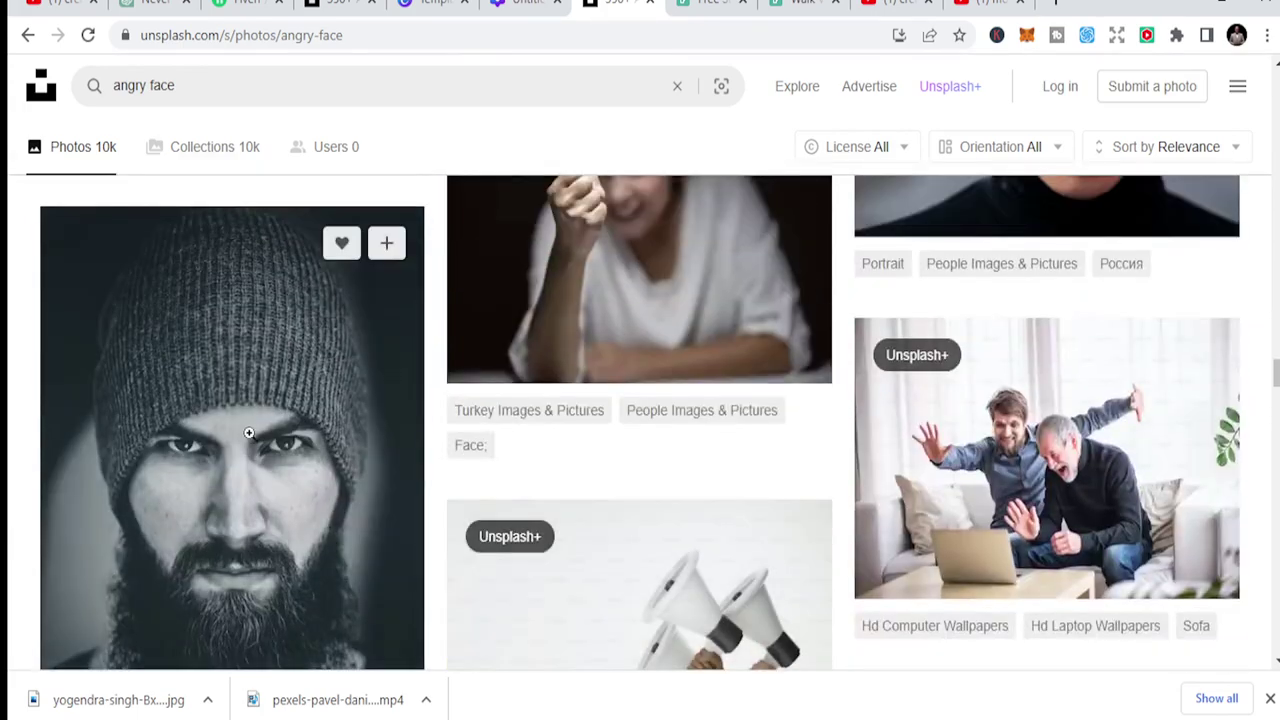
scroll(570, 485, down, 15)
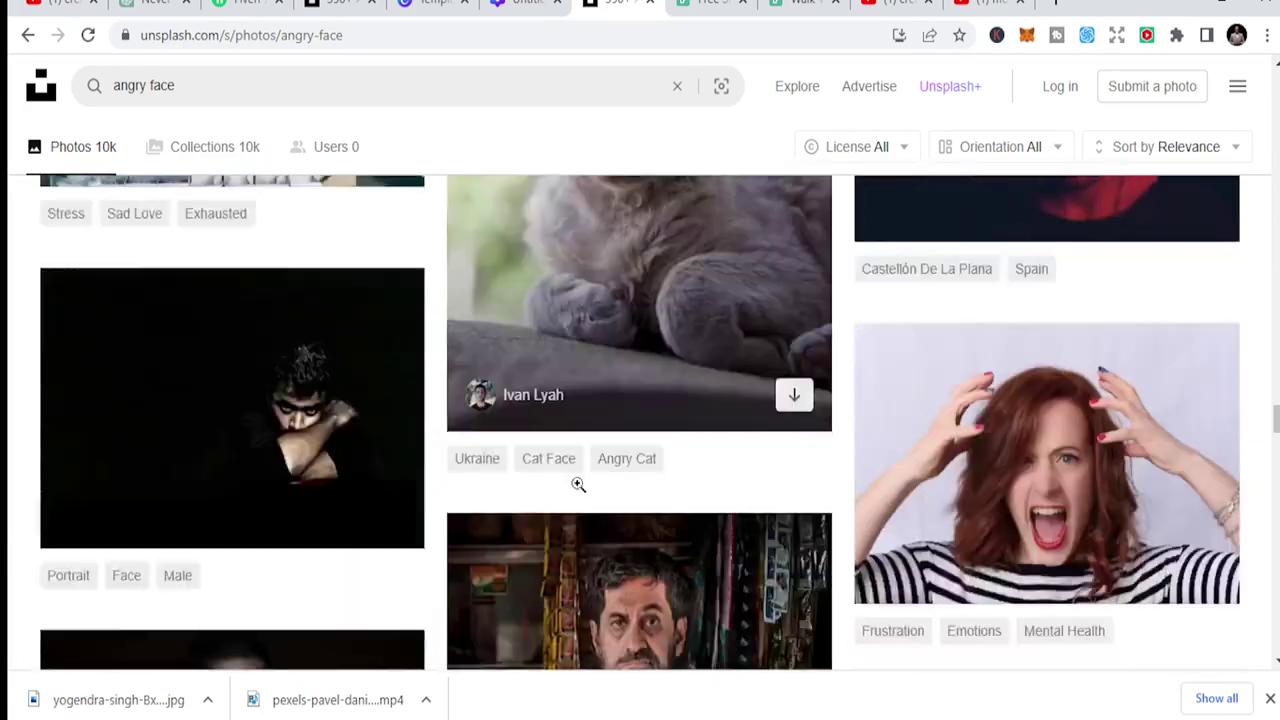
scroll(578, 484, up, 2)
scroll(690, 476, down, 10)
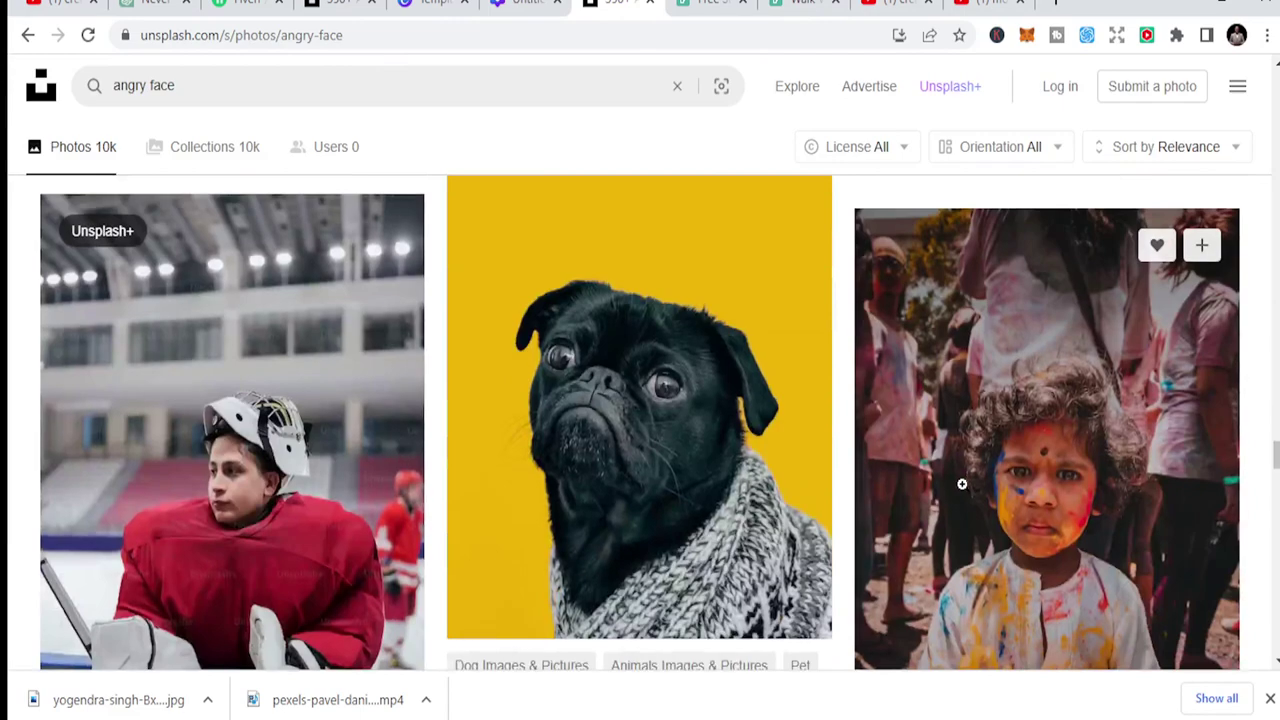
scroll(680, 428, up, 4)
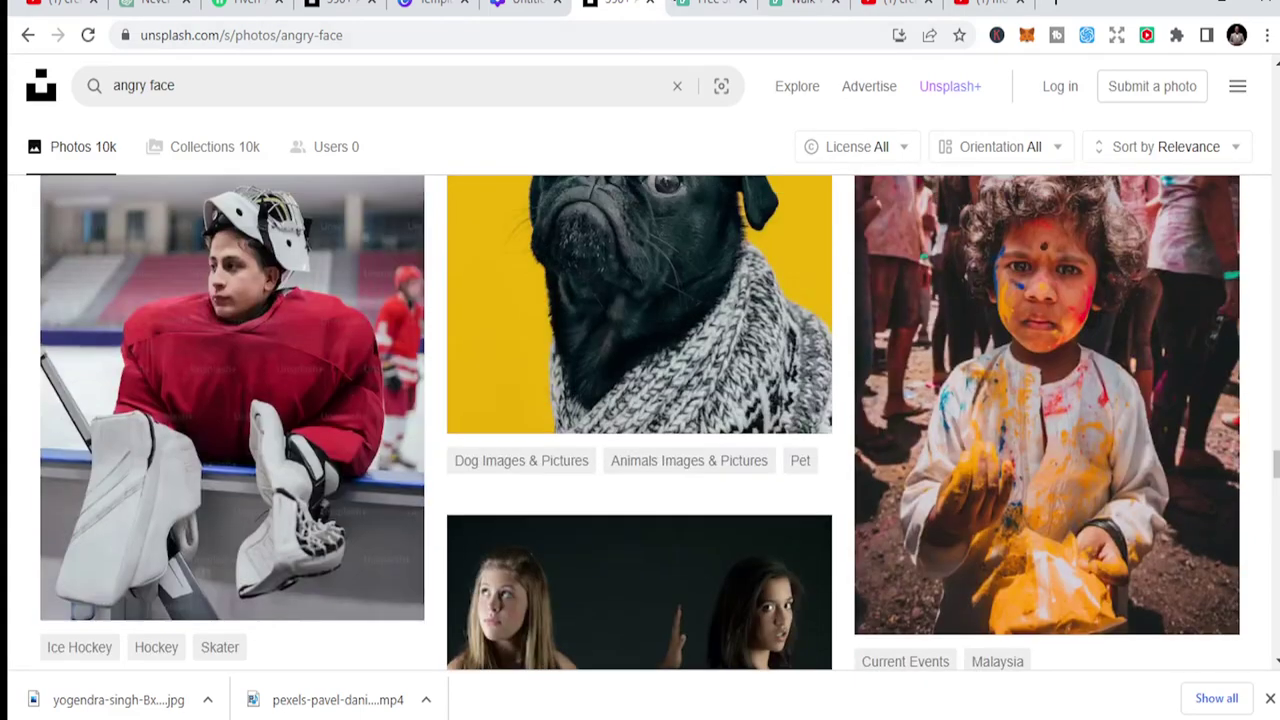
Switch to Pexels, search its free photos for "angry" and look through the results for an expressive face
key(ctrl+Tab)
click(560, 350)
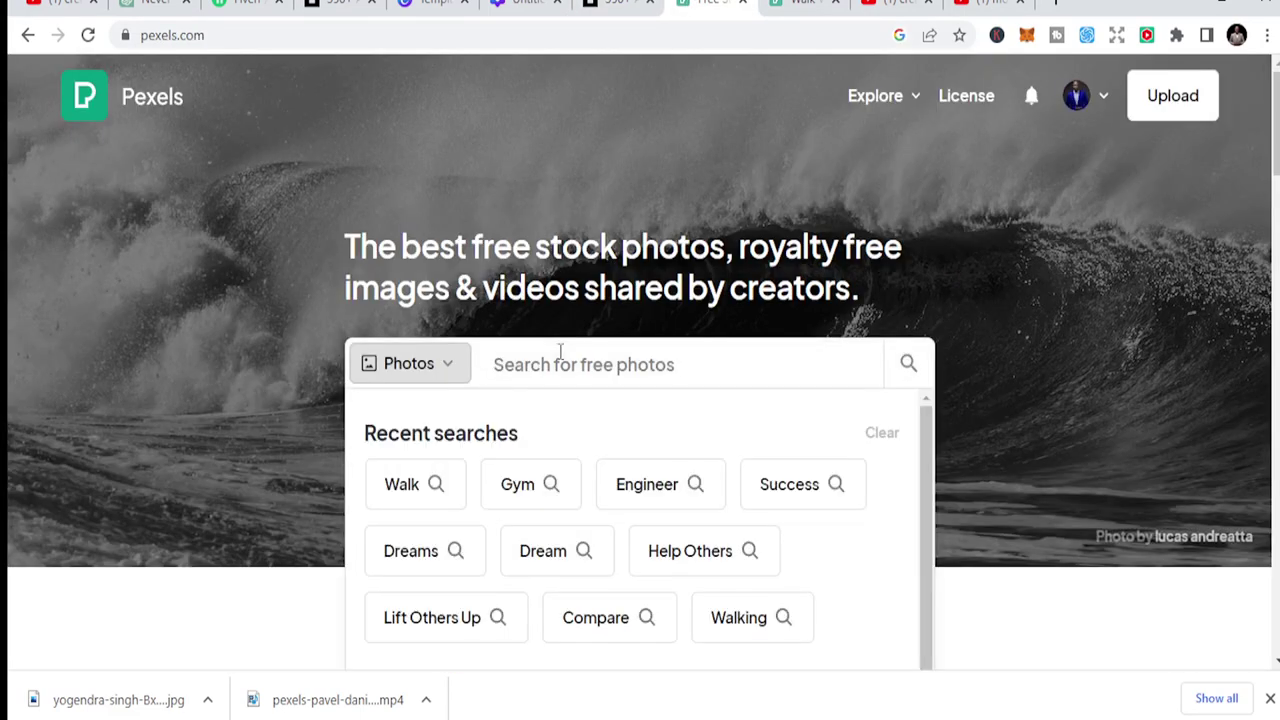
text(angry)
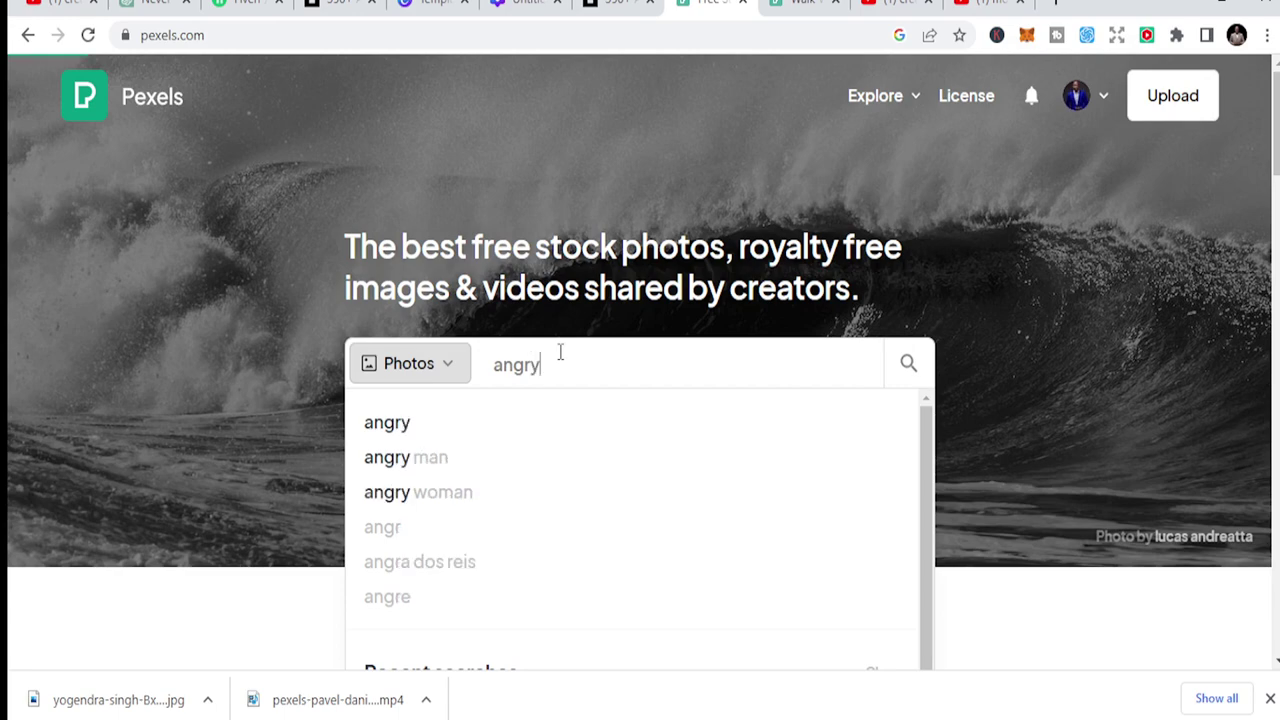
key(Return)
scroll(560, 360, down, 3)
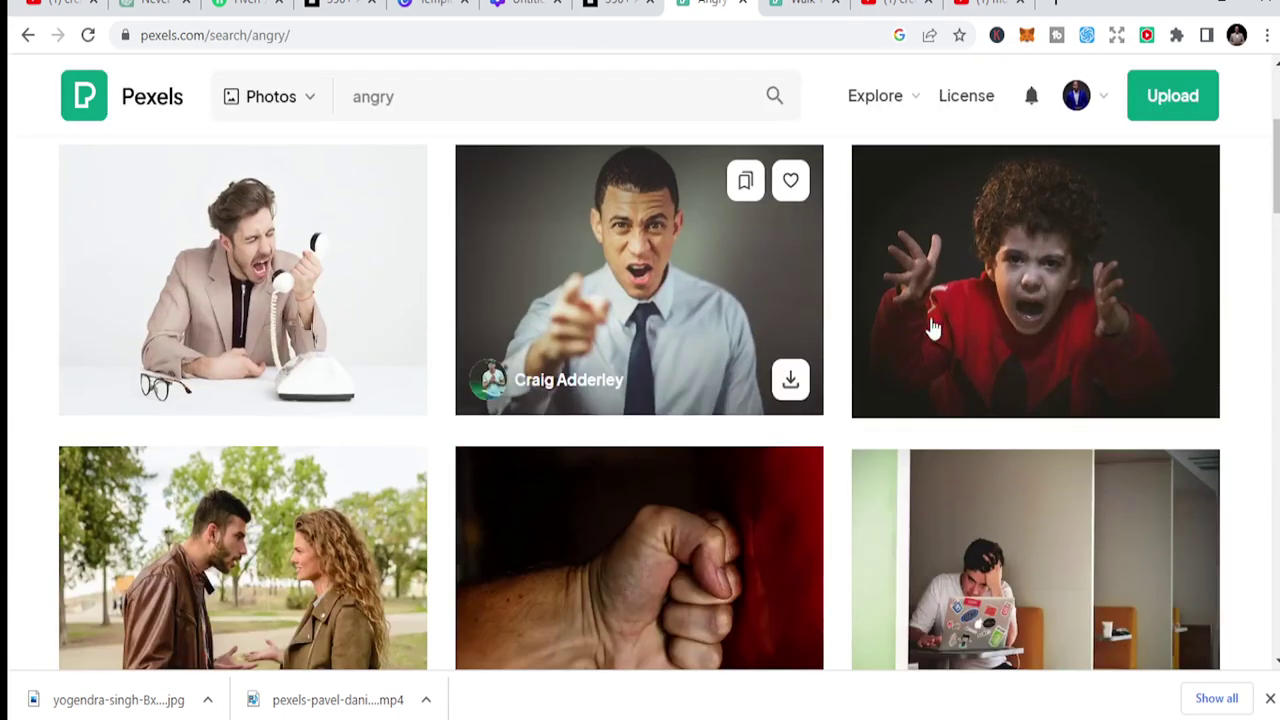
scroll(624, 478, down, 8)
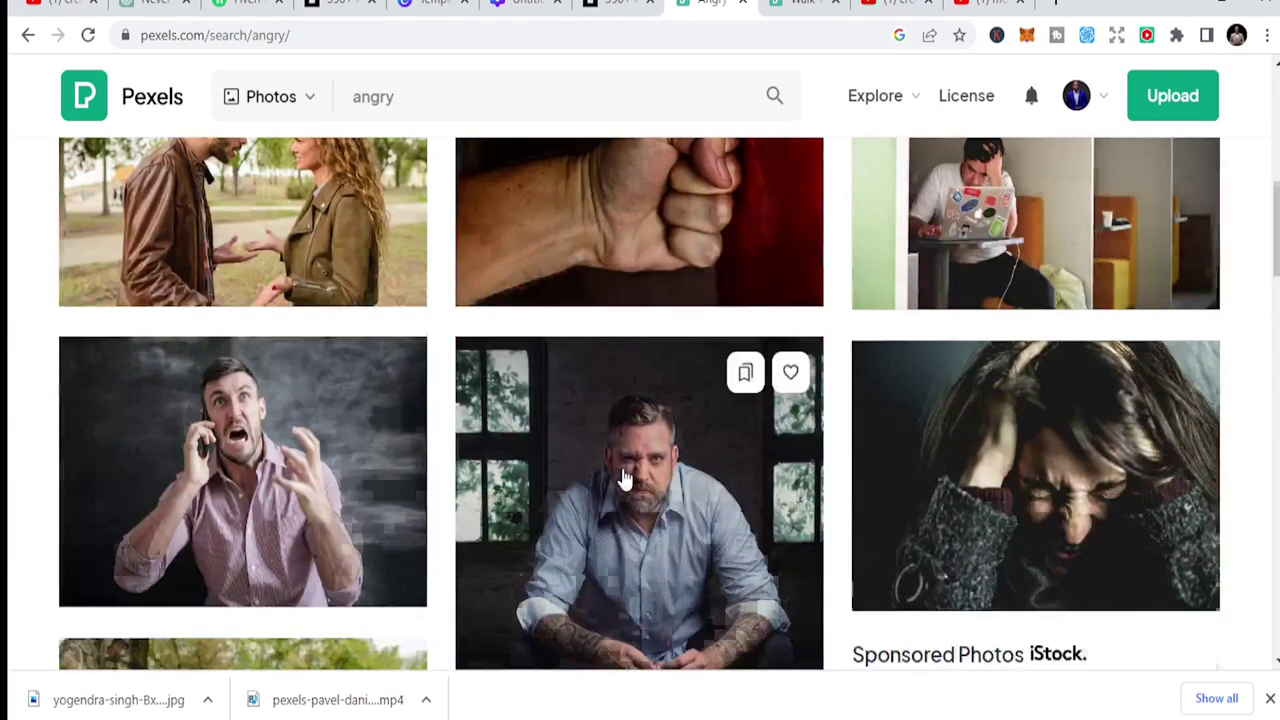
scroll(624, 480, up, 2)
scroll(624, 478, down, 10)
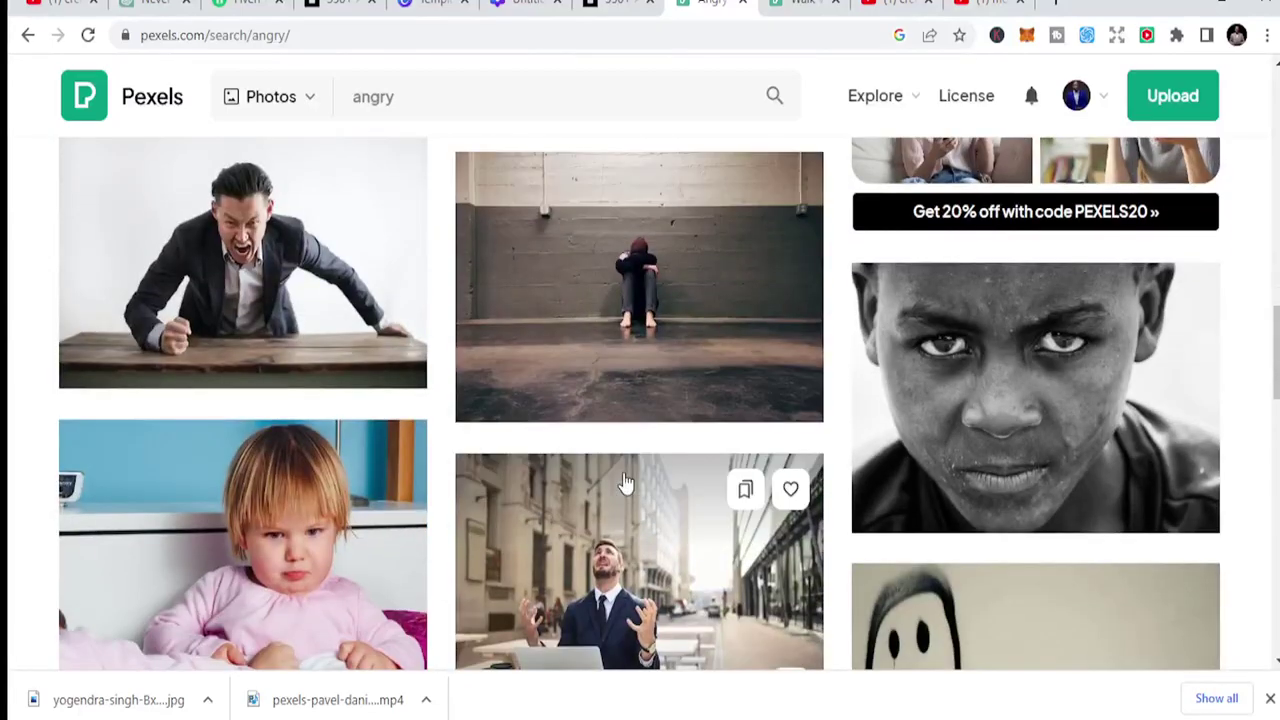
scroll(624, 484, down, 2)
scroll(623, 486, up, 6)
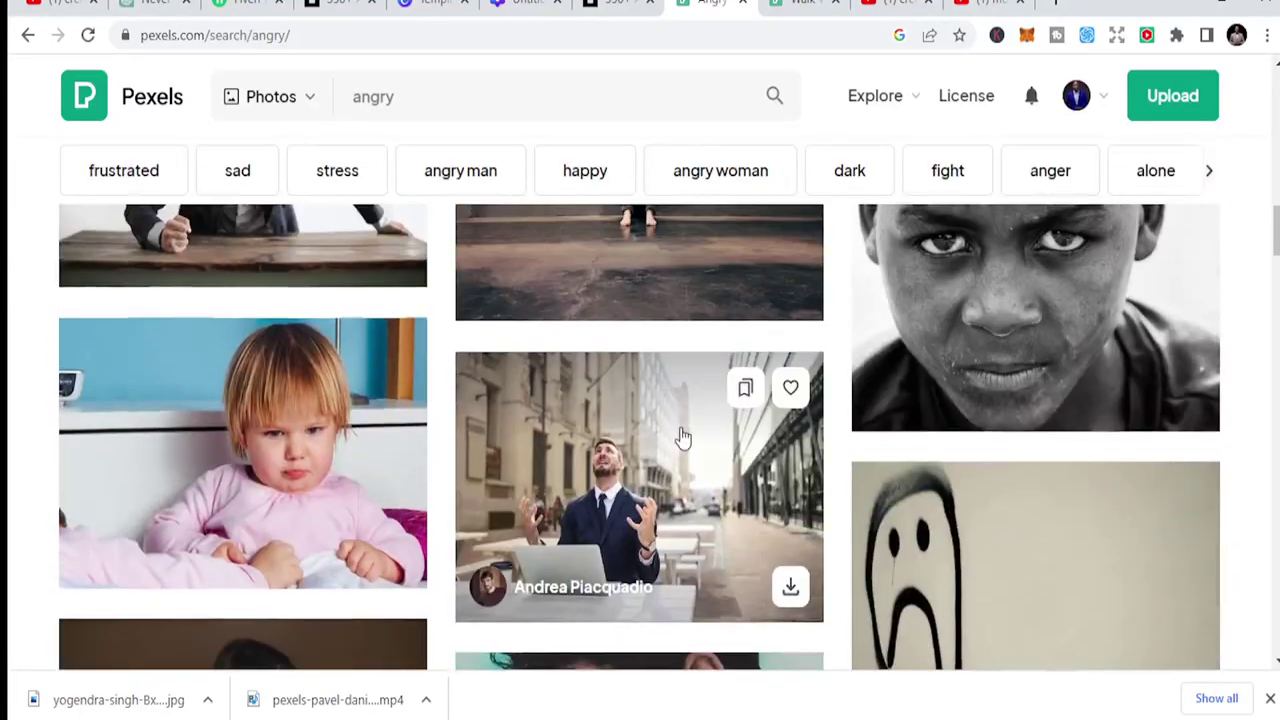
Look further through the Pexels "angry" photo results for a strong, expressive face
scroll(1003, 497, down, 12)
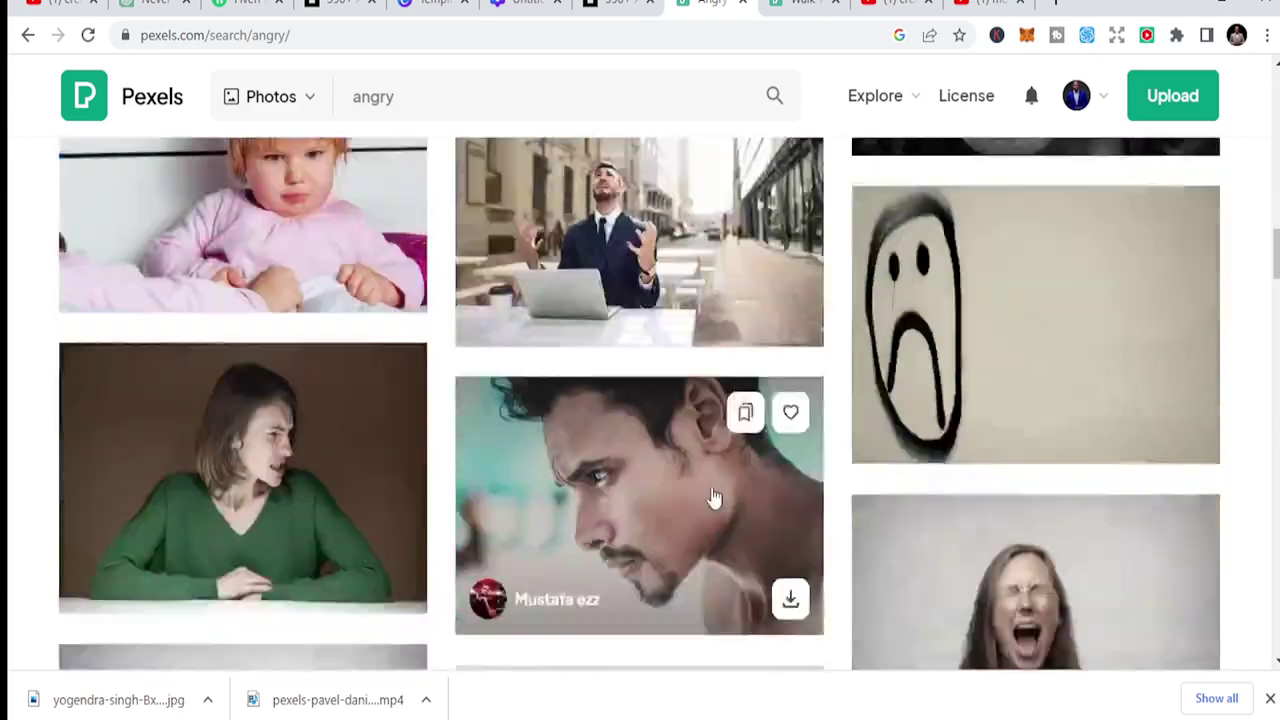
scroll(712, 495, down, 3)
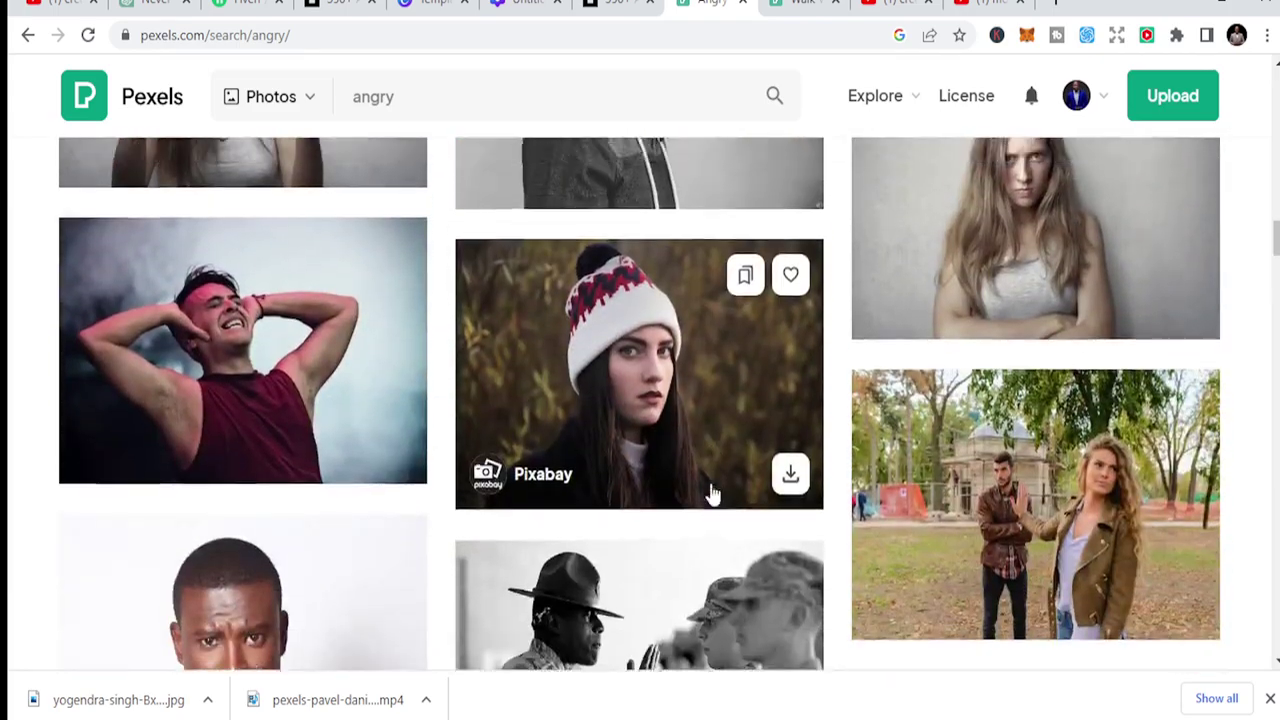
scroll(711, 450, up, 2)
scroll(690, 405, down, 7)
scroll(670, 410, down, 1)
scroll(660, 420, up, 1)
scroll(660, 420, down, 6)
scroll(660, 422, down, 15)
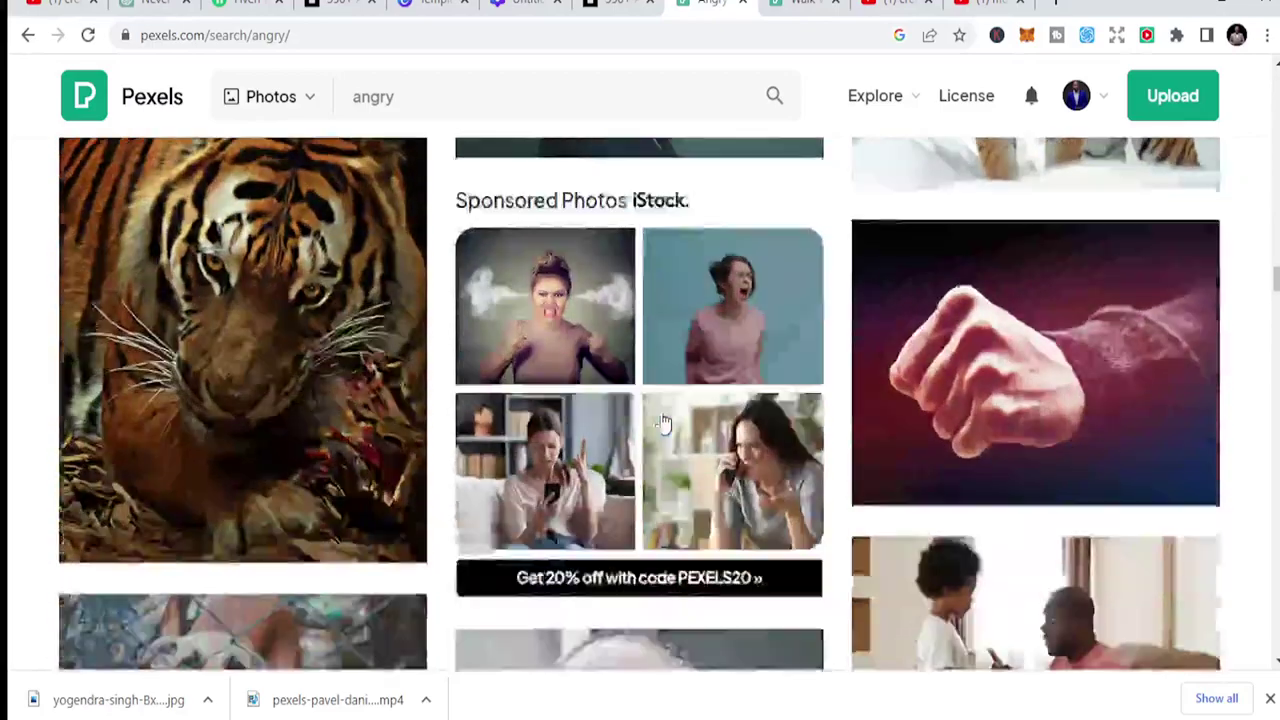
scroll(660, 422, down, 12)
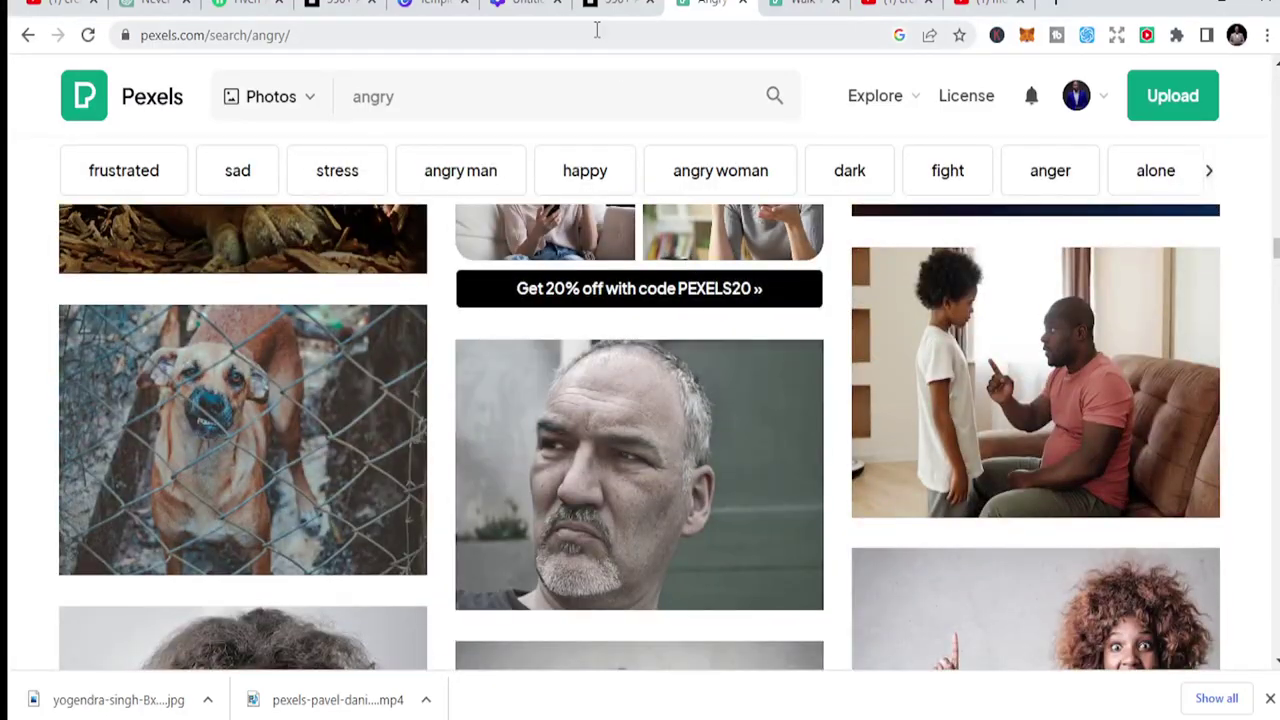
Switch back to Unsplash, search for "gym" and look through the photos for a suitable subject
click(421, 4)
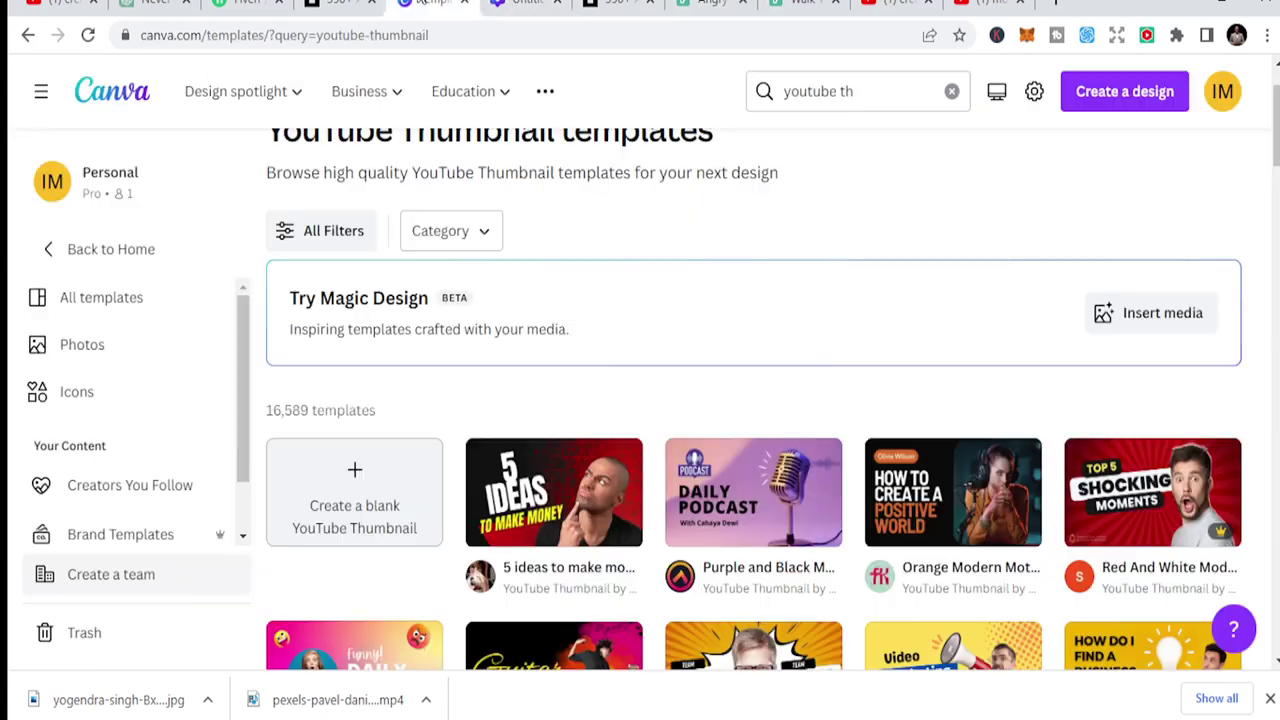
click(508, 5)
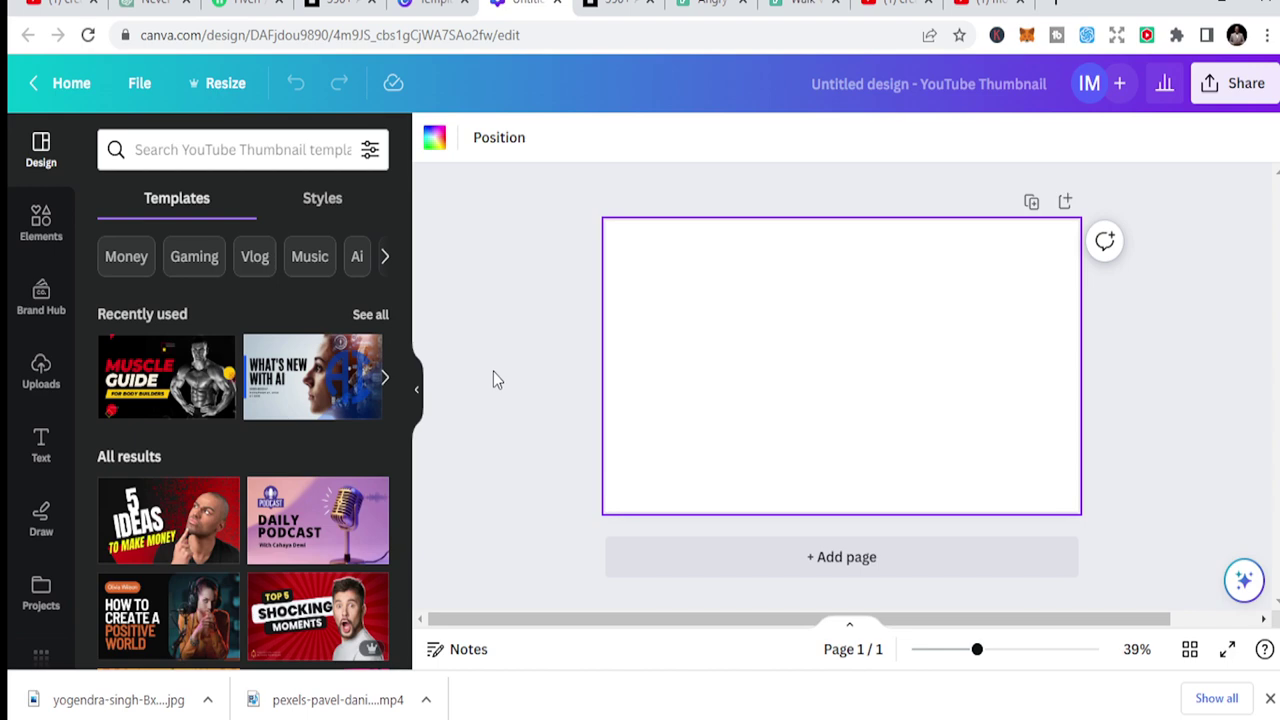
click(618, 5)
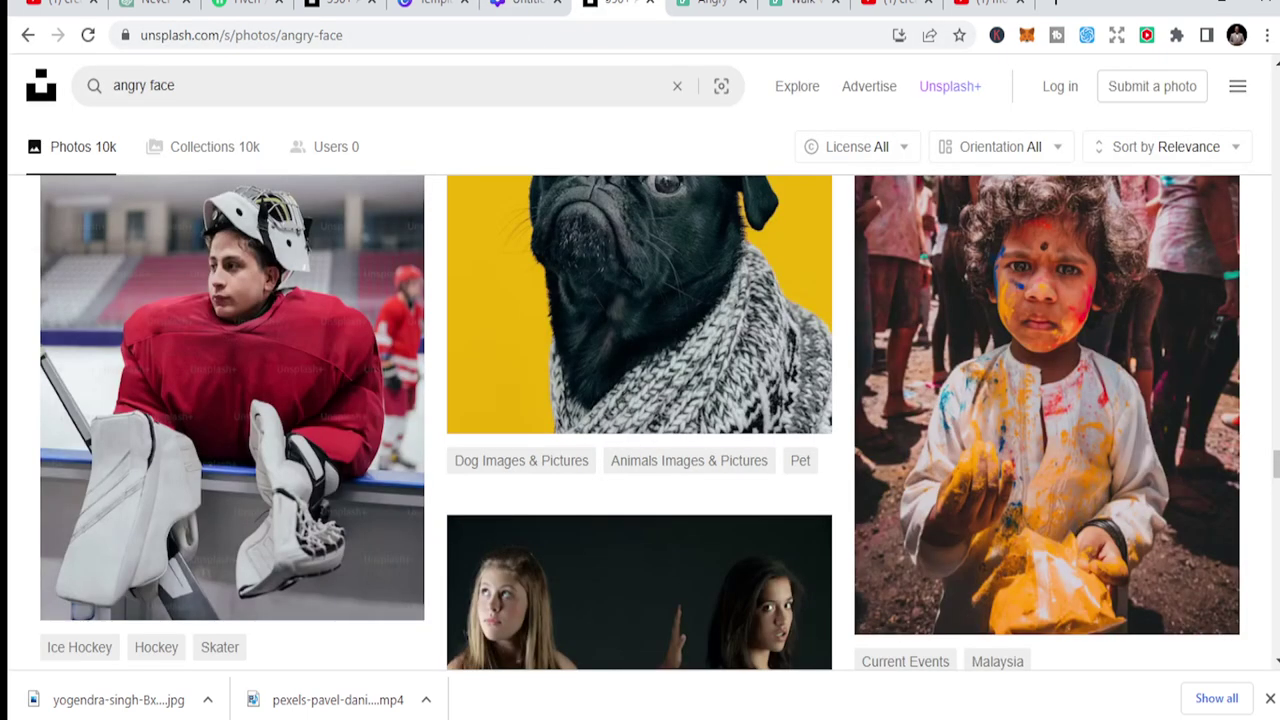
triple_click(450, 89)
text(gym)
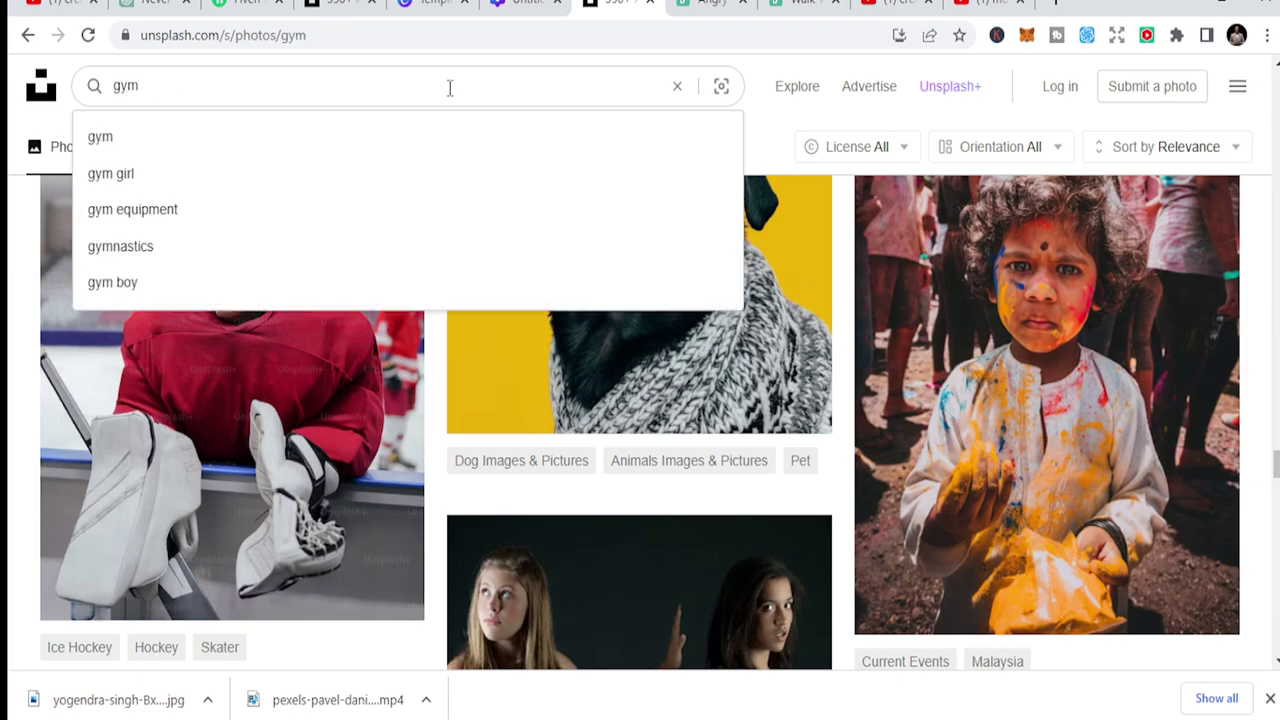
key(Return)
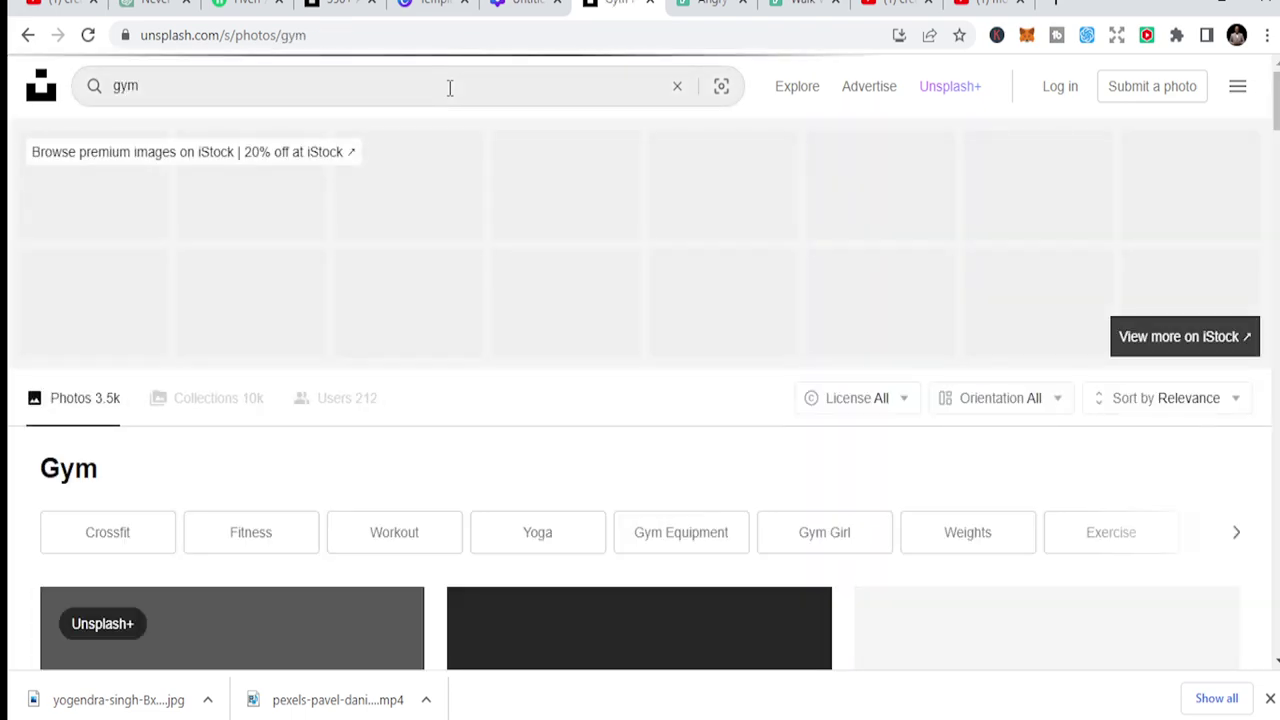
scroll(655, 387, down, 6)
scroll(655, 387, down, 9)
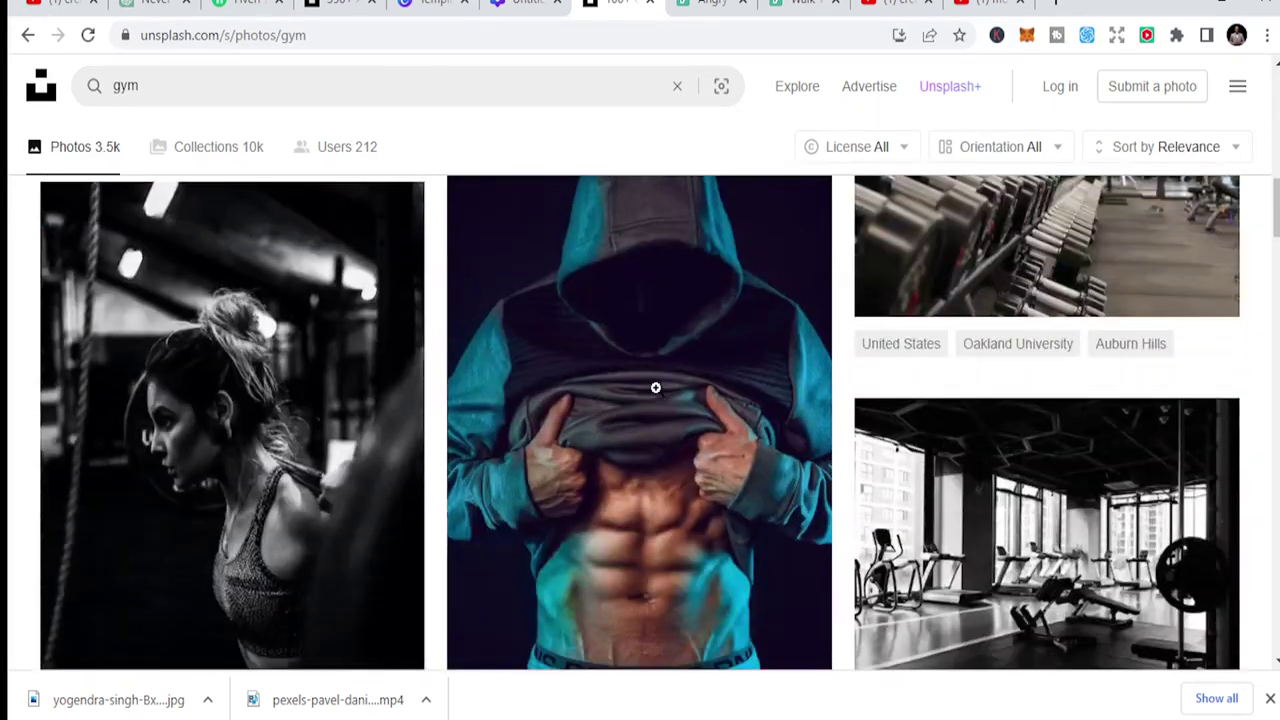
scroll(655, 390, up, 5)
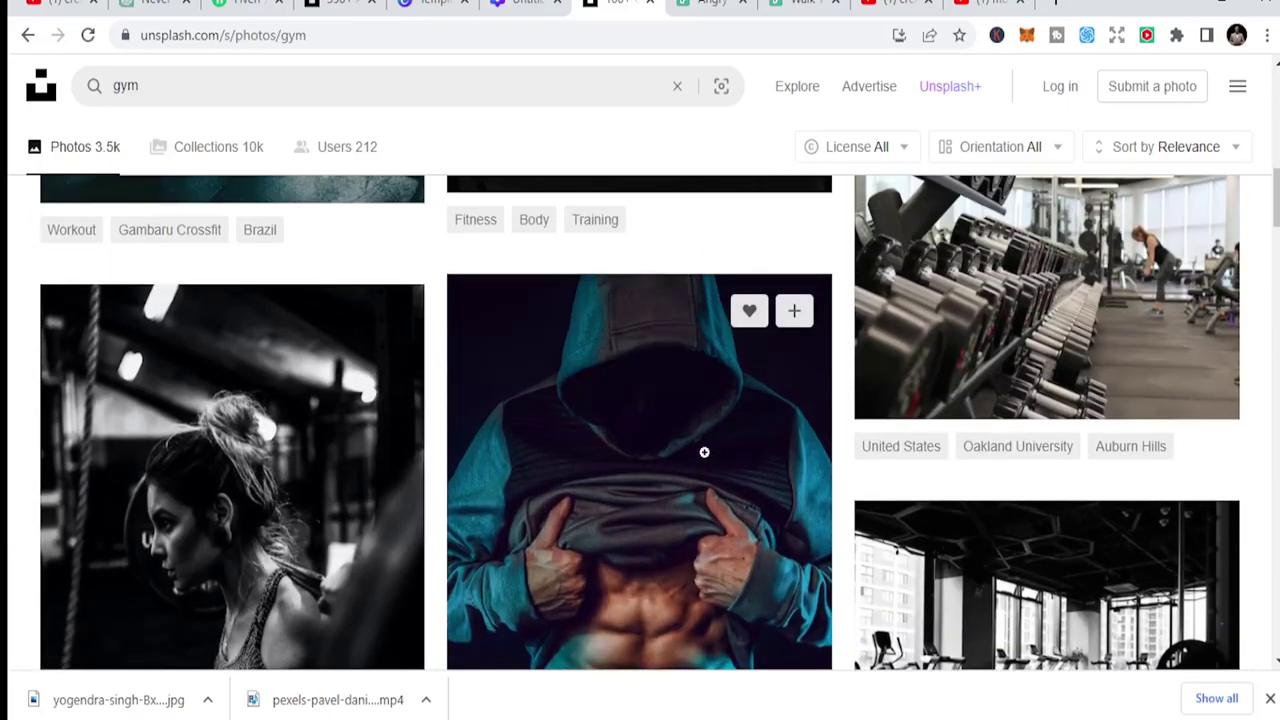
scroll(703, 451, down, 10)
scroll(698, 457, up, 2)
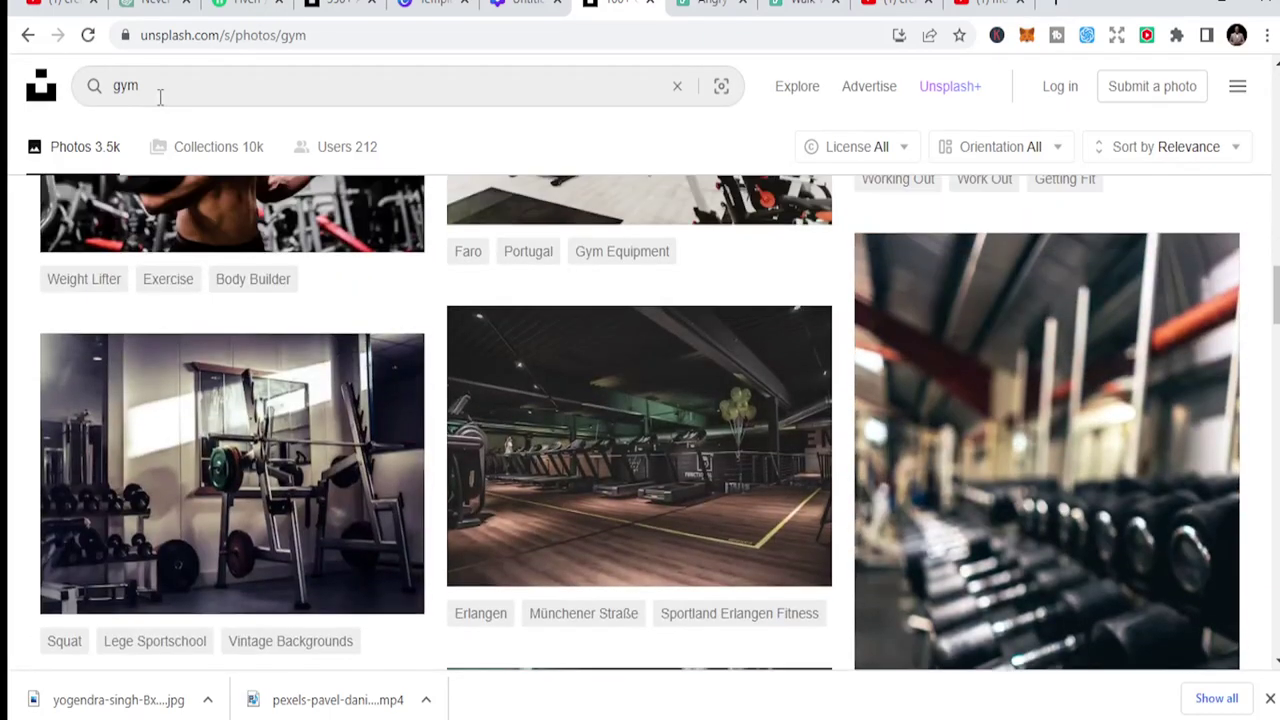
Refine the Unsplash search to "gym face" and look through the photos for an expressive portrait
click(169, 95)
text(fav)
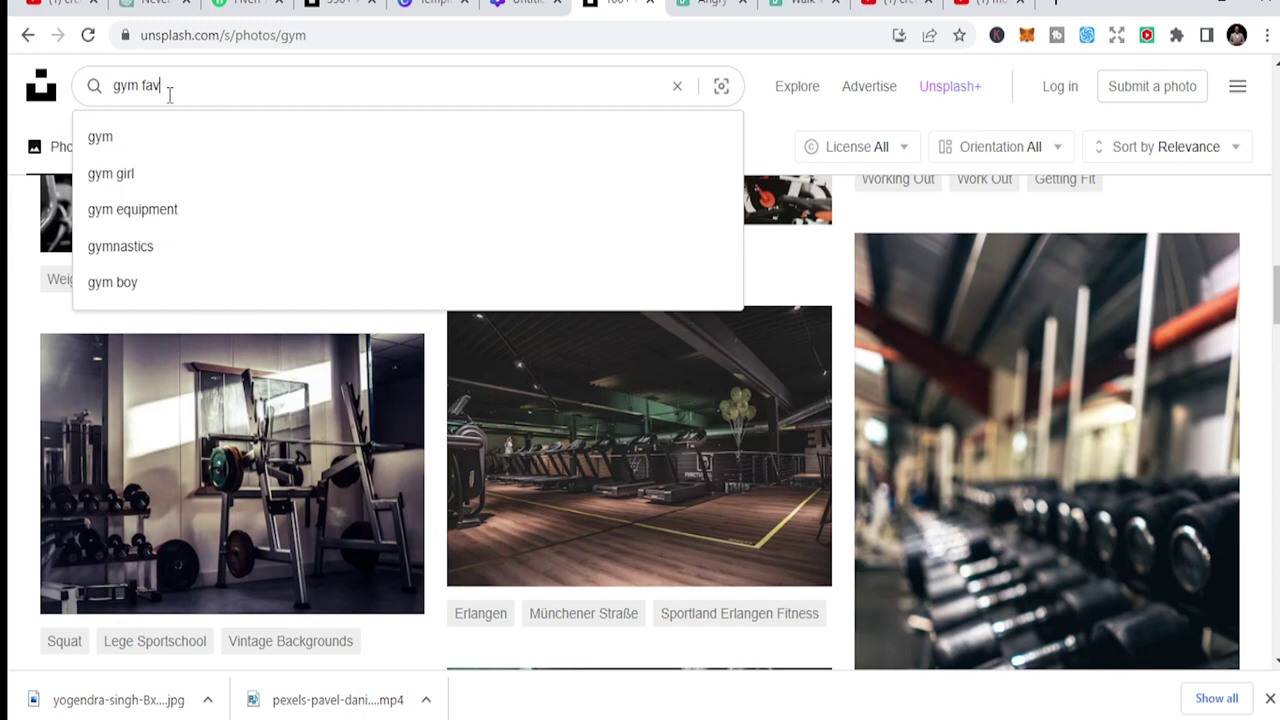
key(BackSpace)
text(c)
key(Return)
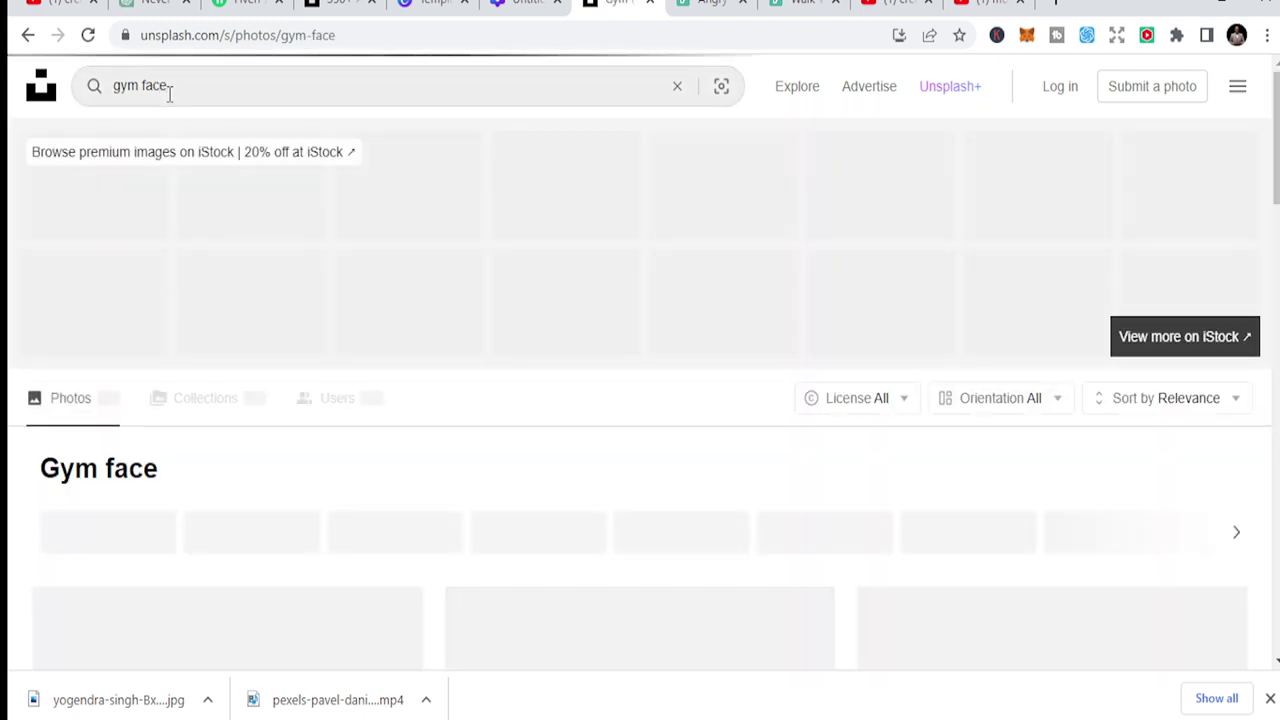
scroll(445, 287, down, 3)
scroll(445, 287, down, 13)
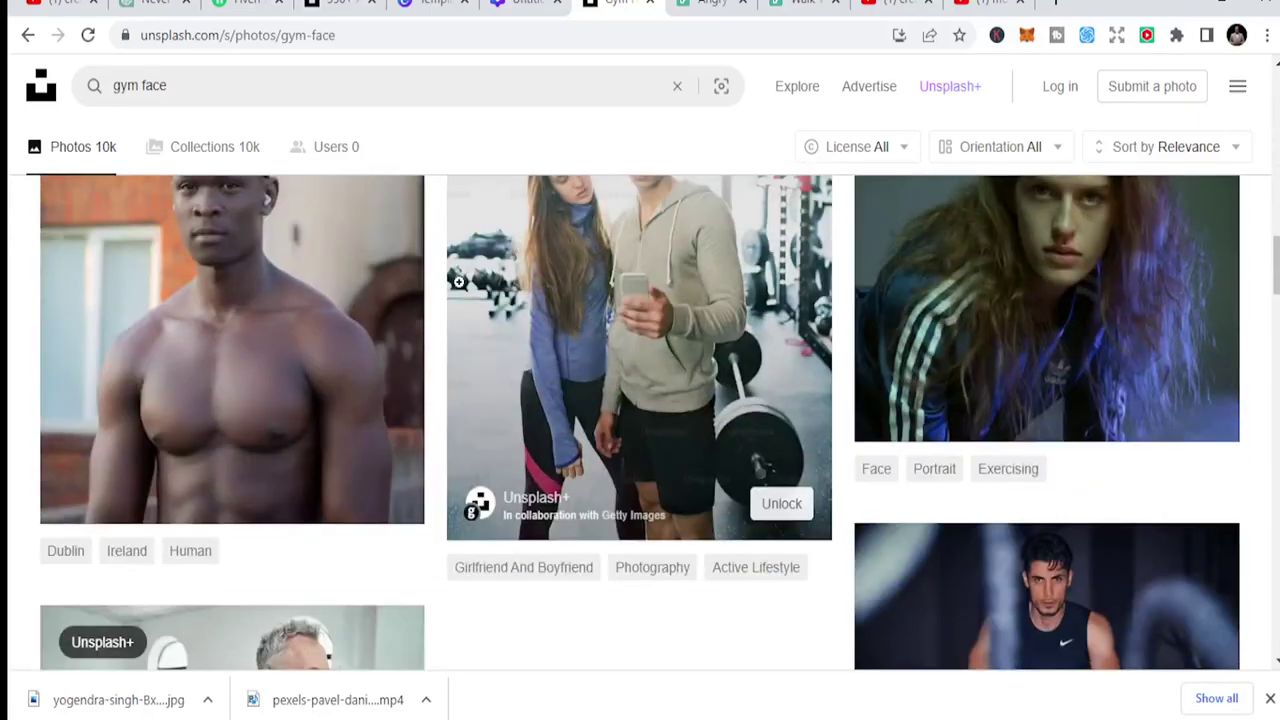
scroll(458, 282, down, 12)
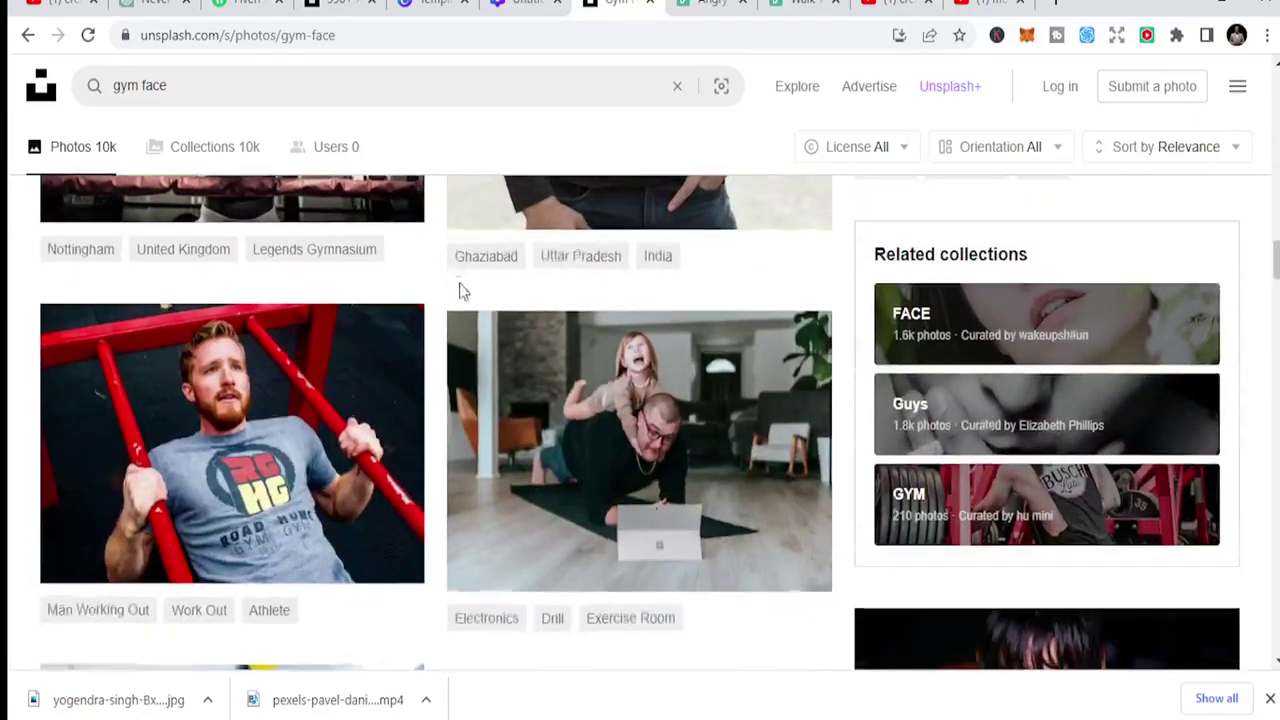
scroll(459, 290, down, 12)
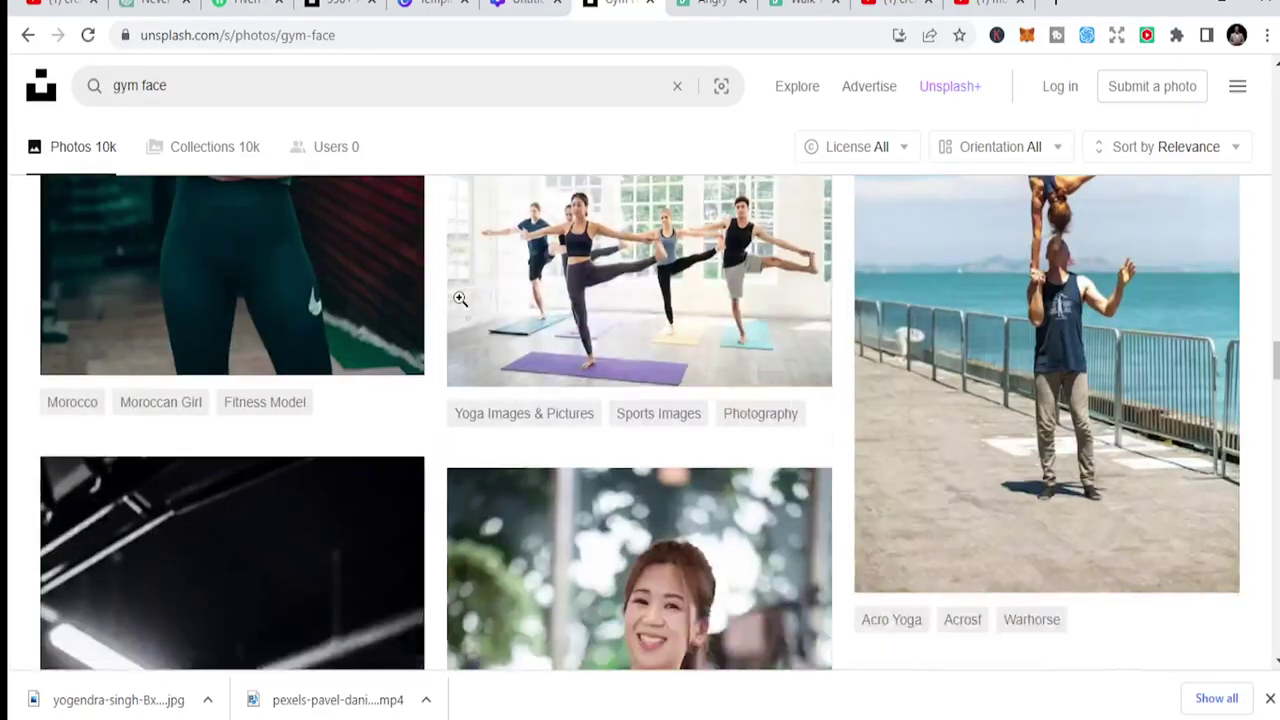
scroll(460, 299, down, 6)
scroll(579, 354, up, 3)
scroll(579, 354, down, 10)
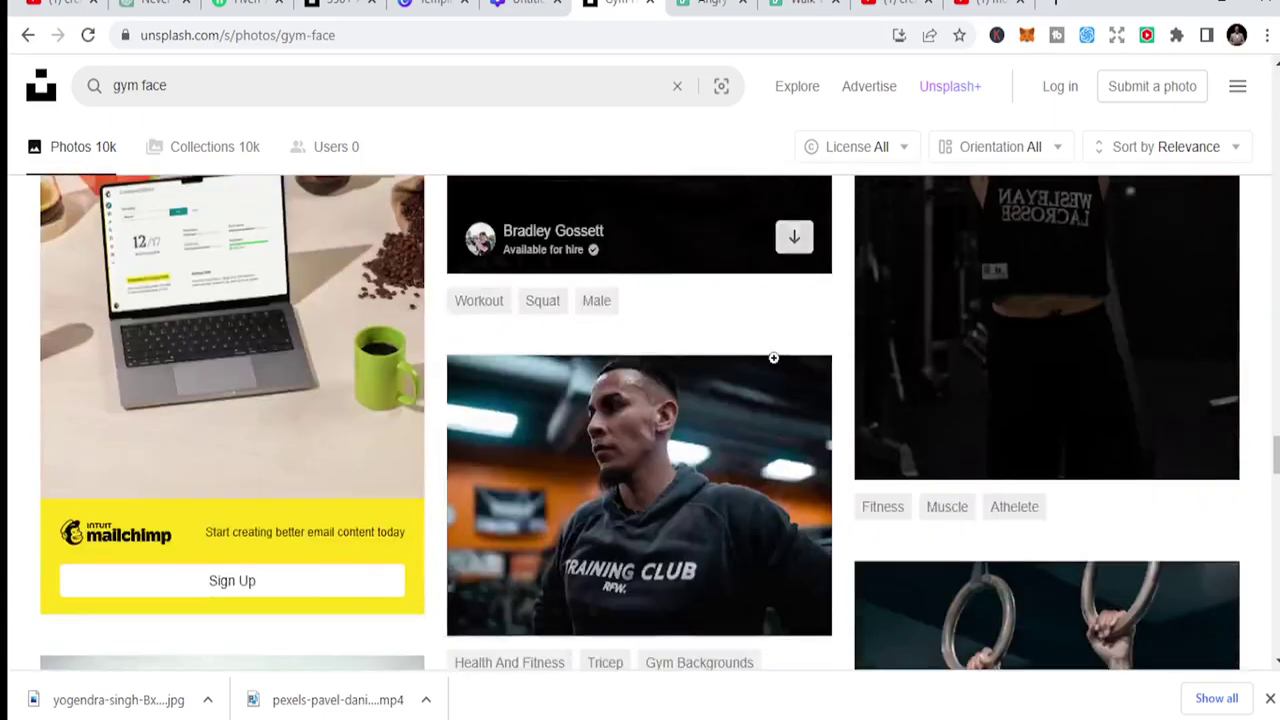
Examine further "gym face" results for a close-up face with an intense expression
scroll(773, 357, down, 3)
scroll(777, 363, up, 2)
scroll(643, 371, down, 5)
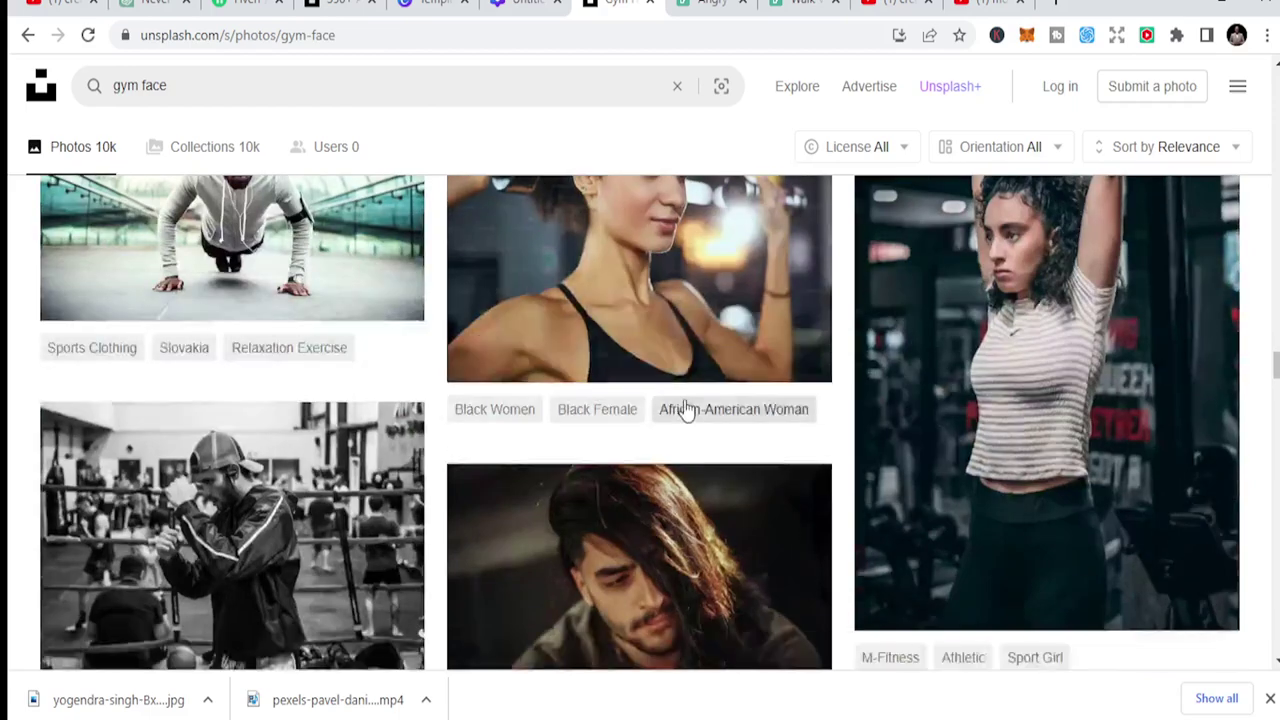
scroll(685, 409, down, 10)
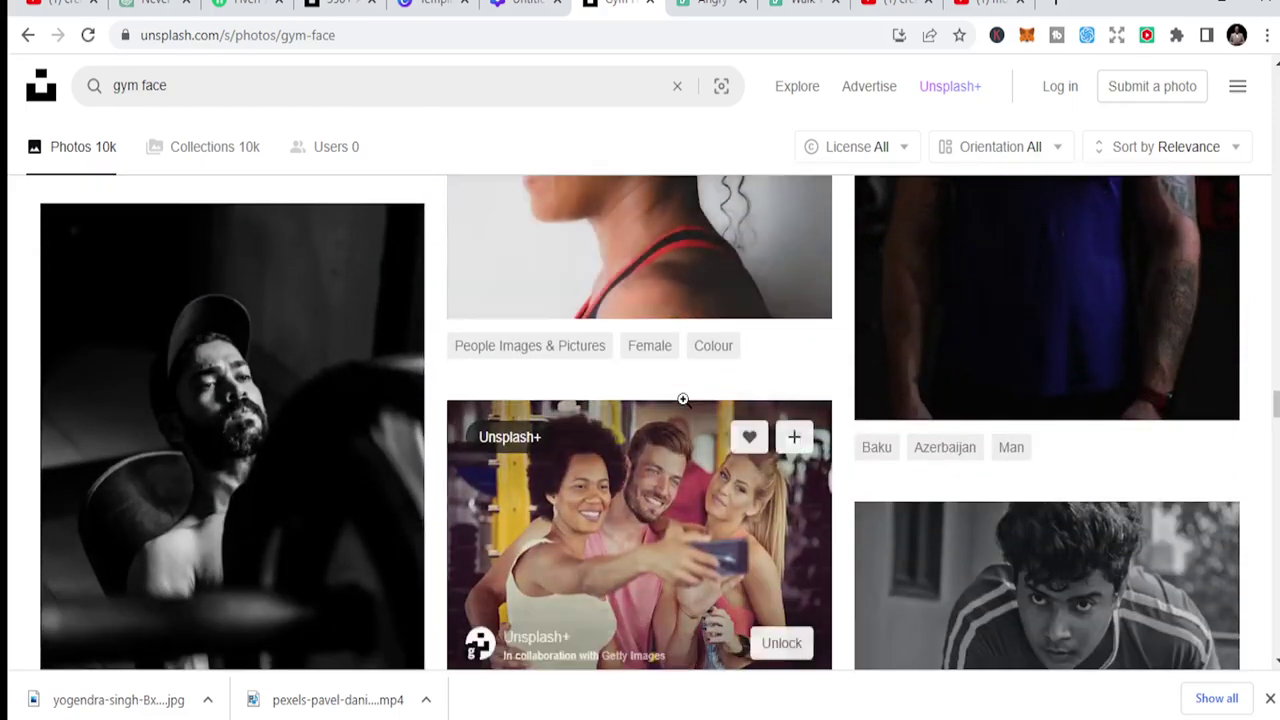
scroll(683, 399, down, 10)
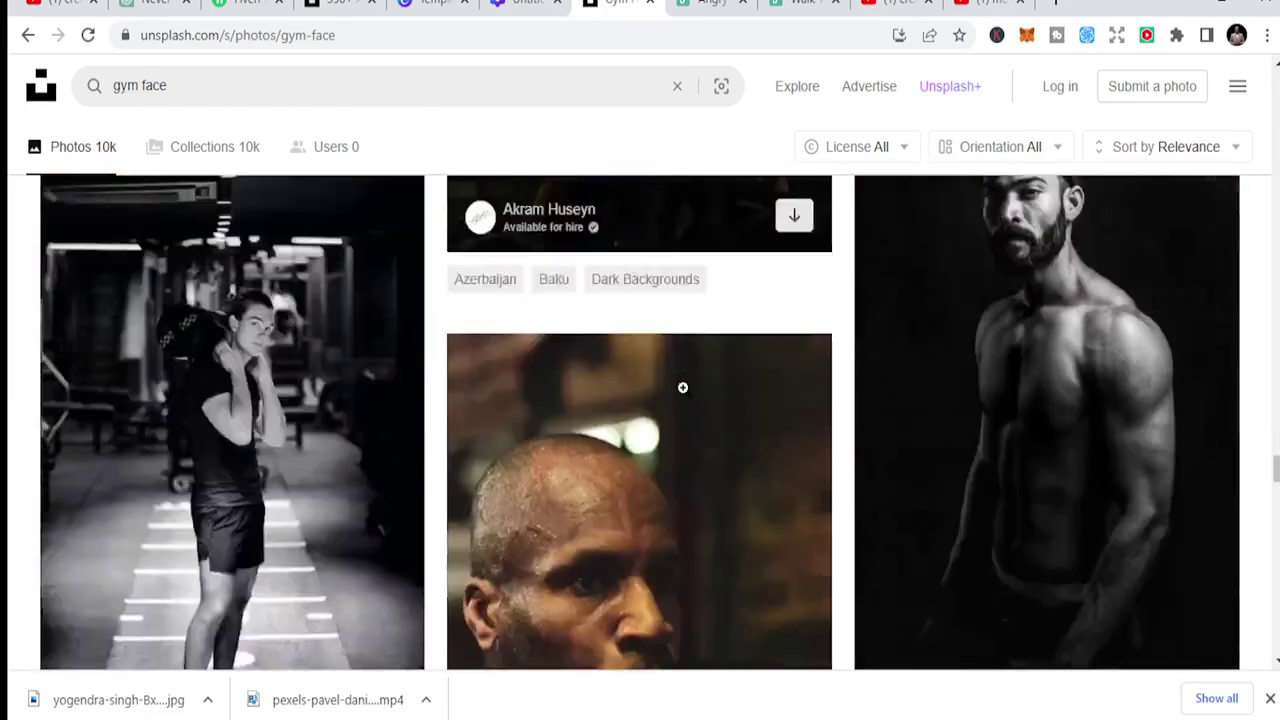
scroll(683, 387, down, 4)
scroll(685, 385, up, 2)
scroll(690, 381, down, 4)
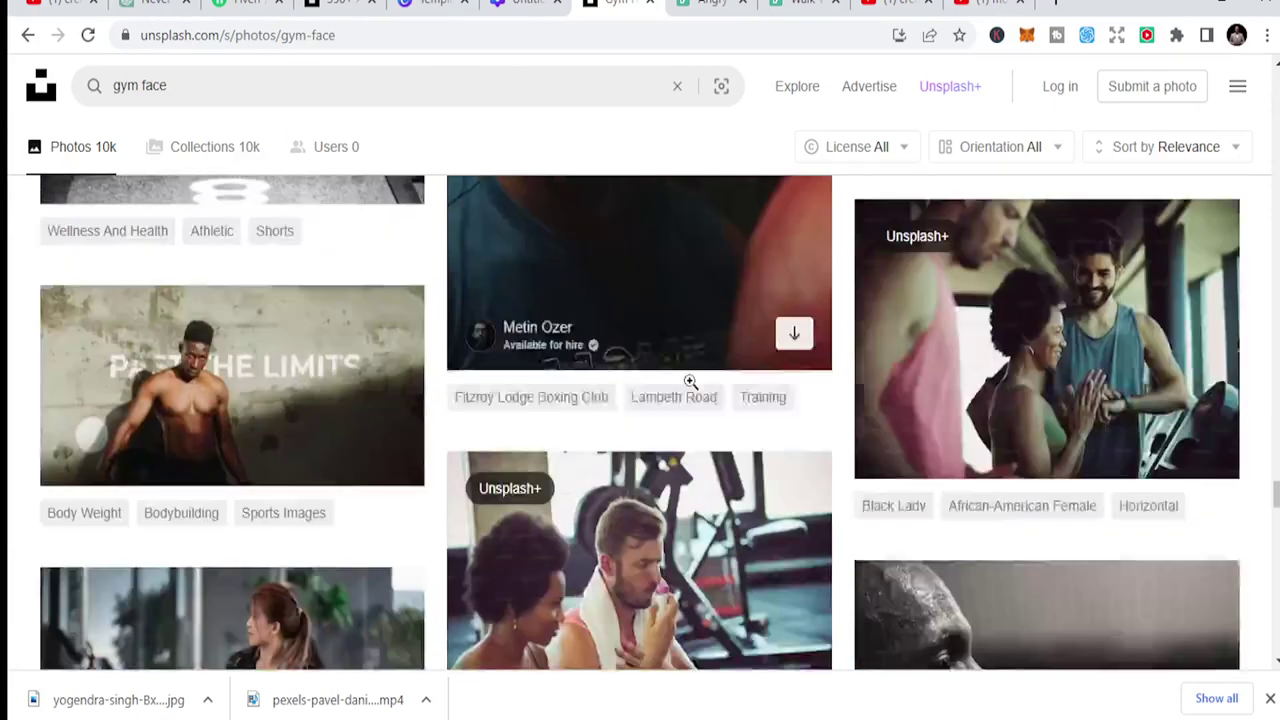
scroll(690, 381, down, 3)
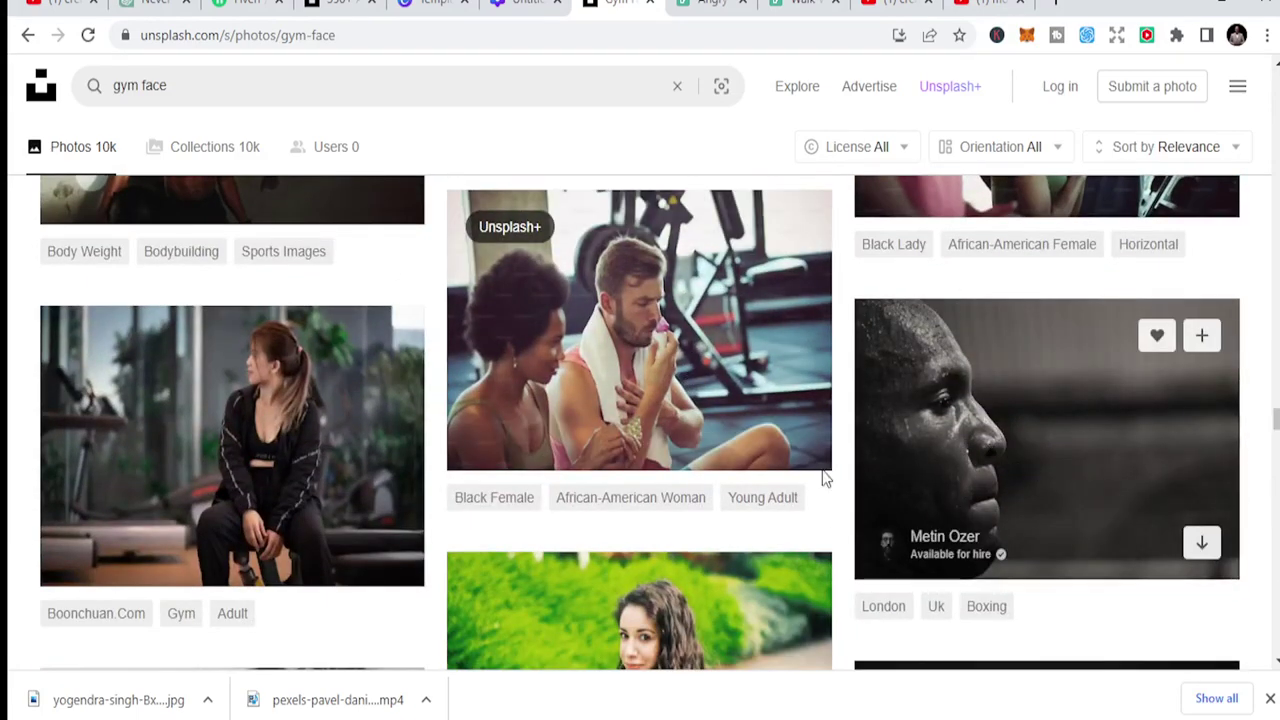
scroll(497, 388, down, 10)
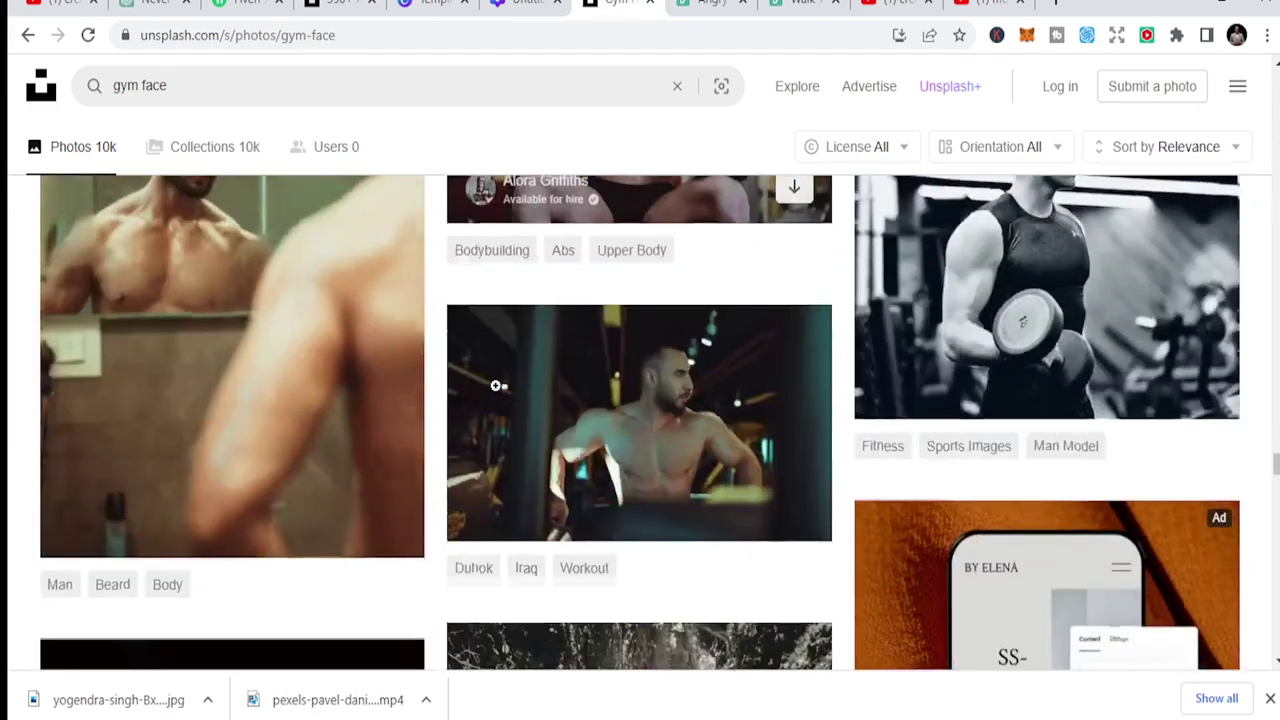
scroll(497, 388, down, 15)
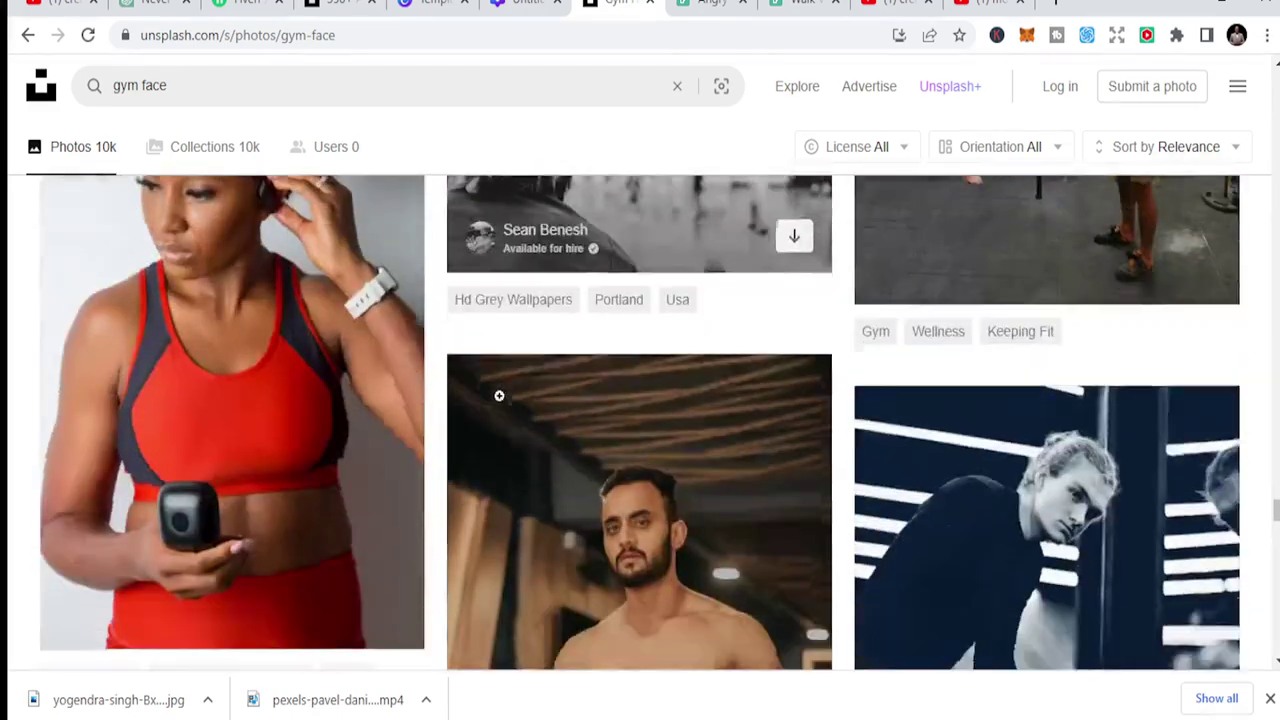
scroll(499, 395, up, 3)
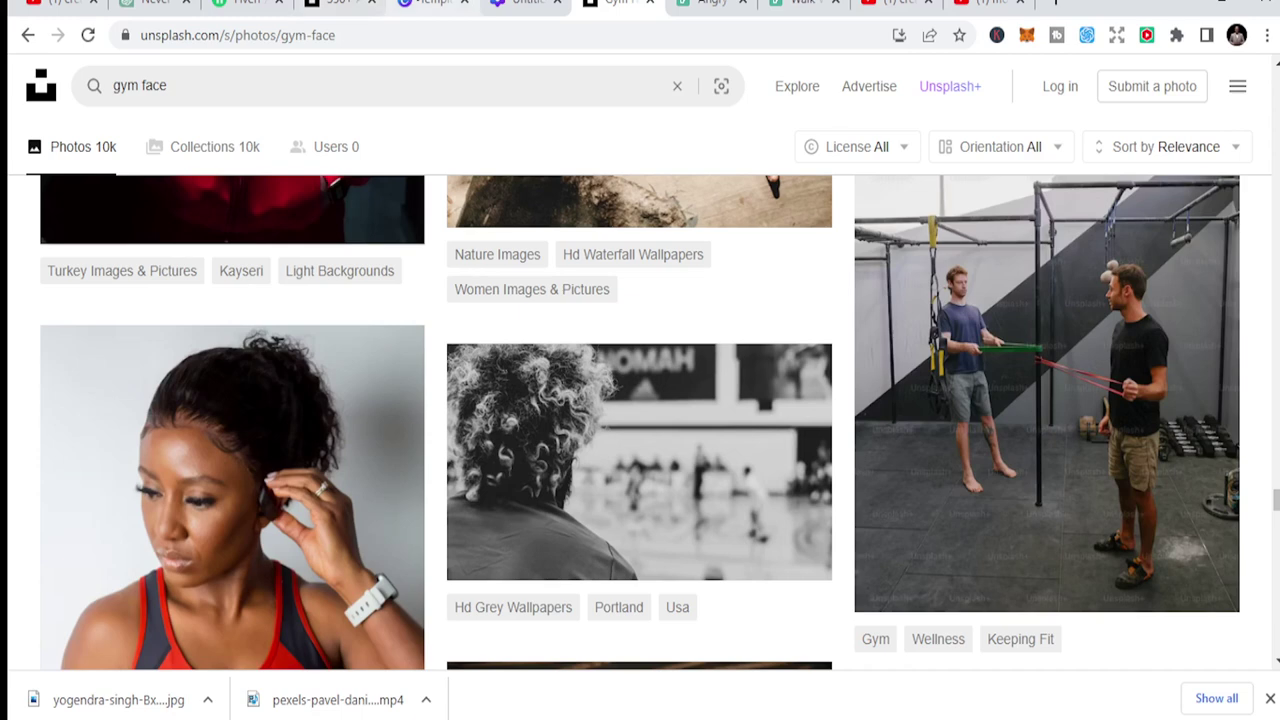
Switch to the blank Canva thumbnail design and search Canva's photo library for "angry face"
click(430, 4)
click(525, 4)
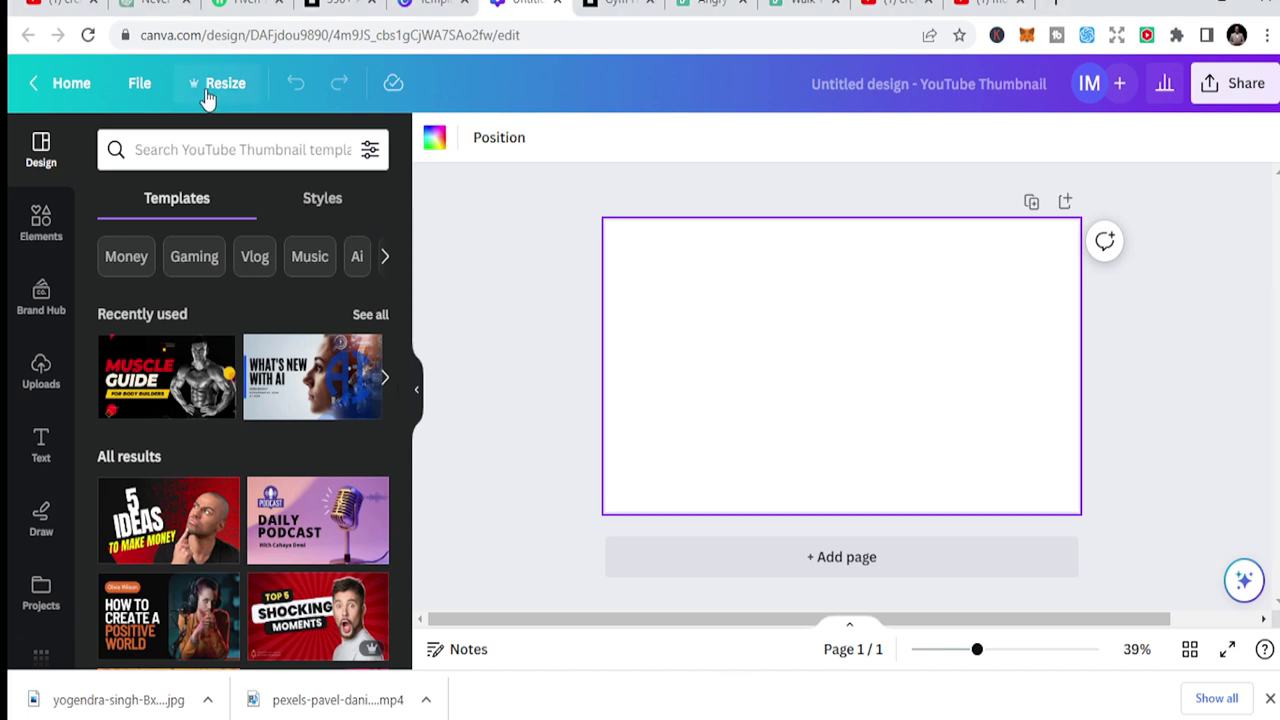
click(206, 148)
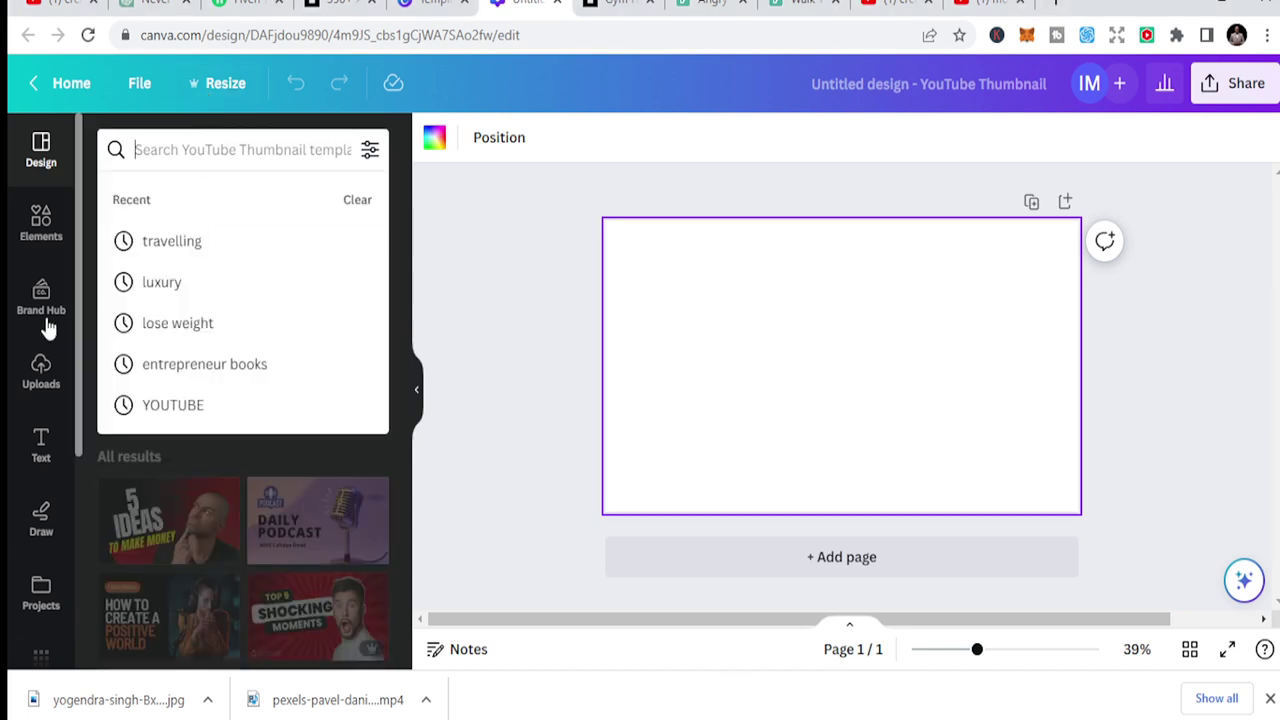
scroll(35, 472, down, 2)
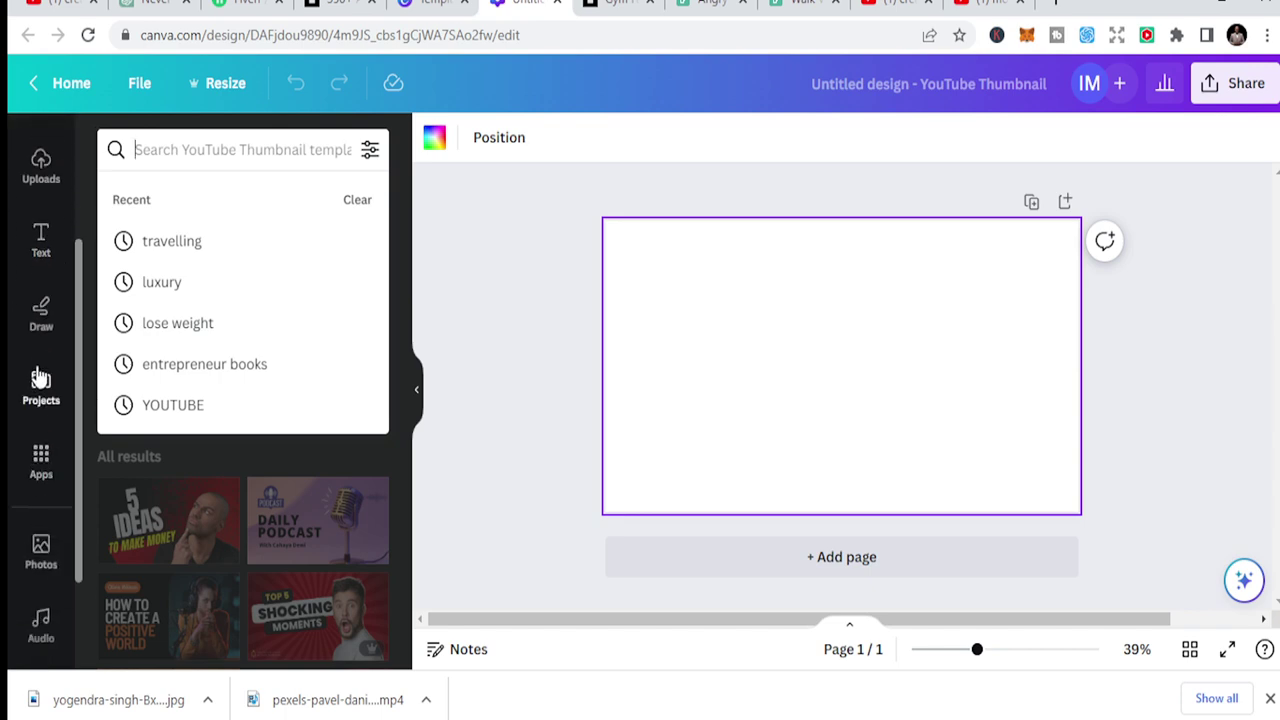
click(41, 548)
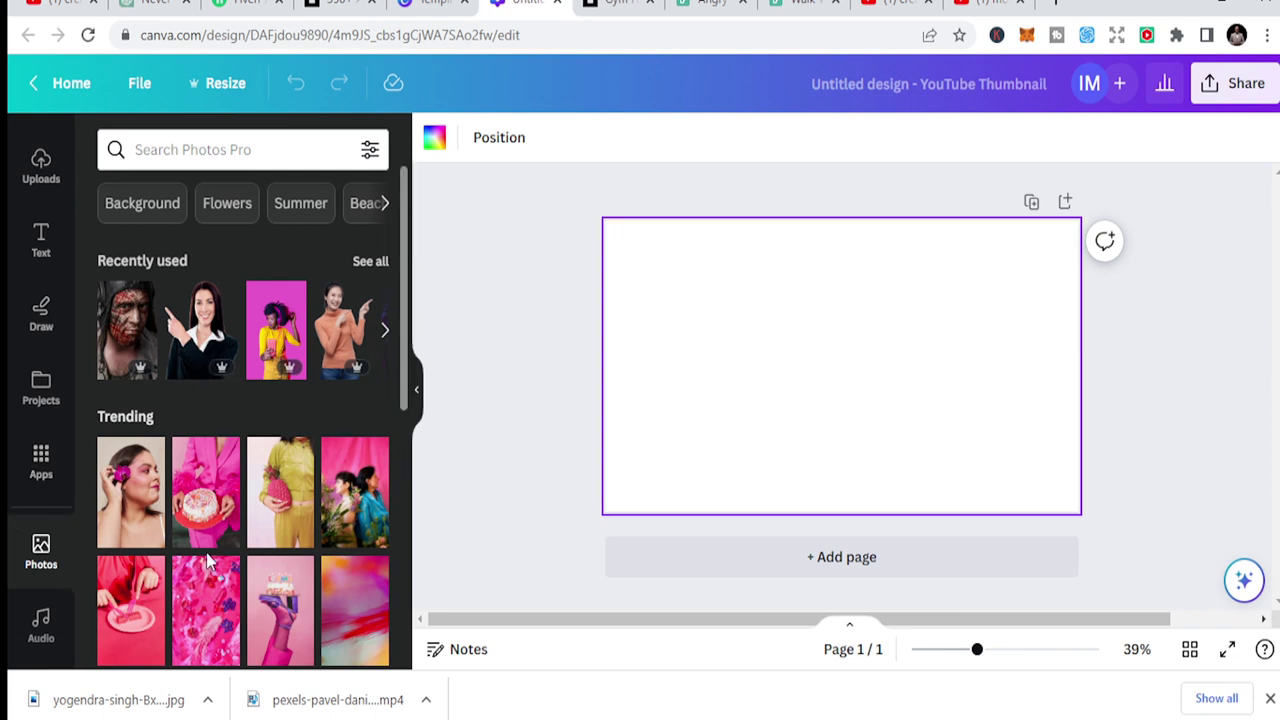
click(183, 149)
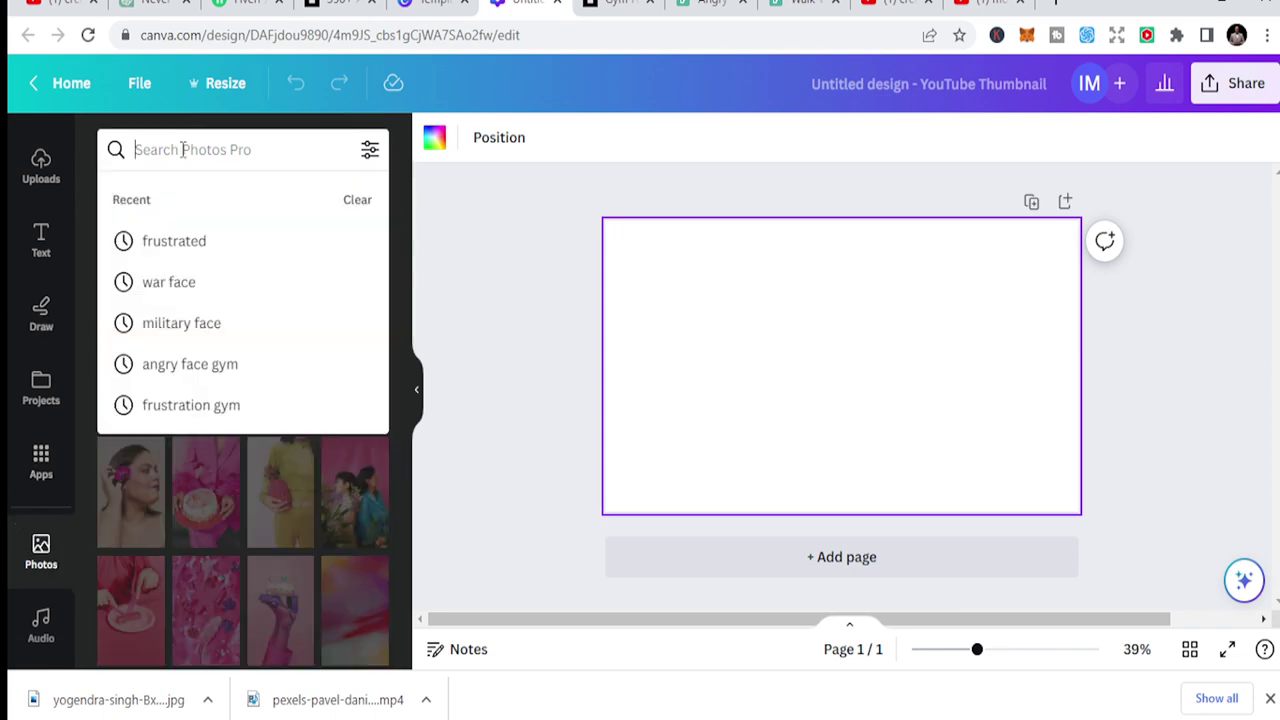
text(angry face)
key(Return)
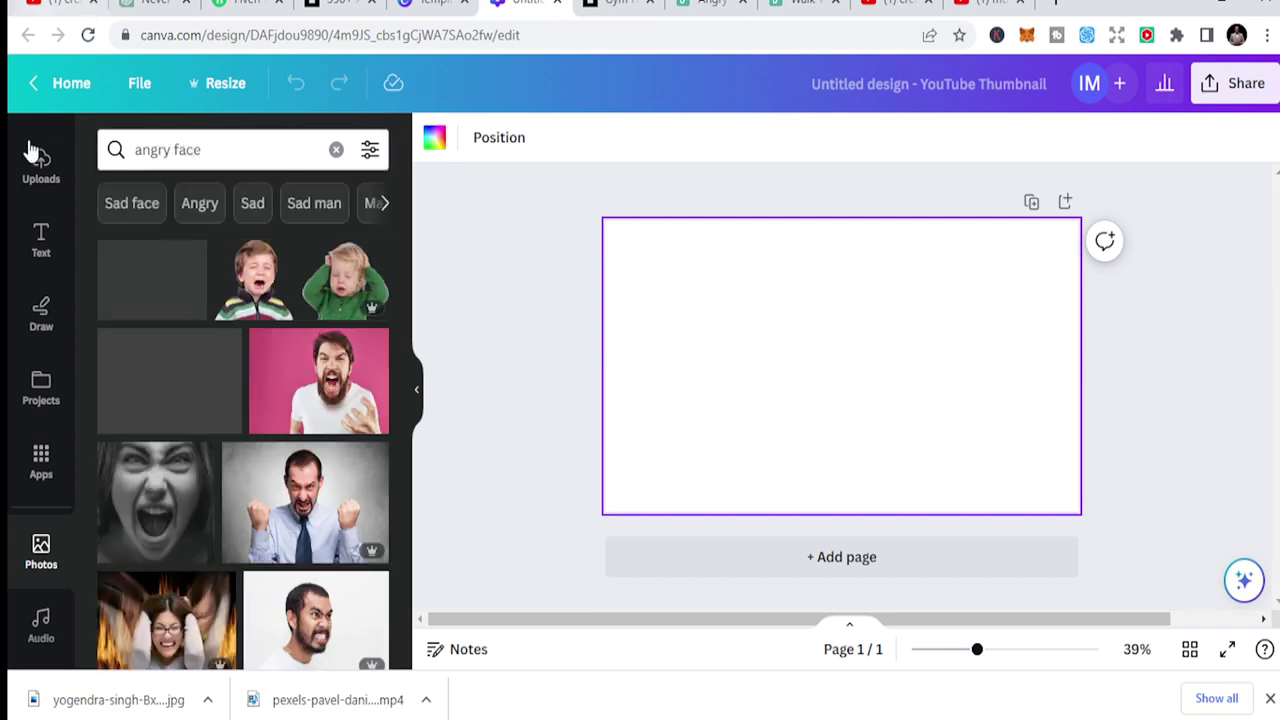
Try the black-and-white screaming woman's photo on the thumbnail at different sizes and positions, and delete it
click(172, 515)
drag(894, 400, 946, 400)
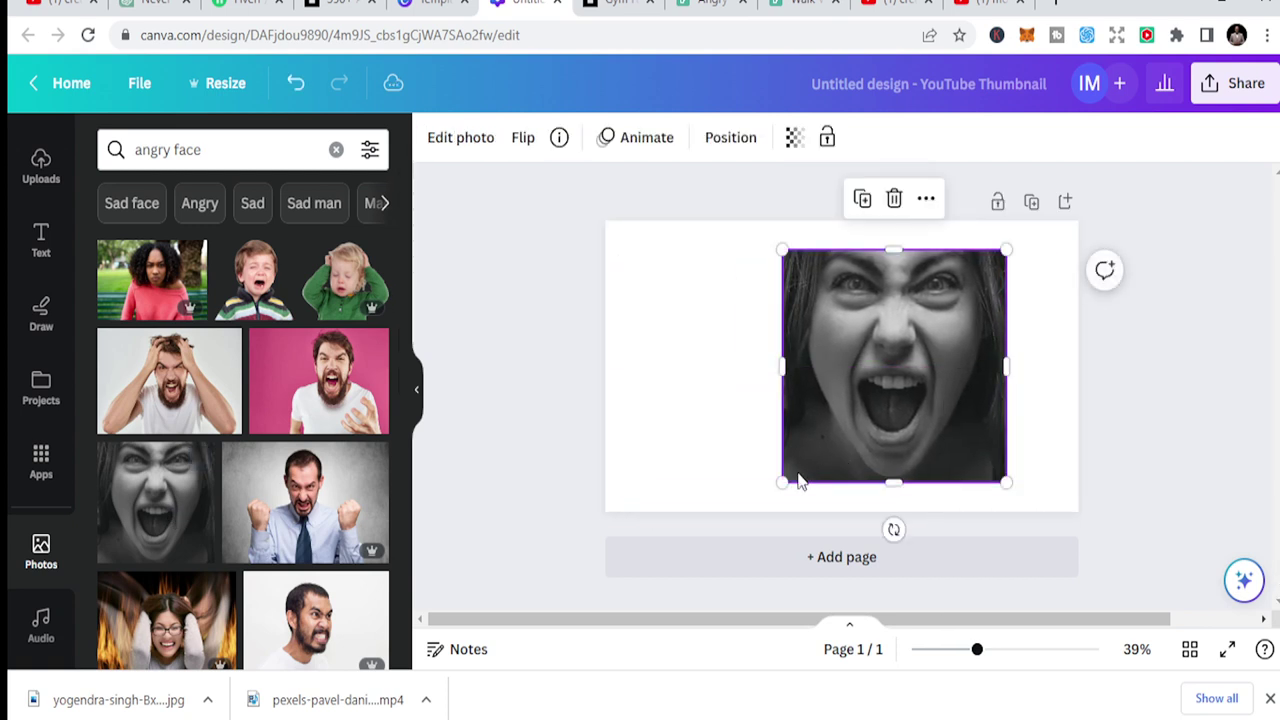
drag(724, 502, 634, 606)
drag(729, 394, 697, 385)
drag(973, 410, 1129, 410)
drag(745, 390, 746, 410)
drag(871, 250, 869, 223)
drag(837, 314, 790, 310)
drag(578, 190, 671, 266)
drag(937, 366, 919, 338)
drag(650, 236, 714, 320)
drag(890, 430, 852, 401)
key(Delete)
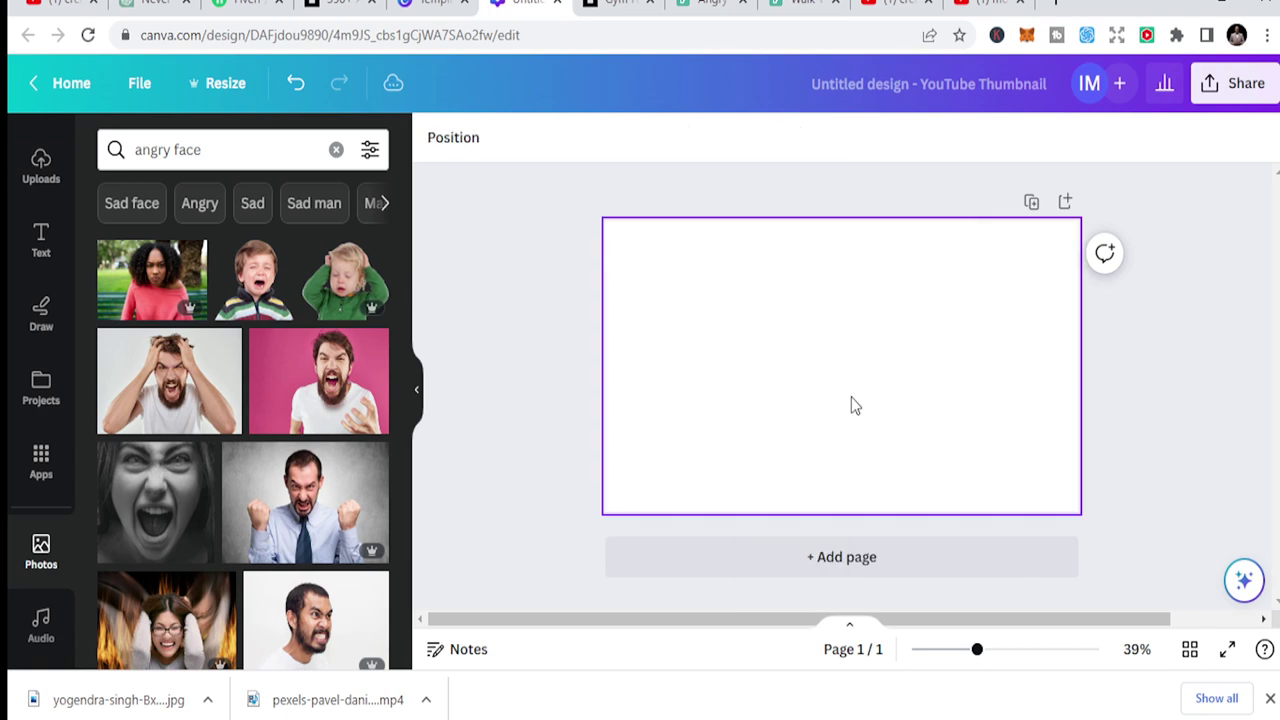
Add the photo of the bearded man in profile from the "angry face" results and enlarge it to cover the whole thumbnail
scroll(300, 510, down, 10)
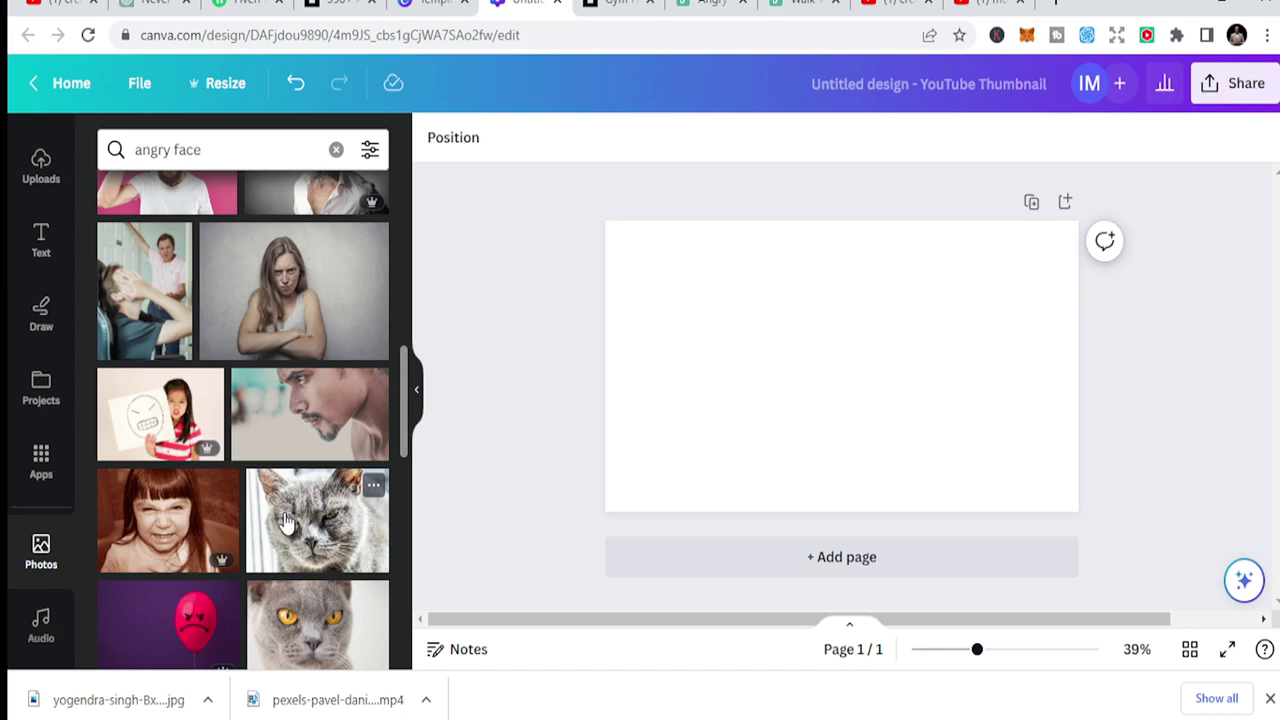
scroll(287, 520, up, 2)
click(300, 515)
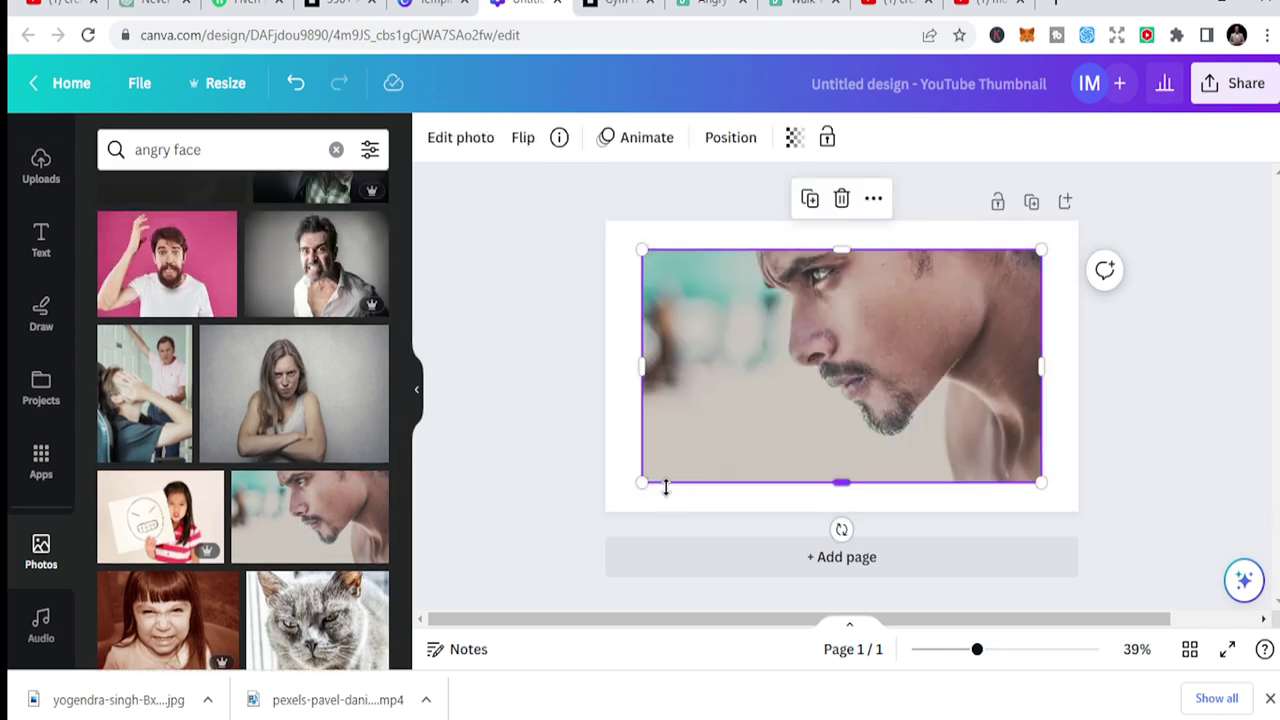
drag(643, 478, 603, 504)
drag(1042, 250, 1078, 228)
drag(835, 229, 837, 220)
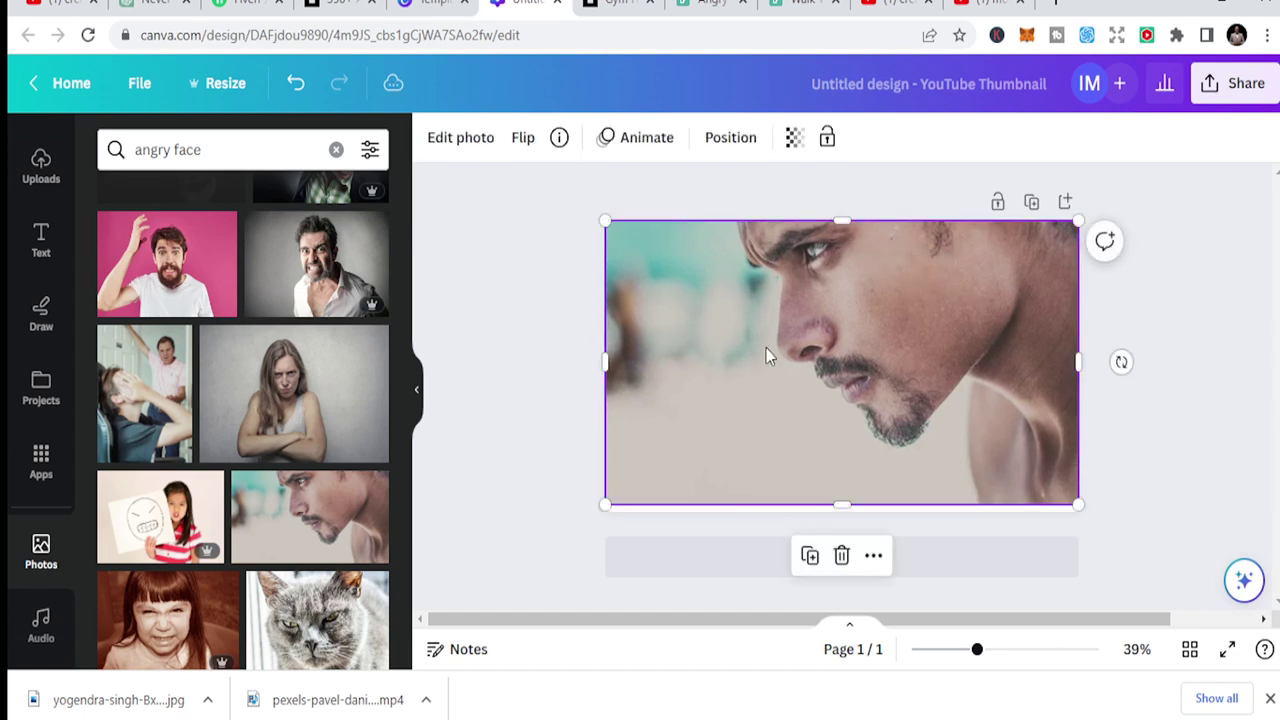
drag(846, 505, 843, 512)
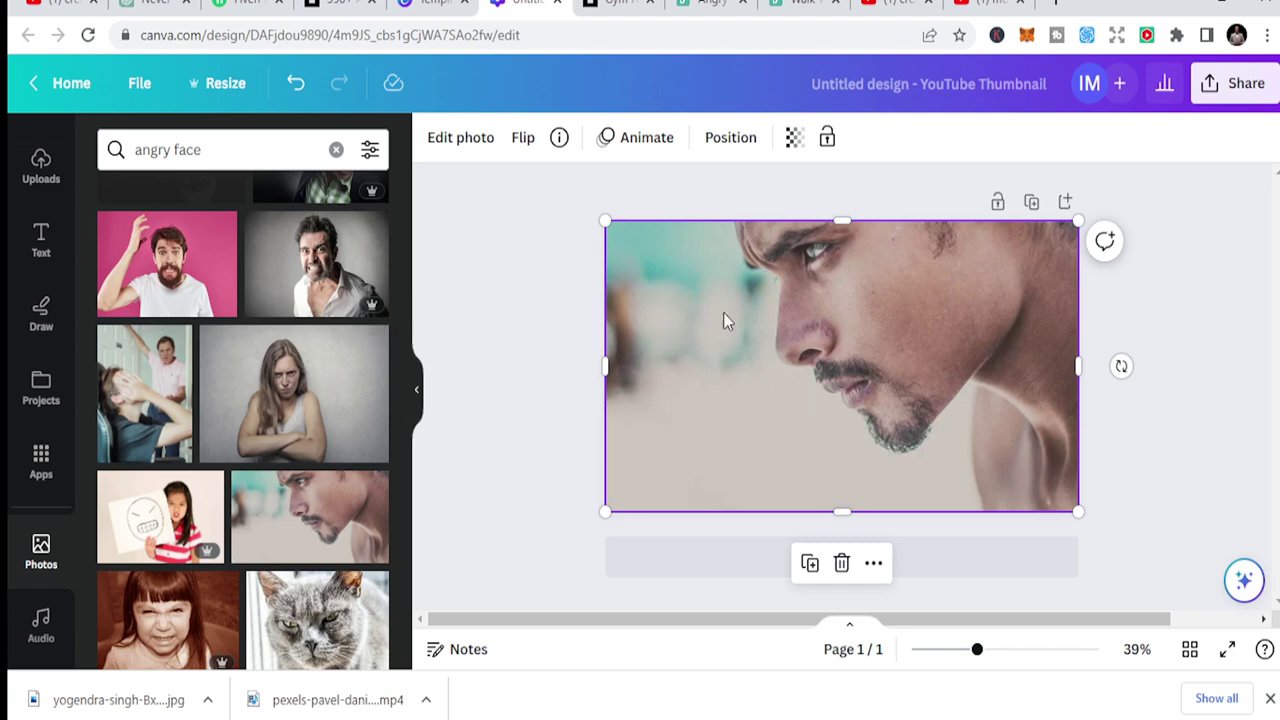
click(538, 393)
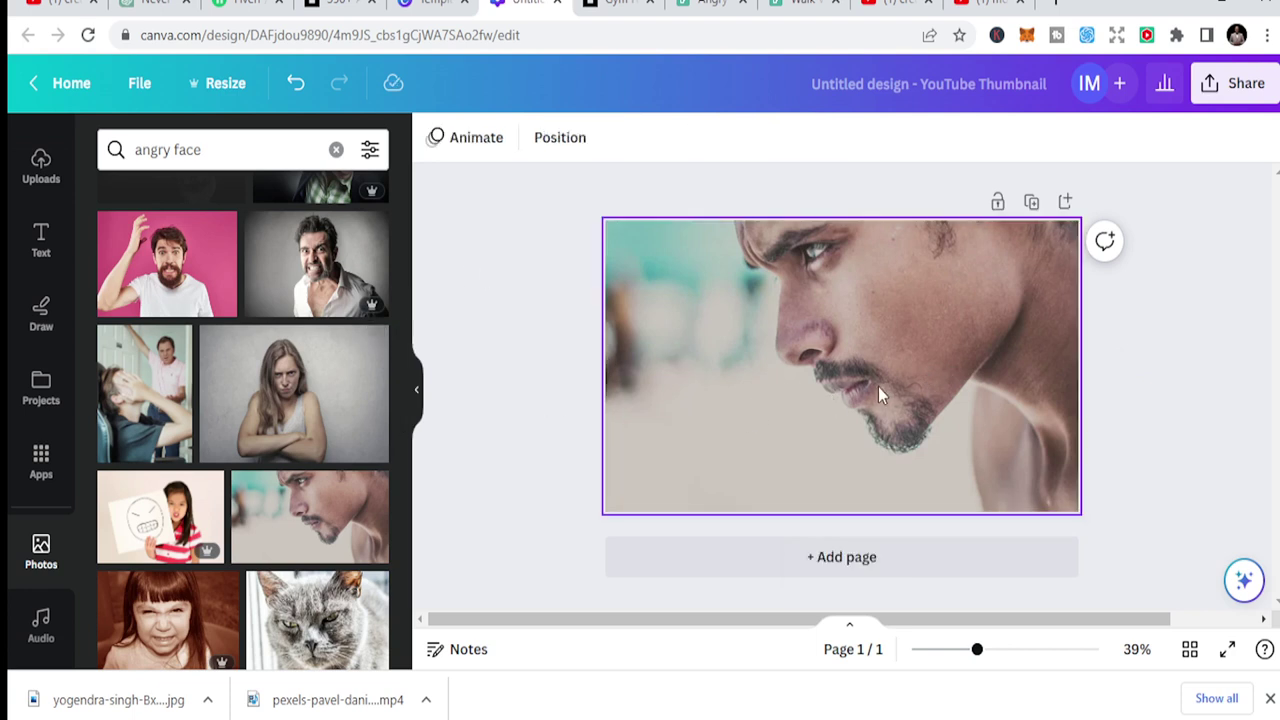
Adjust the light of the bearded man's photo to contrast 100 and brightness -30
click(828, 304)
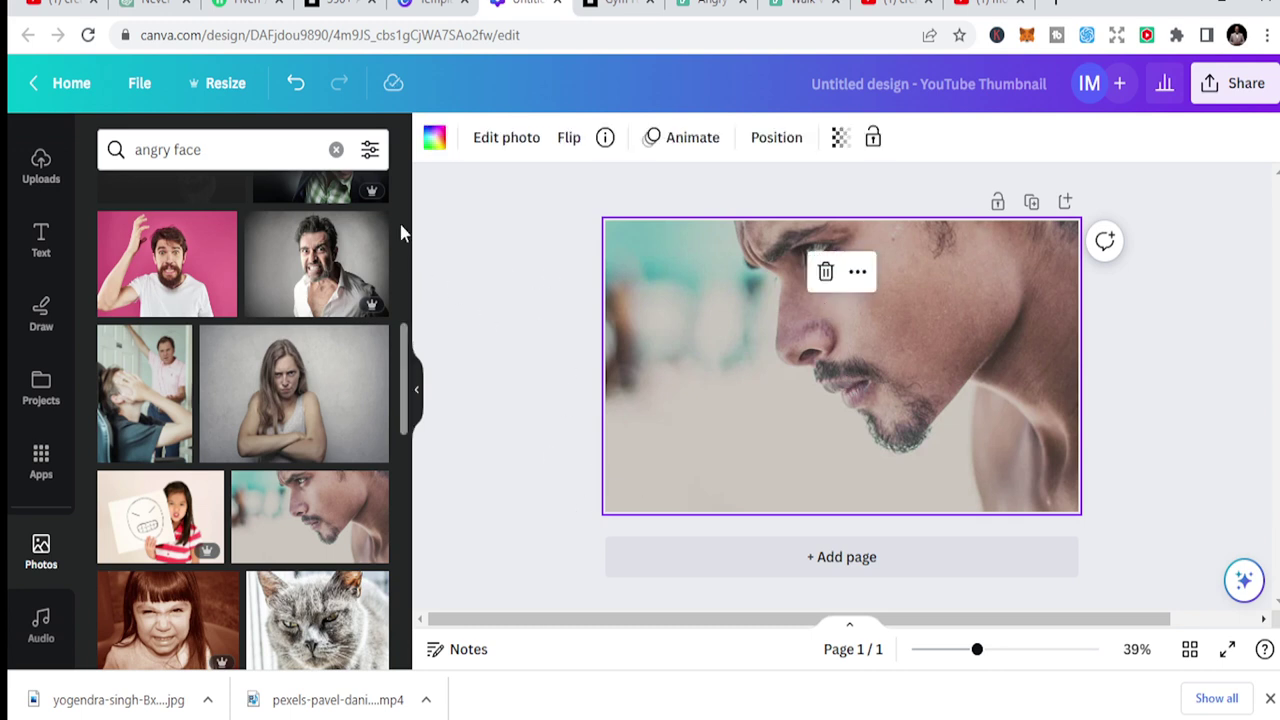
click(506, 139)
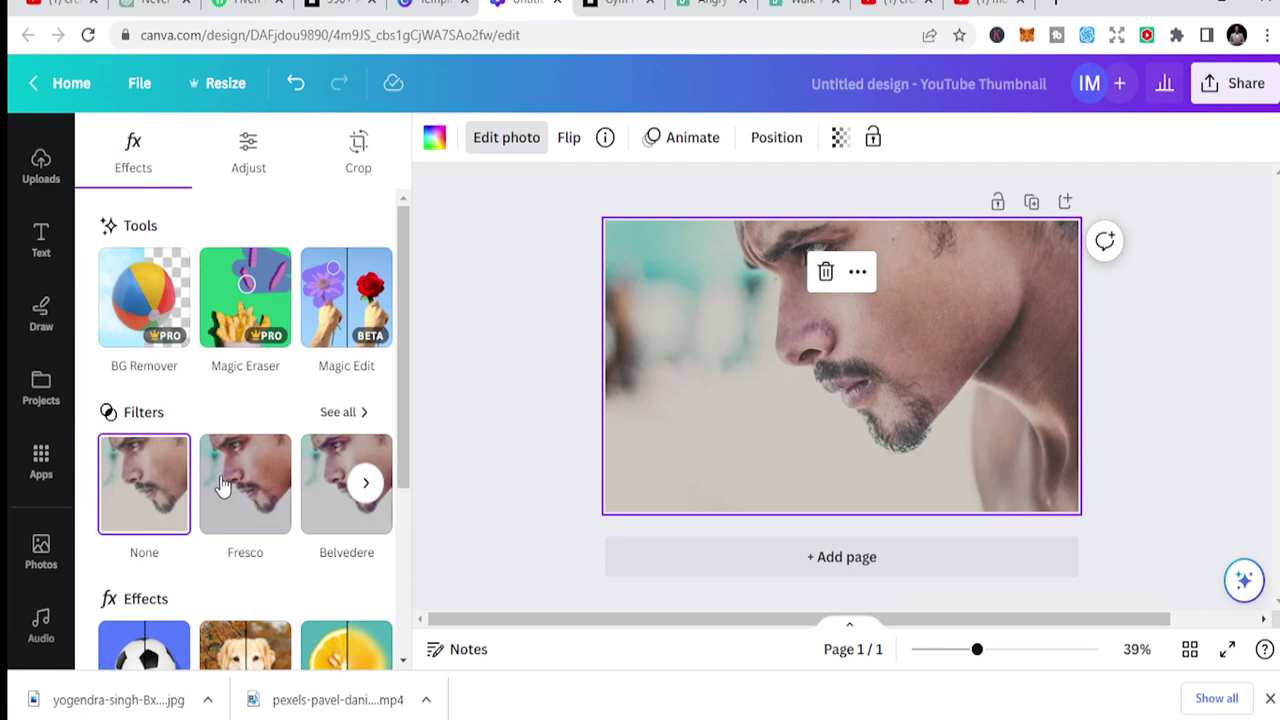
click(258, 176)
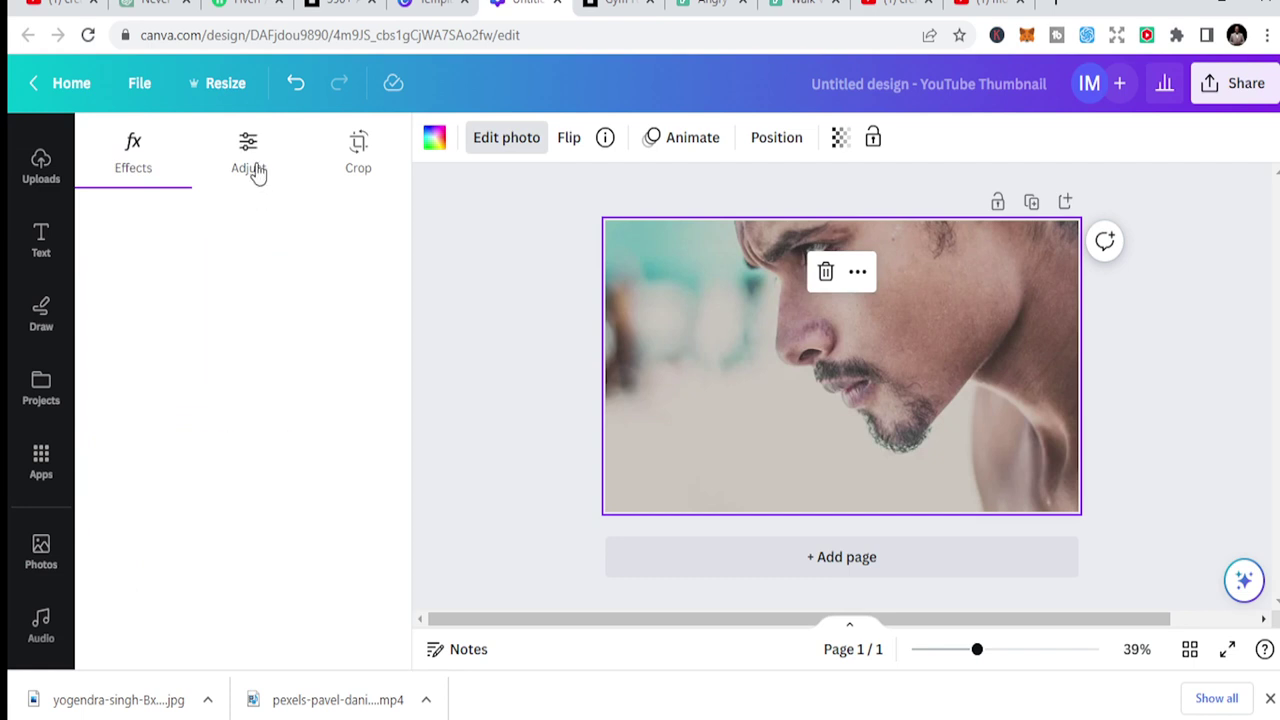
scroll(255, 455, down, 3)
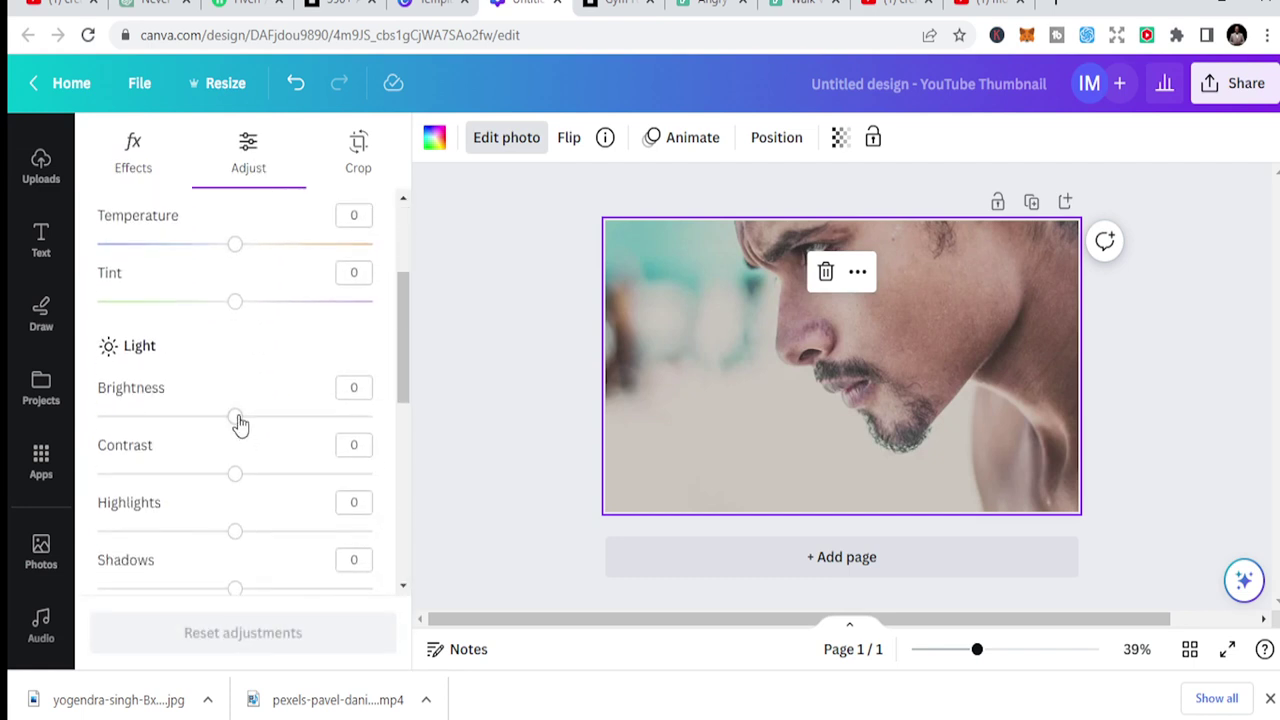
drag(237, 420, 143, 416)
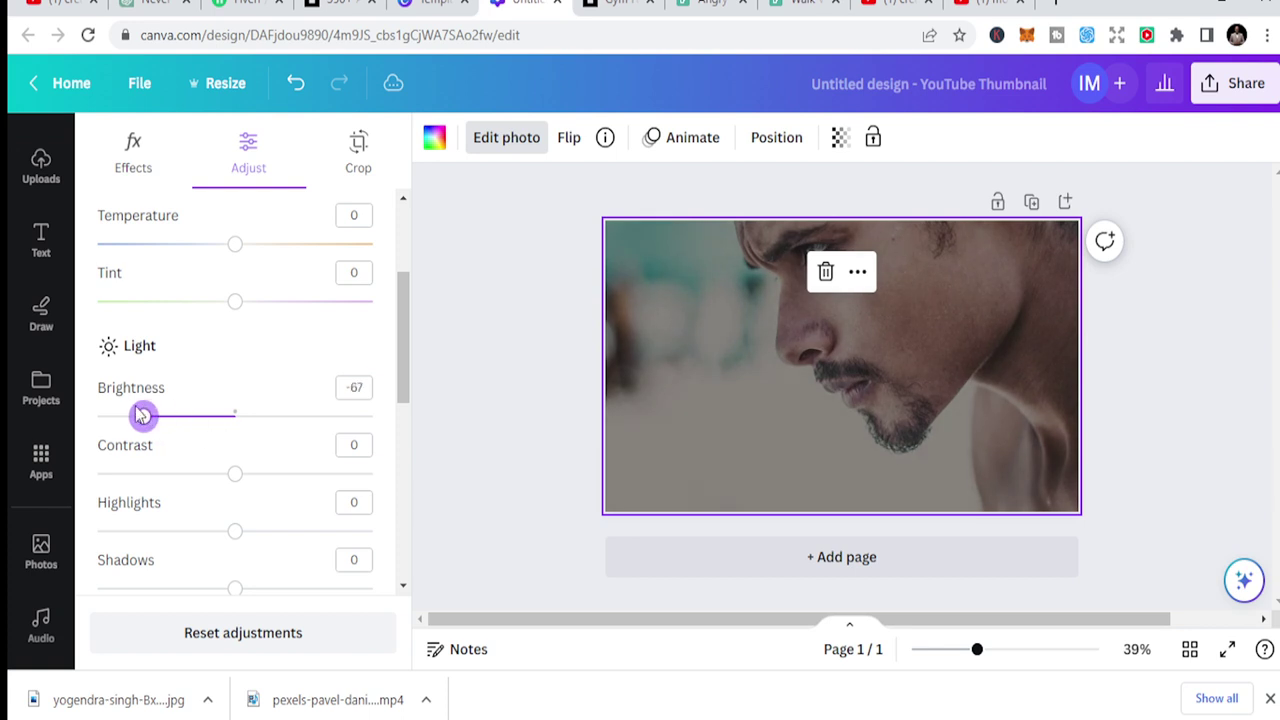
drag(140, 420, 234, 416)
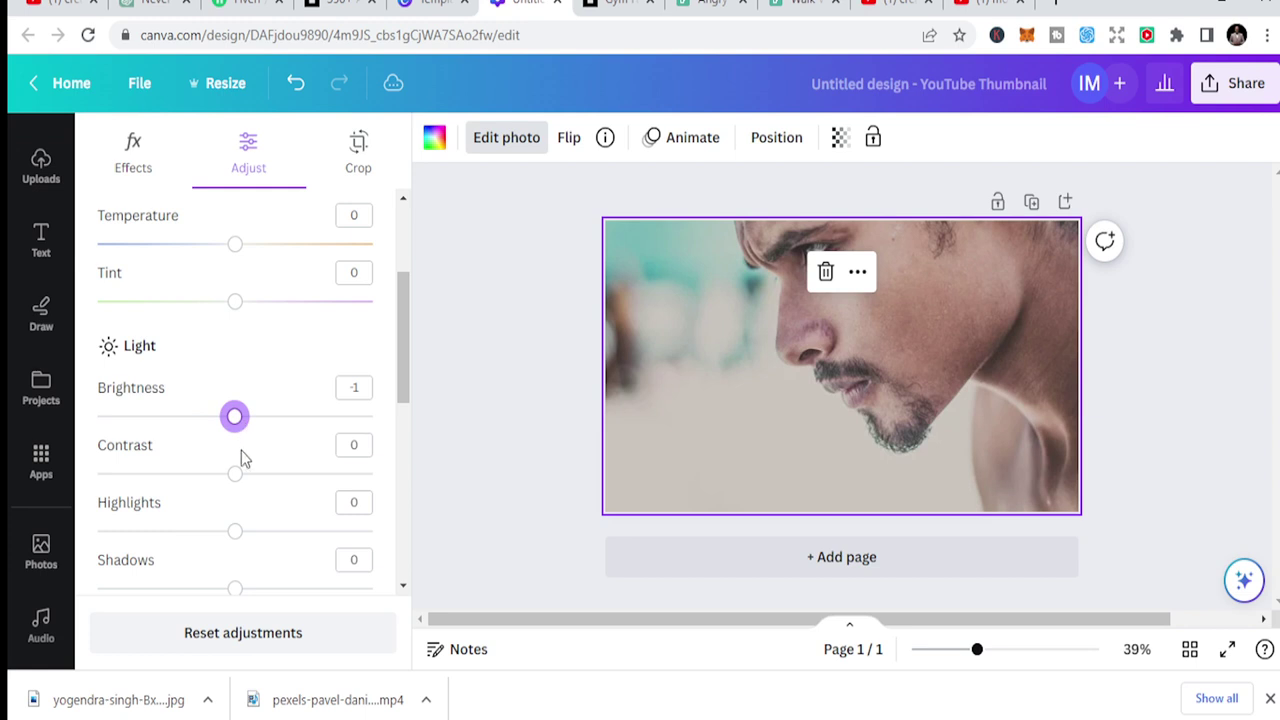
drag(232, 478, 375, 483)
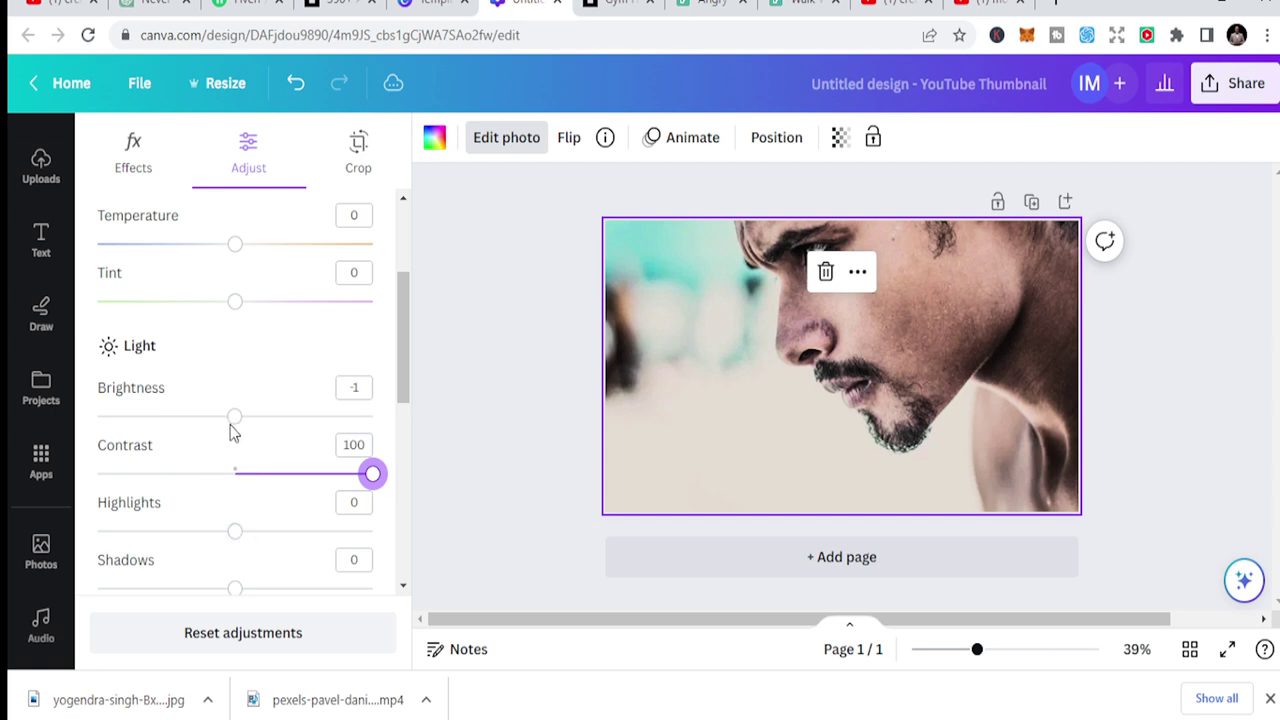
drag(232, 420, 196, 424)
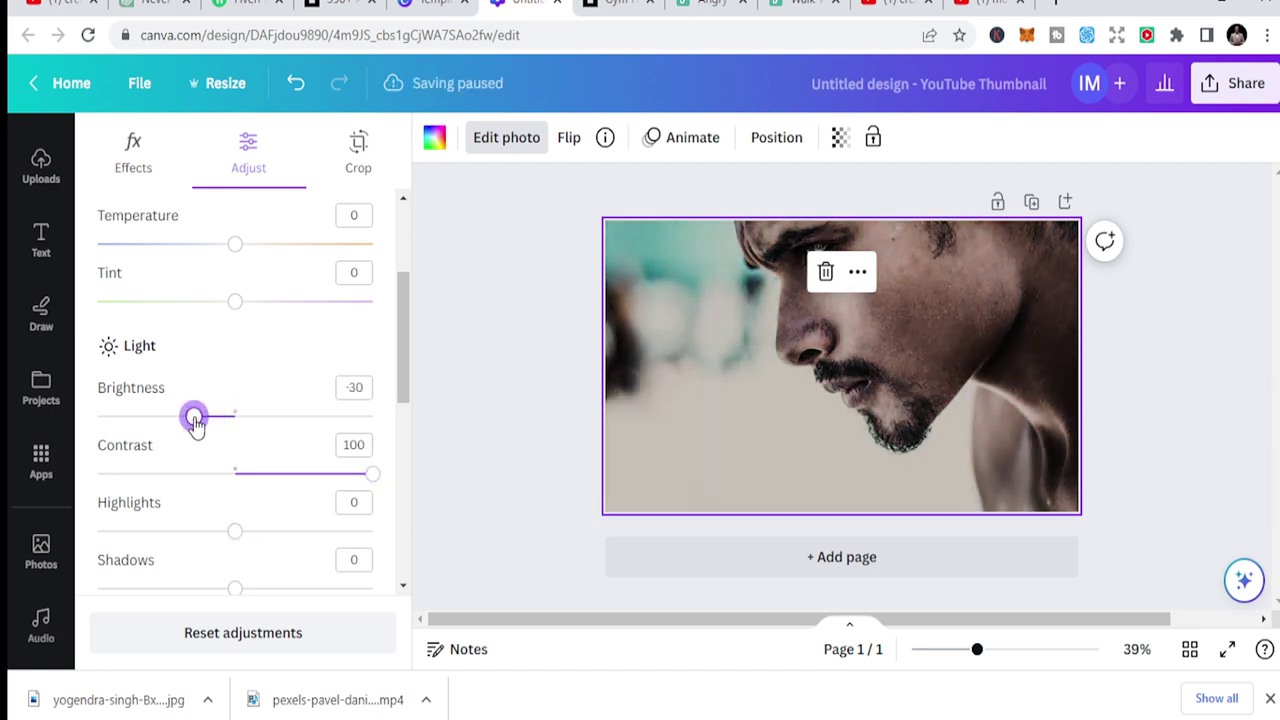
click(446, 295)
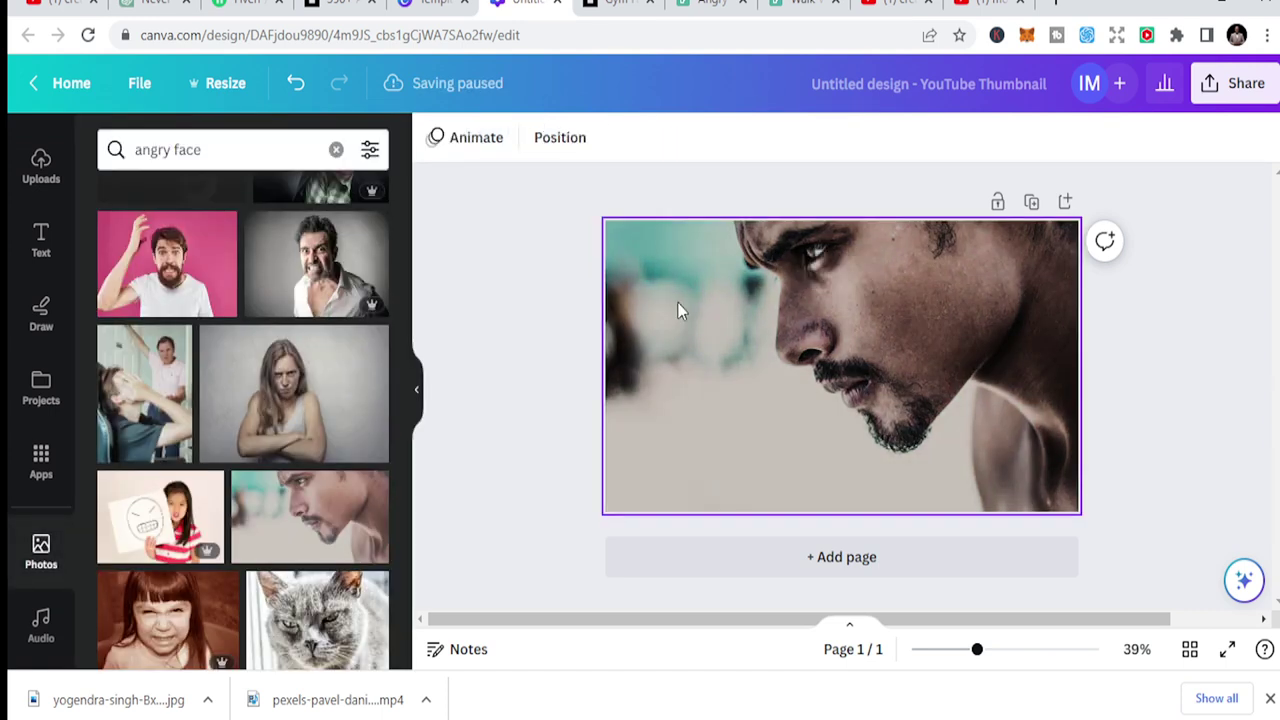
Check the transparency setting of the bearded man's photo and leave it at 100
click(910, 341)
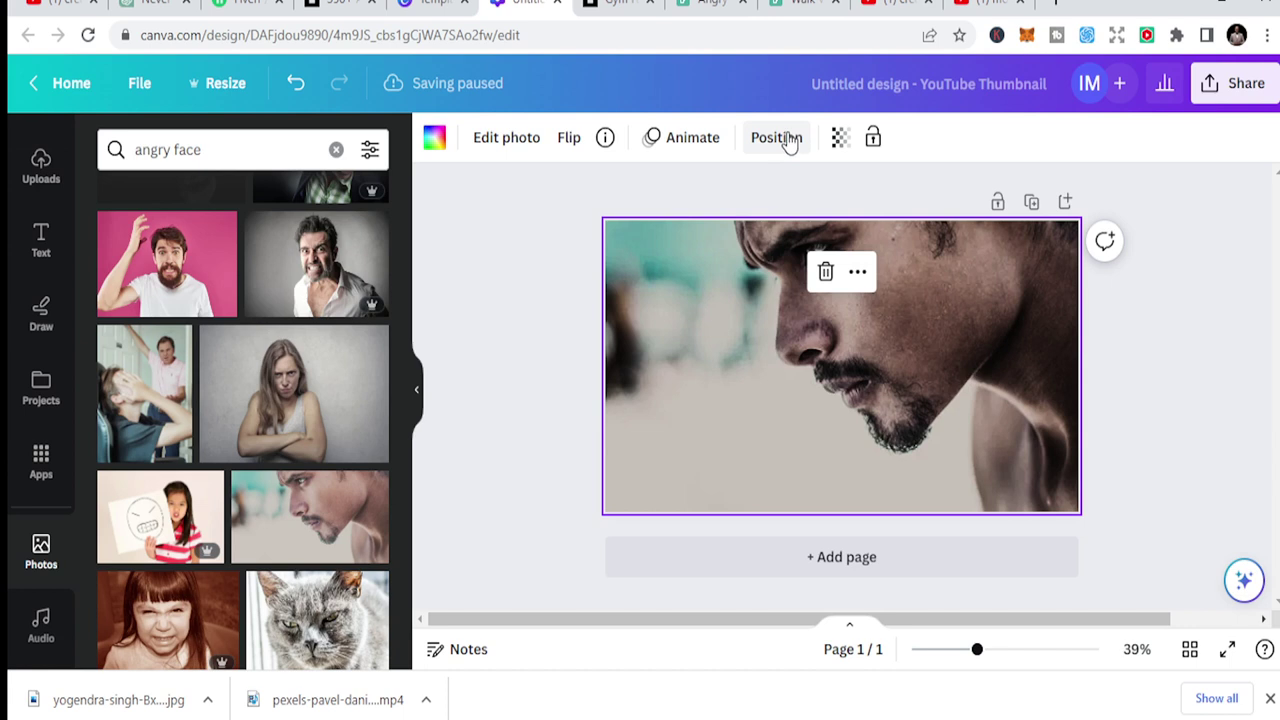
click(841, 142)
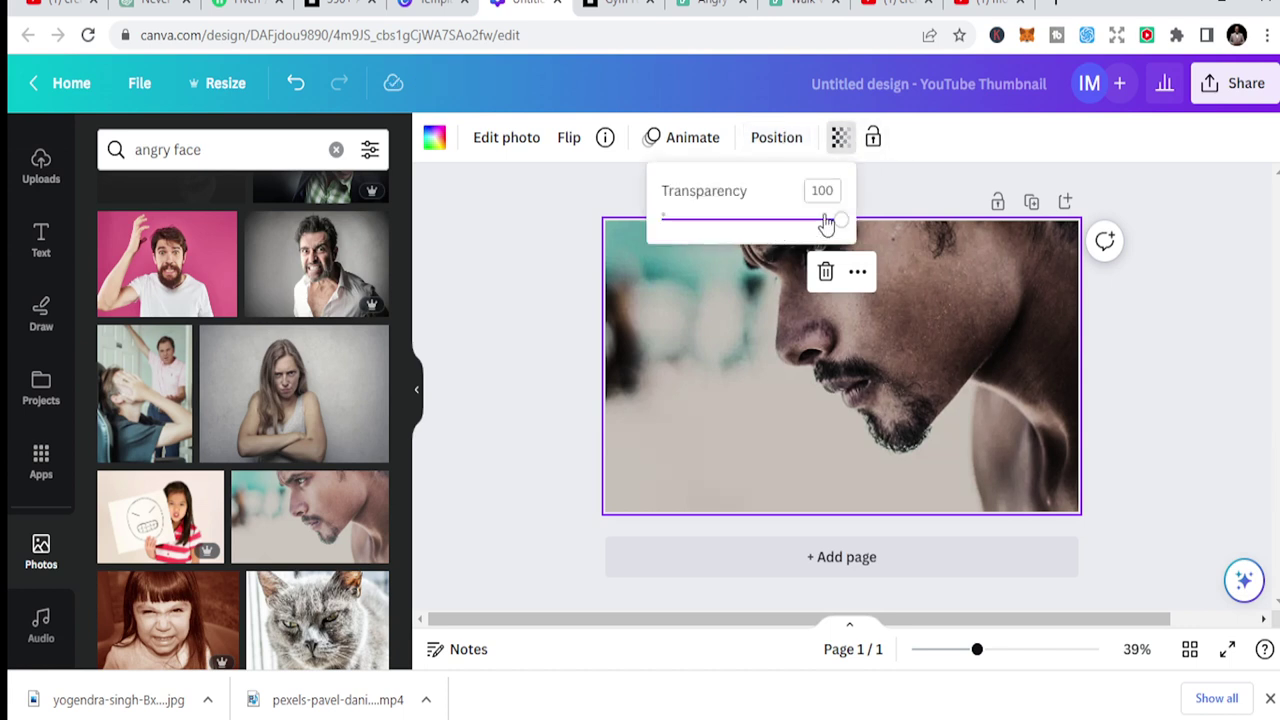
mouse_move(841, 222)
mouse_down()
mouse_move(800, 218)
mouse_move(855, 232)
mouse_up()
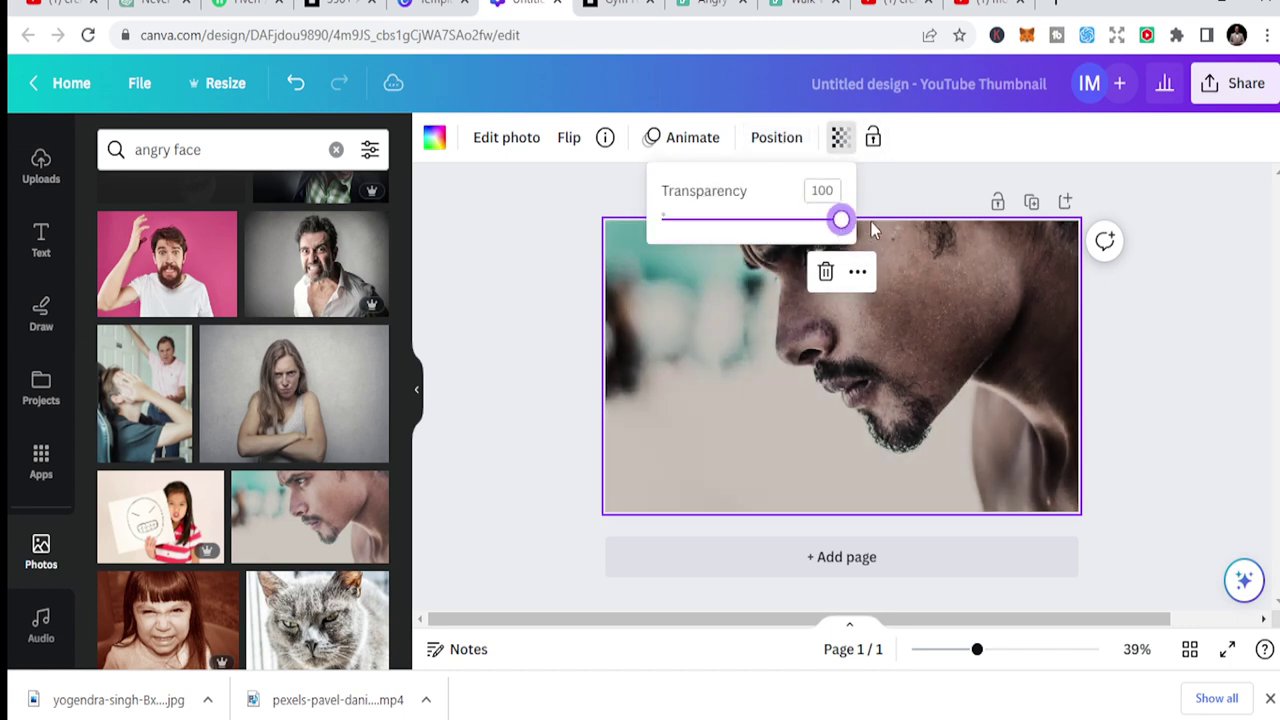
click(768, 310)
click(440, 318)
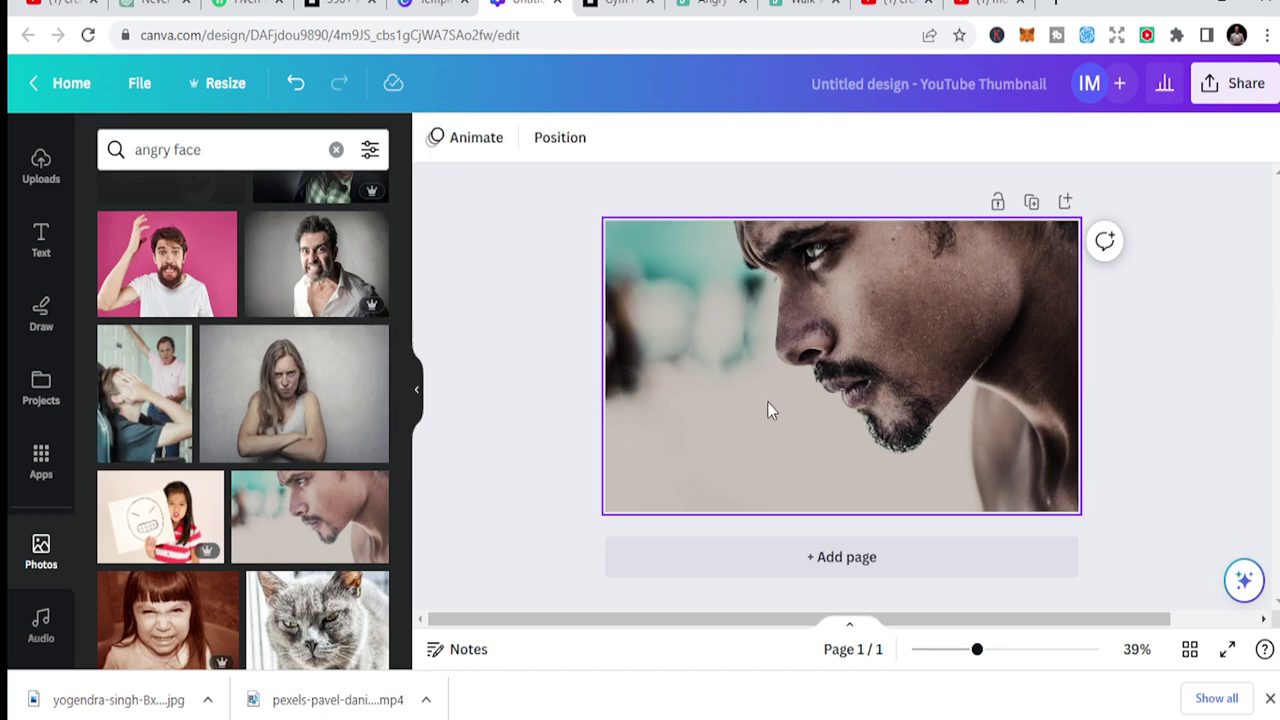
Remove the background from the bearded man's photo with BG Remover
click(825, 390)
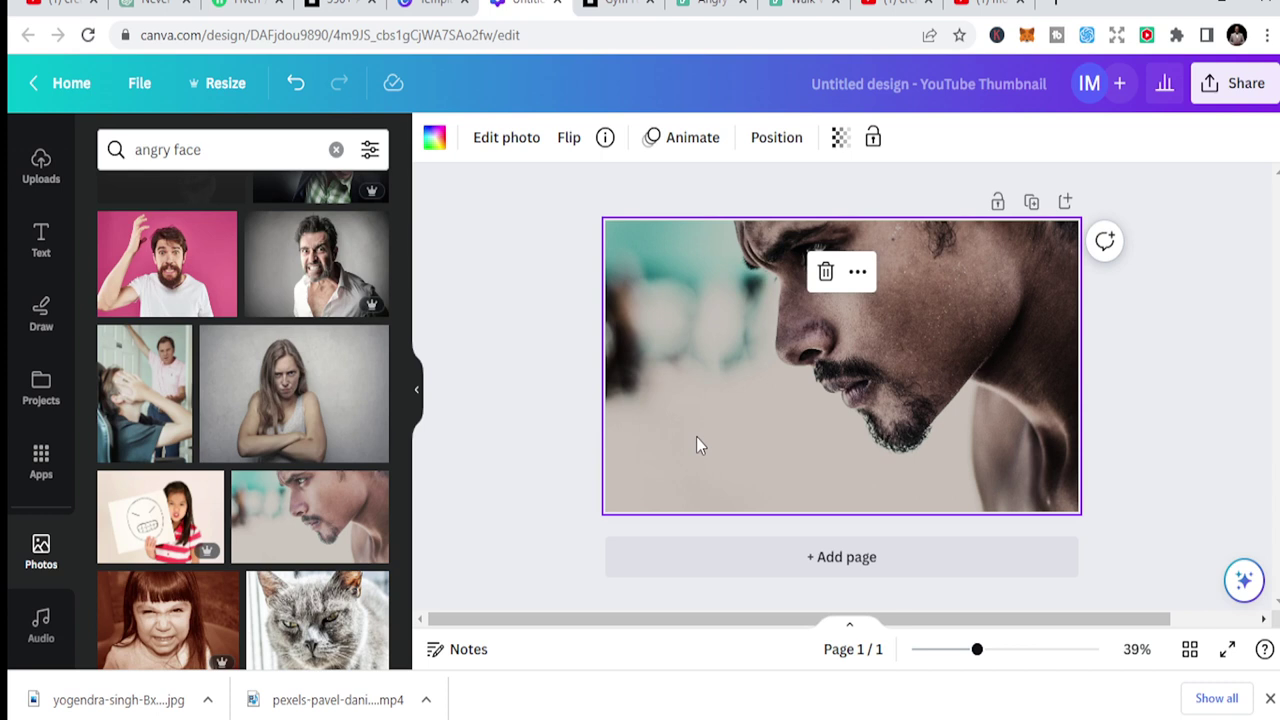
click(490, 135)
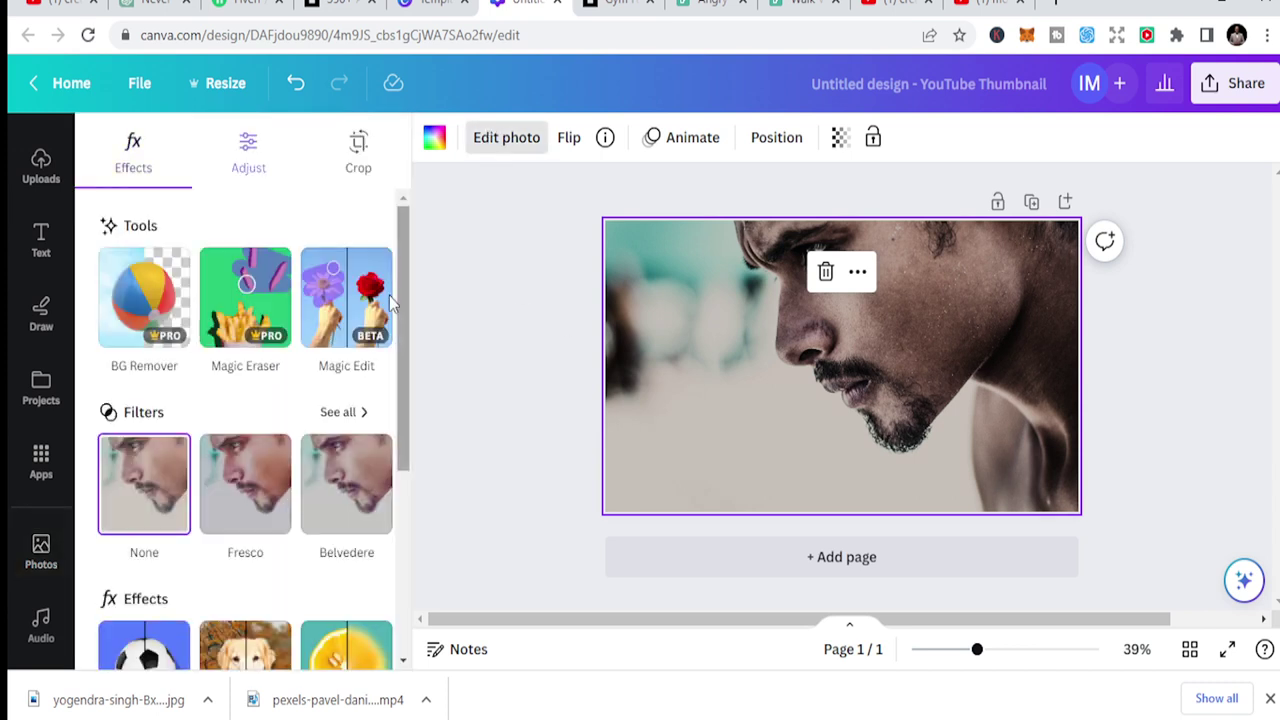
click(147, 292)
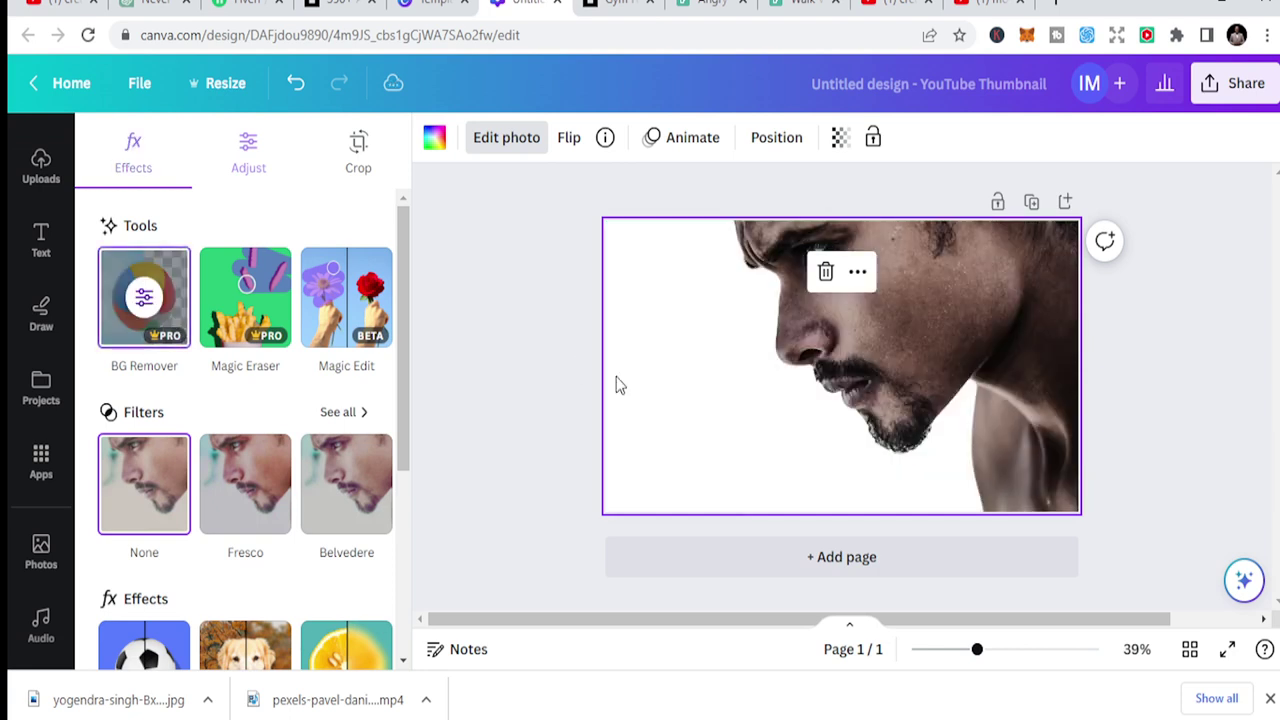
key(Escape)
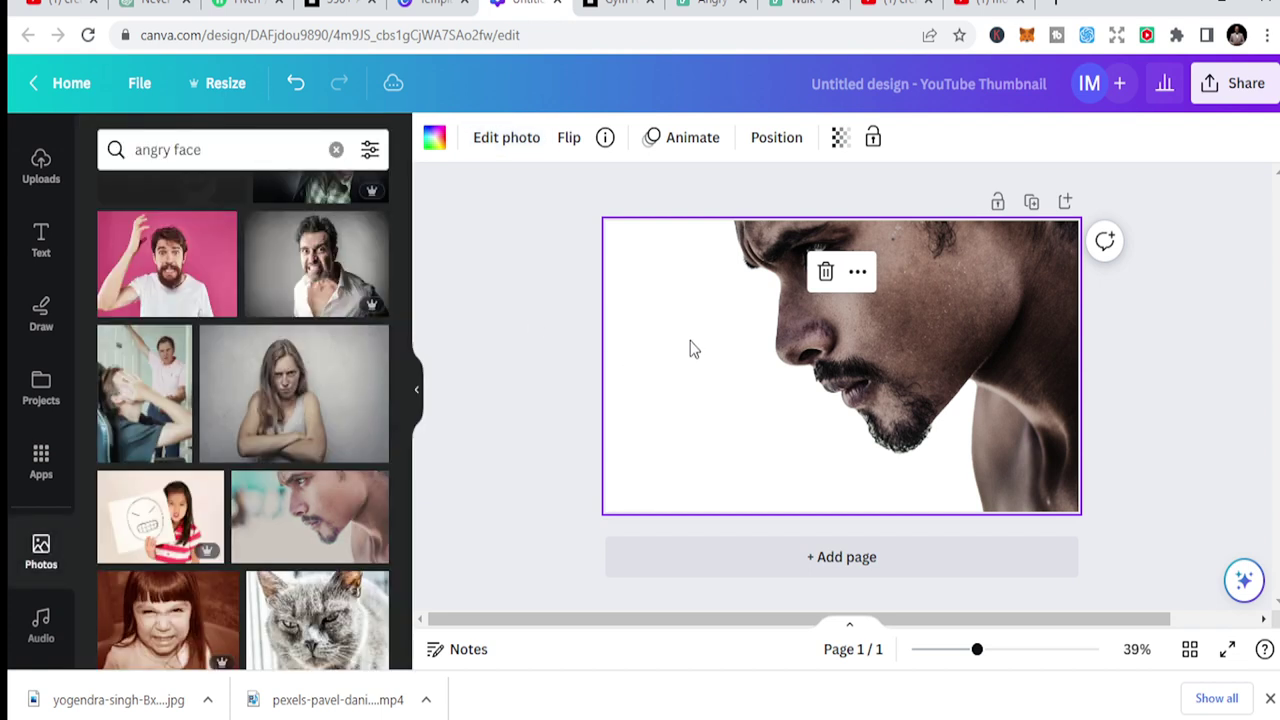
Try to find a background colour option for the cut-out man's photo, and delete the photo from the thumbnail
click(435, 143)
click(117, 262)
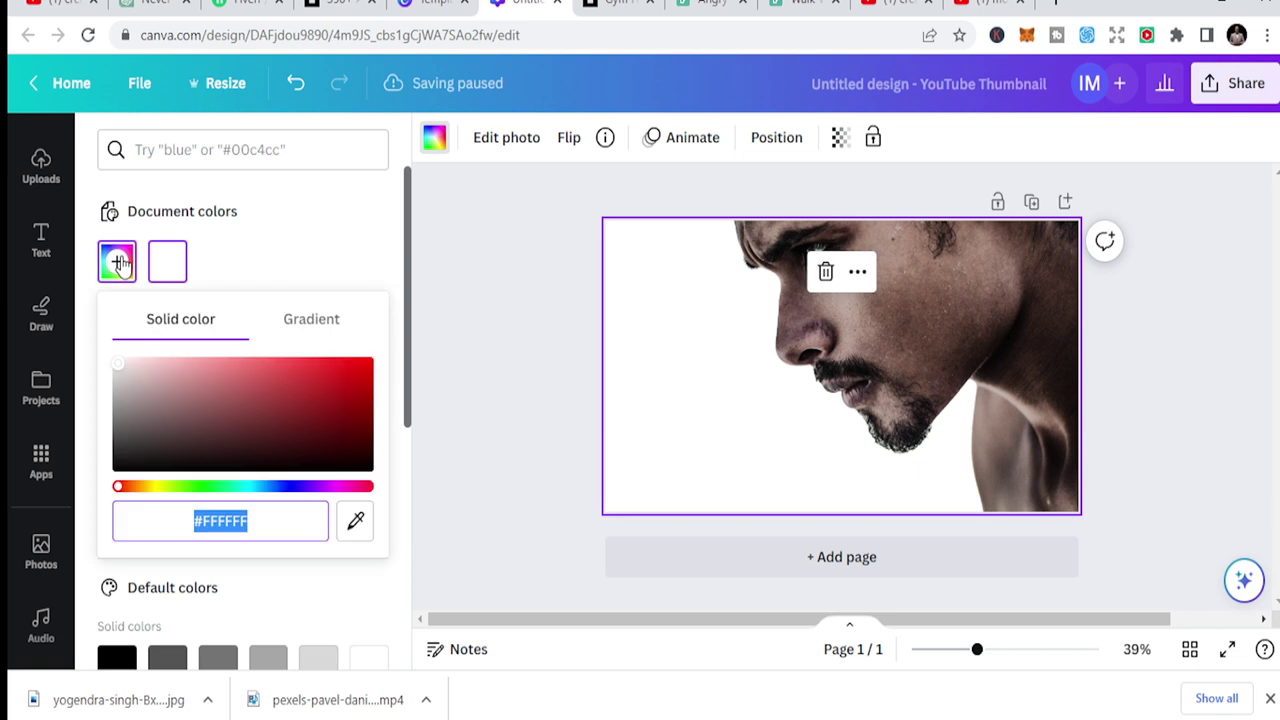
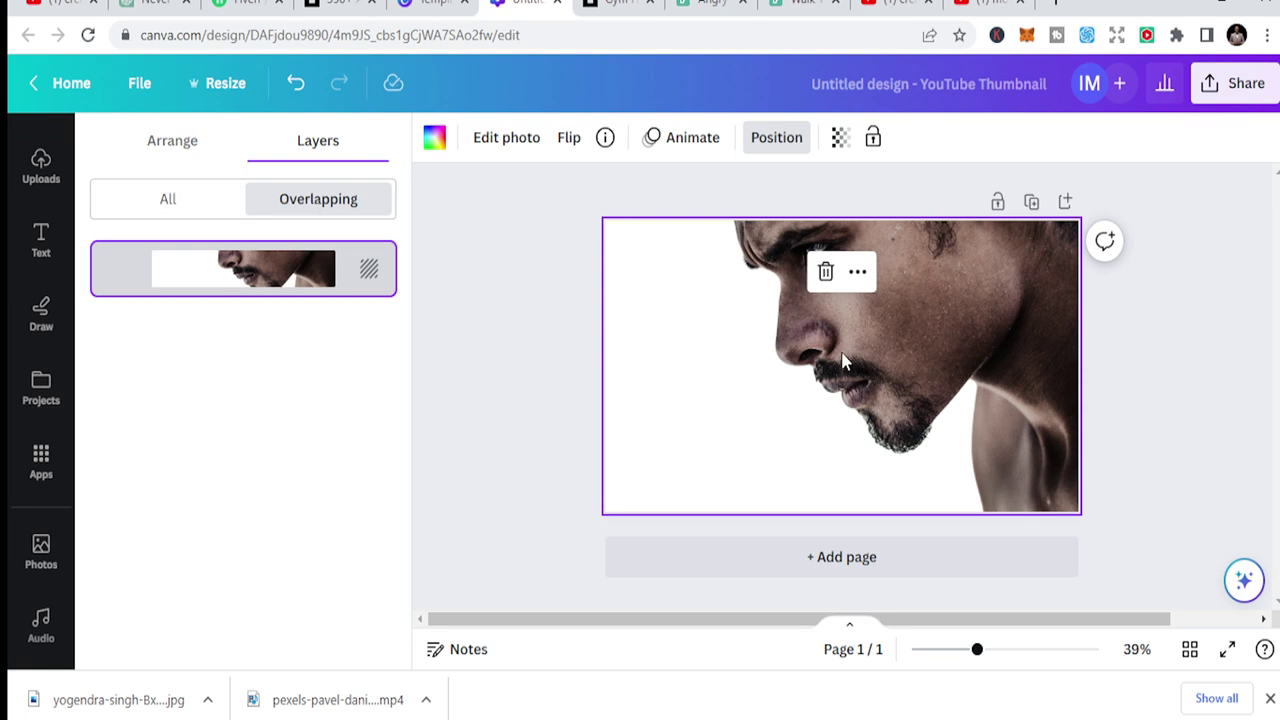
click(795, 150)
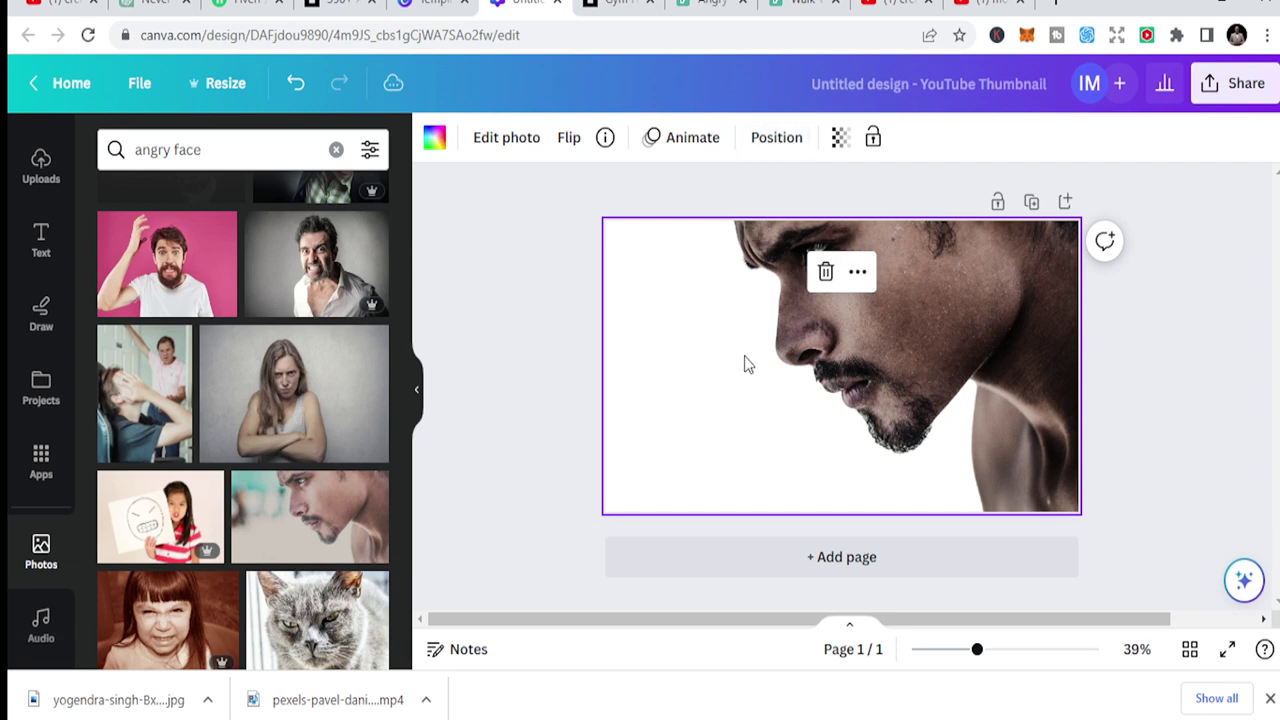
click(706, 368)
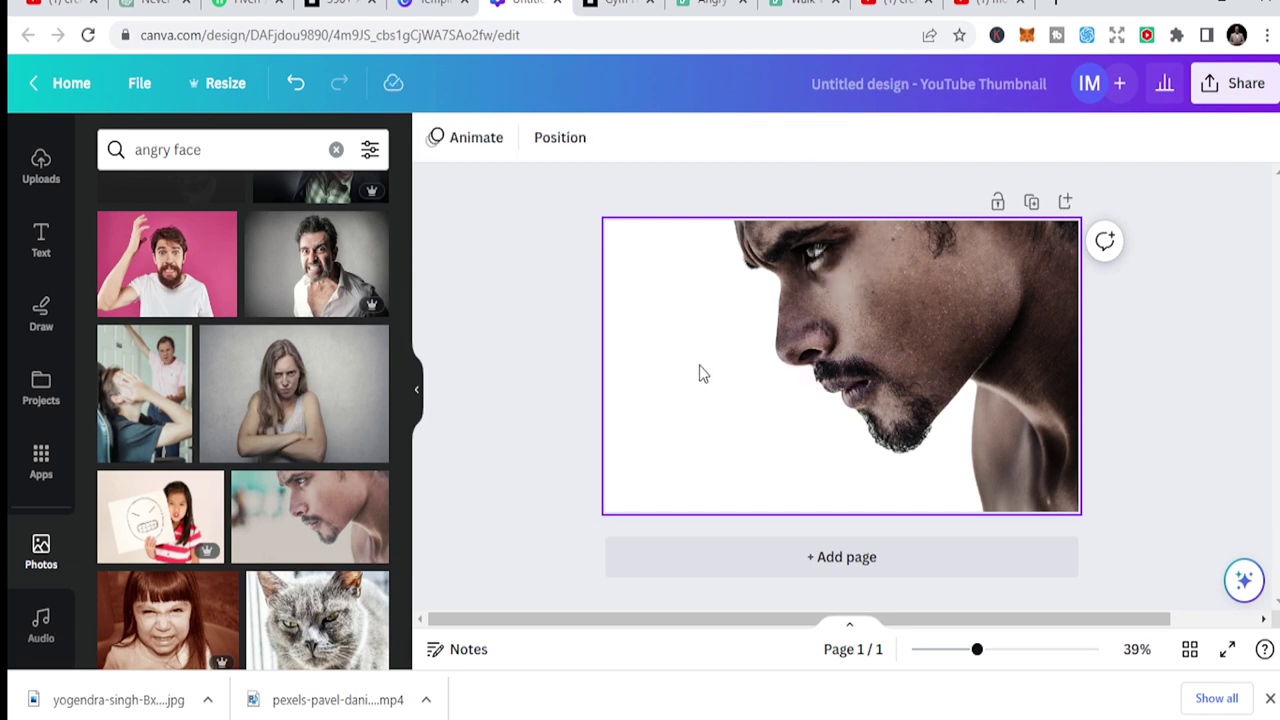
double_click(803, 375)
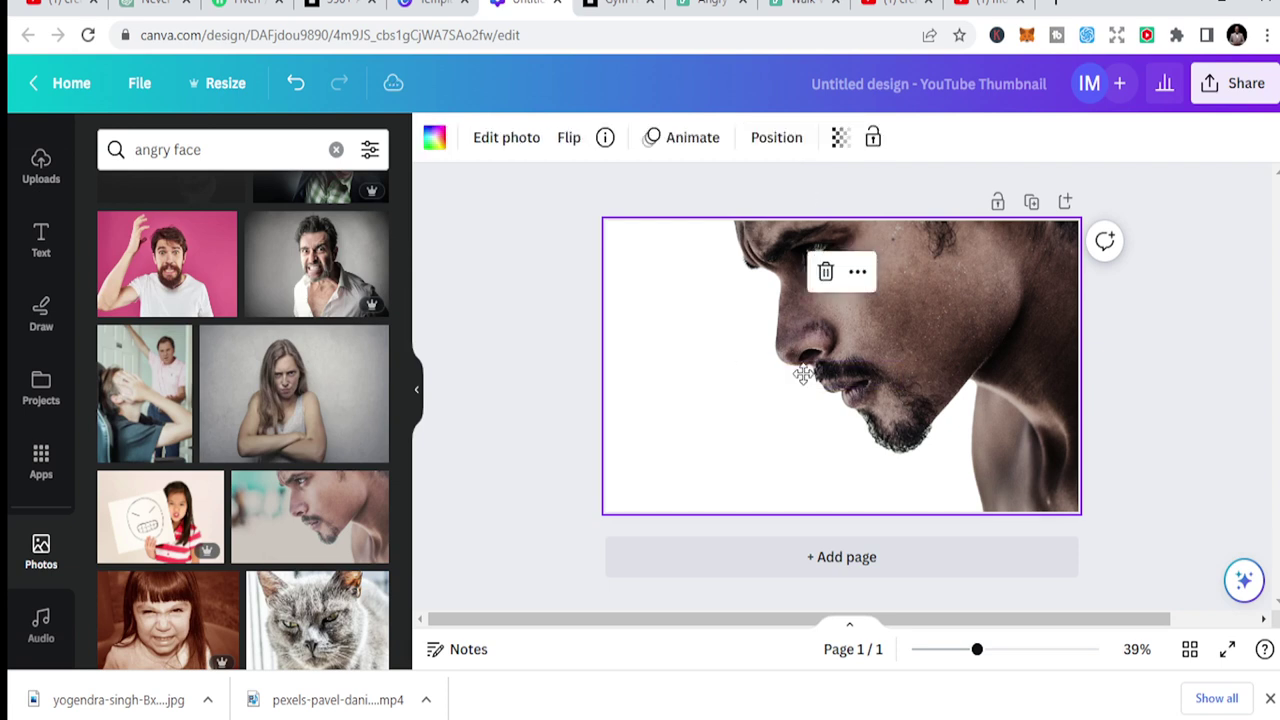
key(Delete)
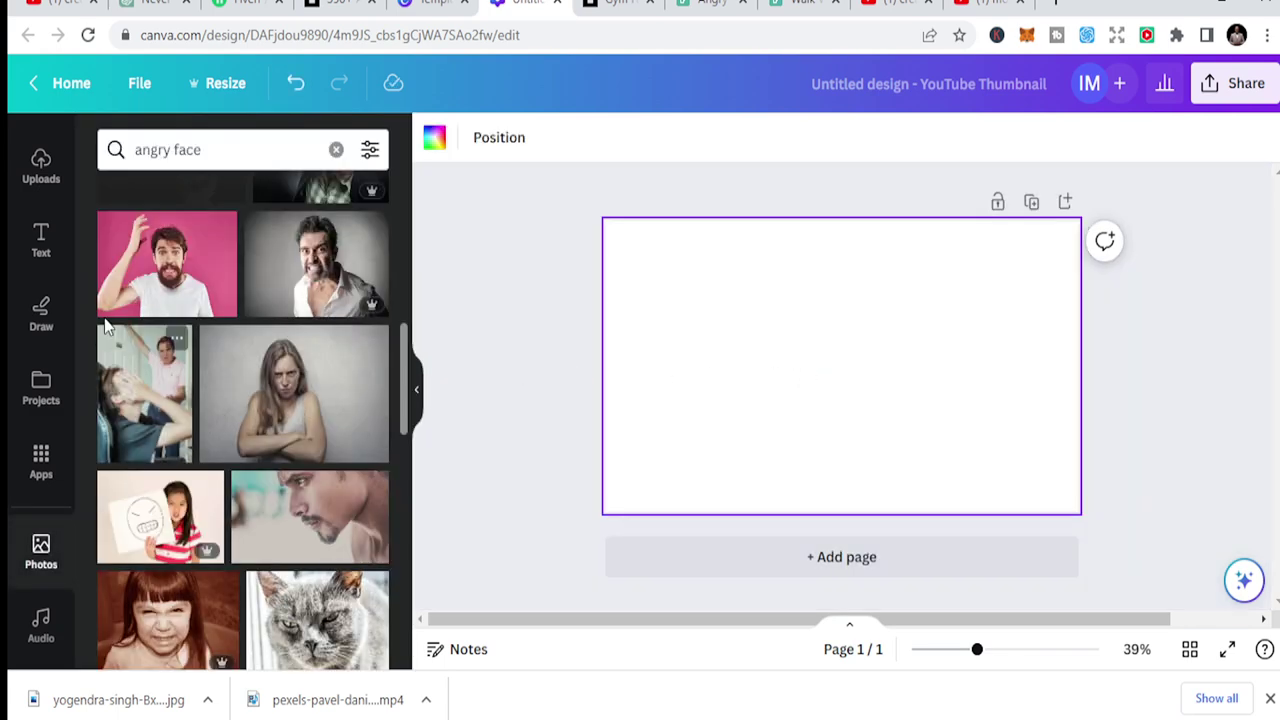
click(44, 163)
scroll(40, 200, up, 2)
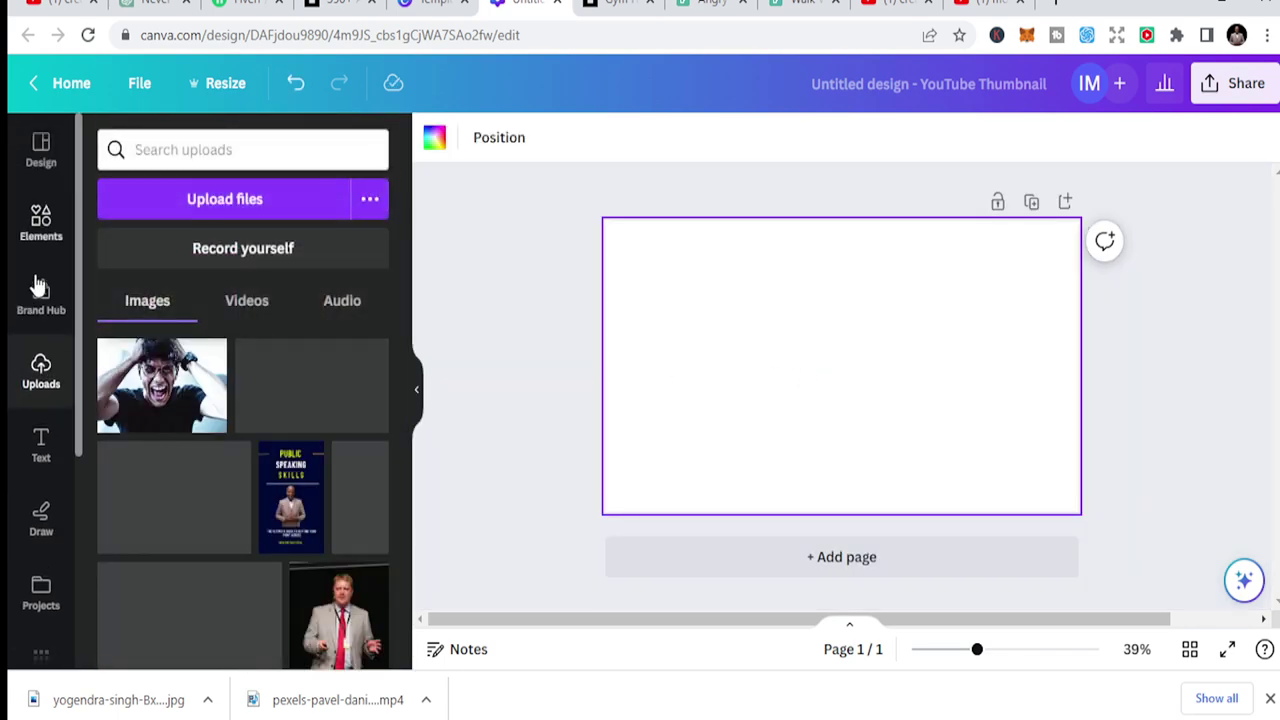
click(41, 150)
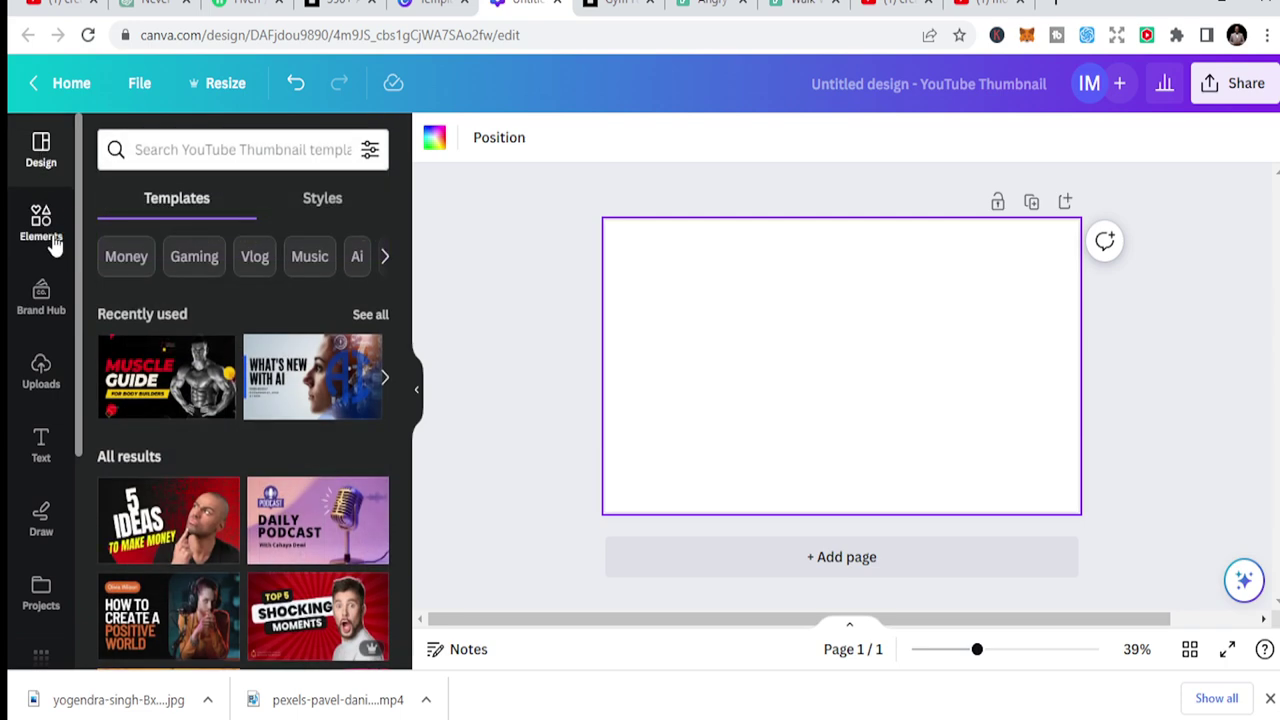
click(44, 226)
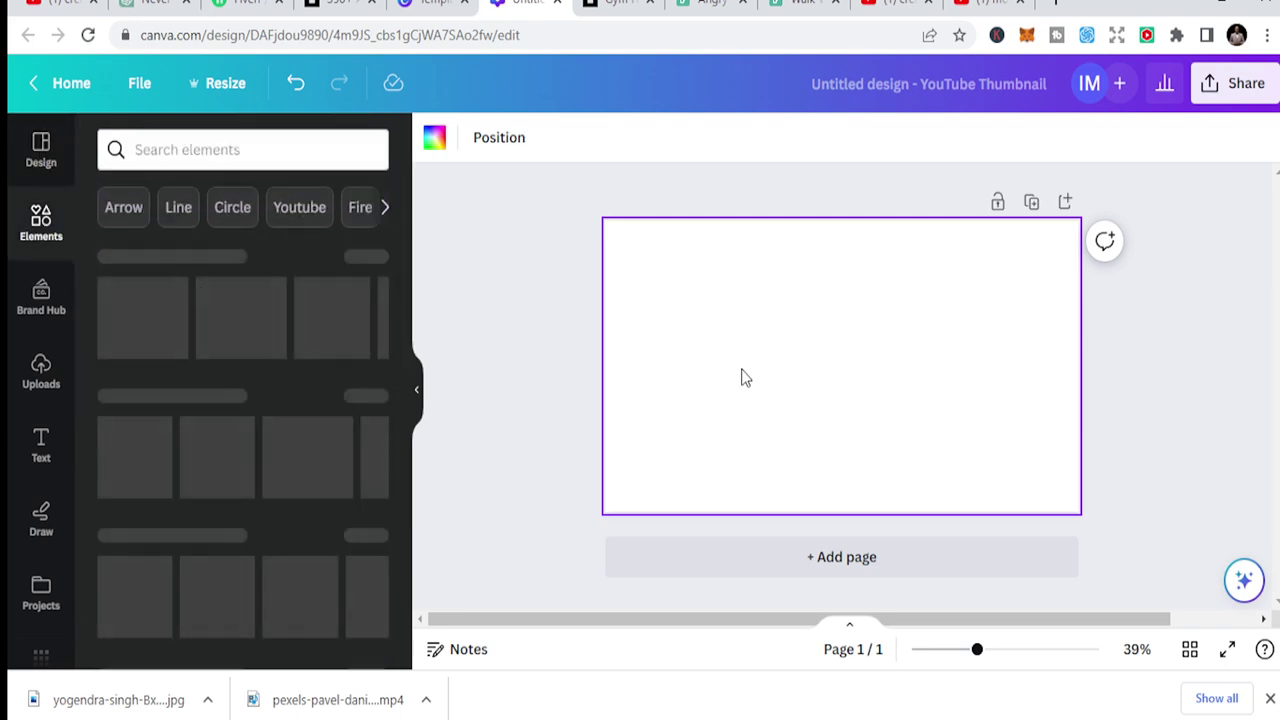
Set the empty thumbnail's background to solid black from the default colours
click(495, 143)
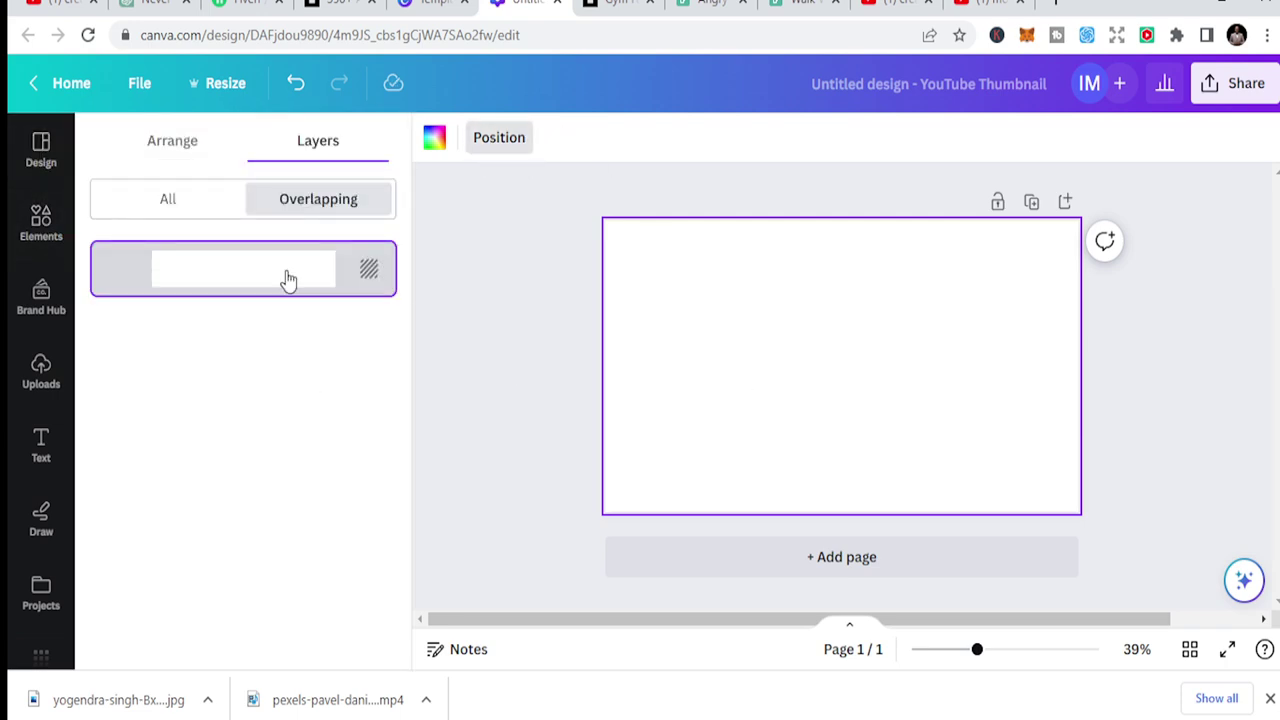
click(432, 140)
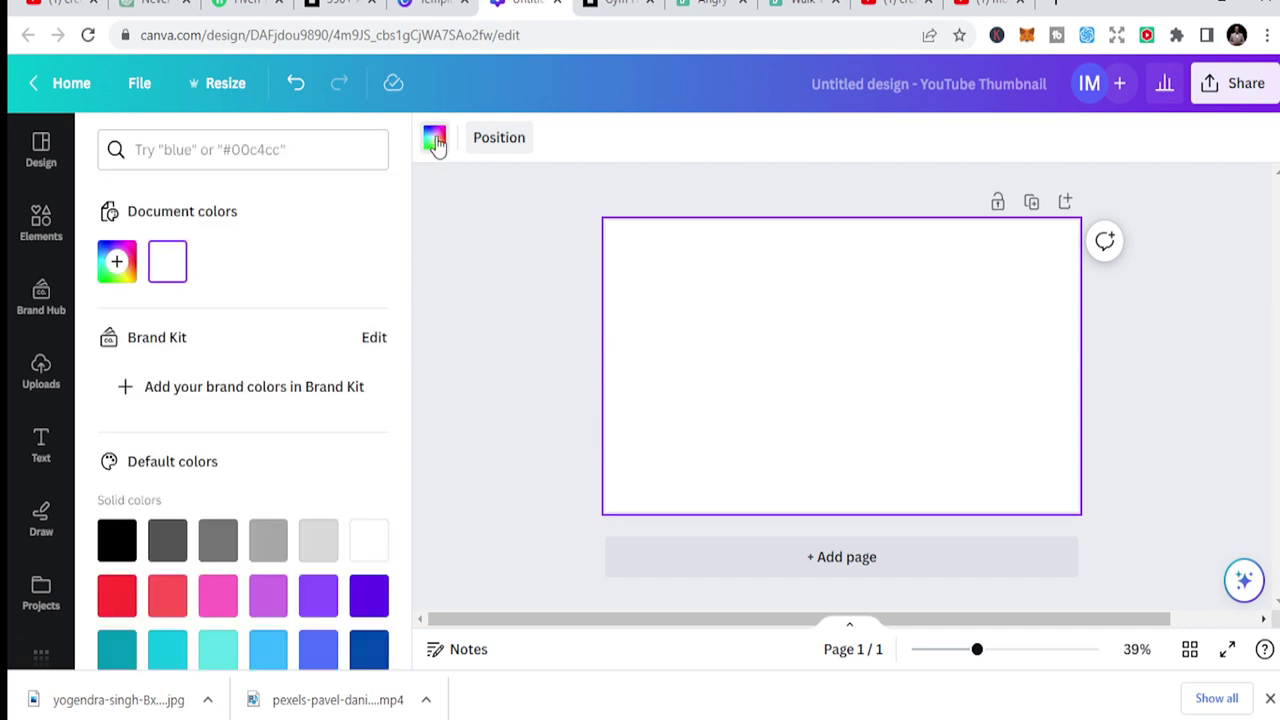
click(114, 543)
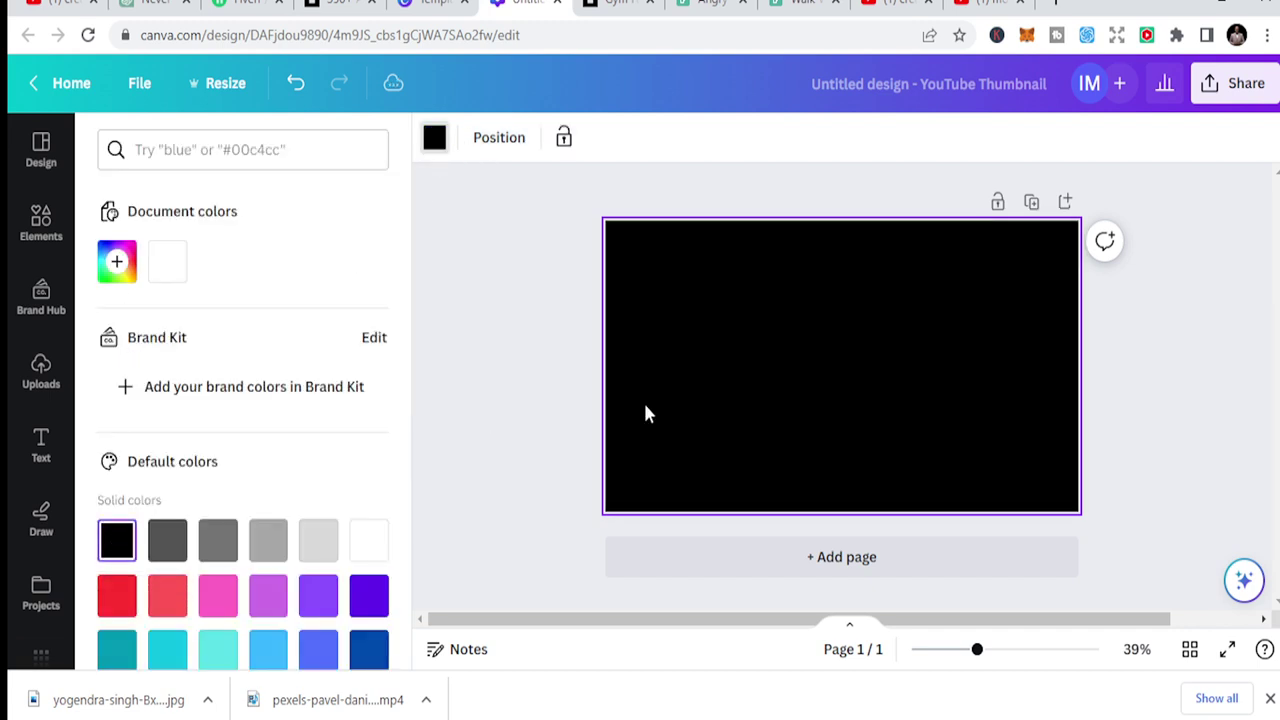
click(533, 347)
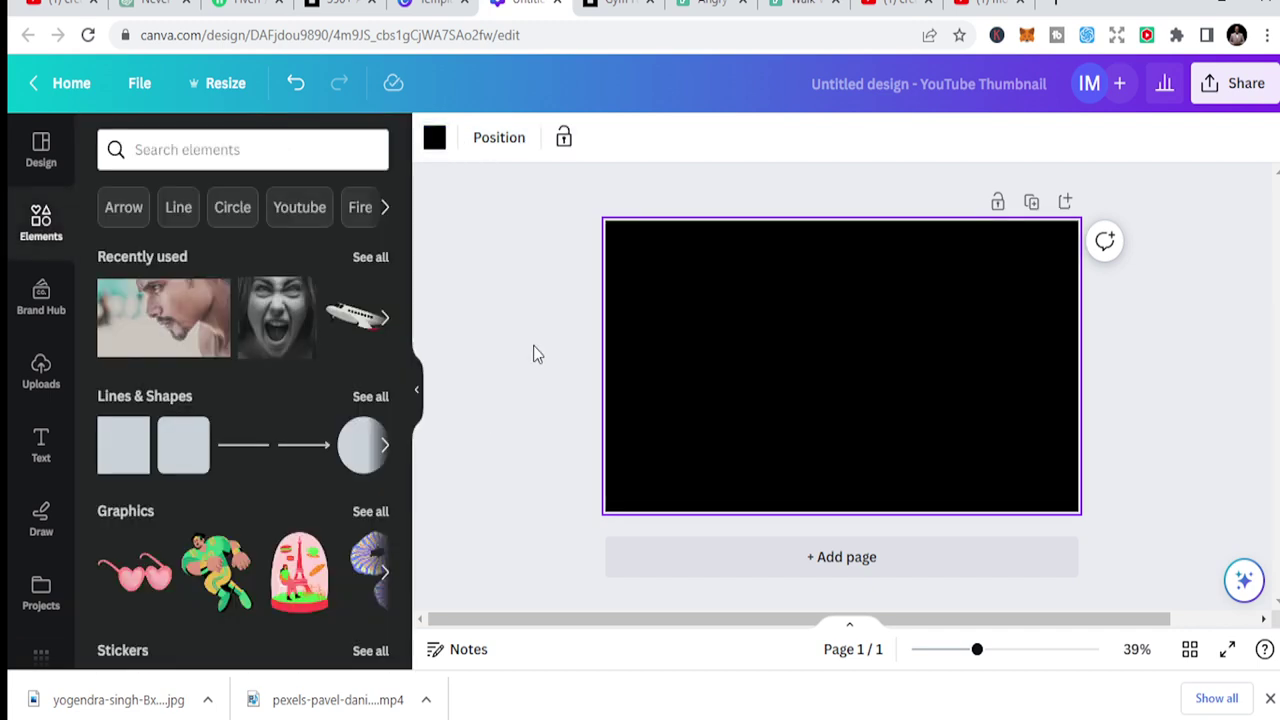
Add the recently used photo of the bearded man and enlarge it to cover the whole black thumbnail
click(193, 330)
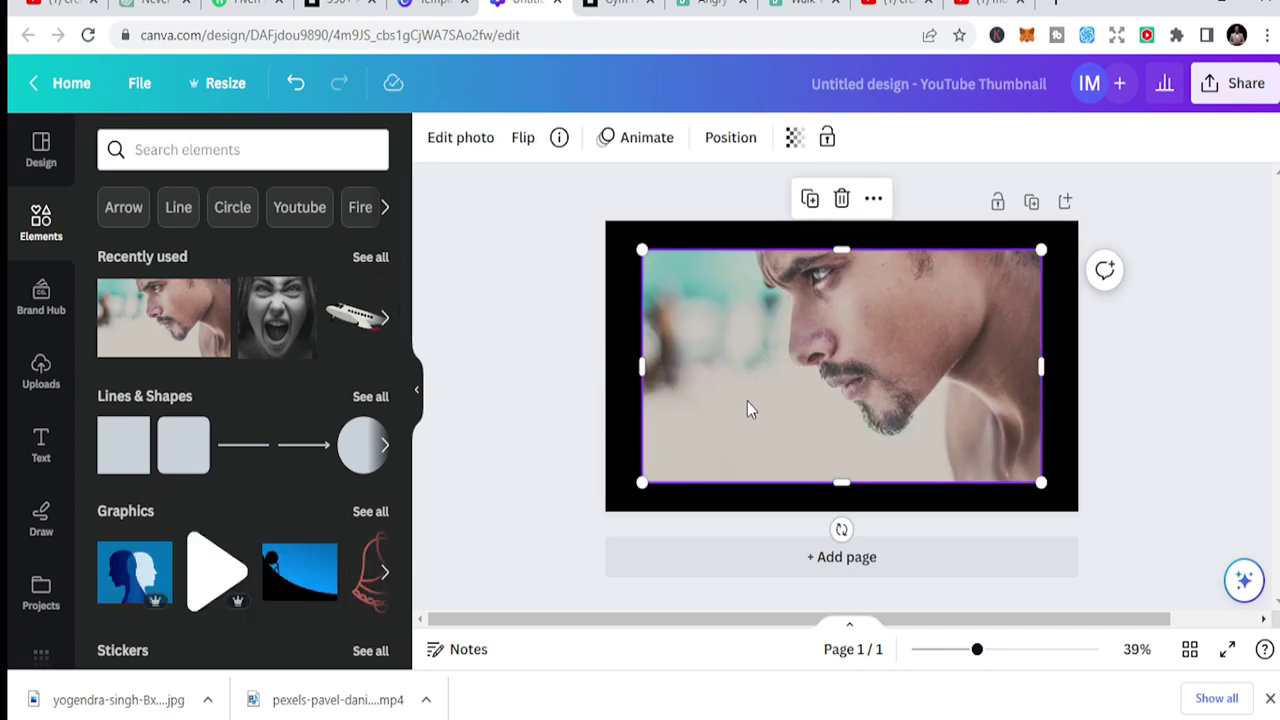
drag(641, 486, 605, 505)
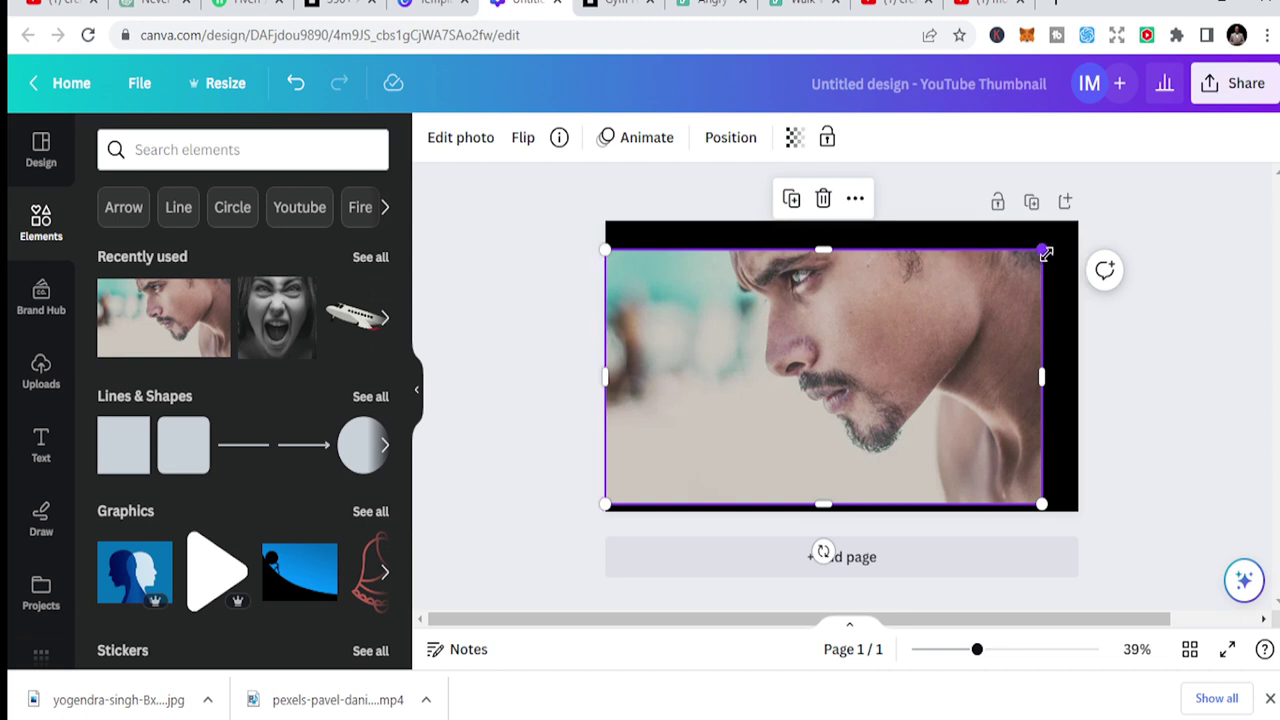
drag(1046, 243, 1075, 226)
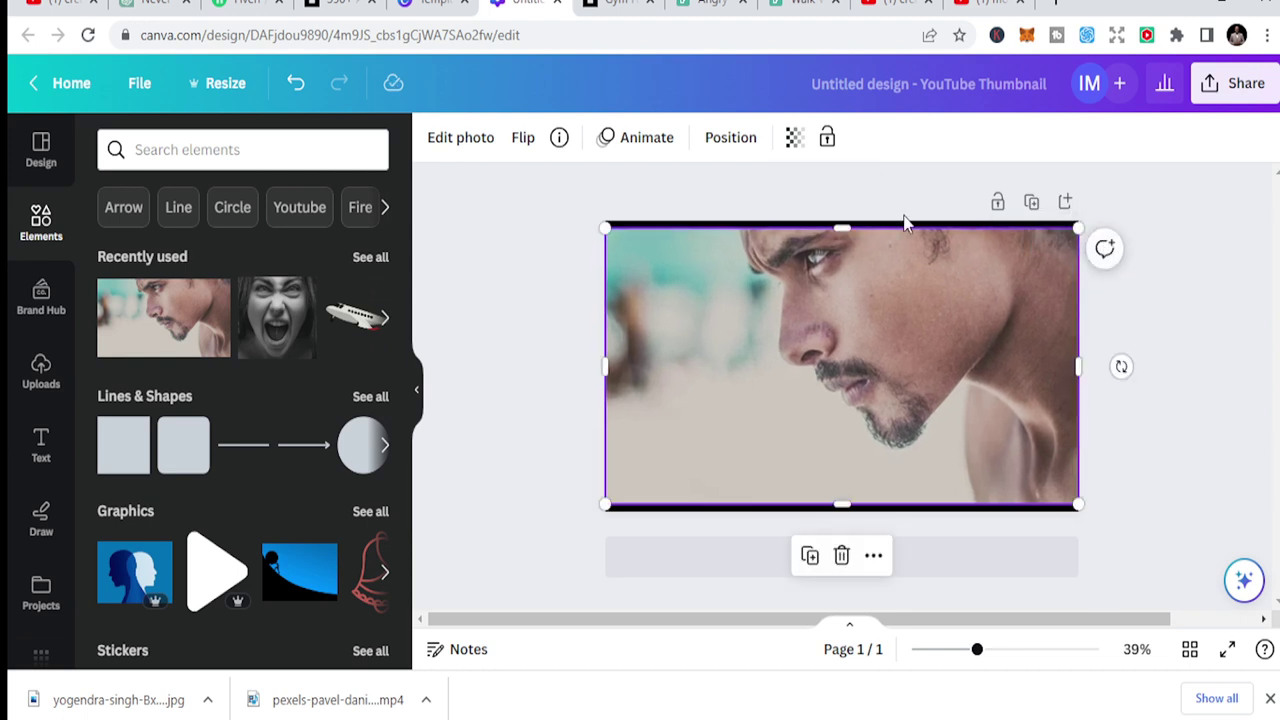
drag(848, 229, 843, 220)
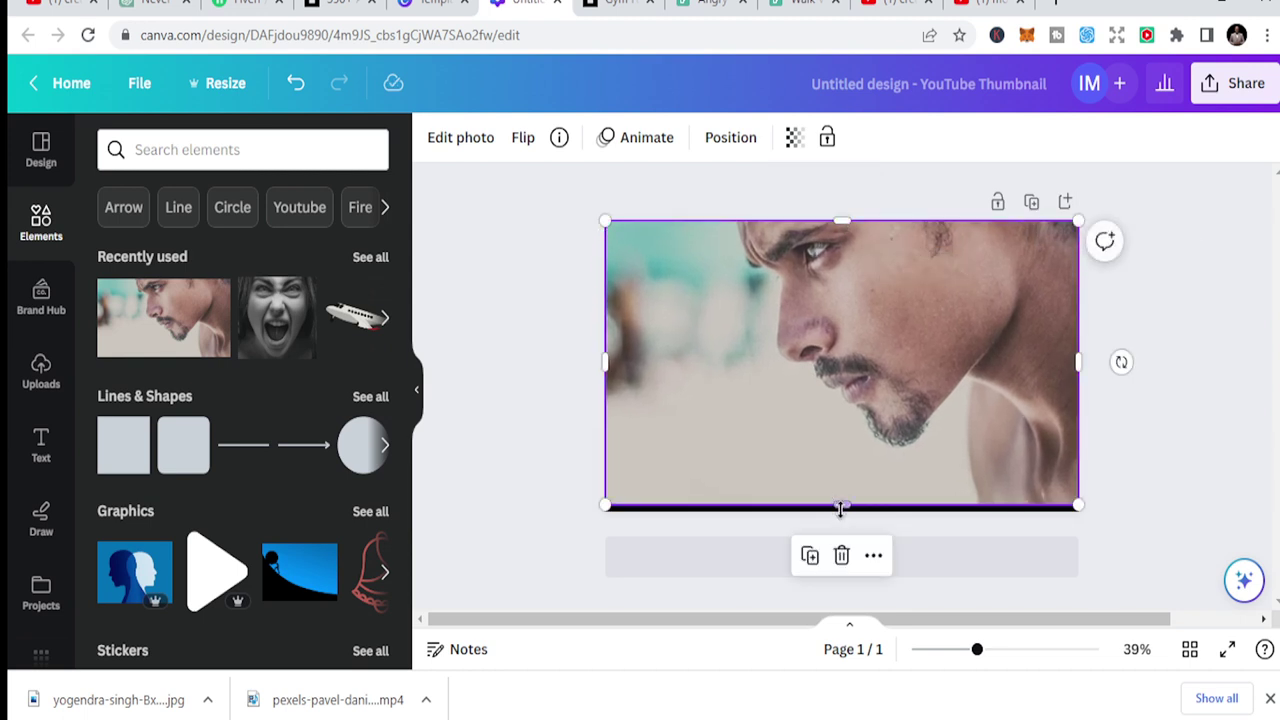
drag(840, 506, 839, 511)
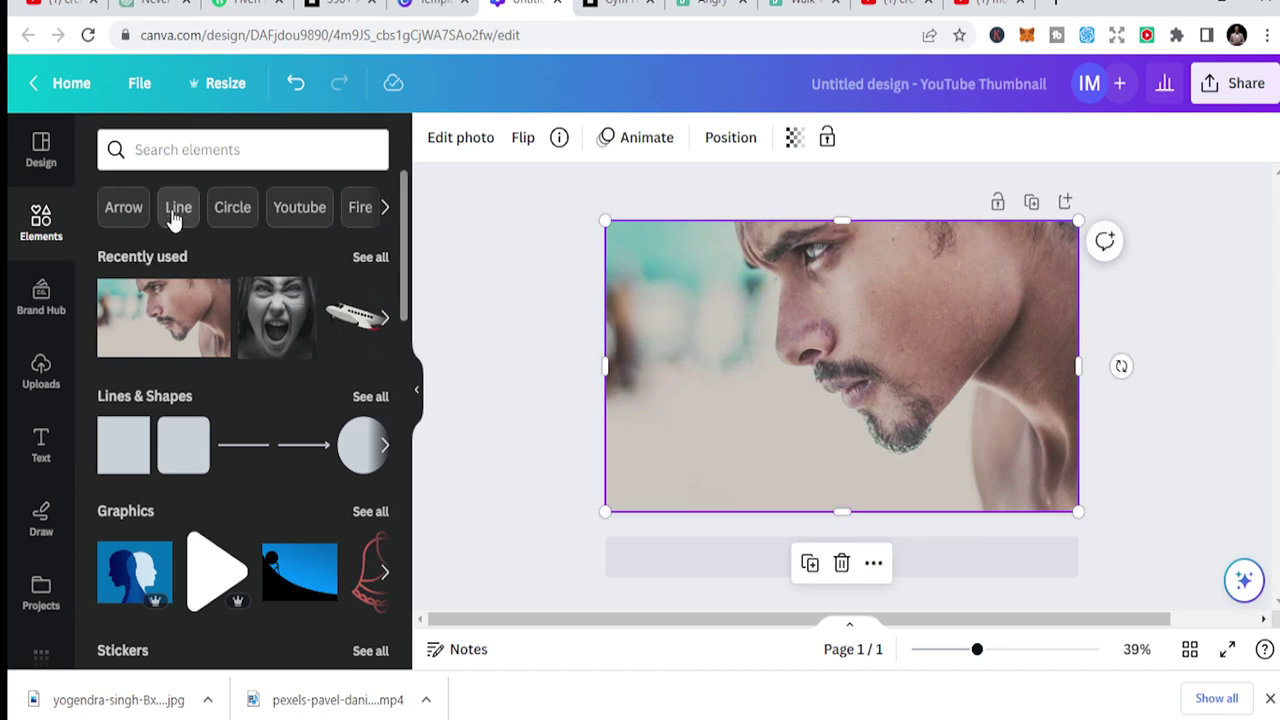
Remove the background from the bearded man's photo with BG Remover and set its highlights to 95
click(448, 138)
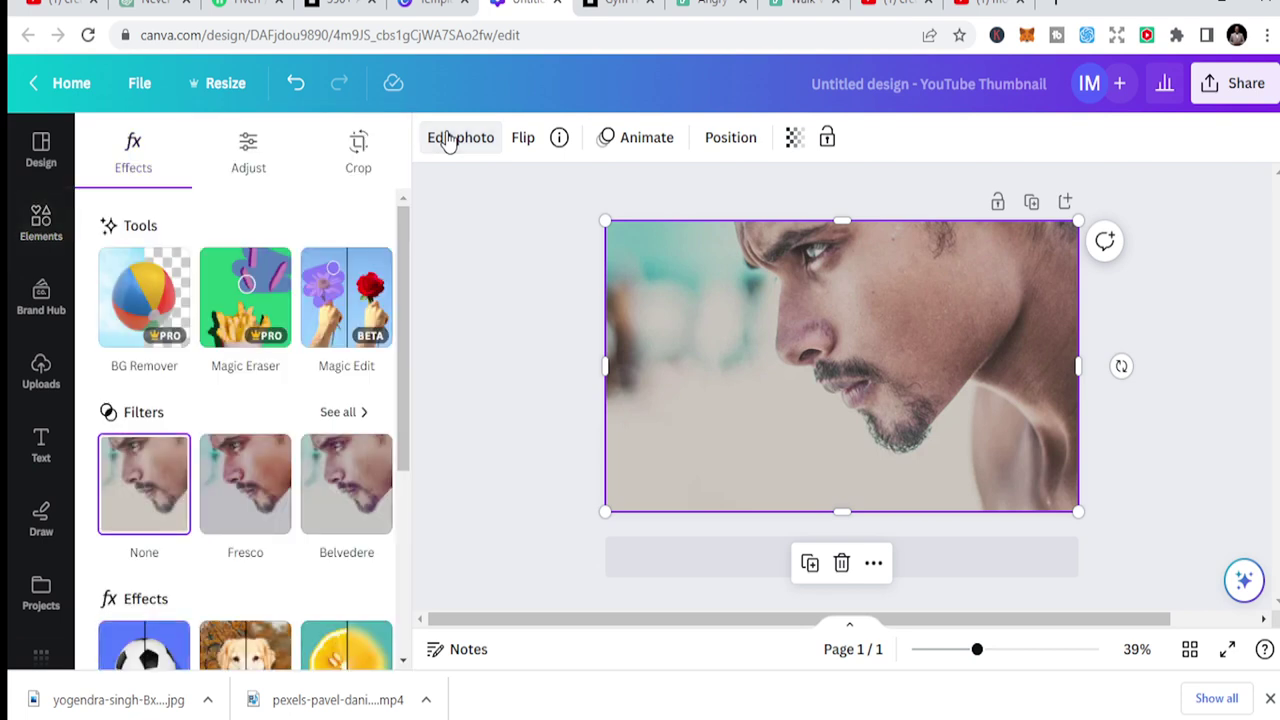
click(140, 309)
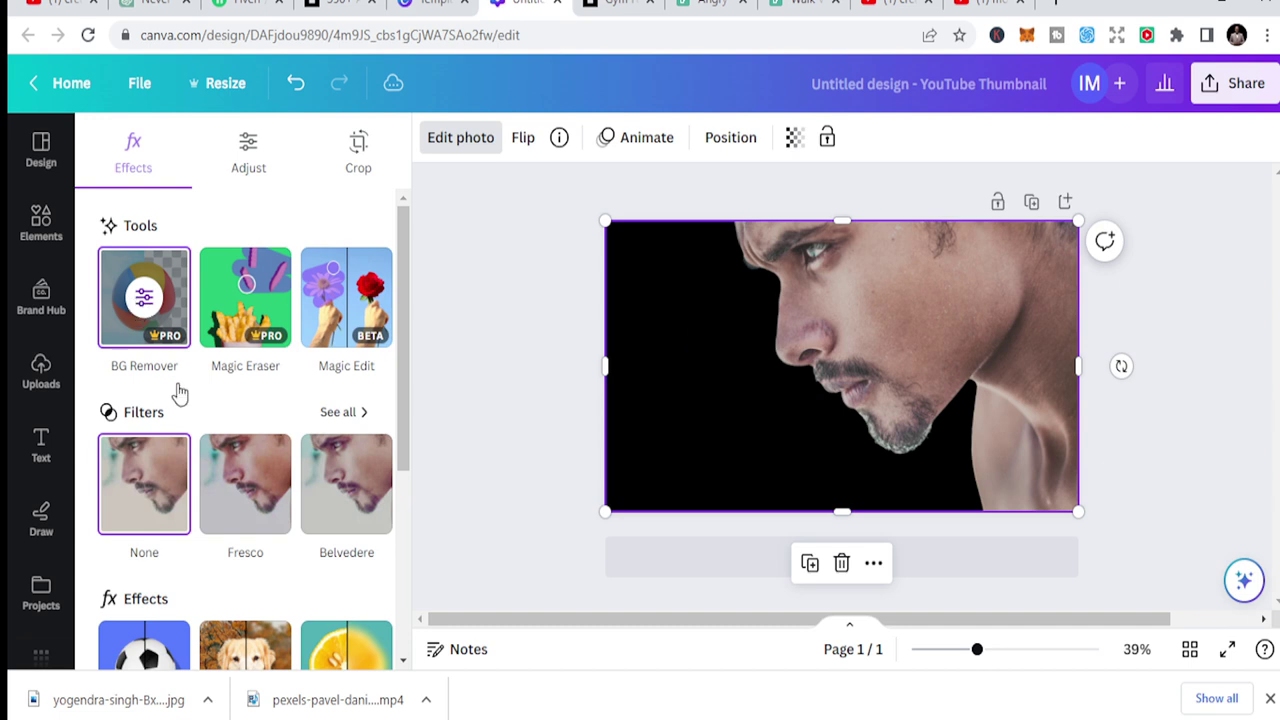
click(258, 168)
scroll(224, 435, down, 5)
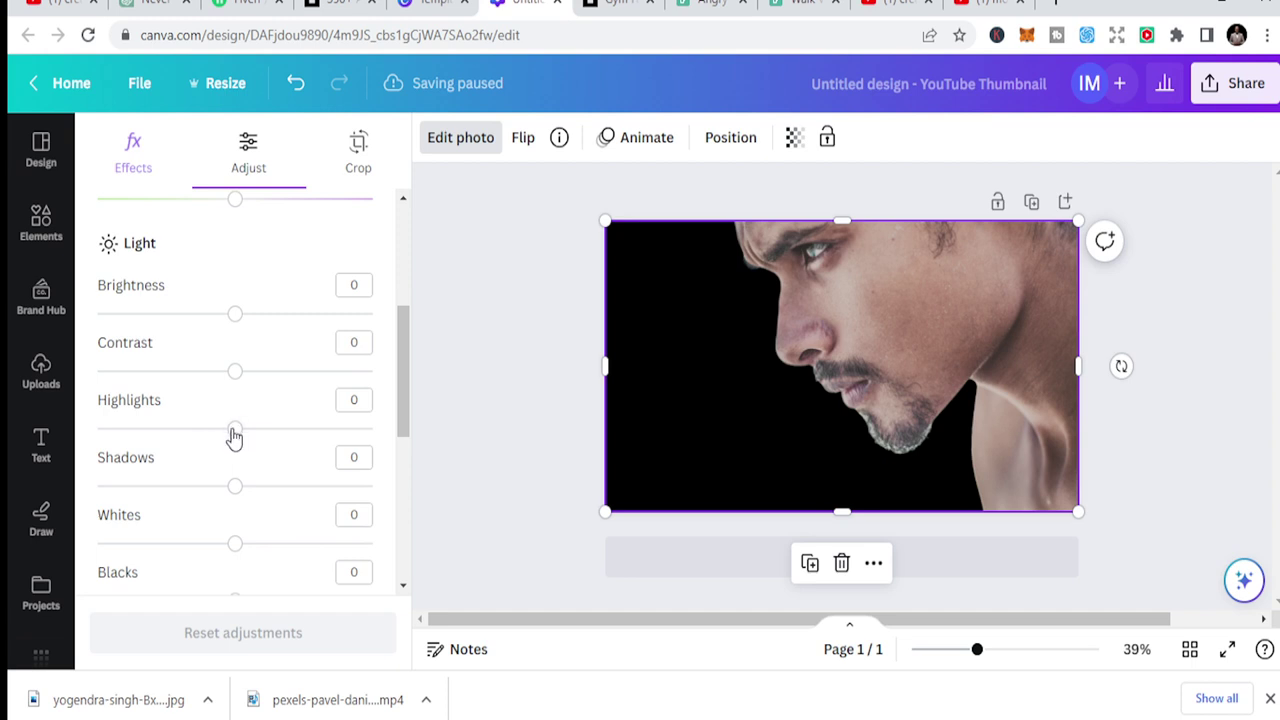
drag(233, 435, 368, 443)
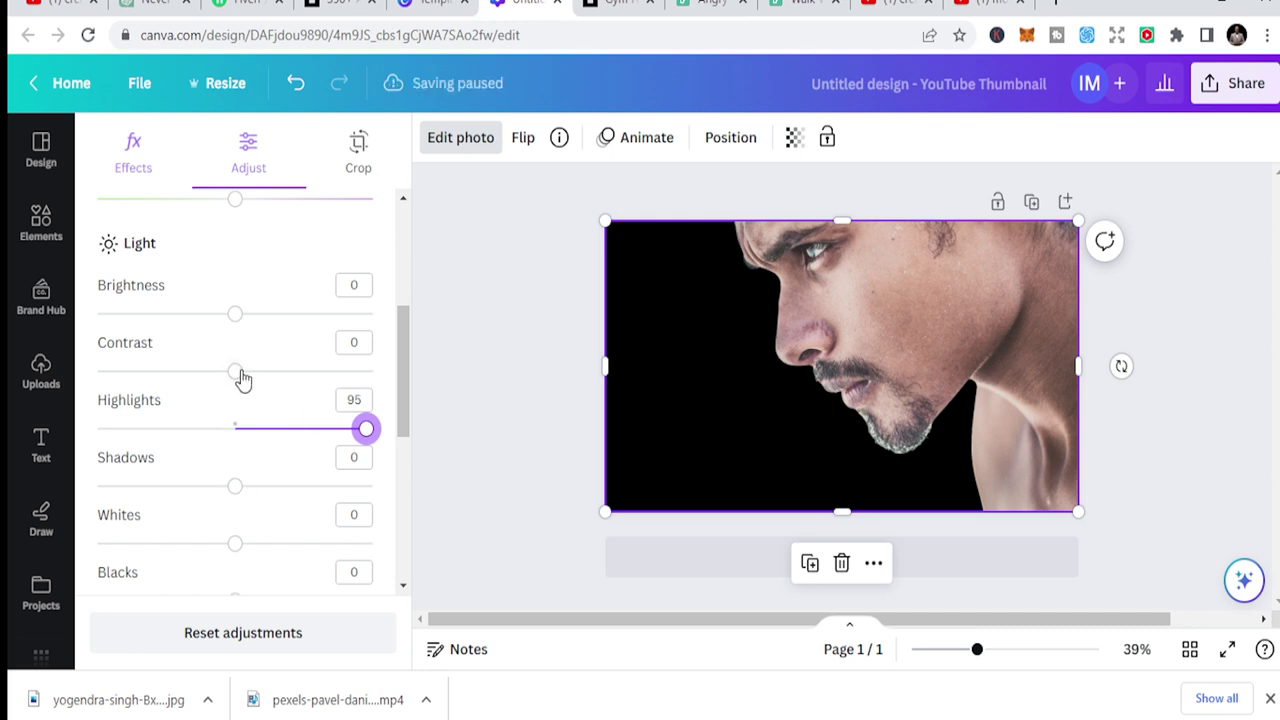
Try the light settings highlights -29, contrast 87 and brightness -29 on the cut-out photo
drag(371, 437, 194, 428)
drag(235, 371, 357, 381)
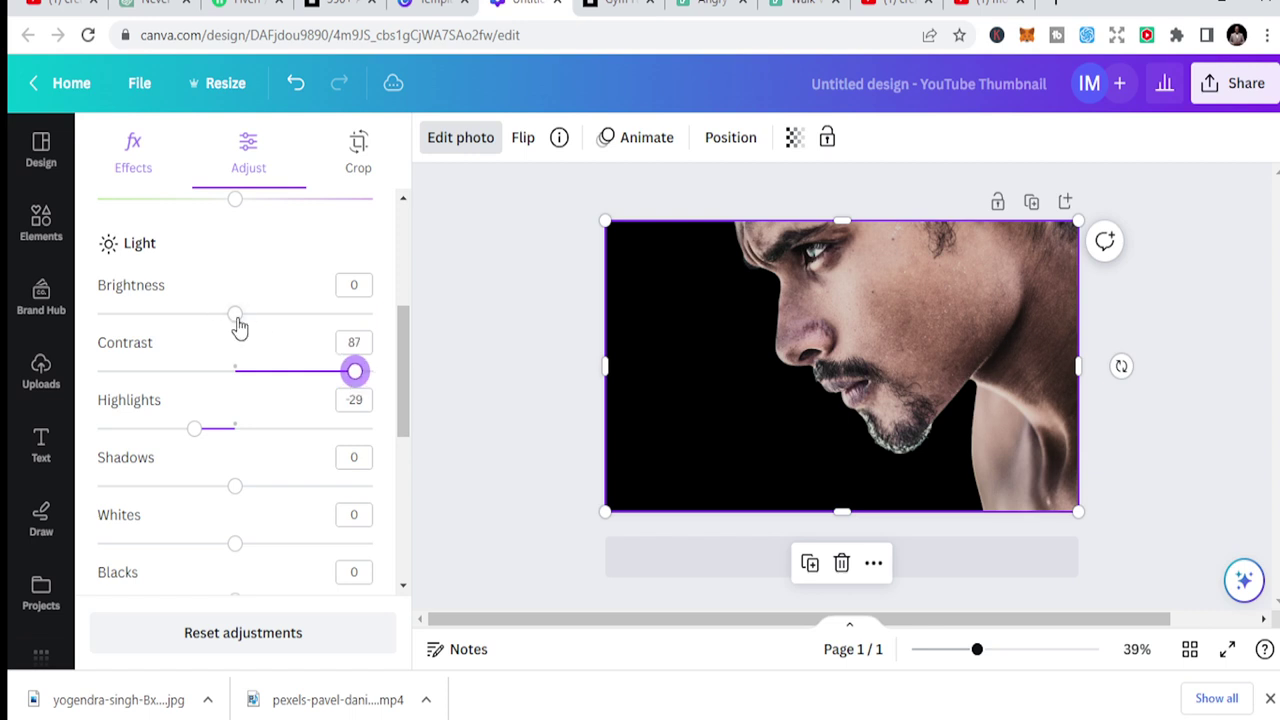
drag(237, 318, 198, 328)
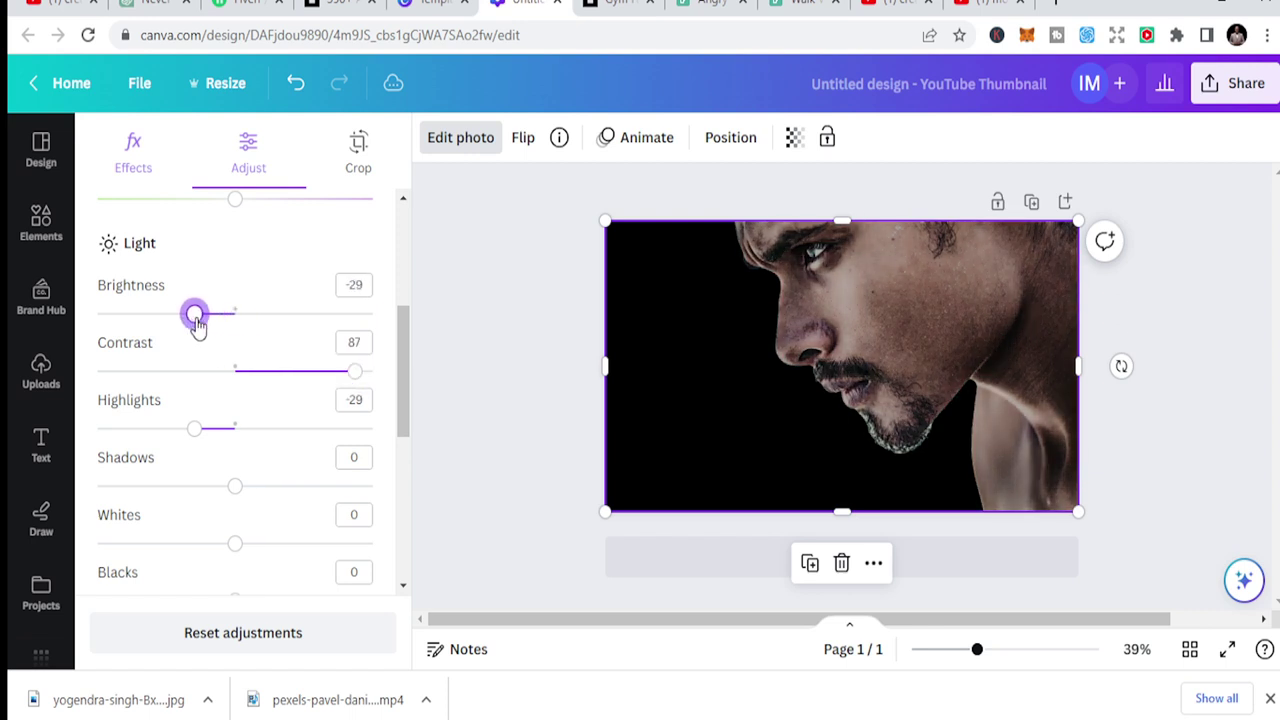
click(441, 279)
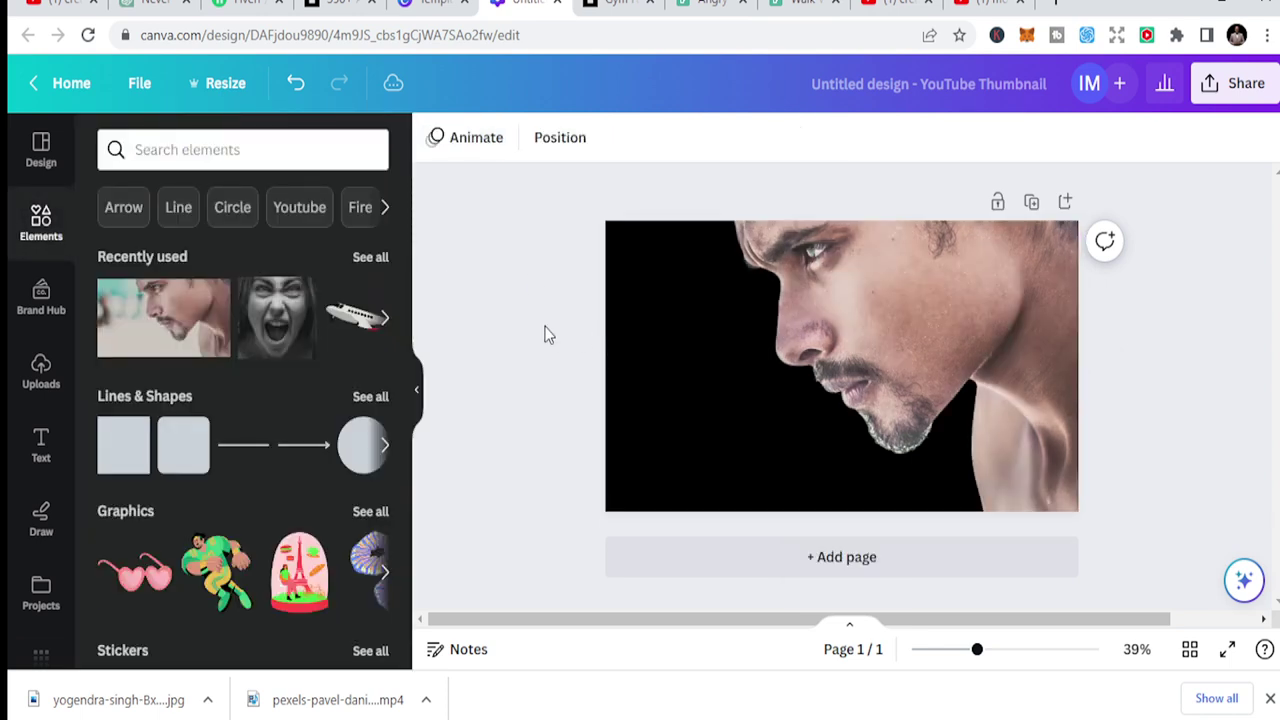
Reselect the cut-out face photo and set its contrast to 89
click(841, 321)
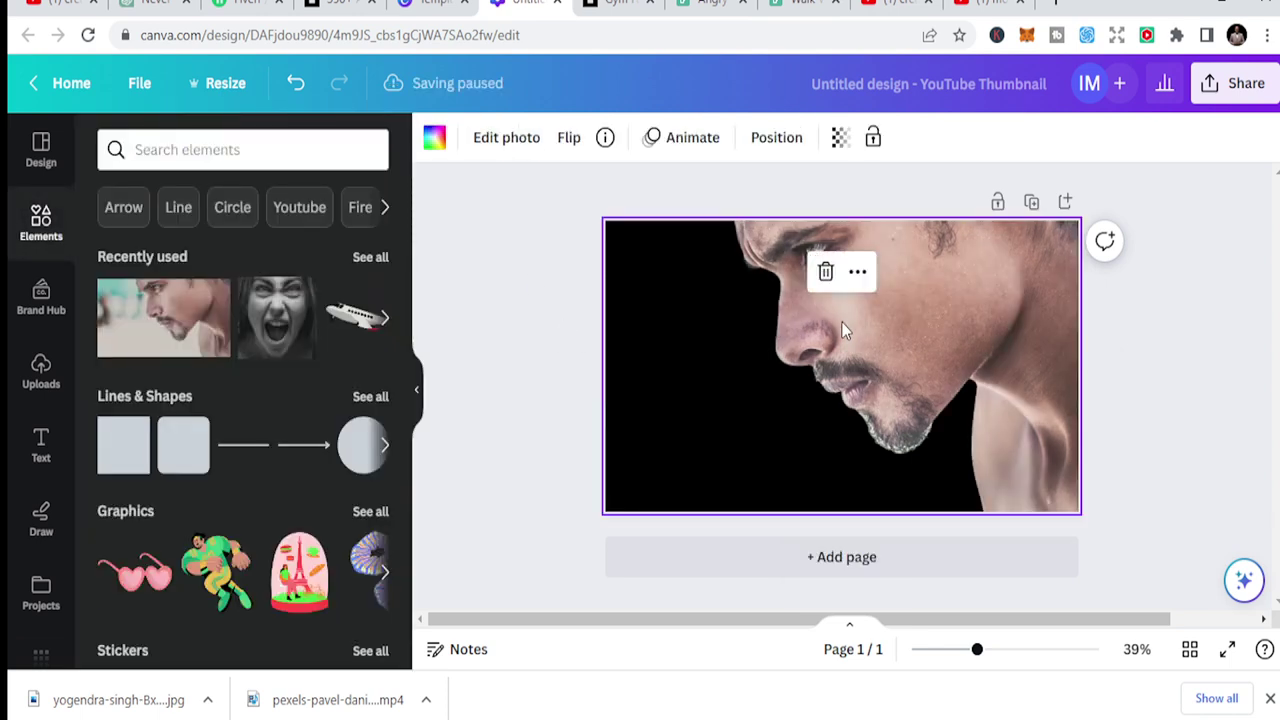
click(458, 311)
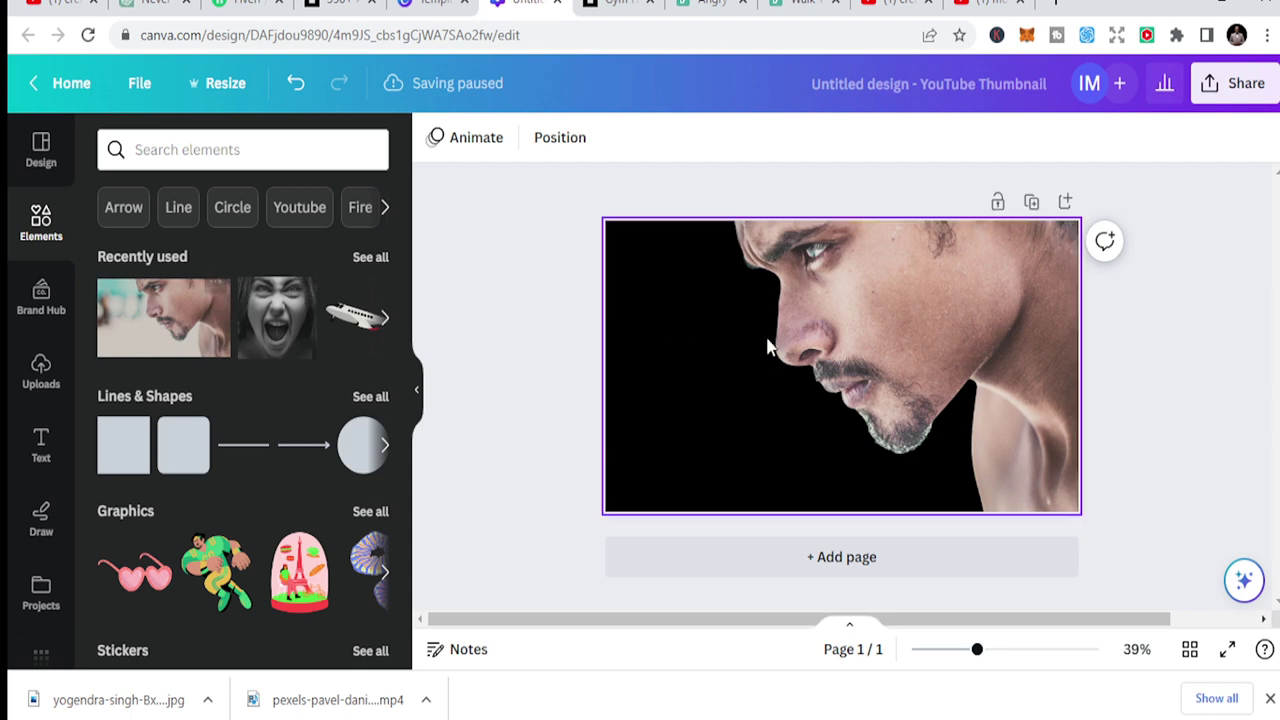
click(892, 326)
click(522, 142)
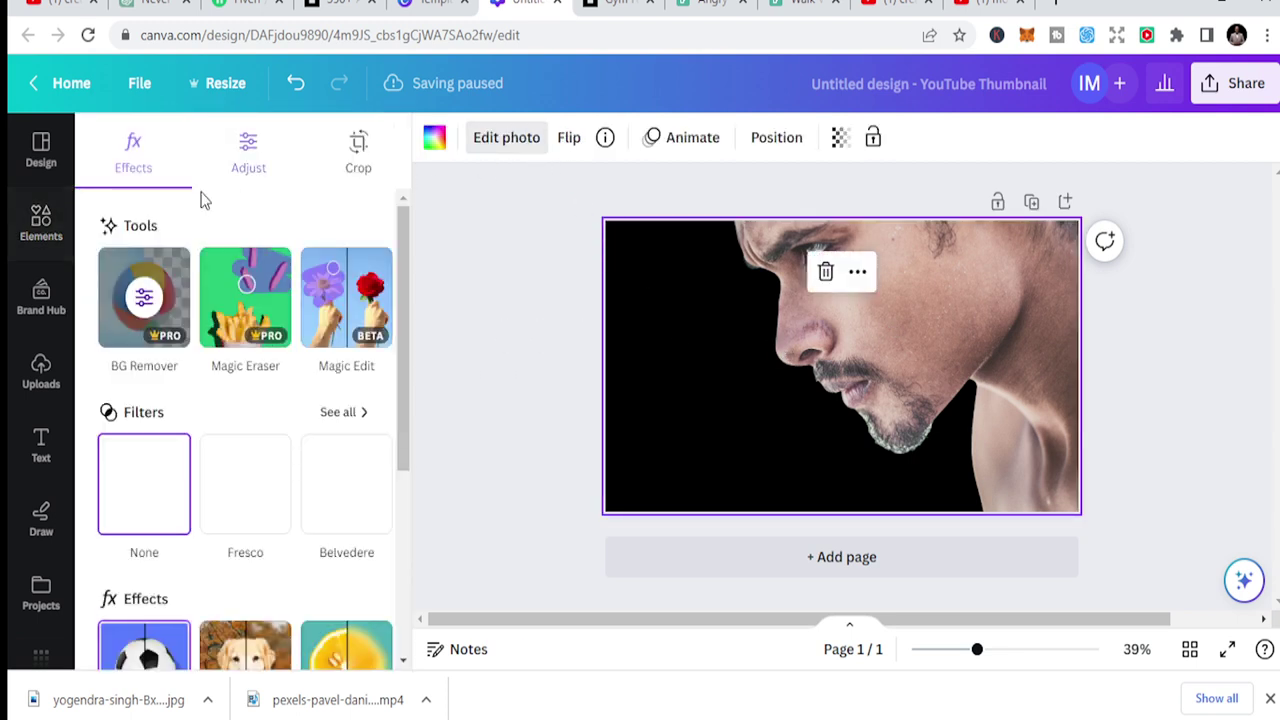
click(250, 152)
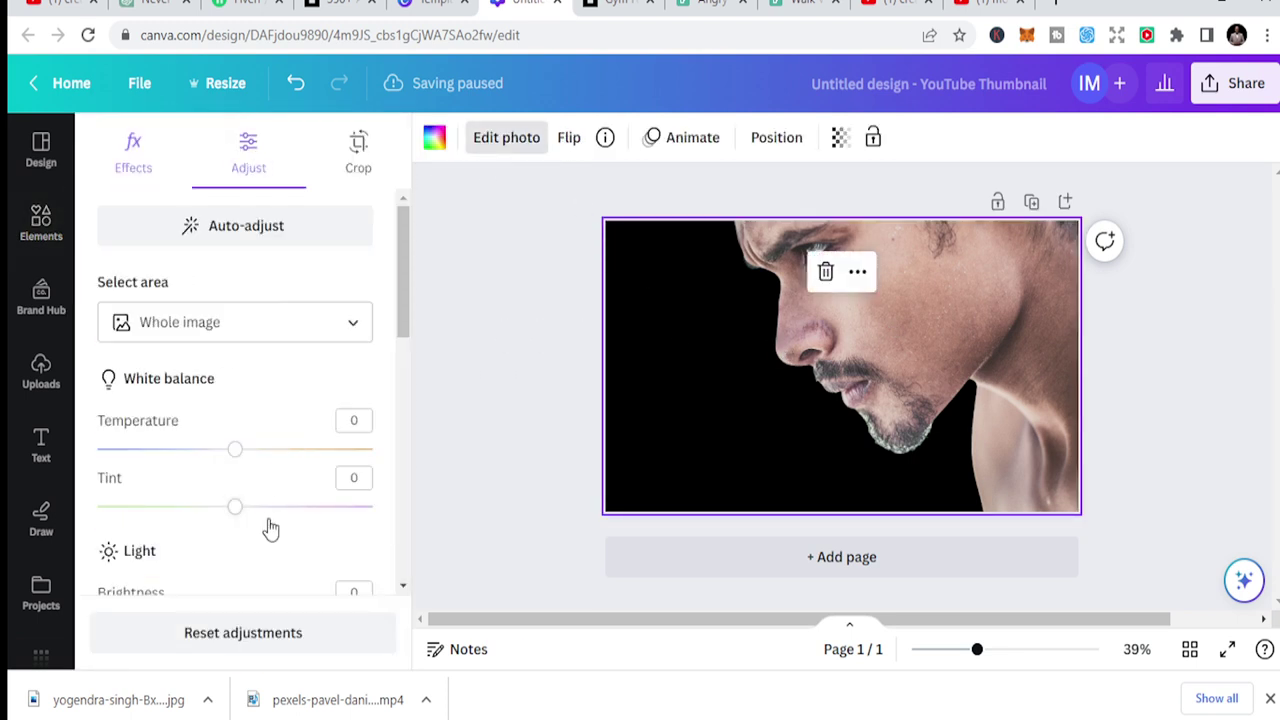
scroll(270, 527, down, 3)
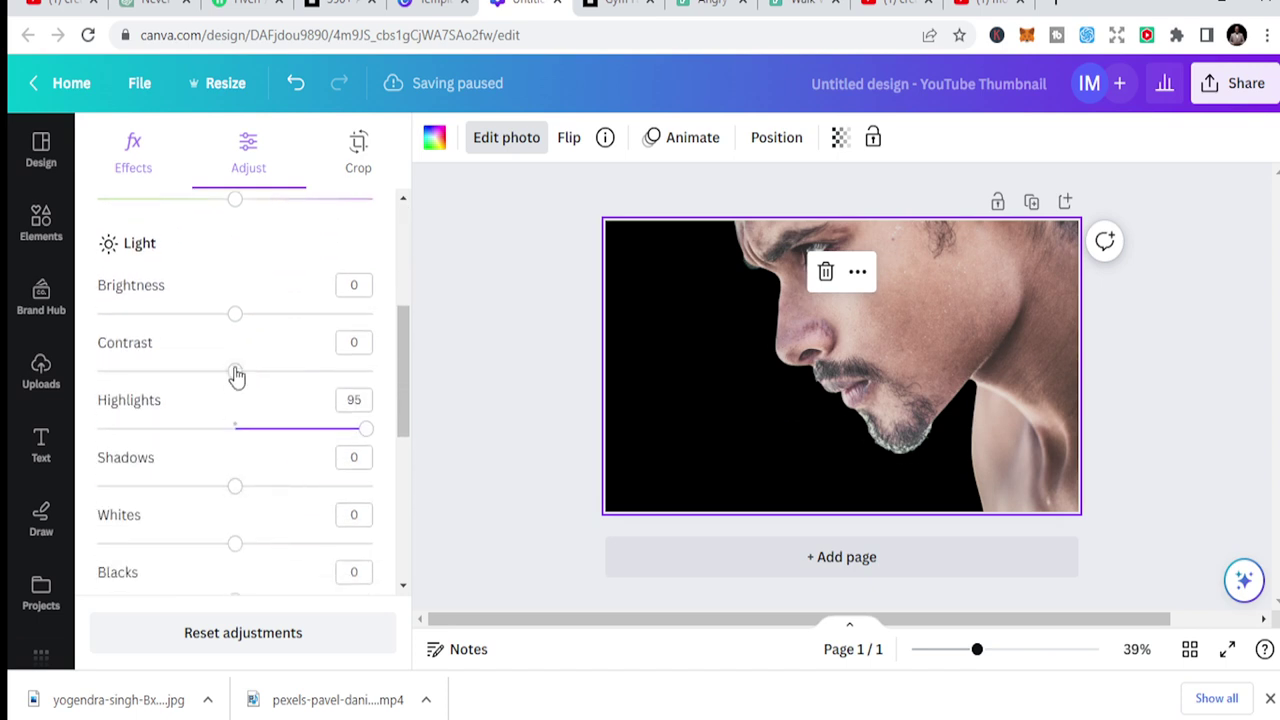
drag(237, 374, 359, 386)
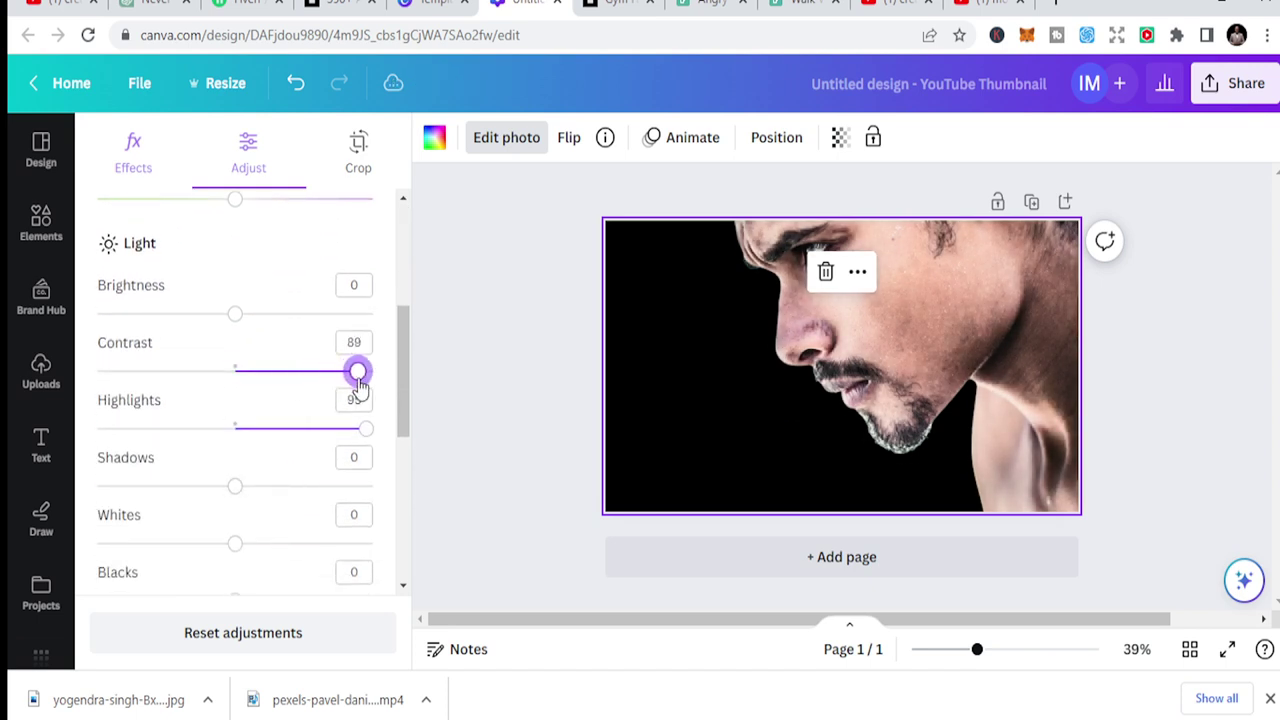
Set the face photo's shadows to -48 and leave the photo adjustments
scroll(320, 450, down, 5)
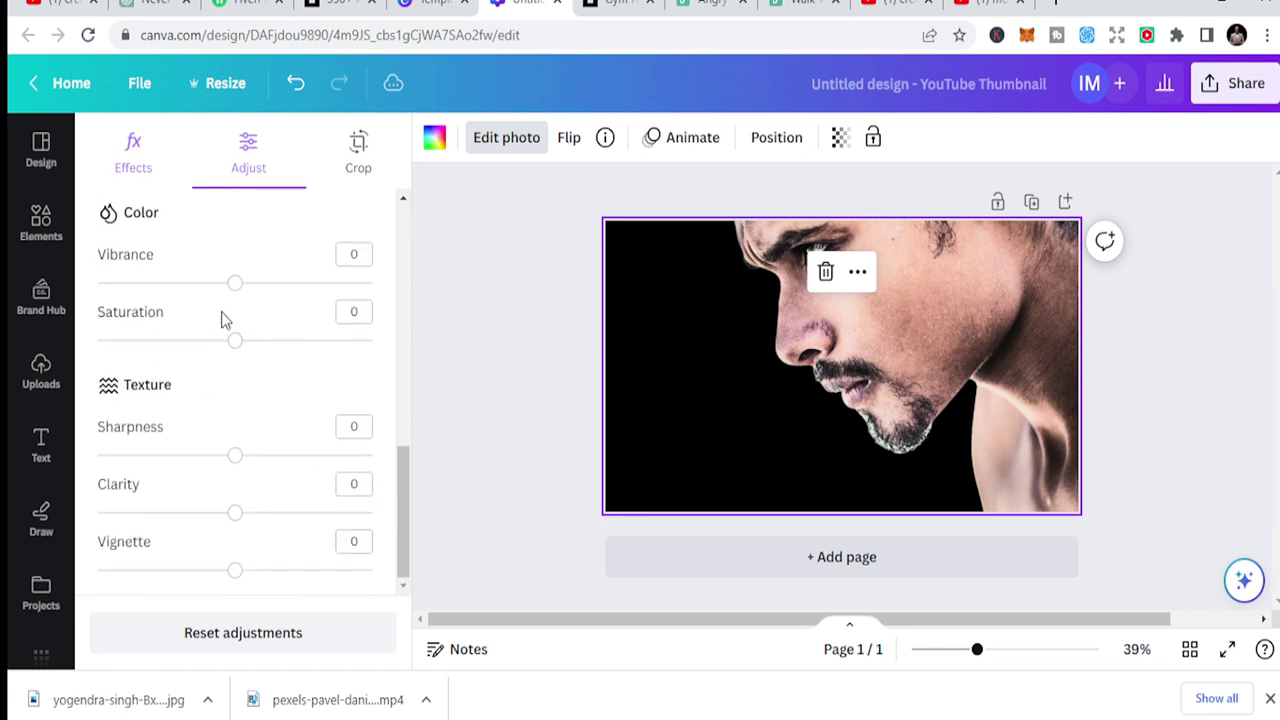
scroll(230, 360, up, 2)
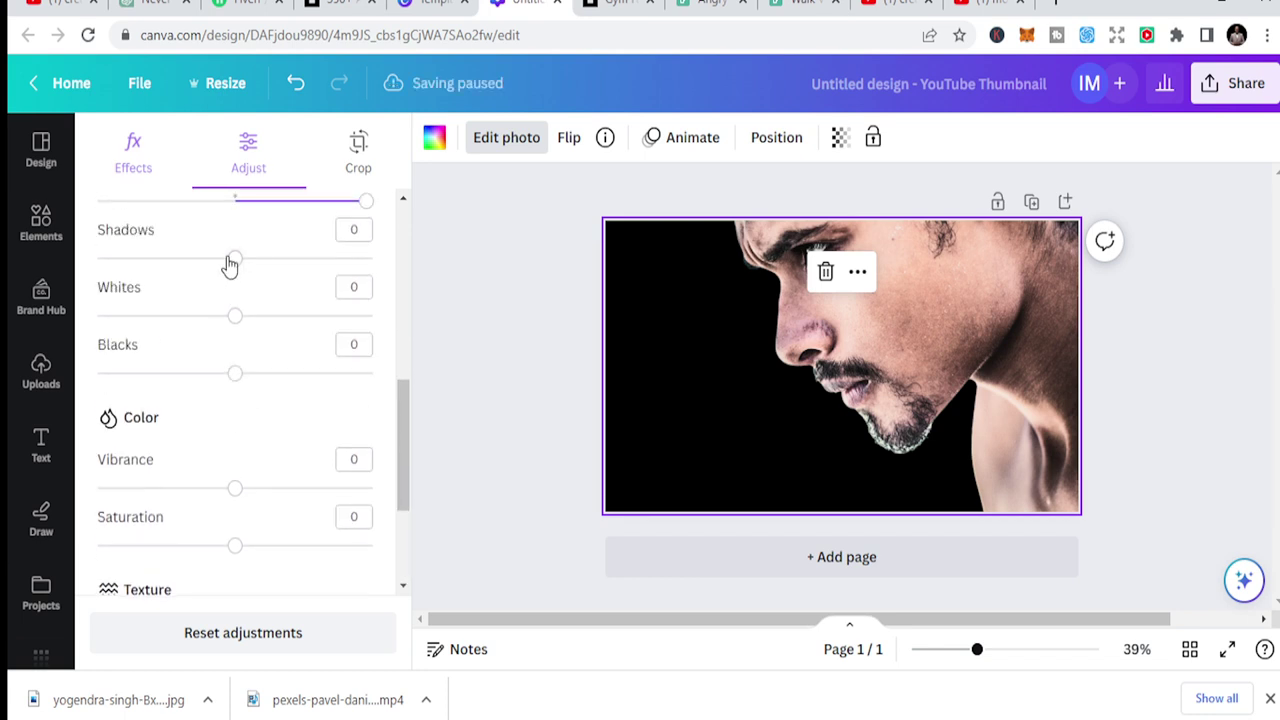
drag(229, 263, 172, 277)
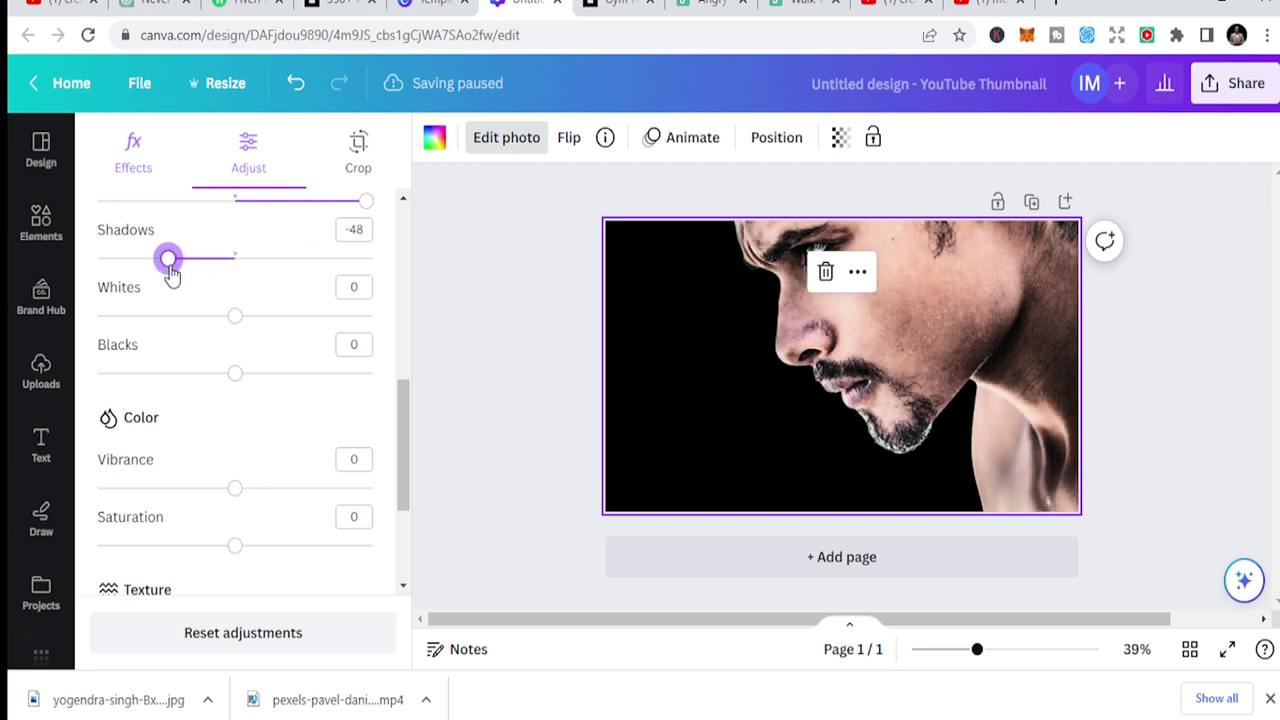
click(449, 286)
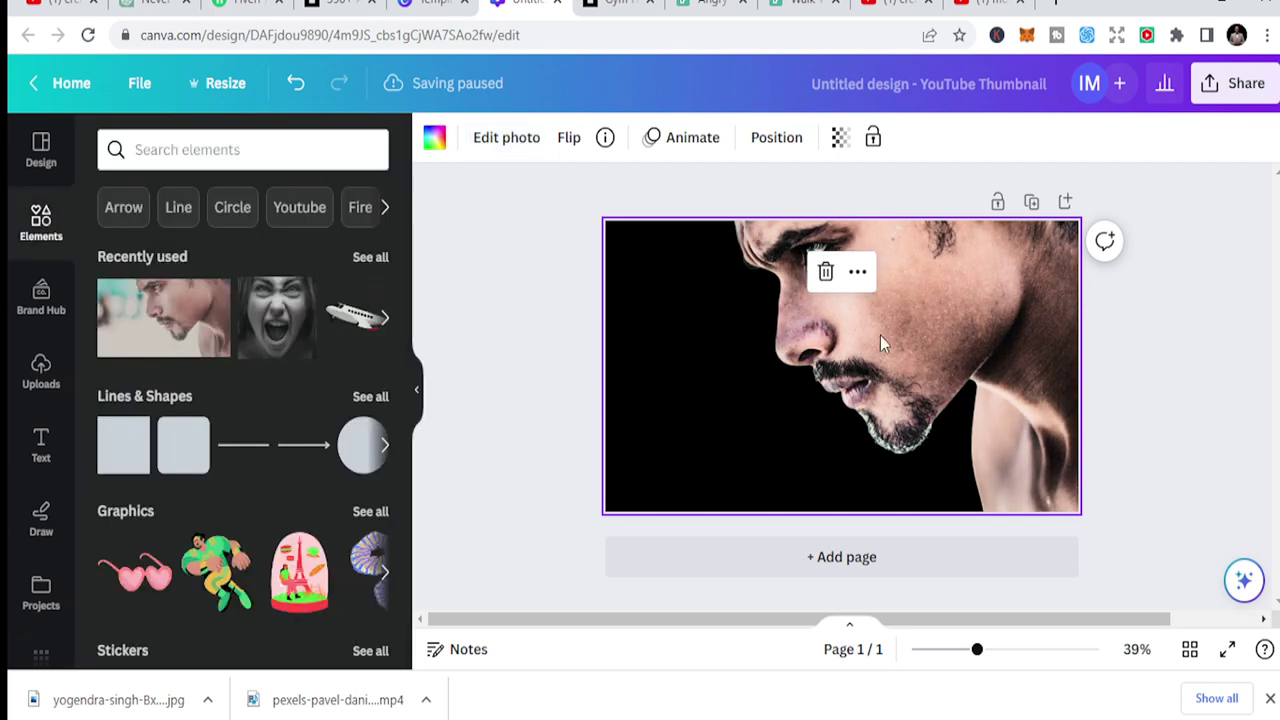
click(549, 337)
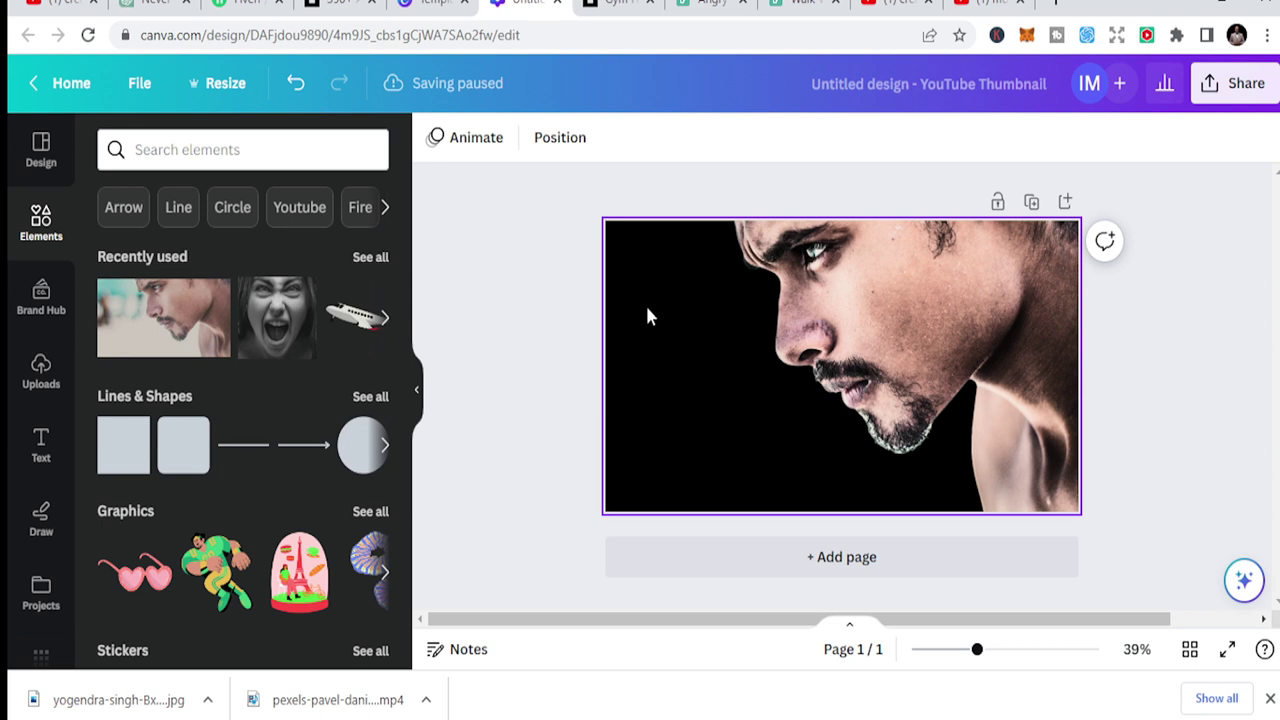
Add the recently used black gradient over the face photo and enlarge it to span the thumbnail's full width and lower part
click(203, 152)
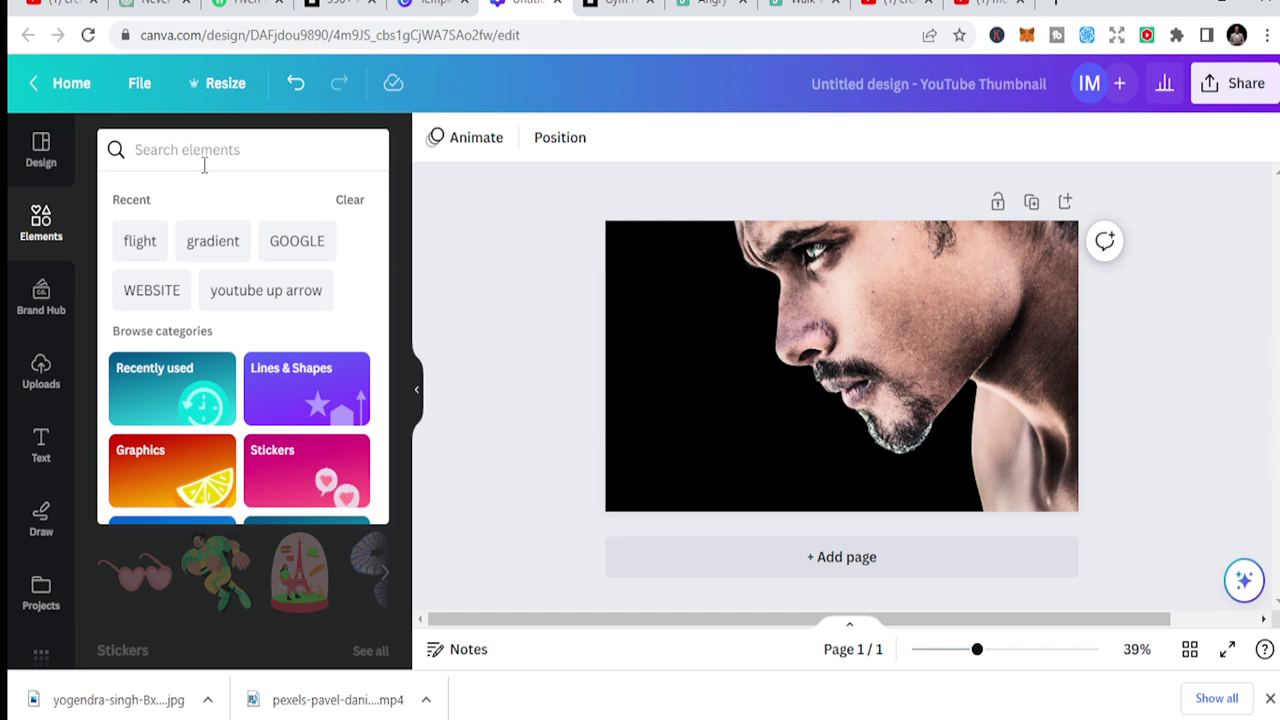
click(430, 251)
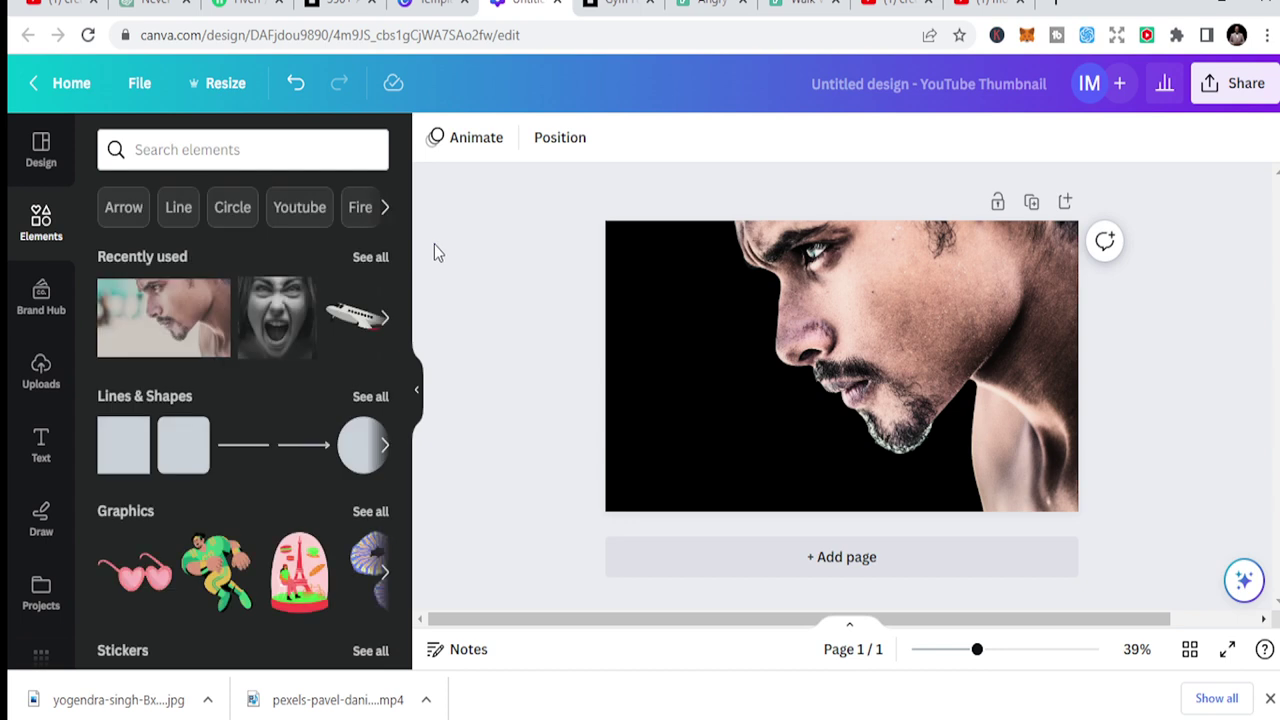
click(367, 258)
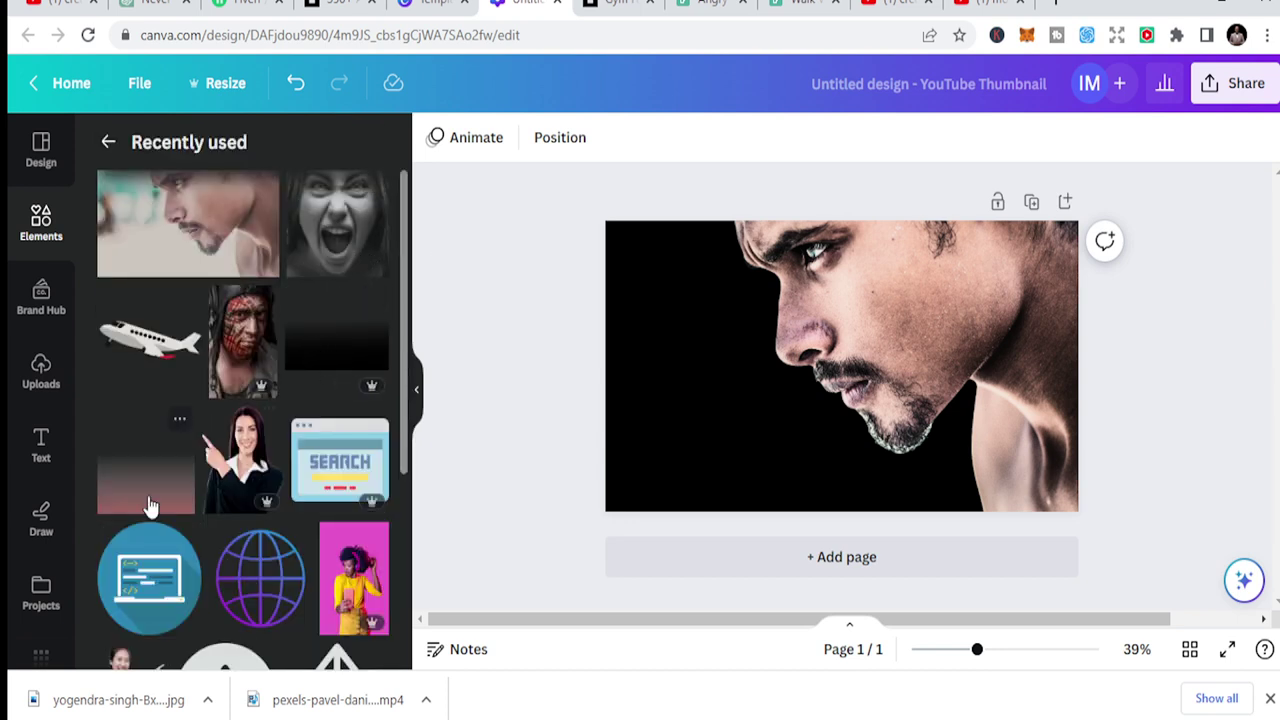
click(337, 331)
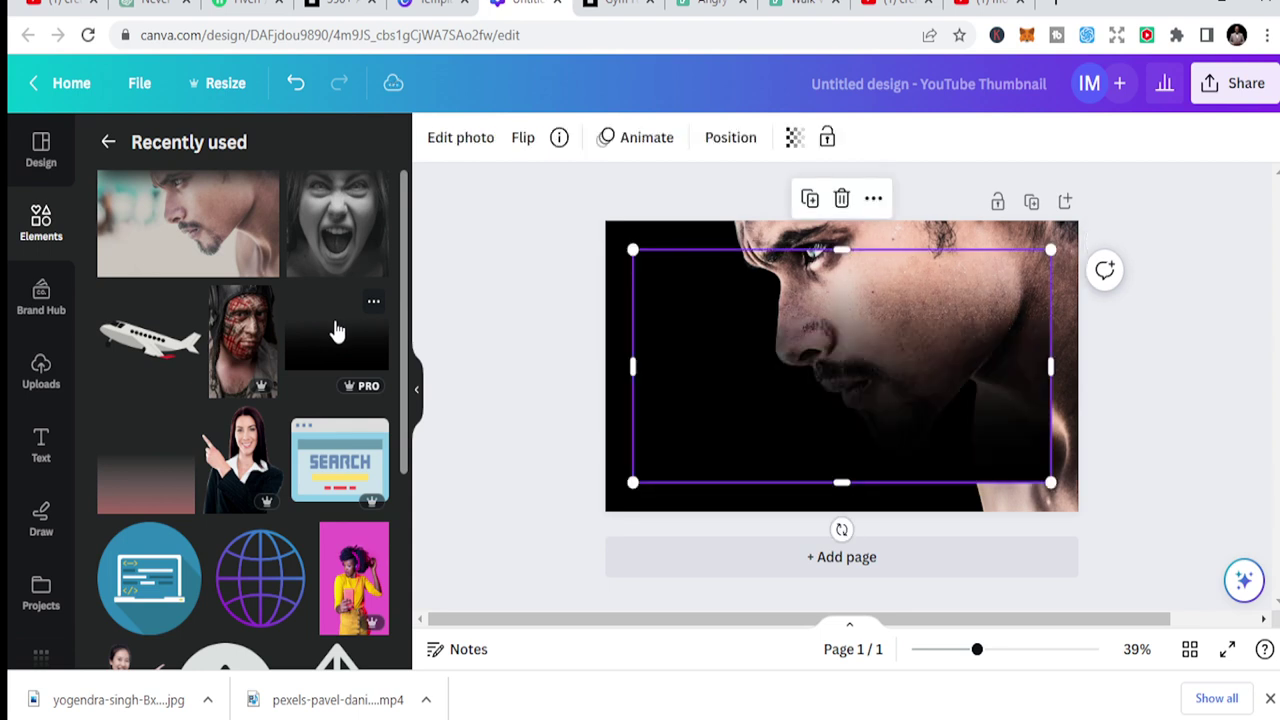
drag(772, 344, 794, 378)
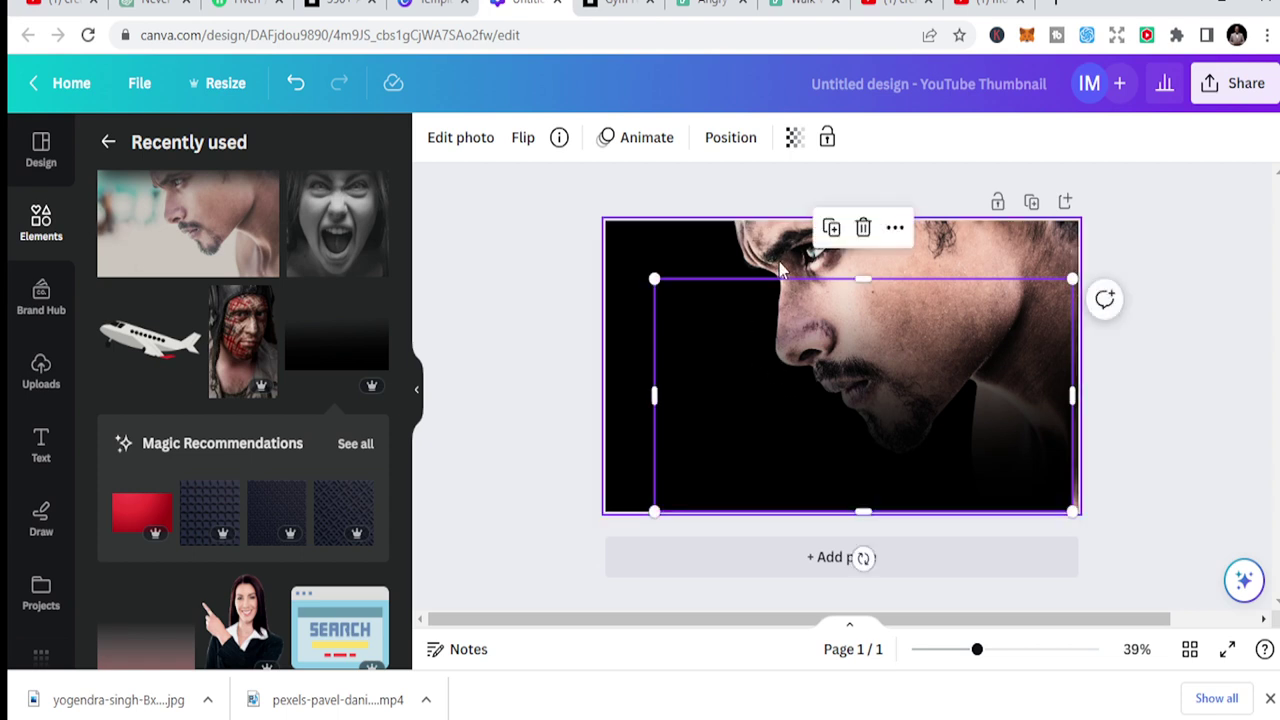
drag(655, 279, 617, 169)
mouse_move(677, 329)
mouse_down()
mouse_move(677, 286)
mouse_move(694, 334)
mouse_up()
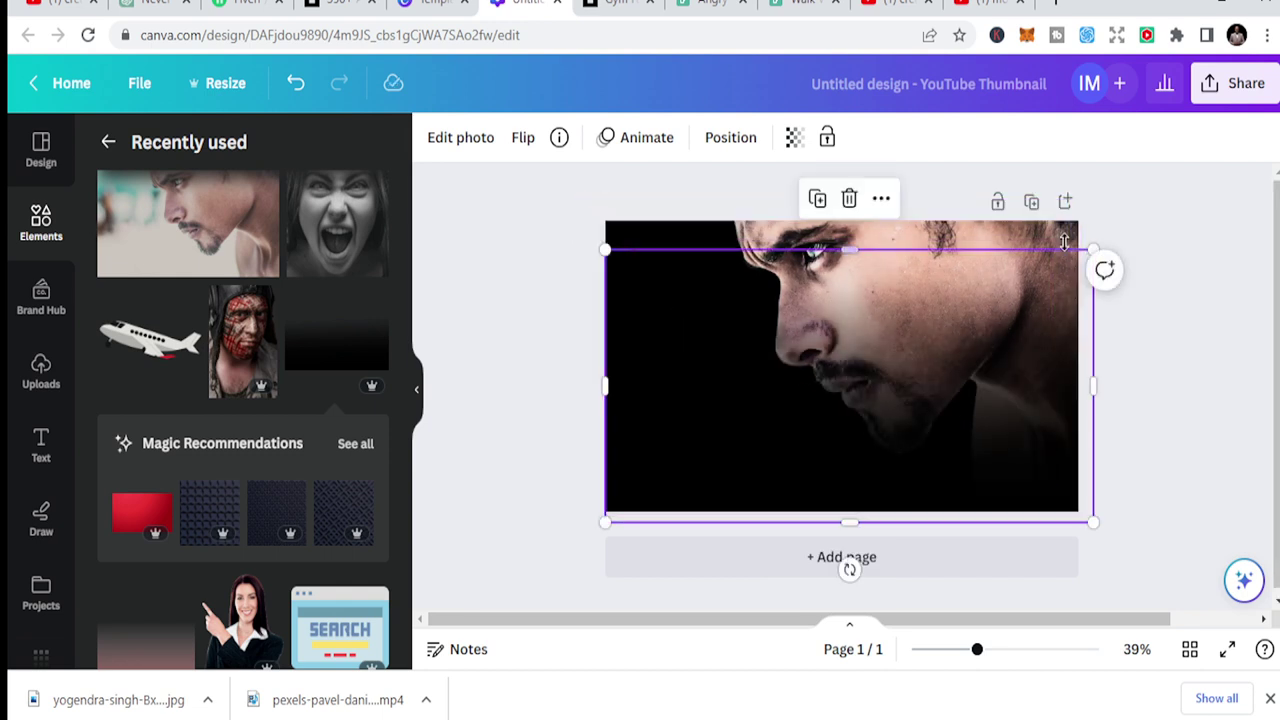
drag(853, 240, 855, 202)
click(578, 251)
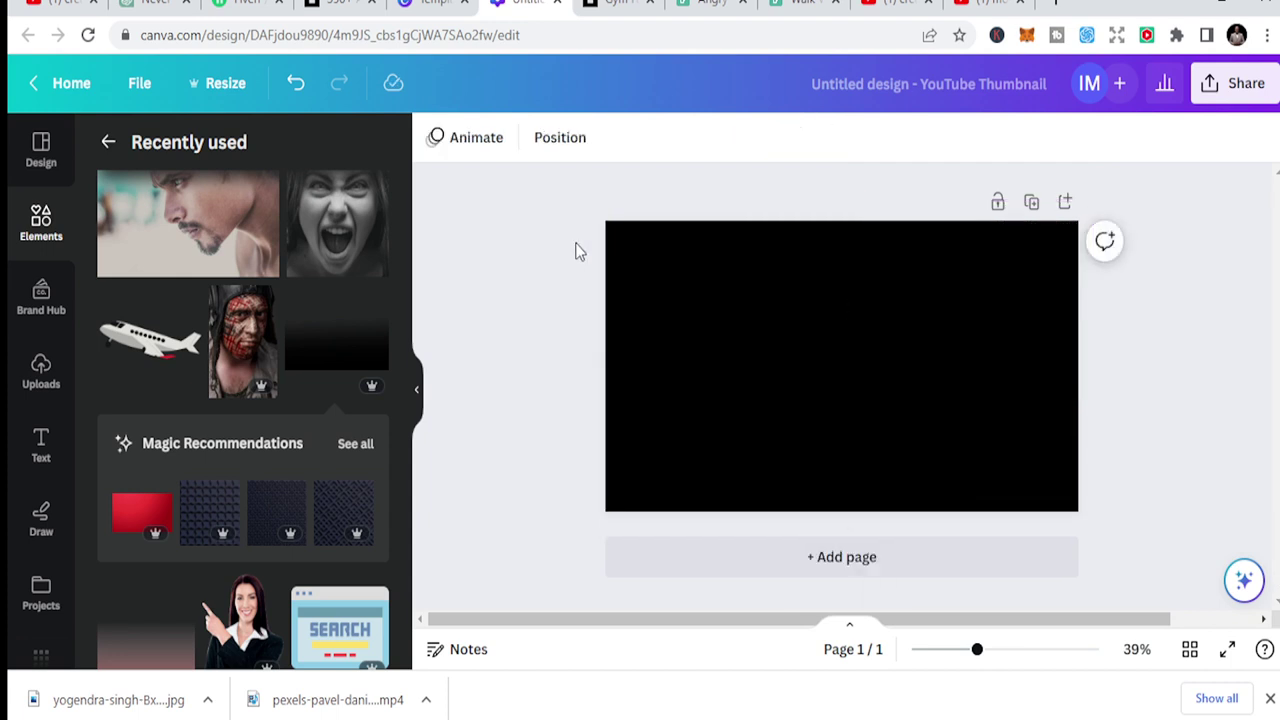
Check the thumbnail's full and overlapping layer lists, and restore the face photo beneath the black gradient
click(549, 143)
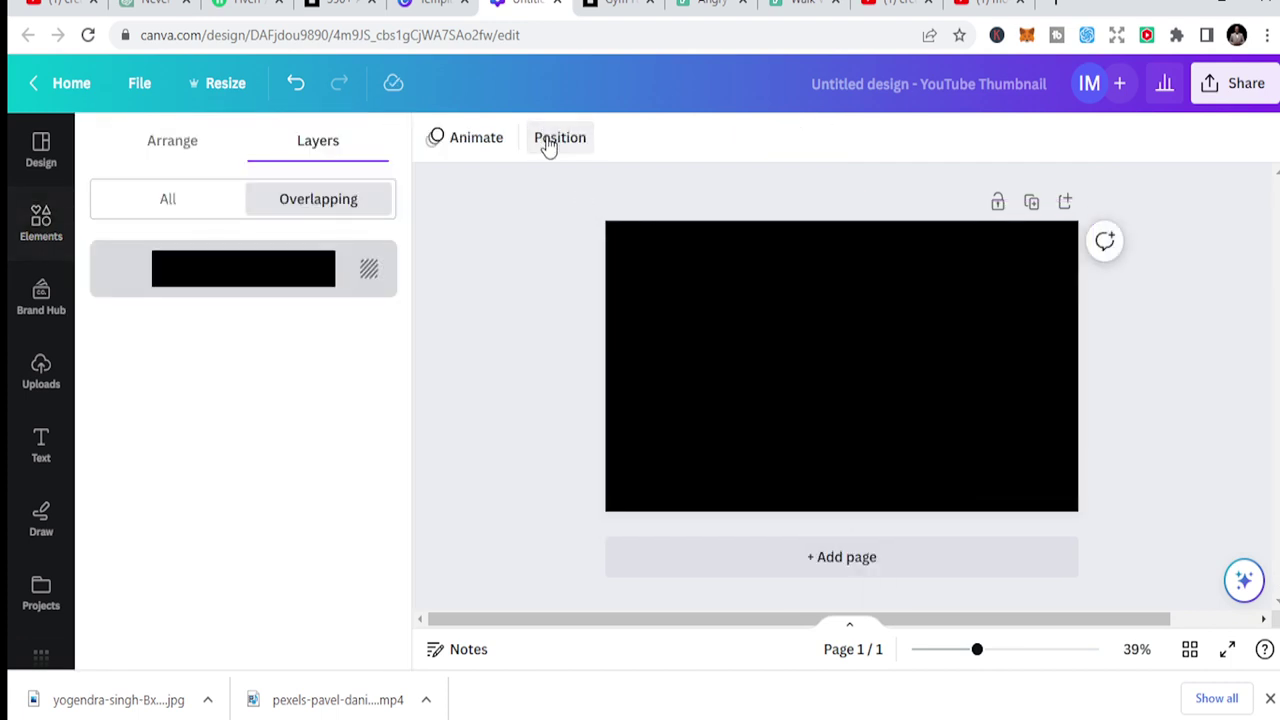
click(197, 203)
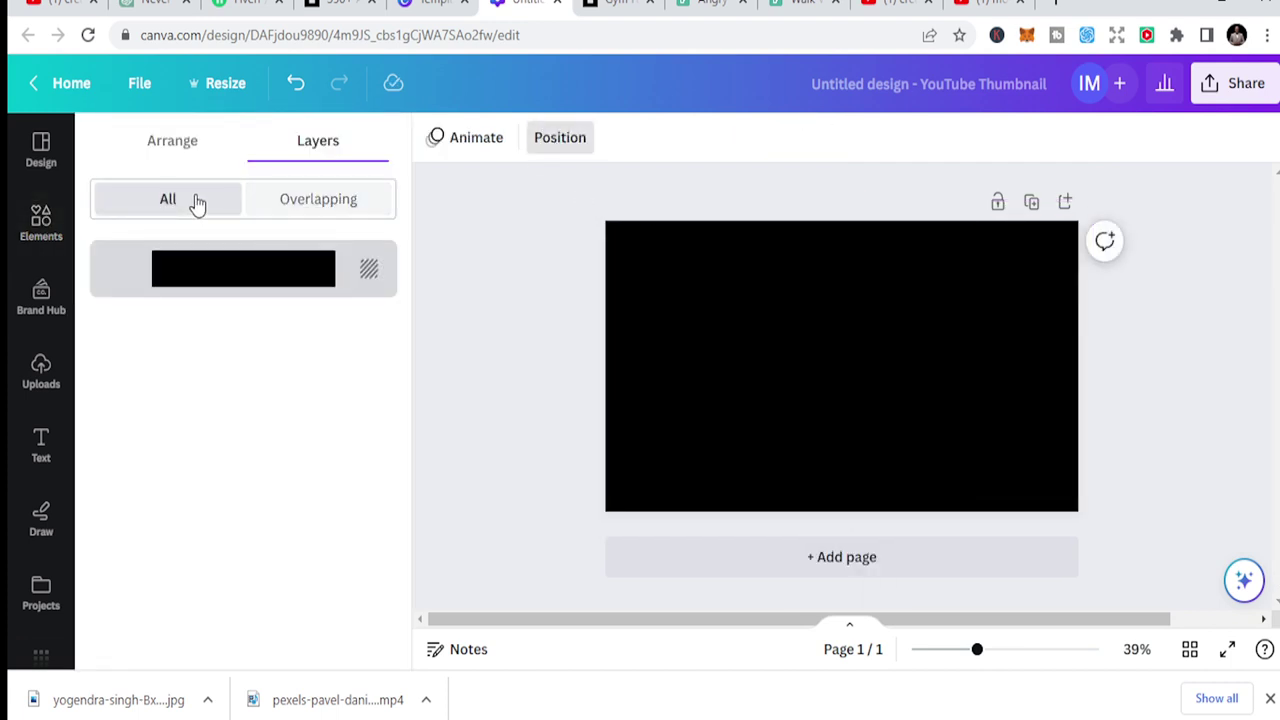
click(318, 200)
click(684, 333)
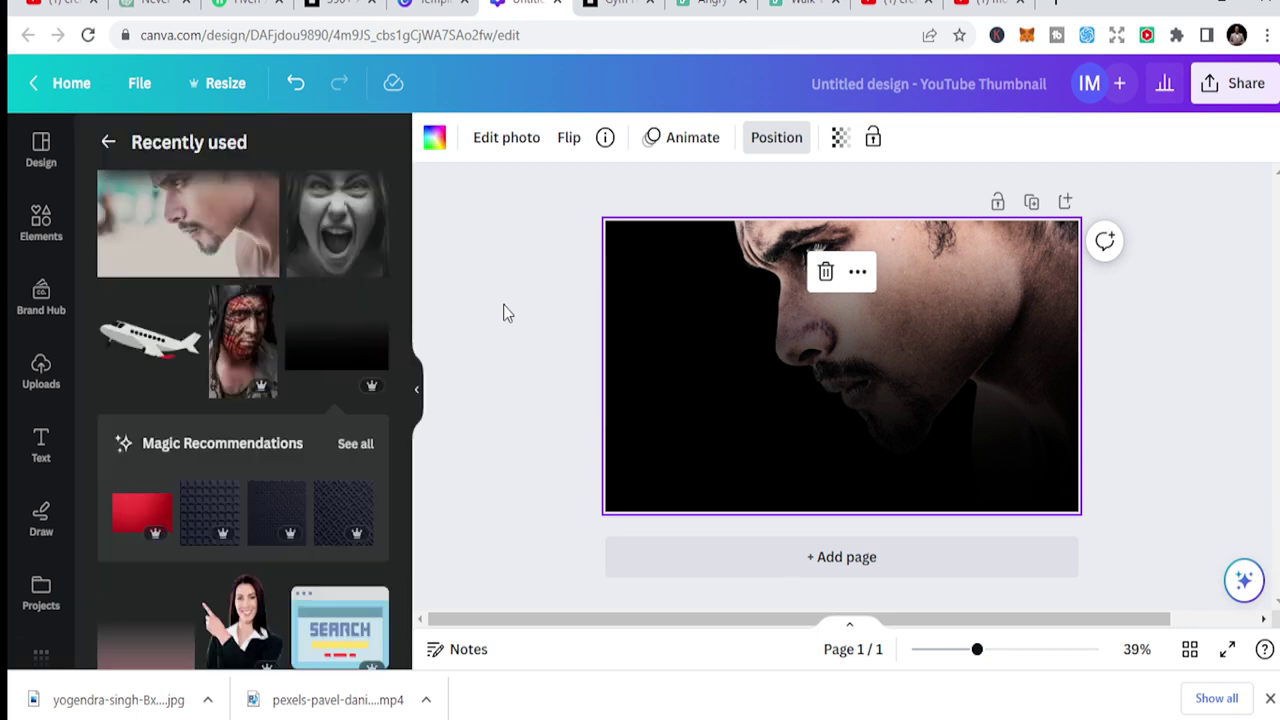
click(504, 308)
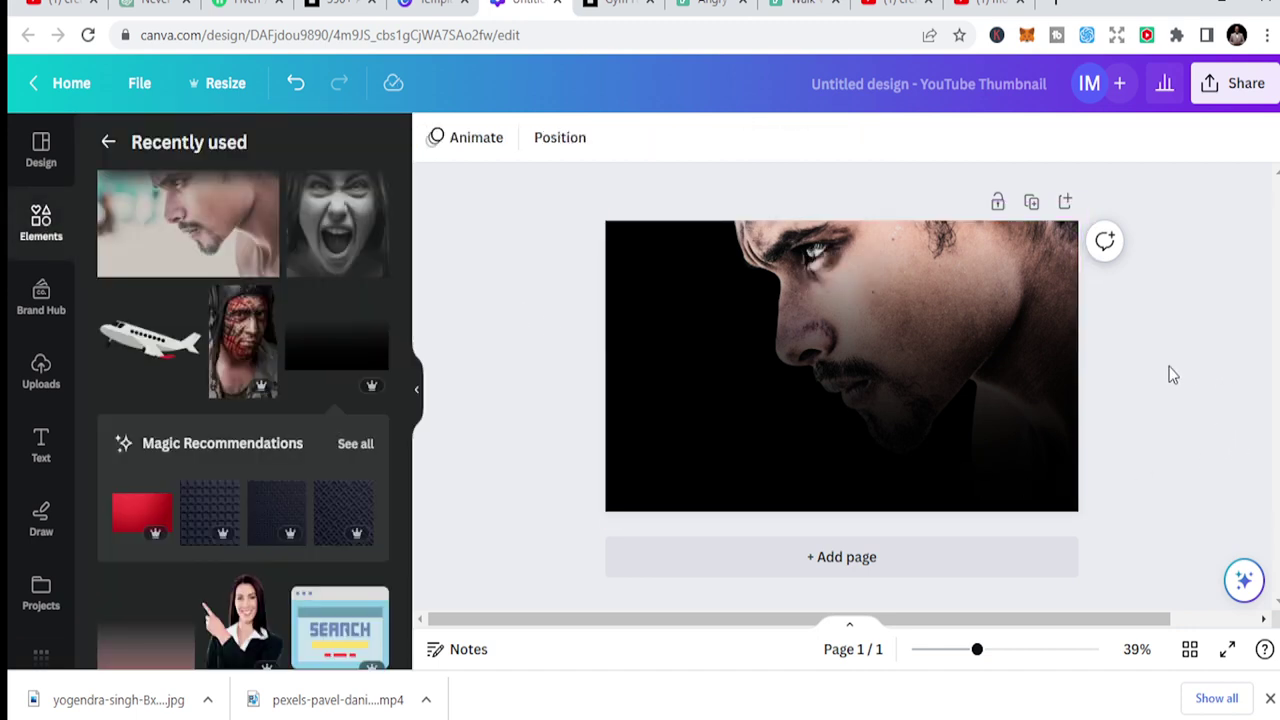
Add the heading NEVER GIVE UP and place it in the lower-left corner of the thumbnail
click(52, 458)
click(282, 394)
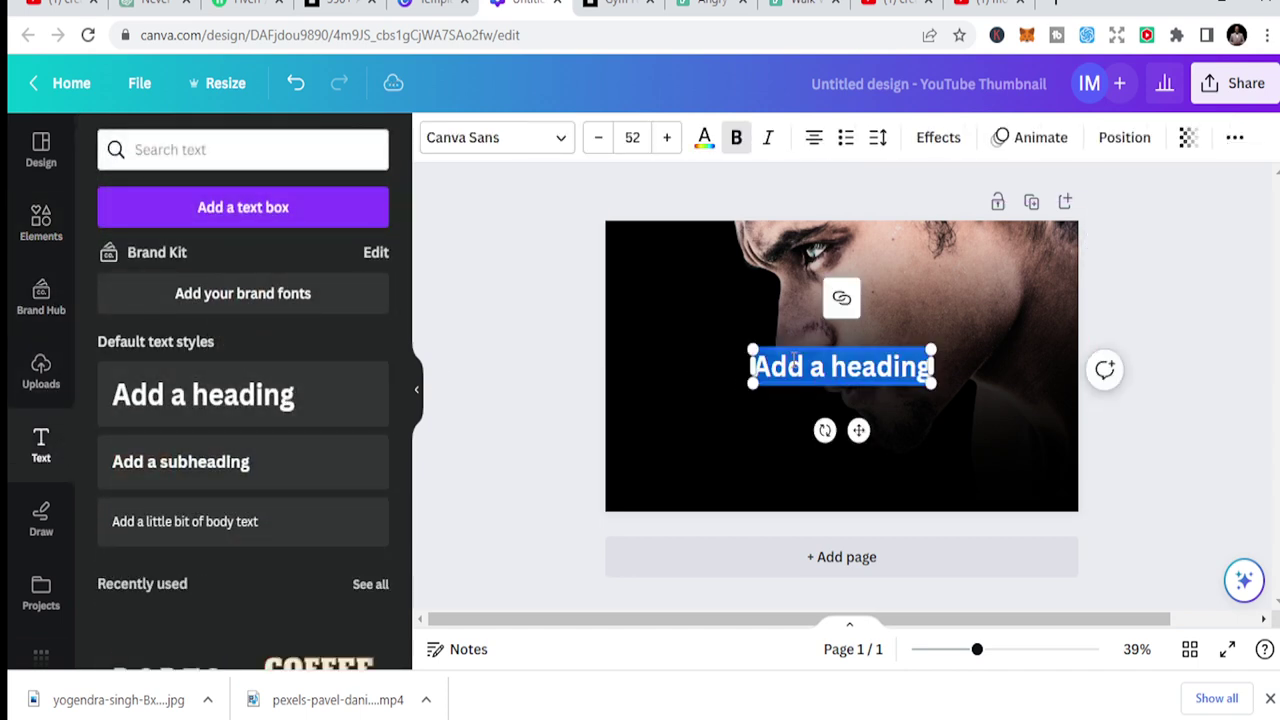
text(NEVE)
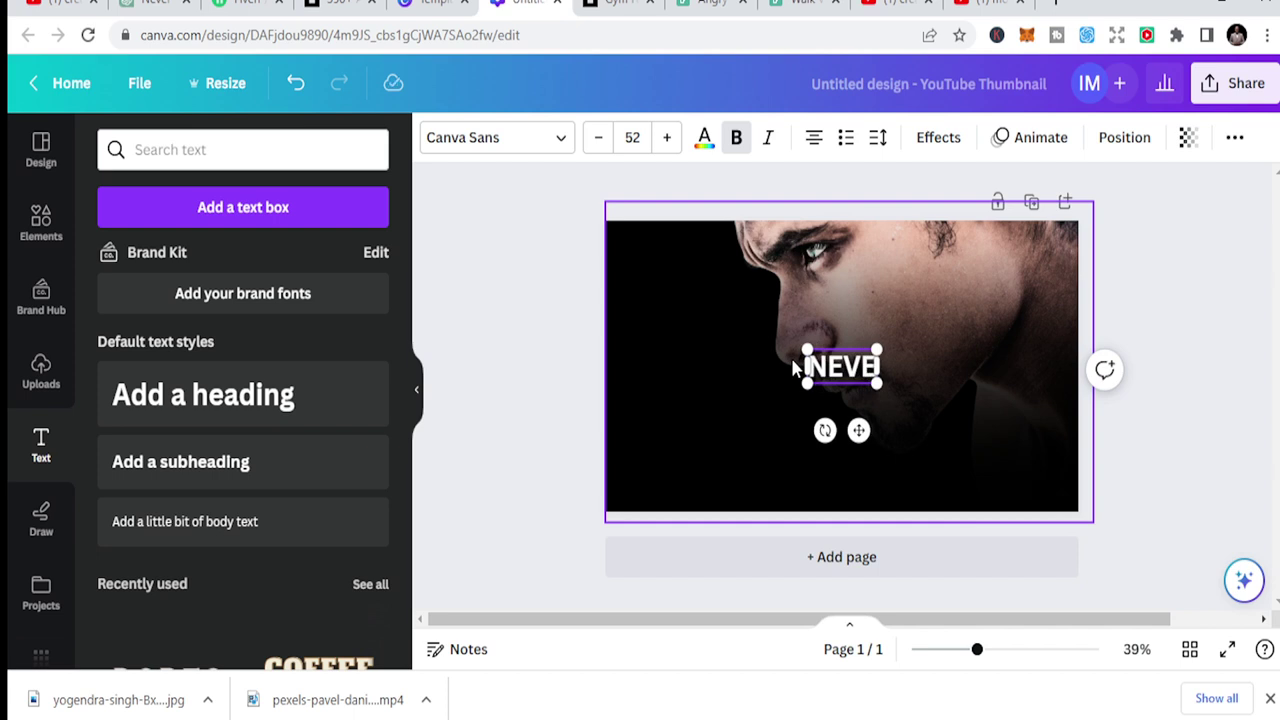
text(R GIVE)
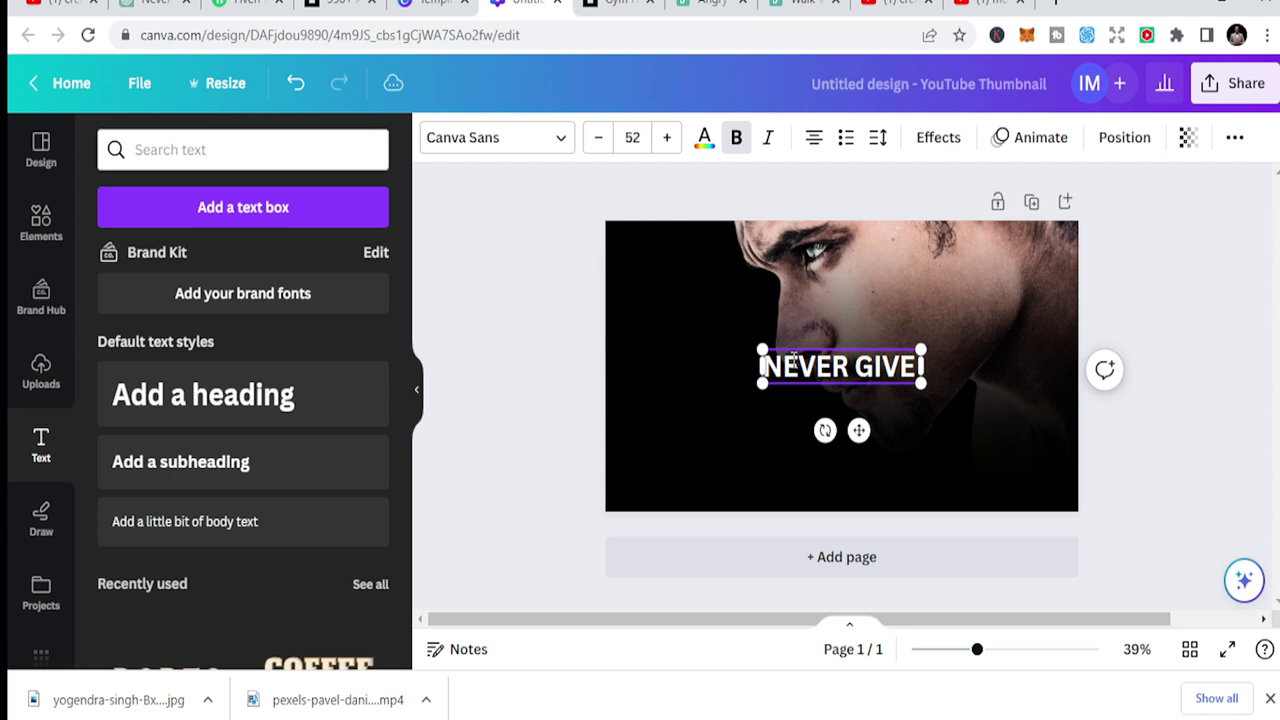
text( UP)
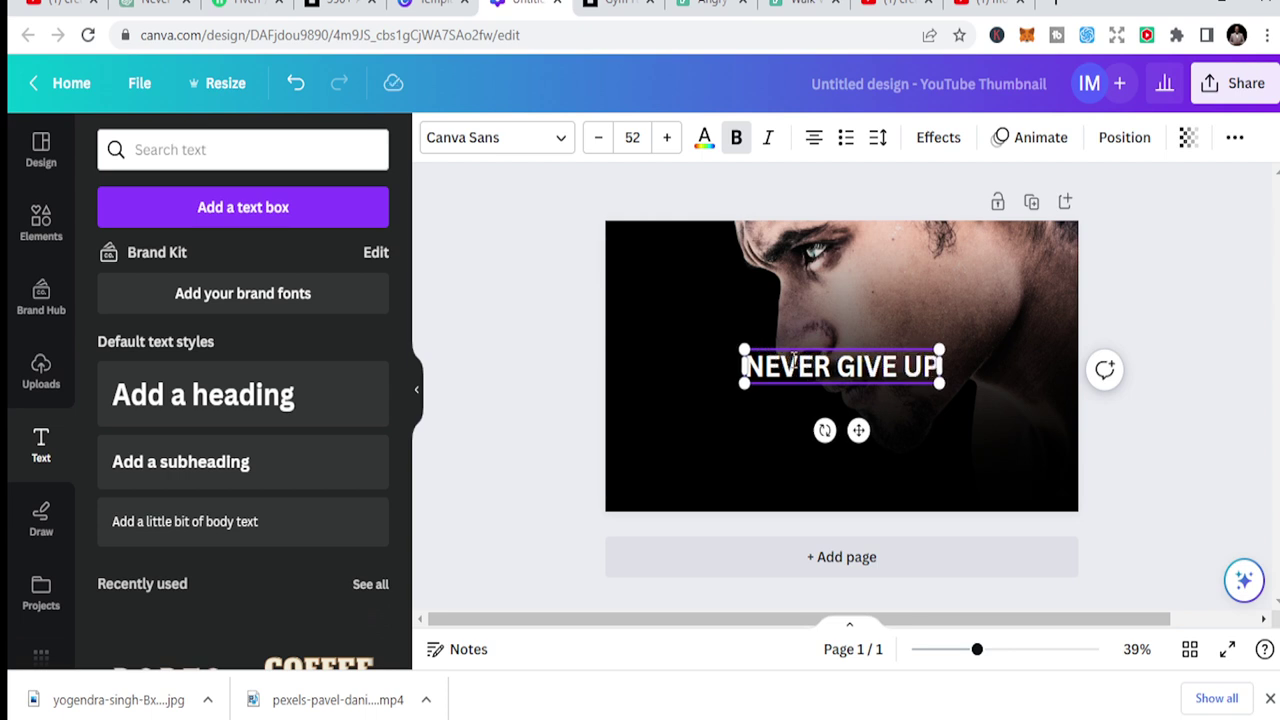
drag(804, 389, 740, 476)
click(518, 410)
click(752, 476)
click(516, 262)
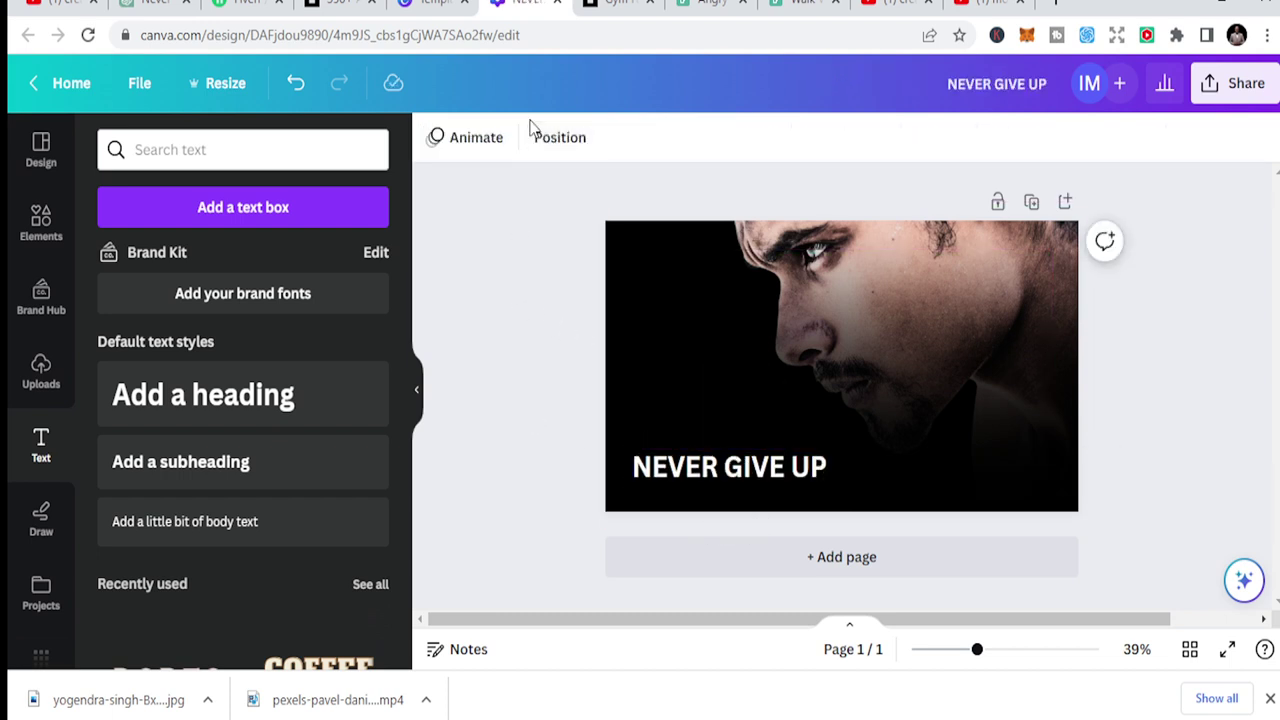
Increase the font size of the NEVER GIVE UP heading slightly, then deselect it
click(703, 477)
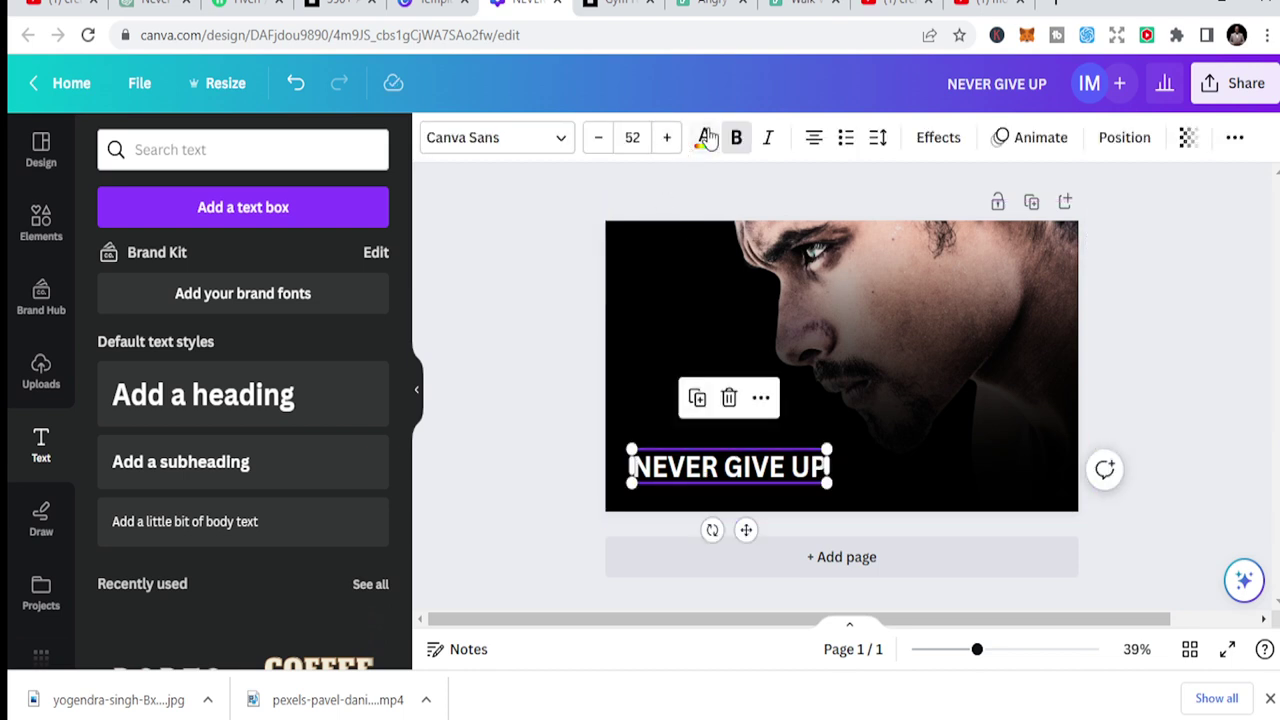
click(632, 137)
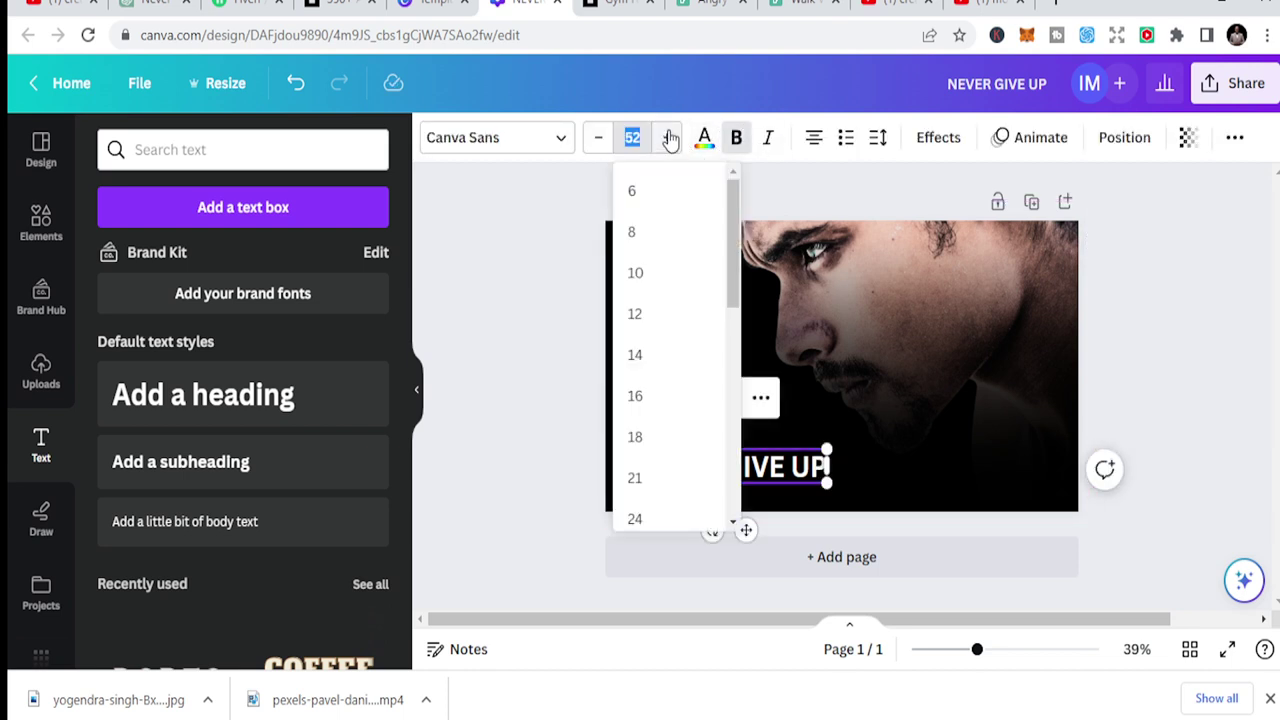
click(667, 137)
click(668, 138)
click(668, 138)
click(526, 281)
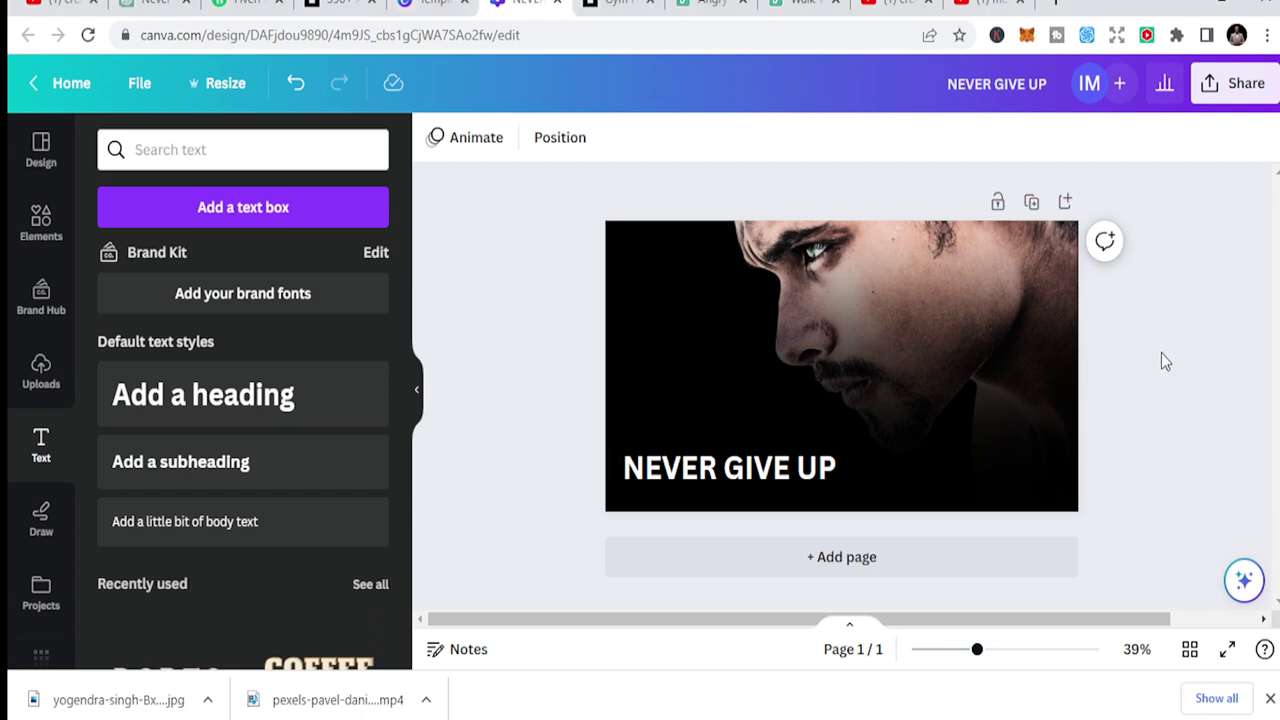
Add a second page and fill it with the uploaded dark close-up photo of a man's eyes and nose
click(880, 560)
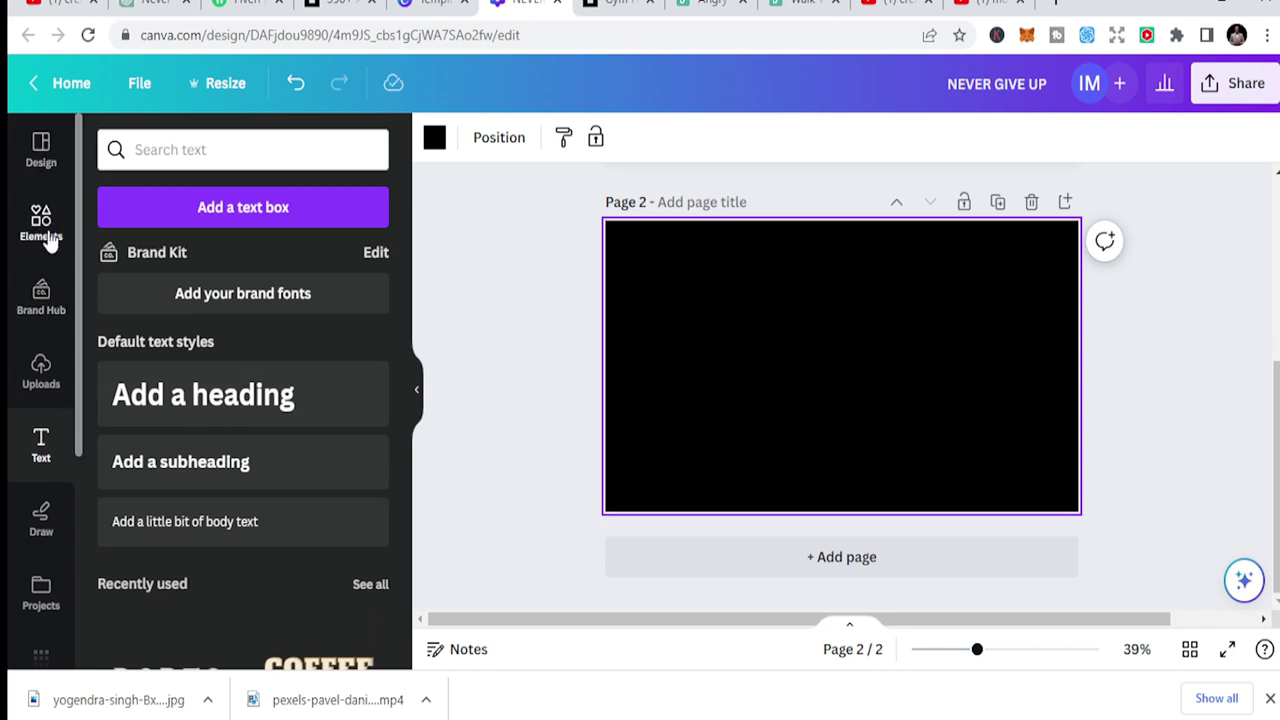
click(43, 368)
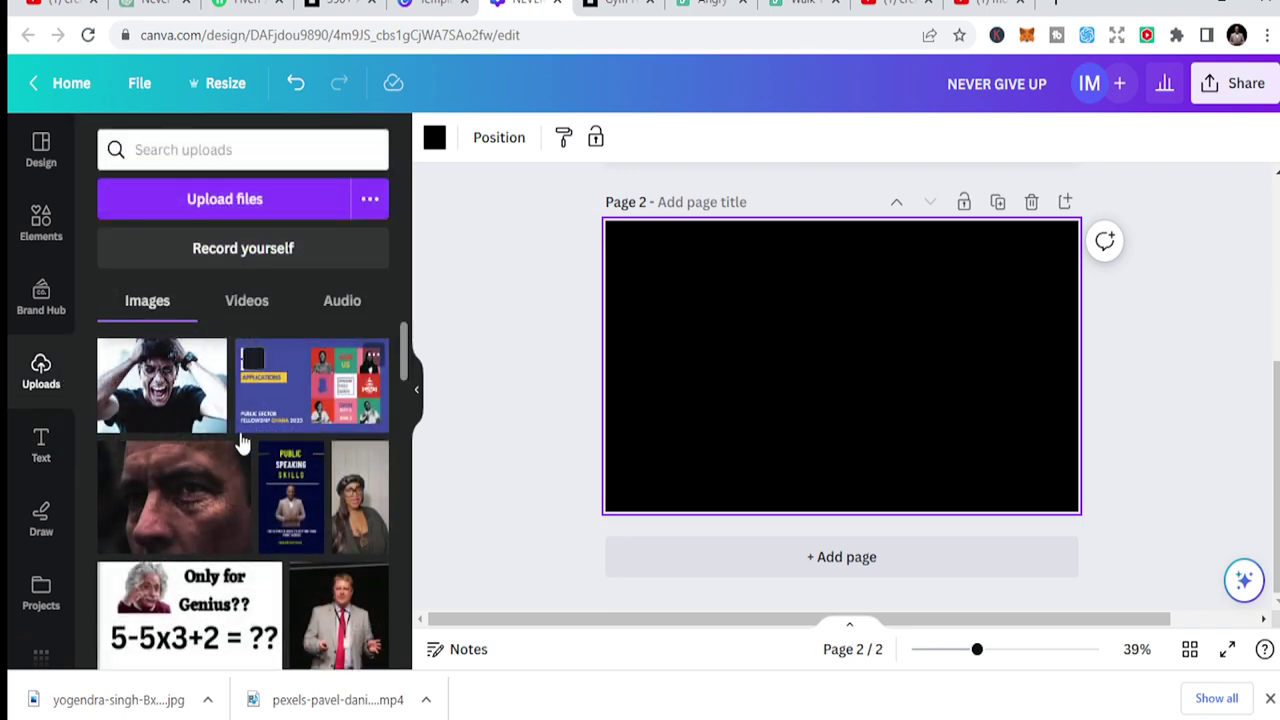
click(170, 490)
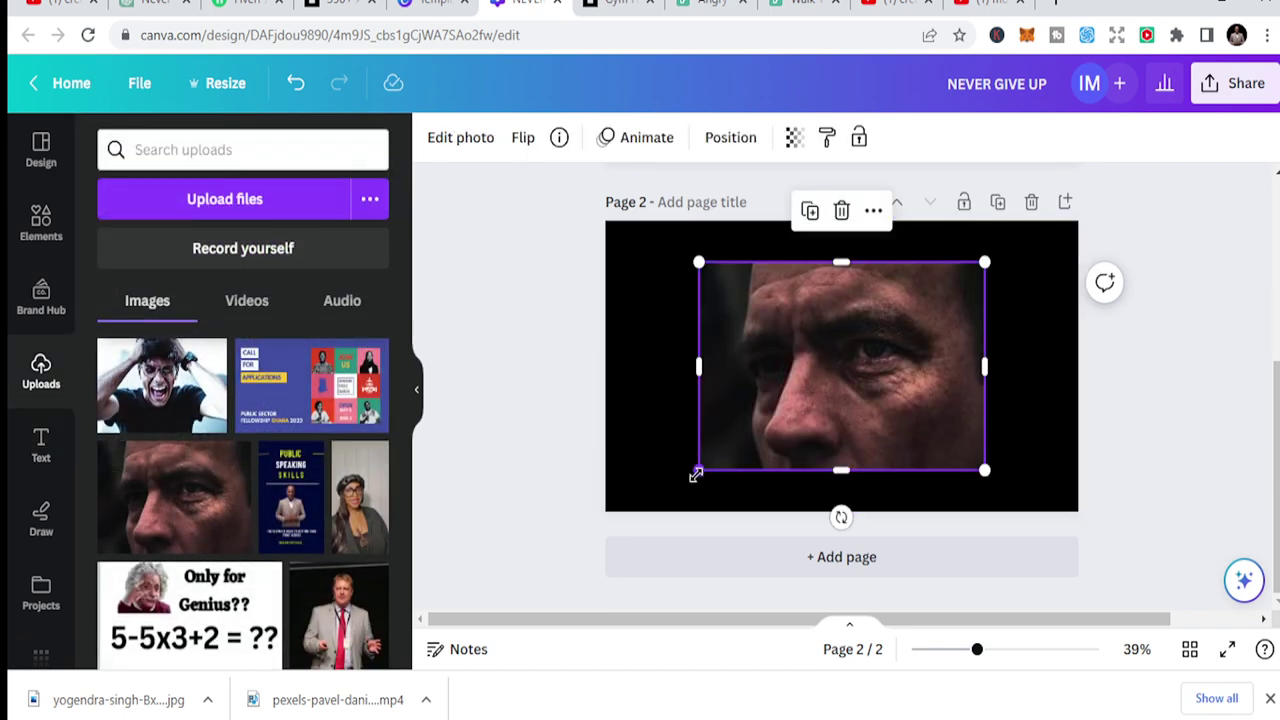
drag(695, 476, 642, 512)
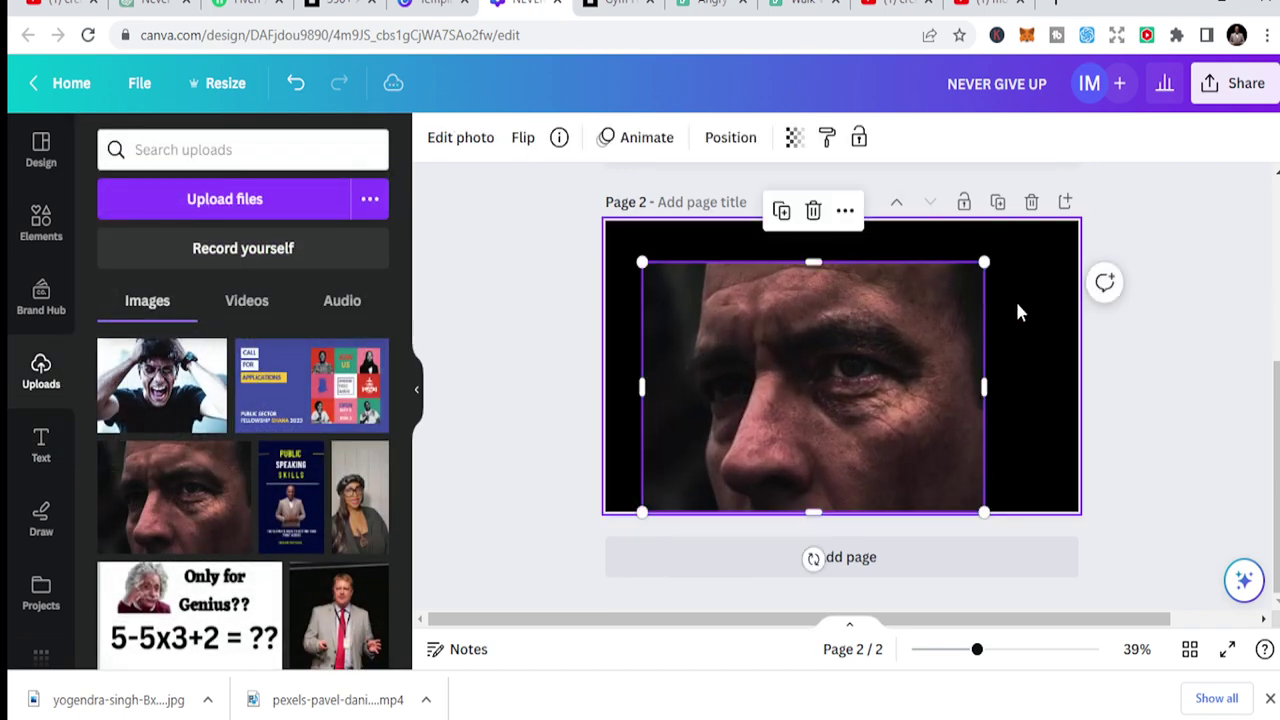
drag(981, 256, 1051, 213)
drag(1051, 364, 1082, 366)
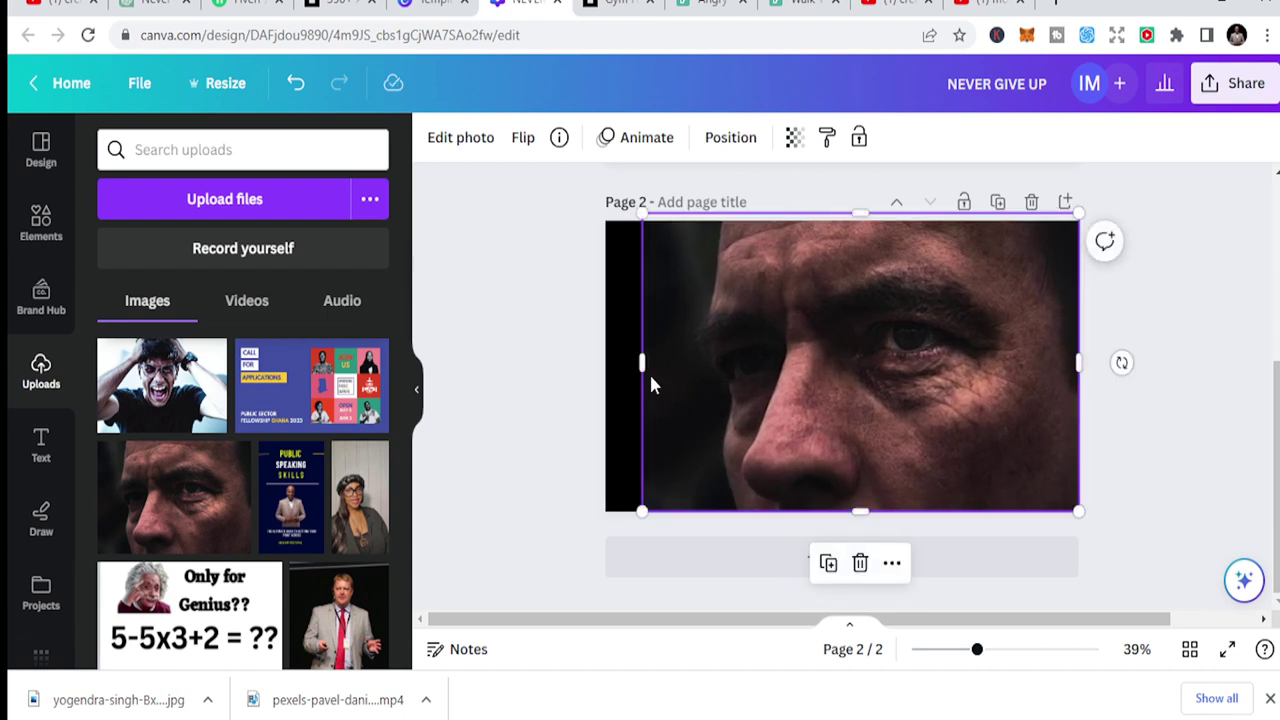
drag(646, 364, 605, 366)
Remove the background of the close-up face photo on page 2
click(452, 140)
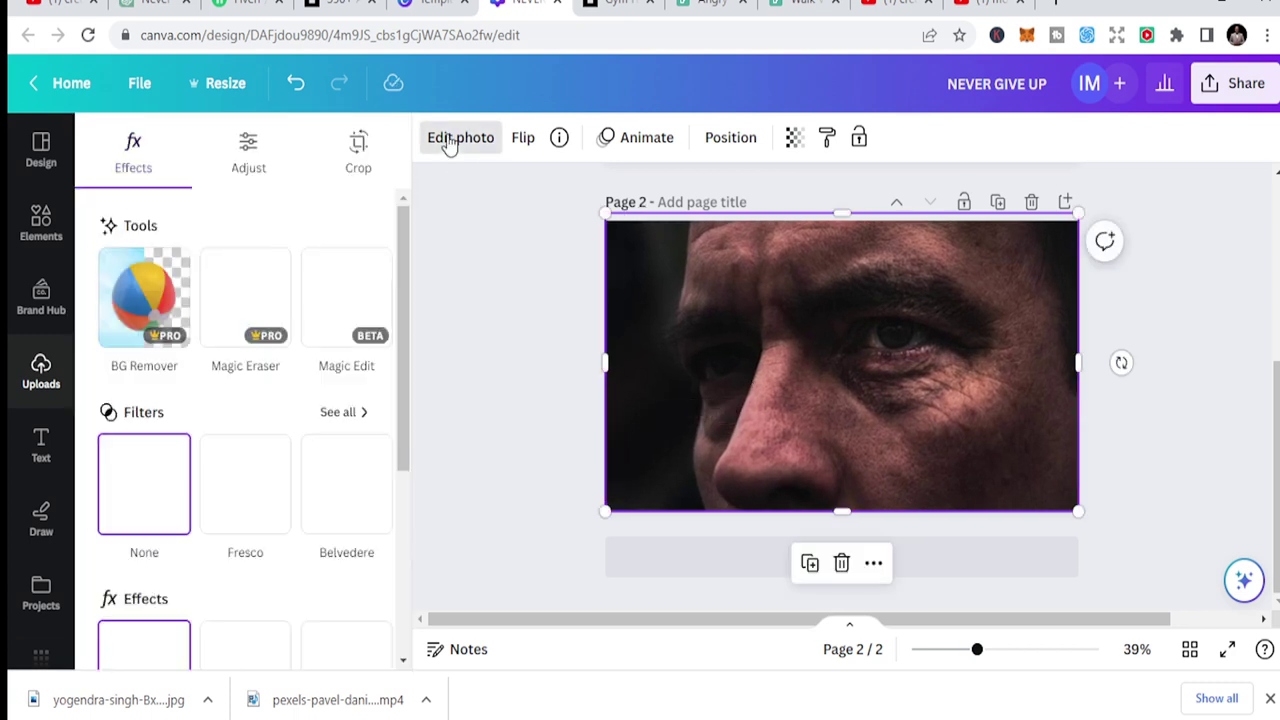
click(148, 285)
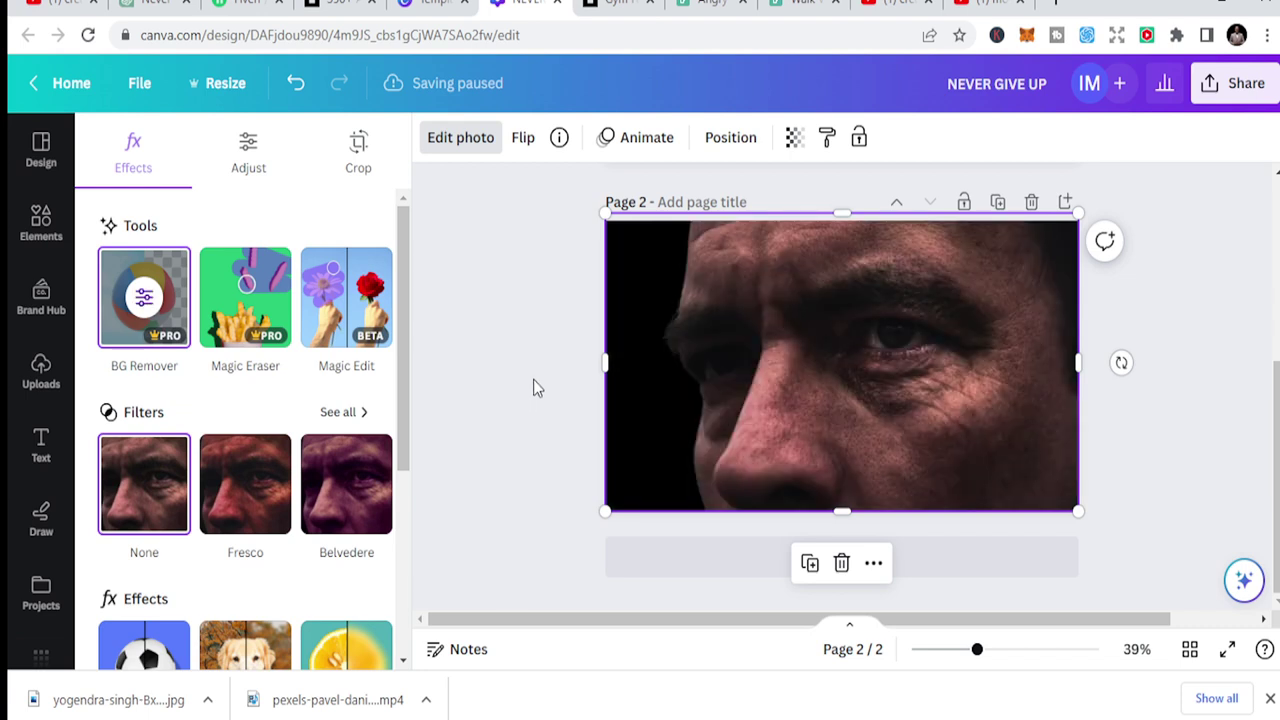
key(Escape)
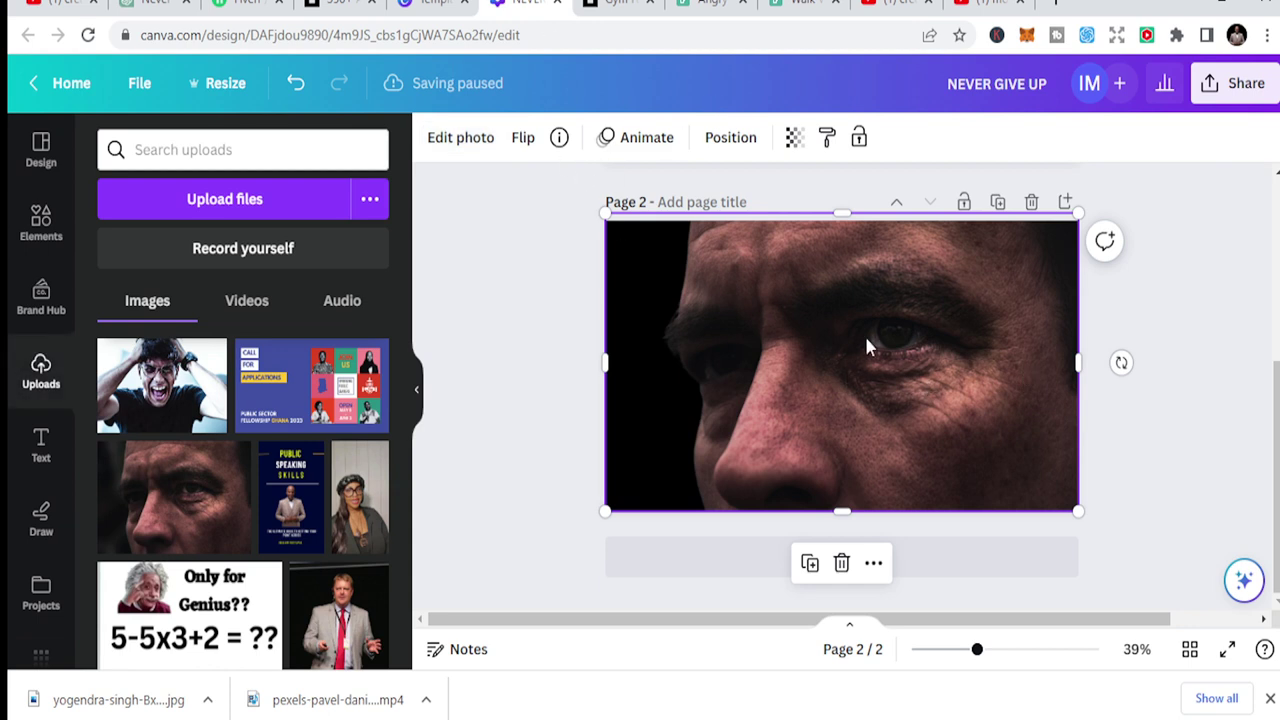
Raise the contrast of the close-up face photo on page 2 and leave the photo adjustments
click(465, 146)
scroll(285, 450, down, 1)
scroll(287, 420, up, 1)
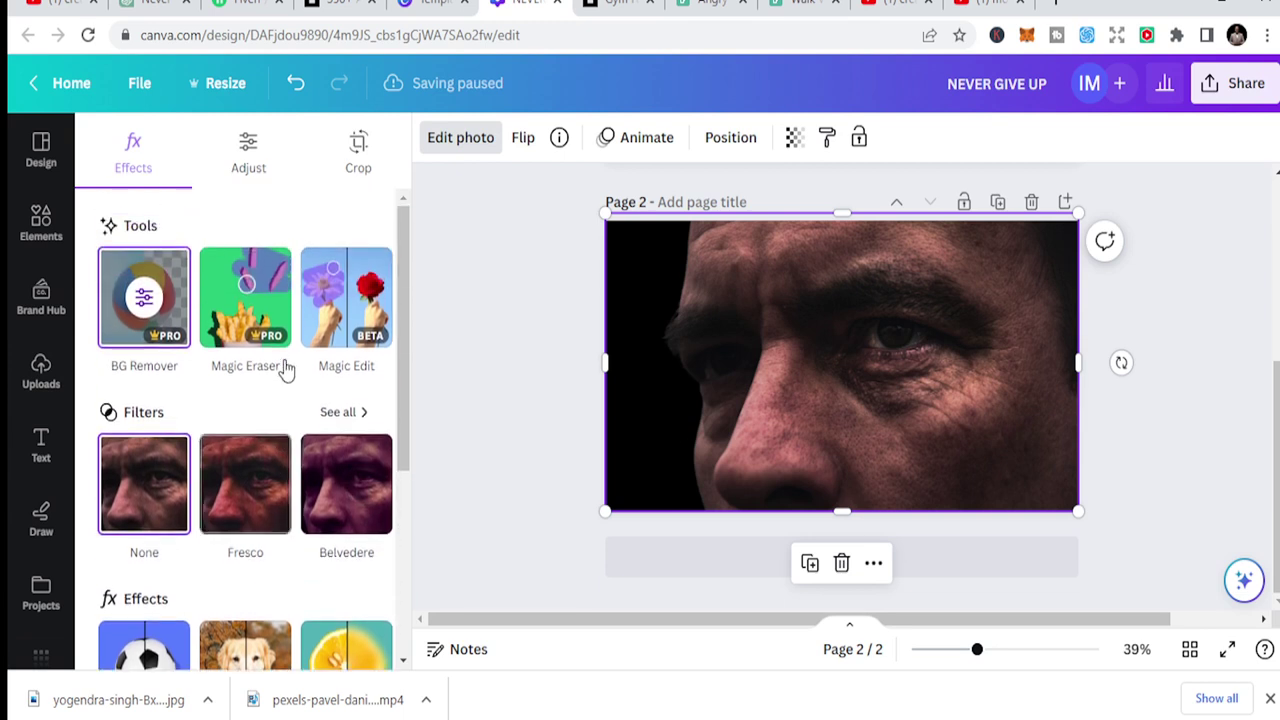
click(249, 162)
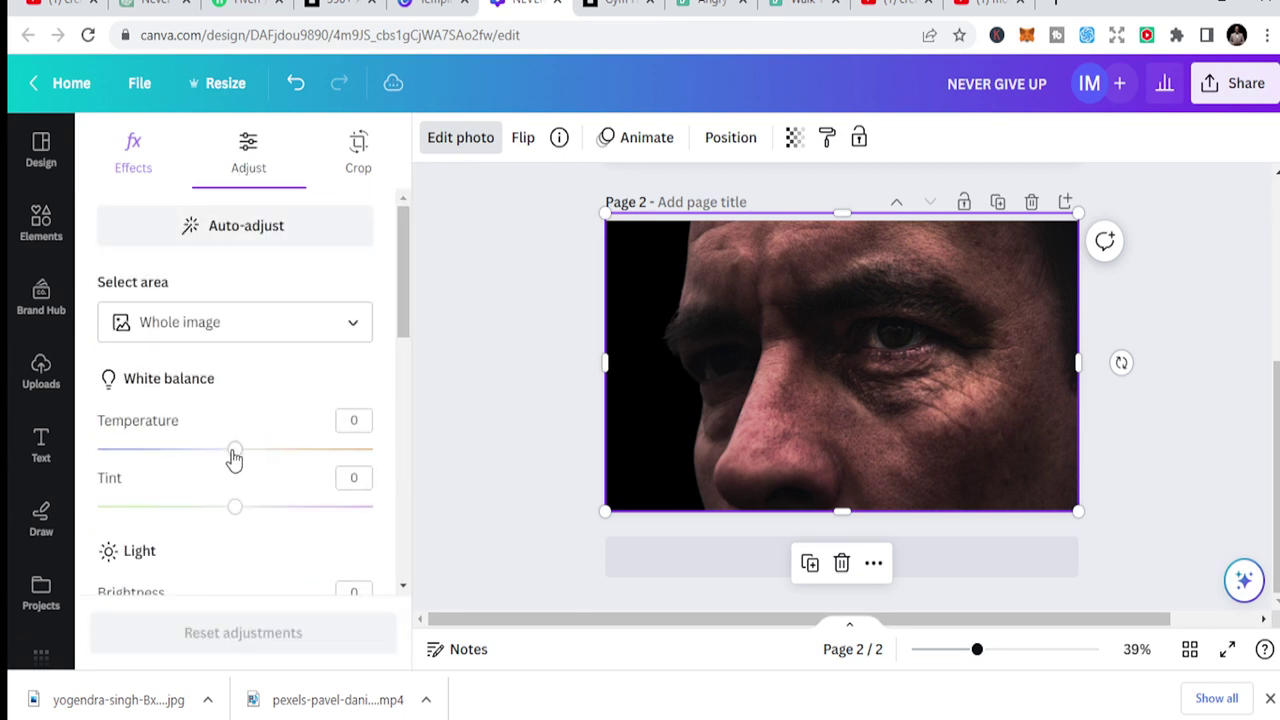
scroll(226, 466, down, 2)
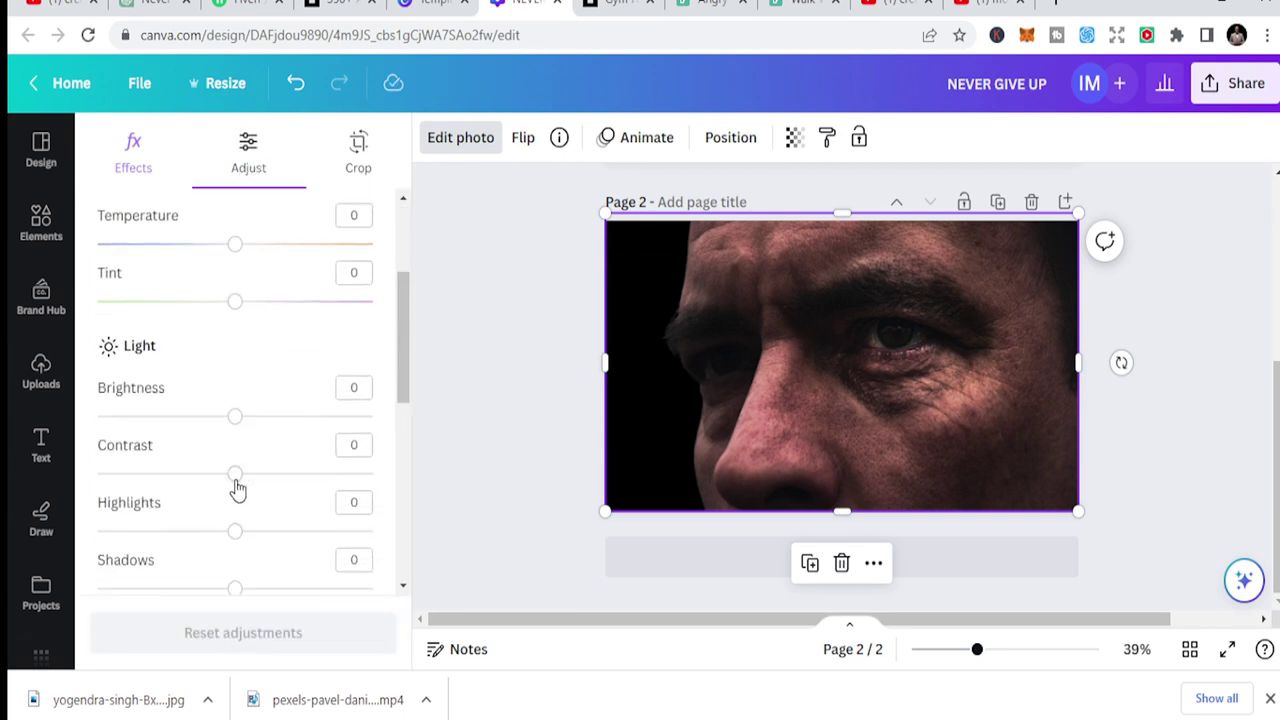
drag(237, 487, 291, 479)
key(Escape)
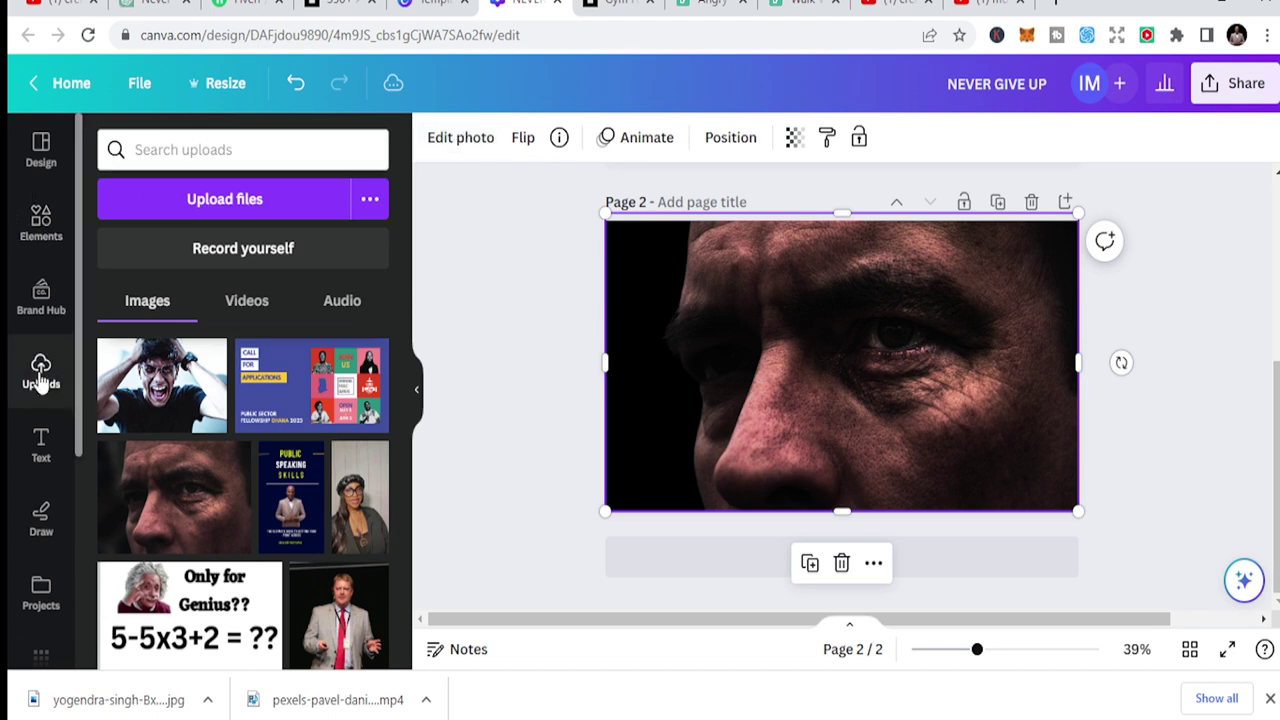
Add a heading reading NEVER GIVE UP to page 2
click(41, 448)
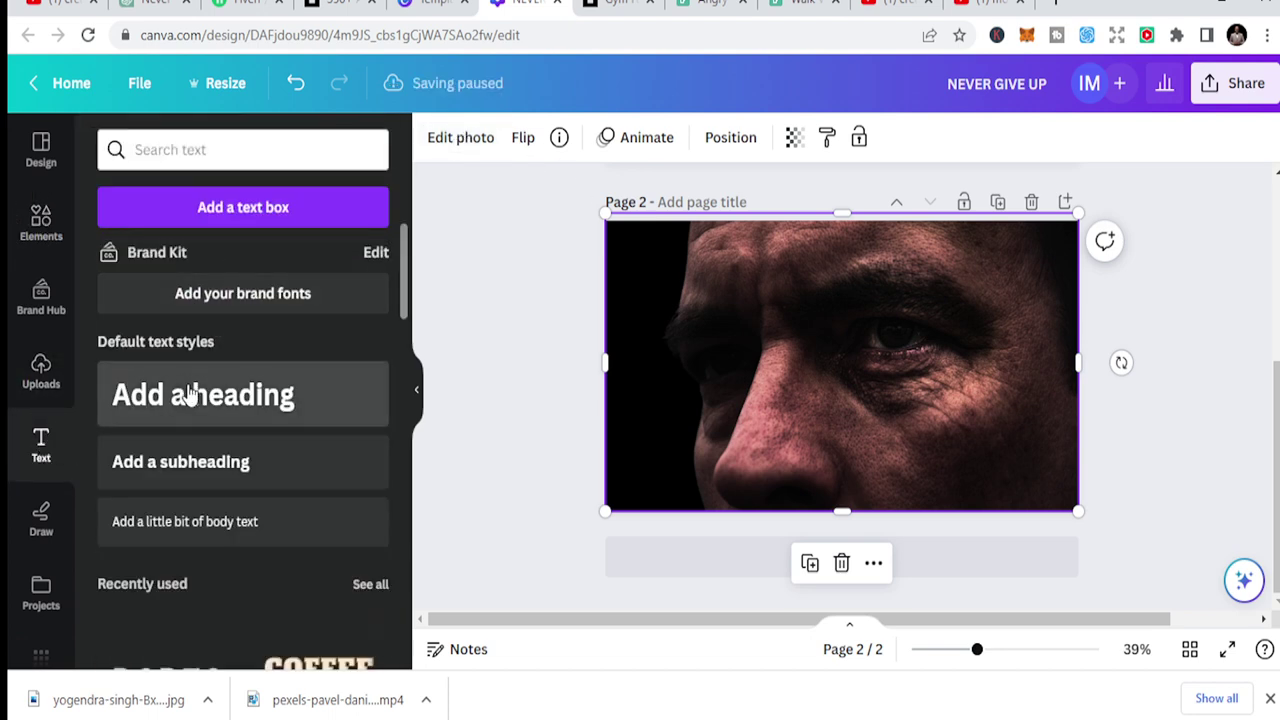
click(190, 395)
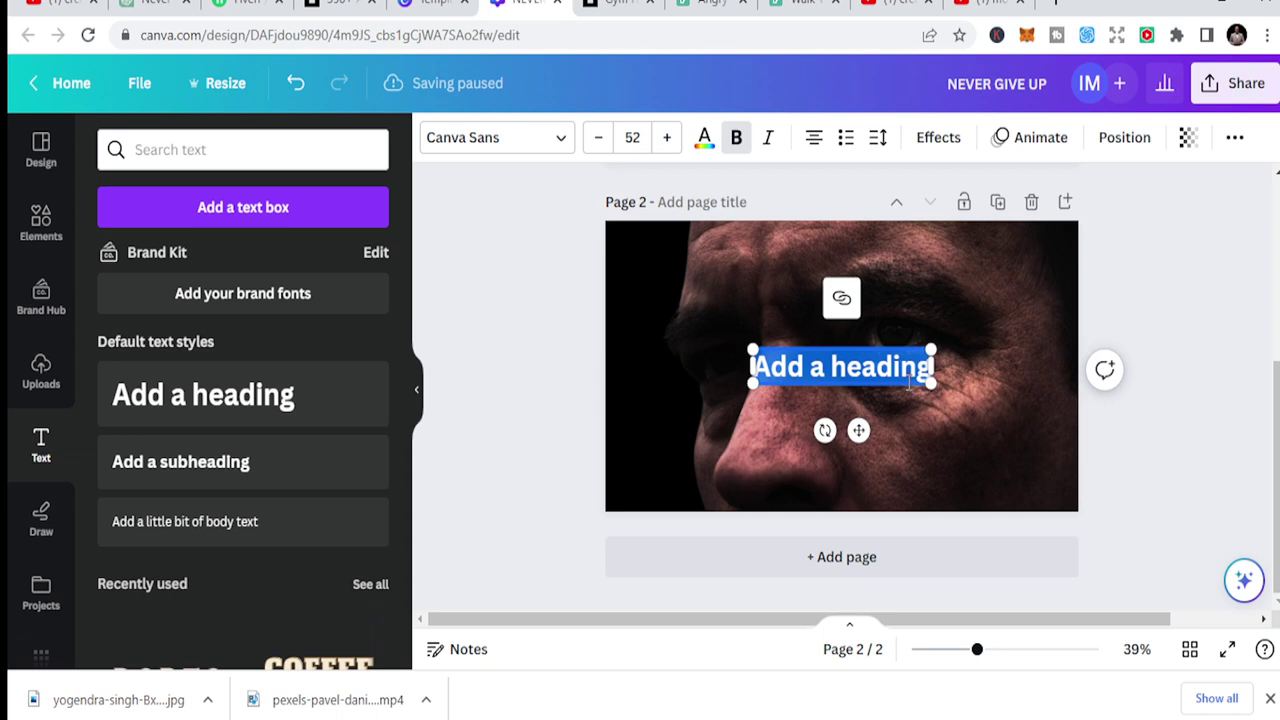
text(NEVER)
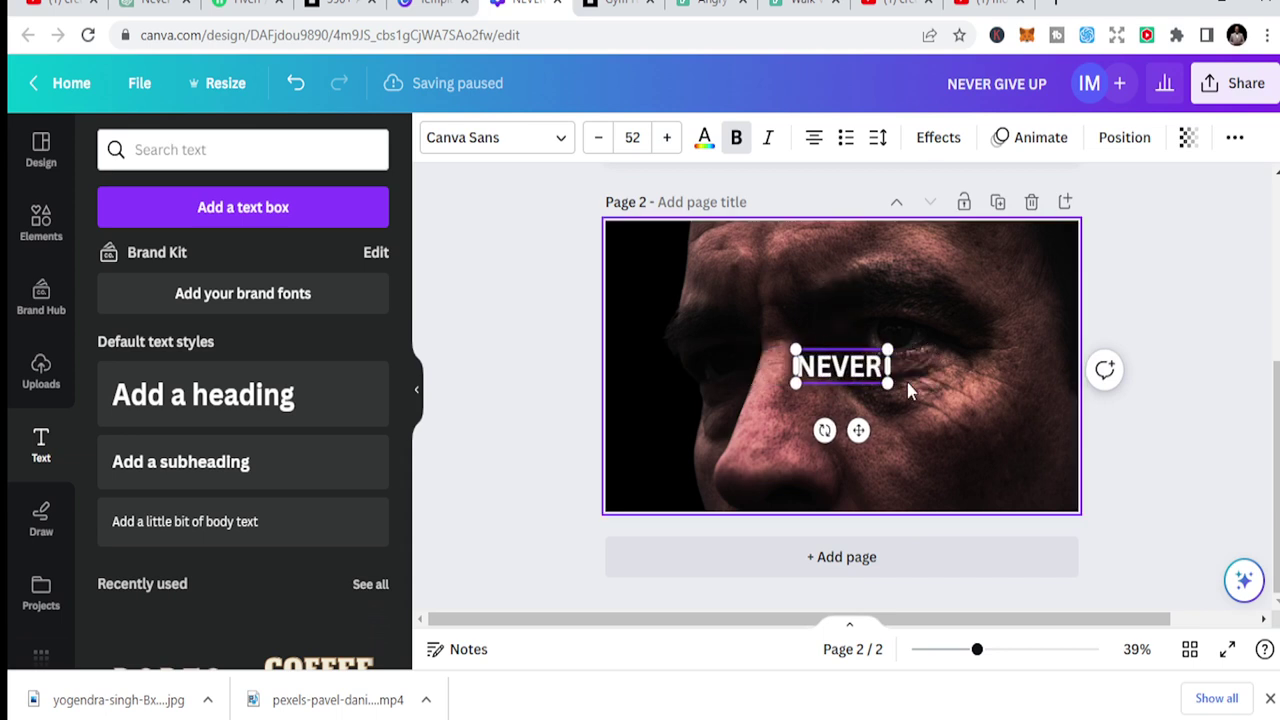
text( GI)
text(VE)
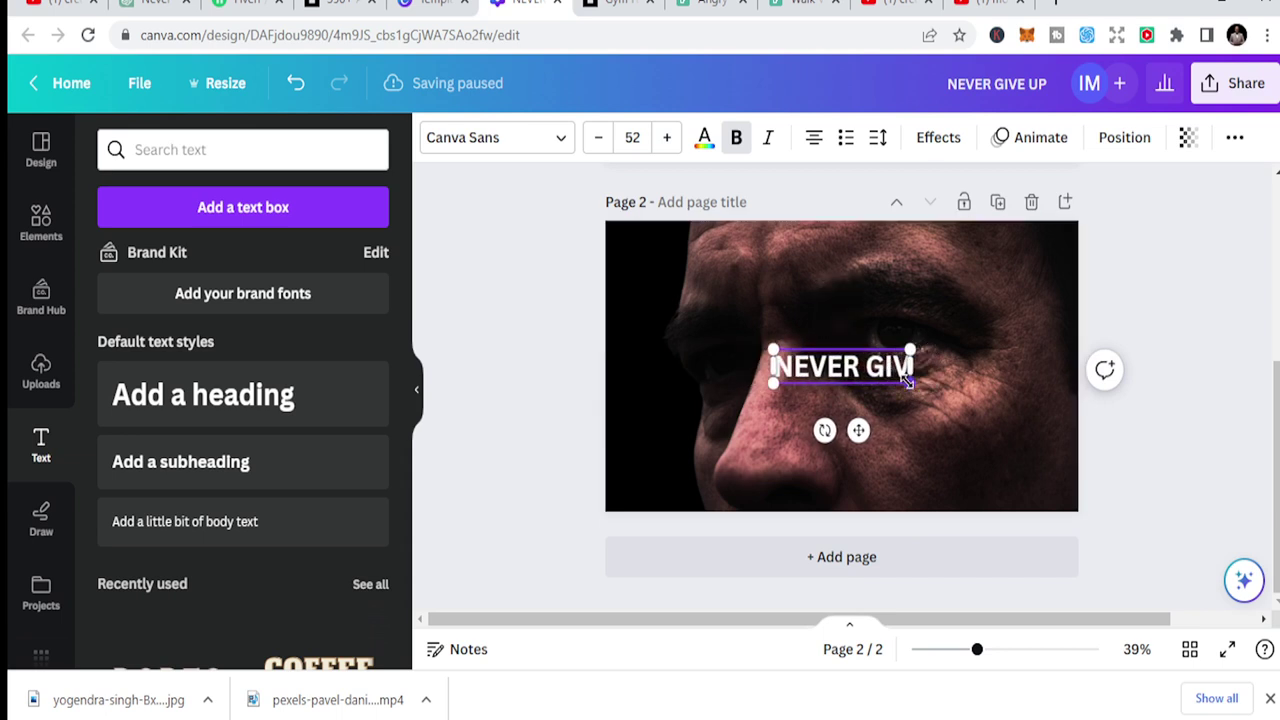
text( UP)
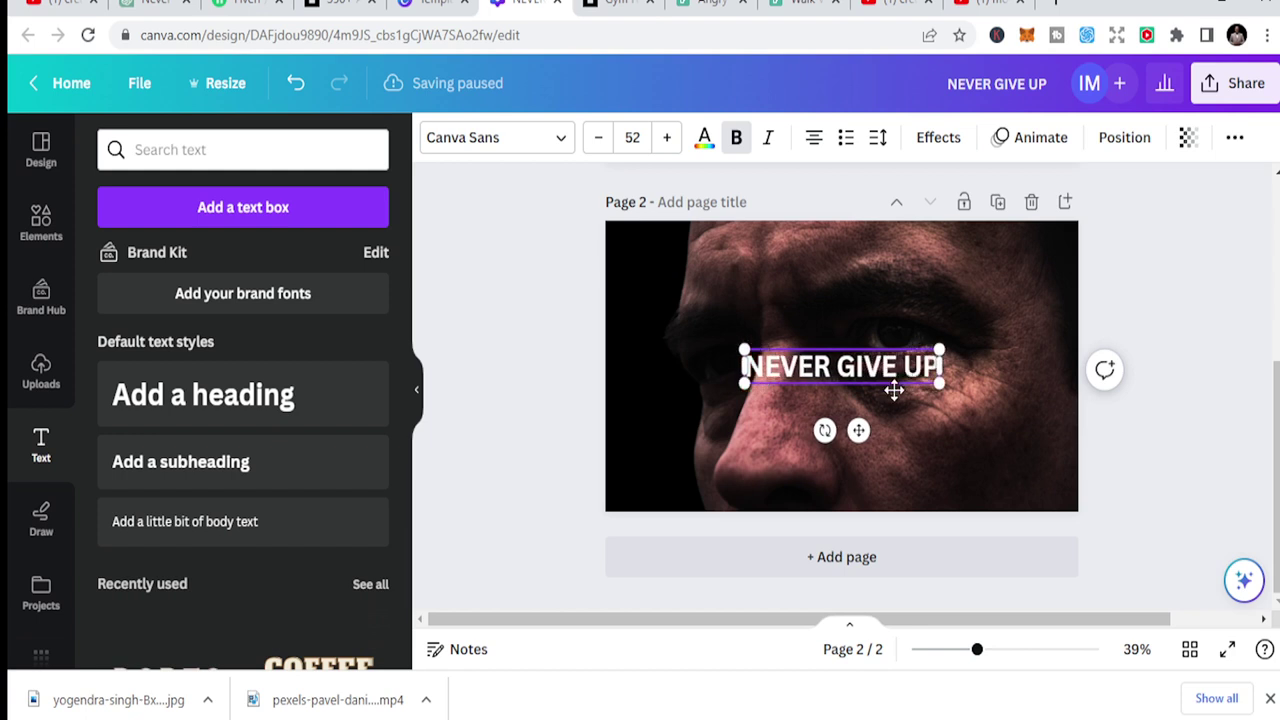
Move the page 2 heading to the photo's lower-right corner and shrink it to font size 43.7
drag(893, 390, 999, 485)
drag(848, 446, 881, 456)
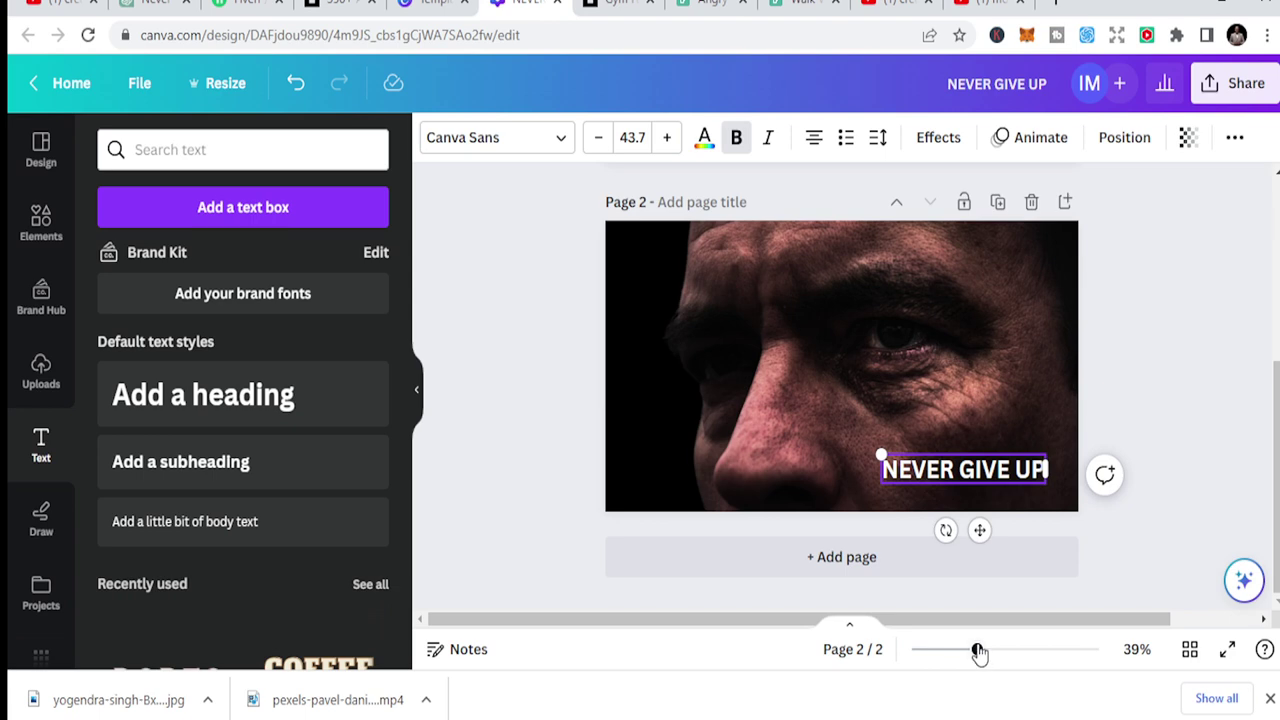
mouse_move(979, 651)
mouse_down()
mouse_move(1017, 651)
mouse_move(998, 657)
mouse_up()
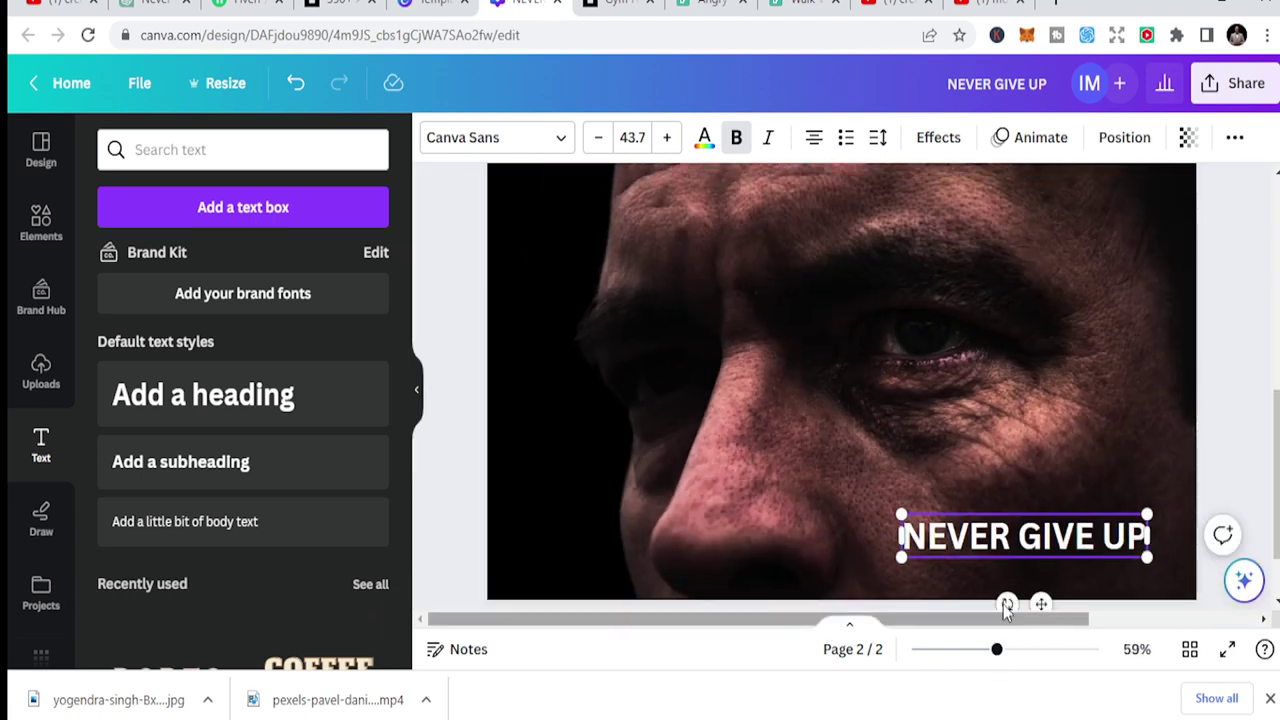
click(458, 472)
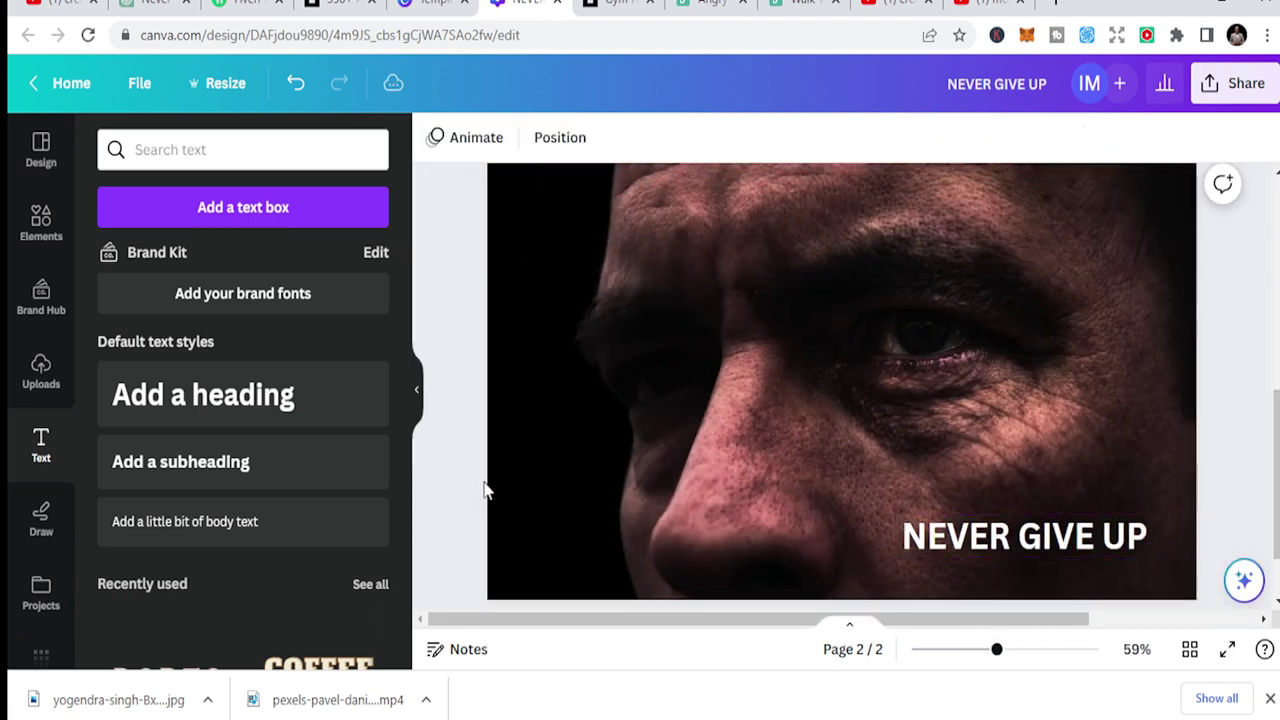
click(1017, 555)
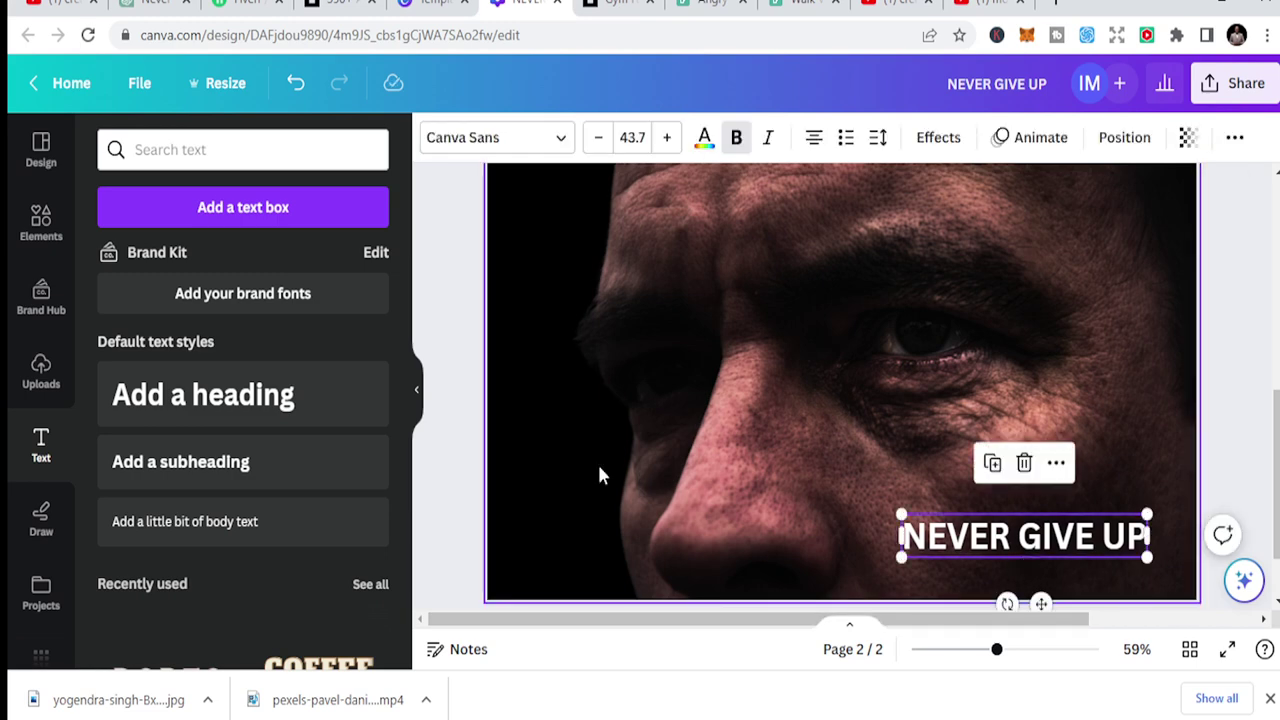
click(457, 449)
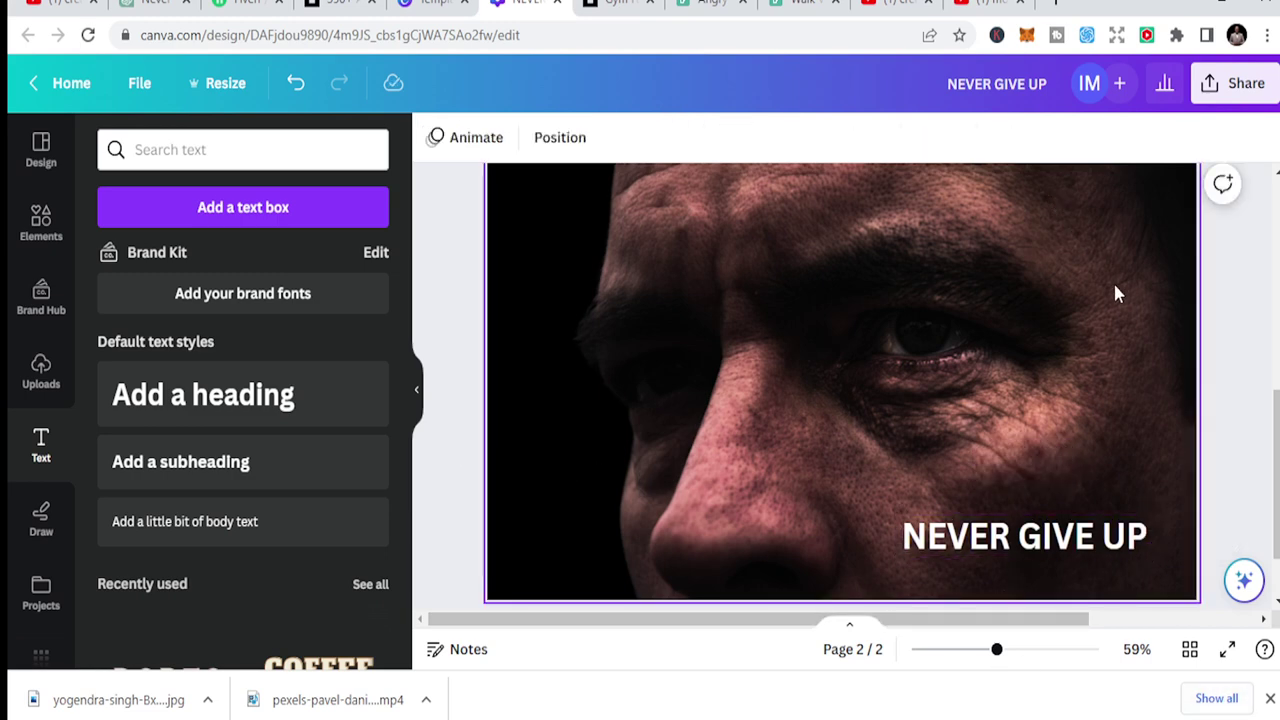
Compare the finished thumbnails on page 1 and page 2
scroll(1110, 300, up, 3)
scroll(1100, 320, down, 5)
scroll(864, 265, up, 5)
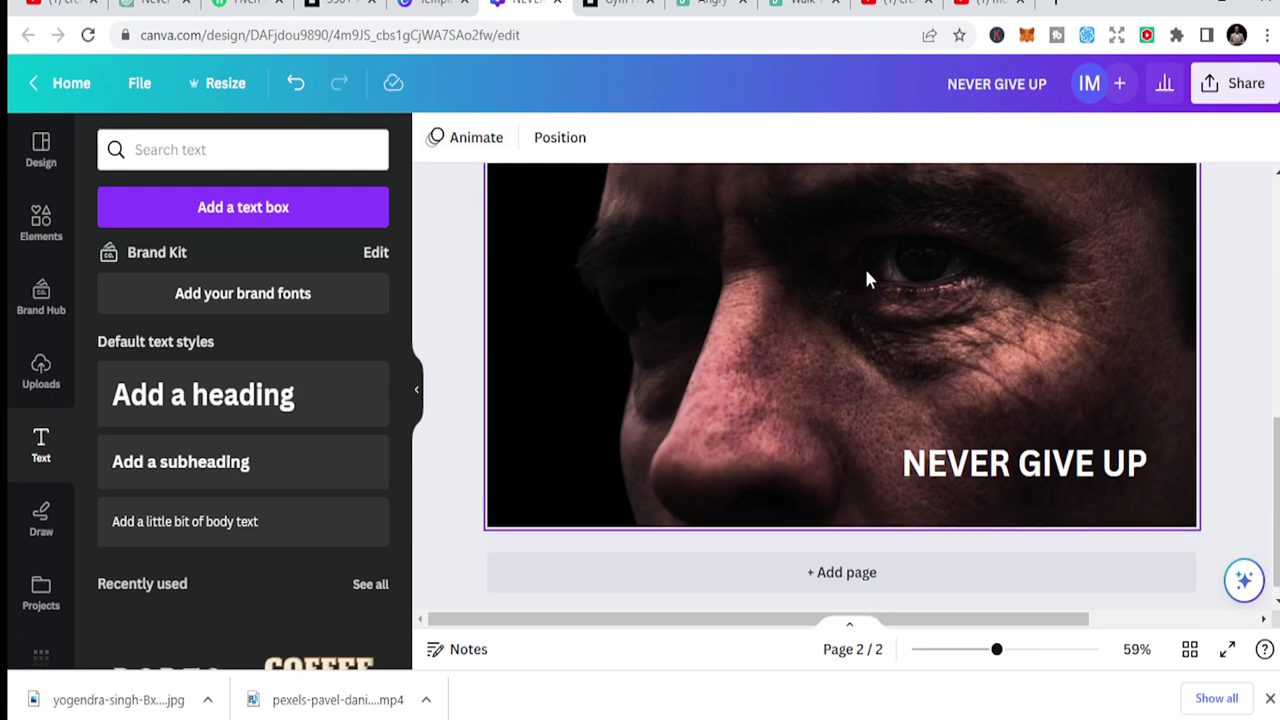
scroll(873, 247, down, 5)
scroll(877, 297, up, 8)
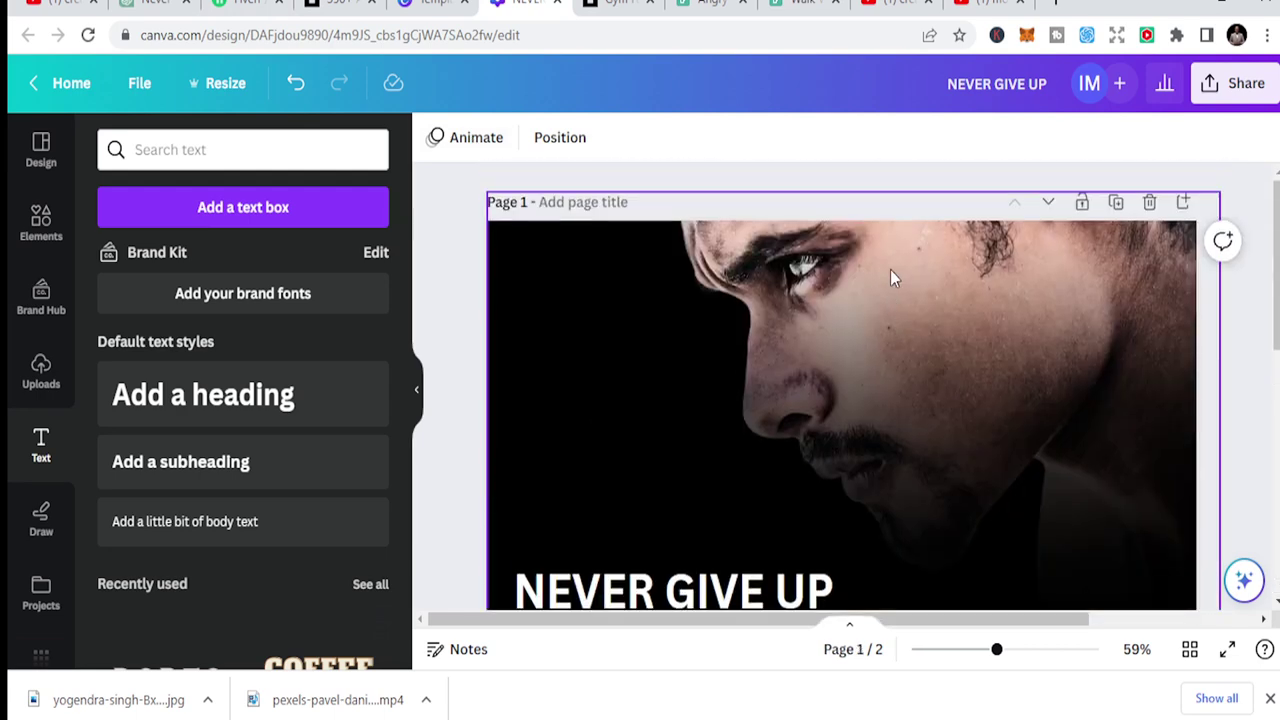
scroll(890, 280, down, 5)
scroll(897, 315, up, 2)
scroll(897, 313, up, 6)
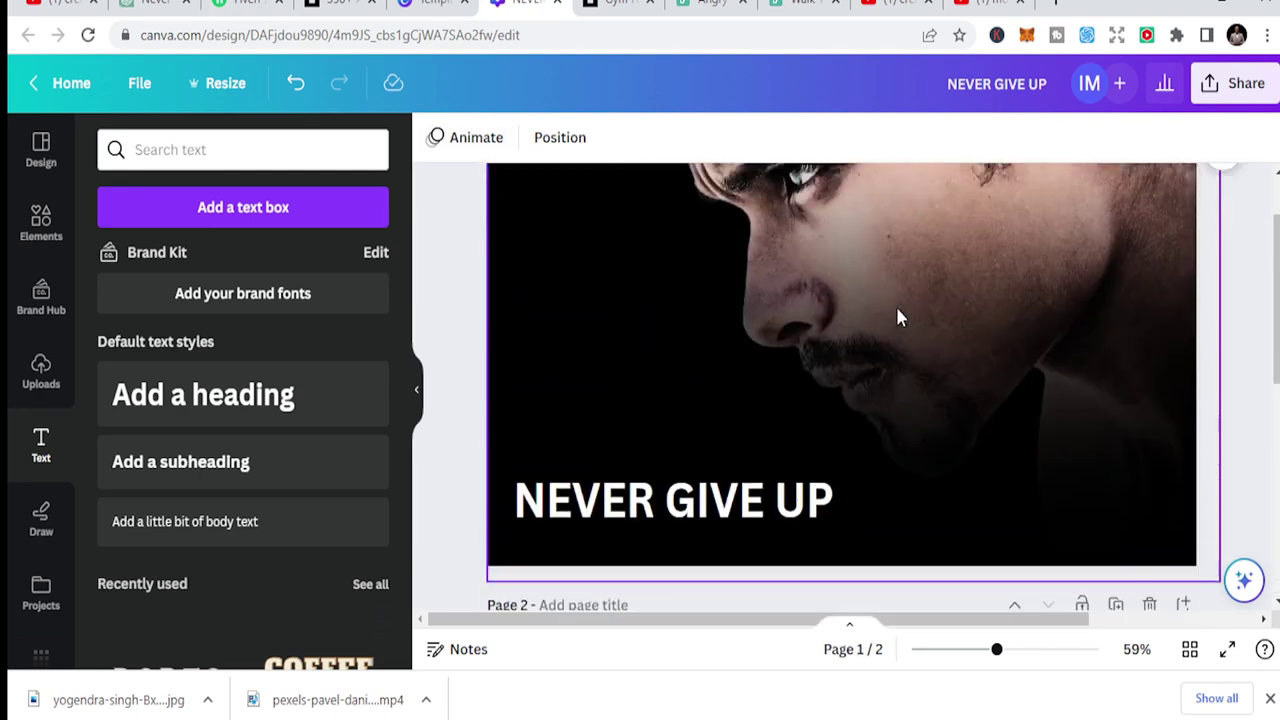
scroll(900, 325, down, 5)
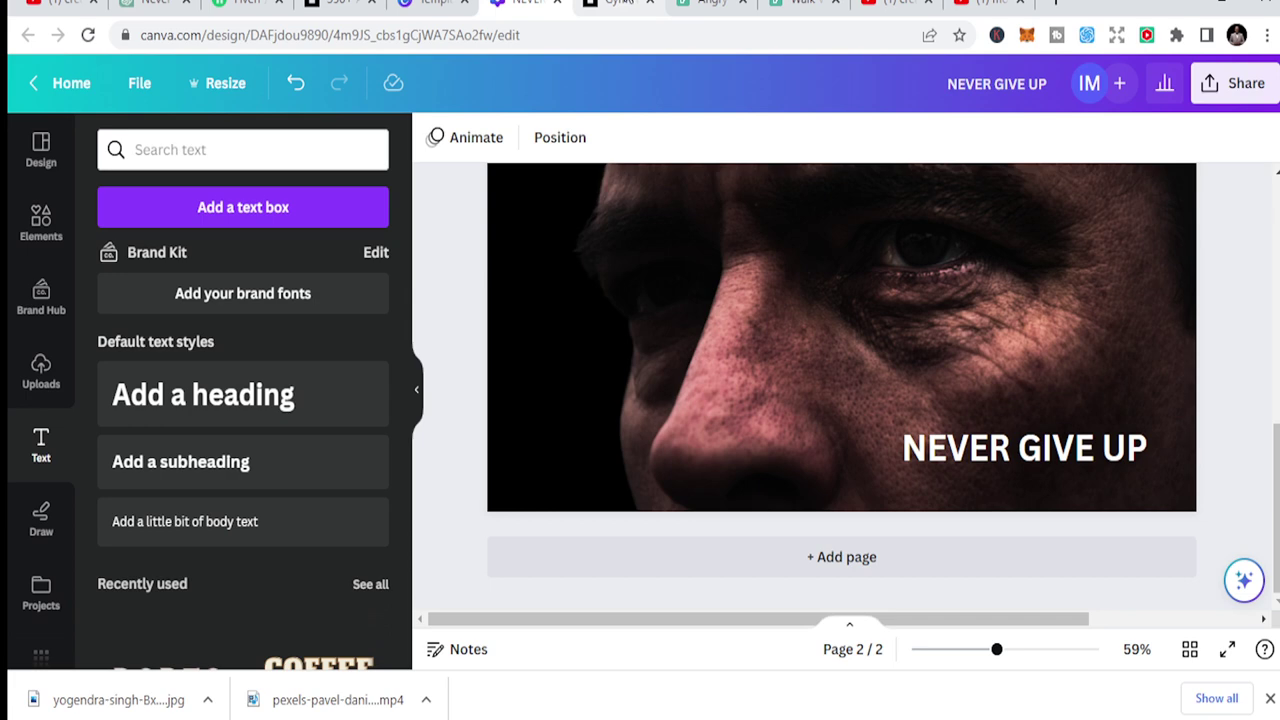
Switch to the browser page with the Unsplash gym face results and go to google.com there
click(621, 4)
click(568, 38)
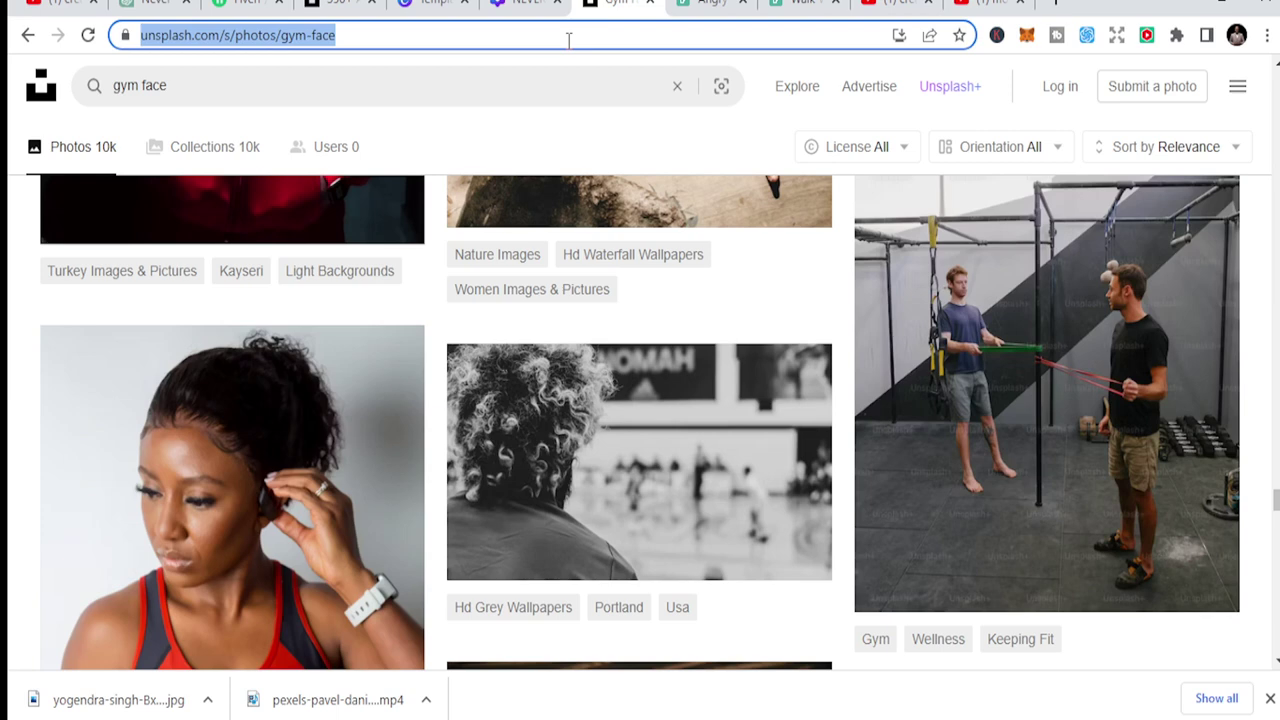
text(g)
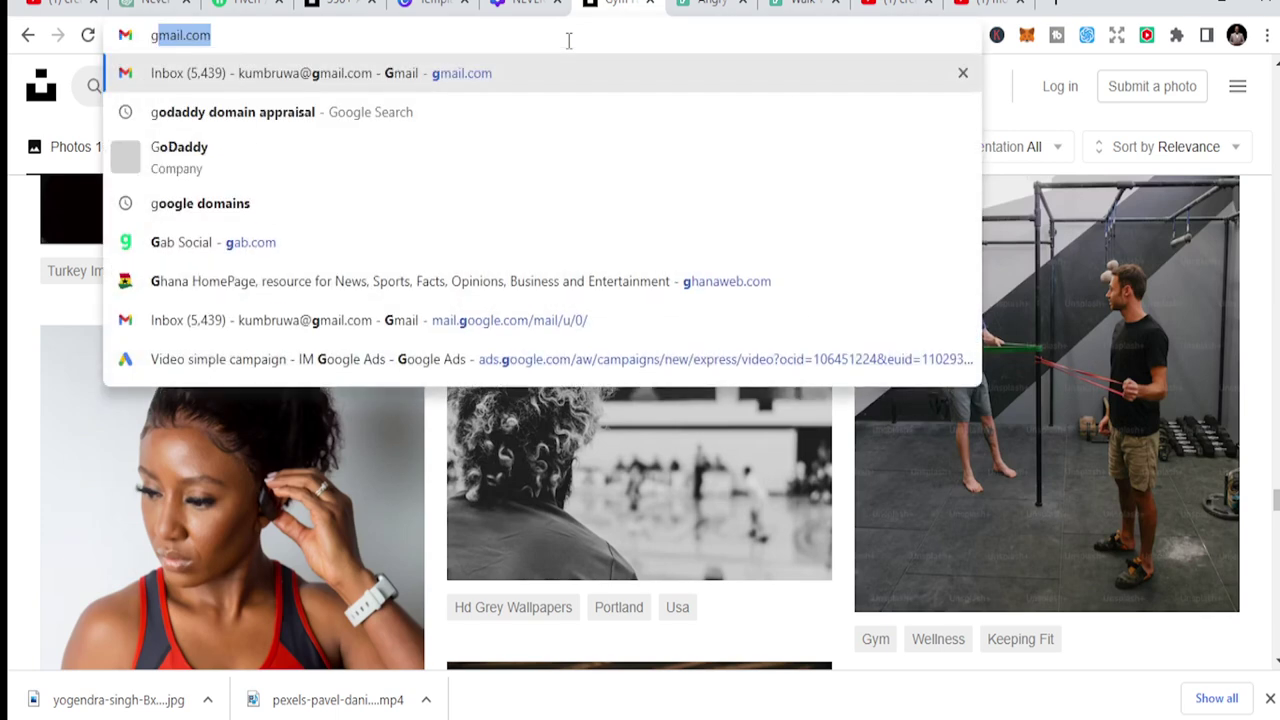
text(oogle)
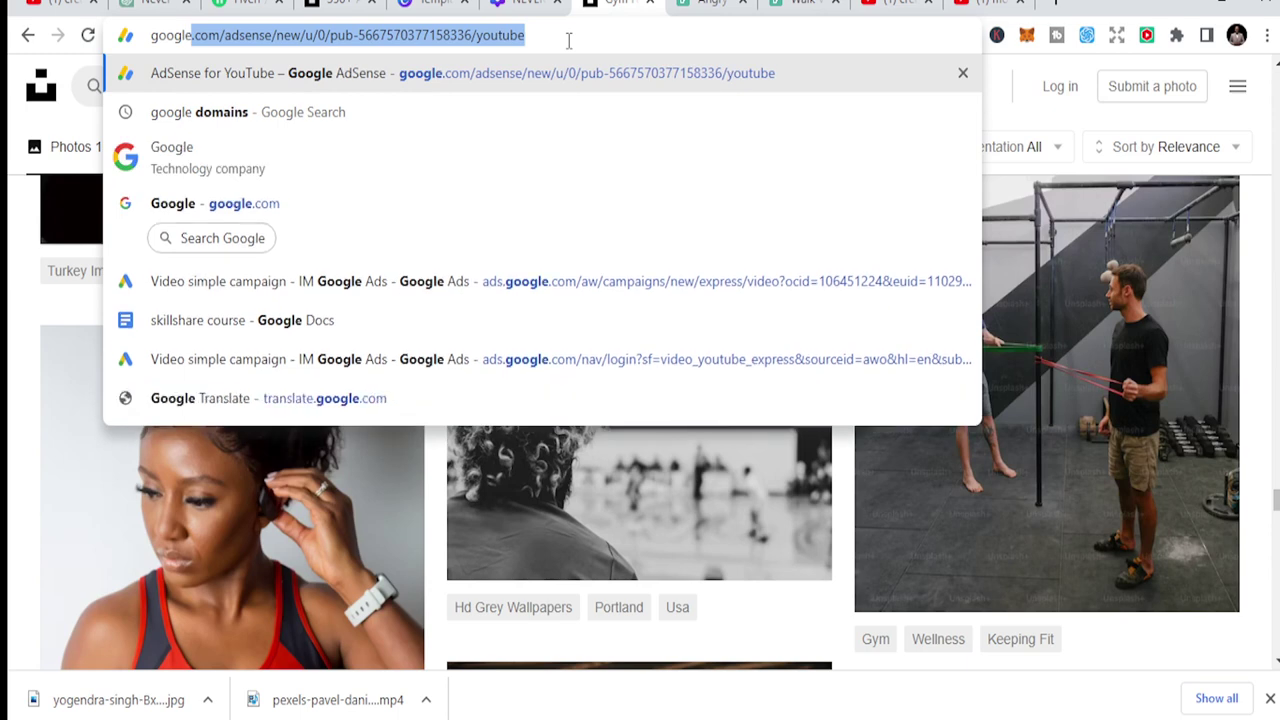
text(.com)
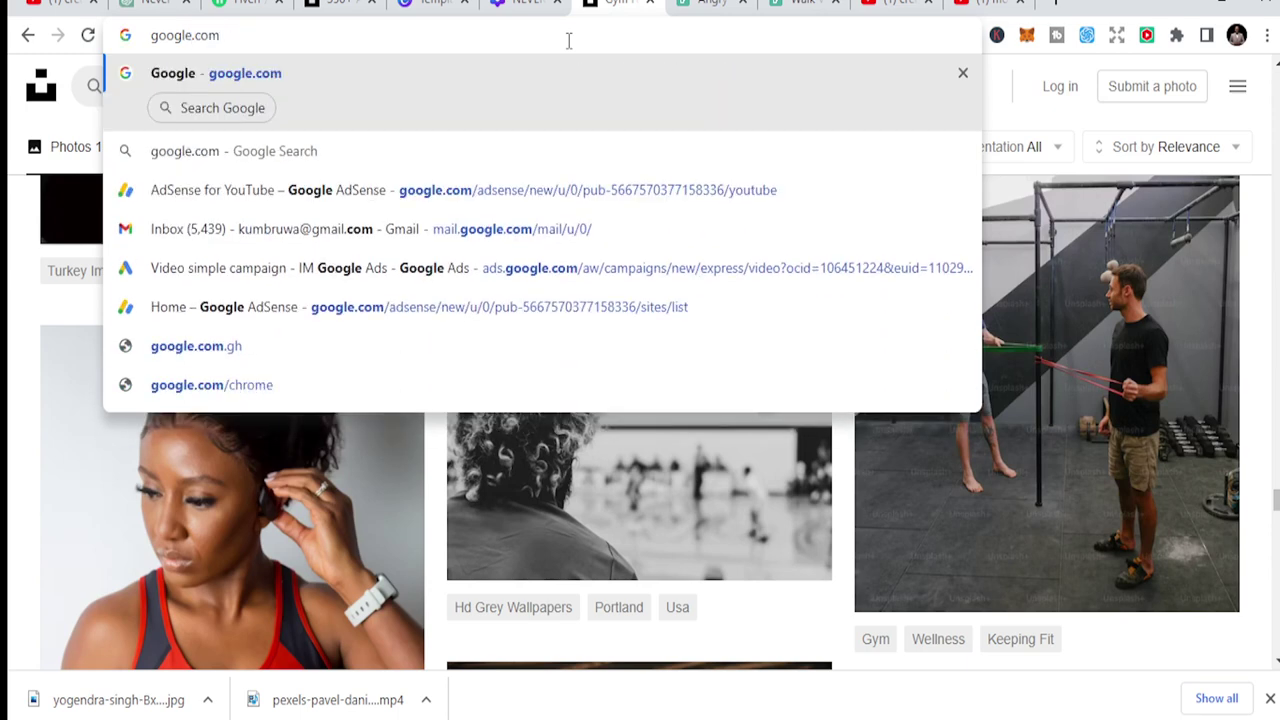
key(Return)
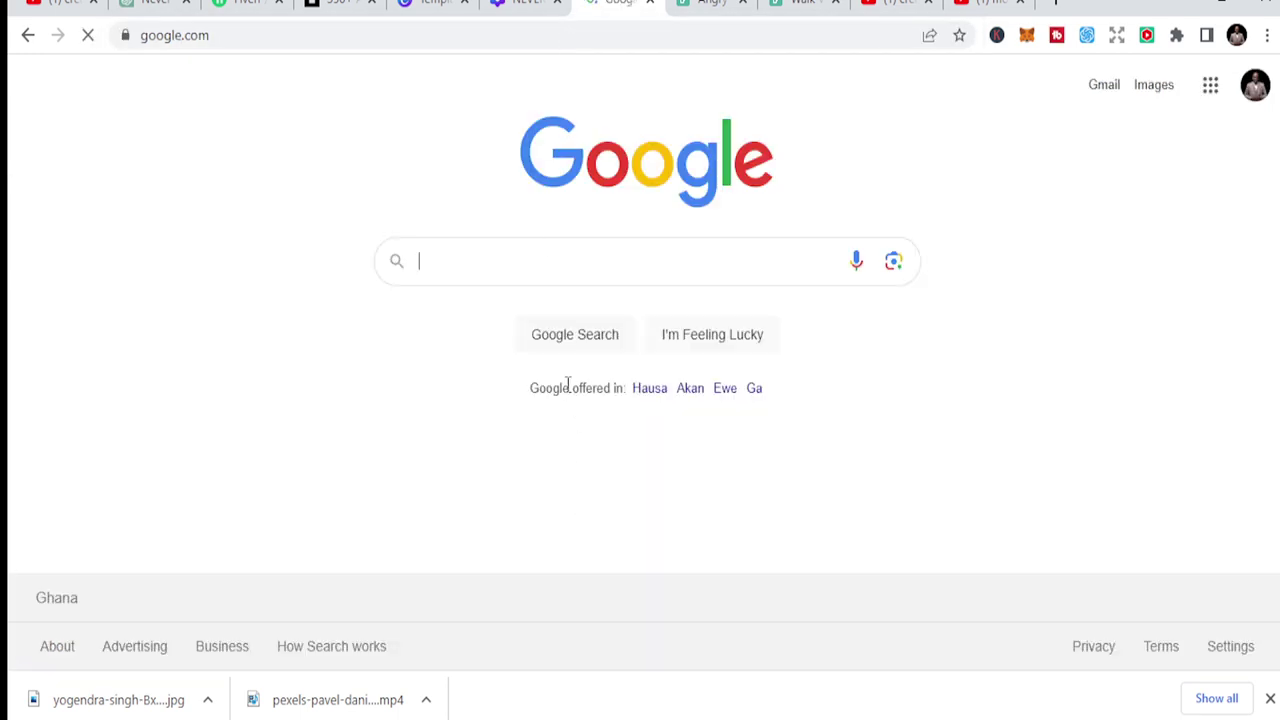
Search Google for steve jobs and show the image results
click(605, 251)
text(steve )
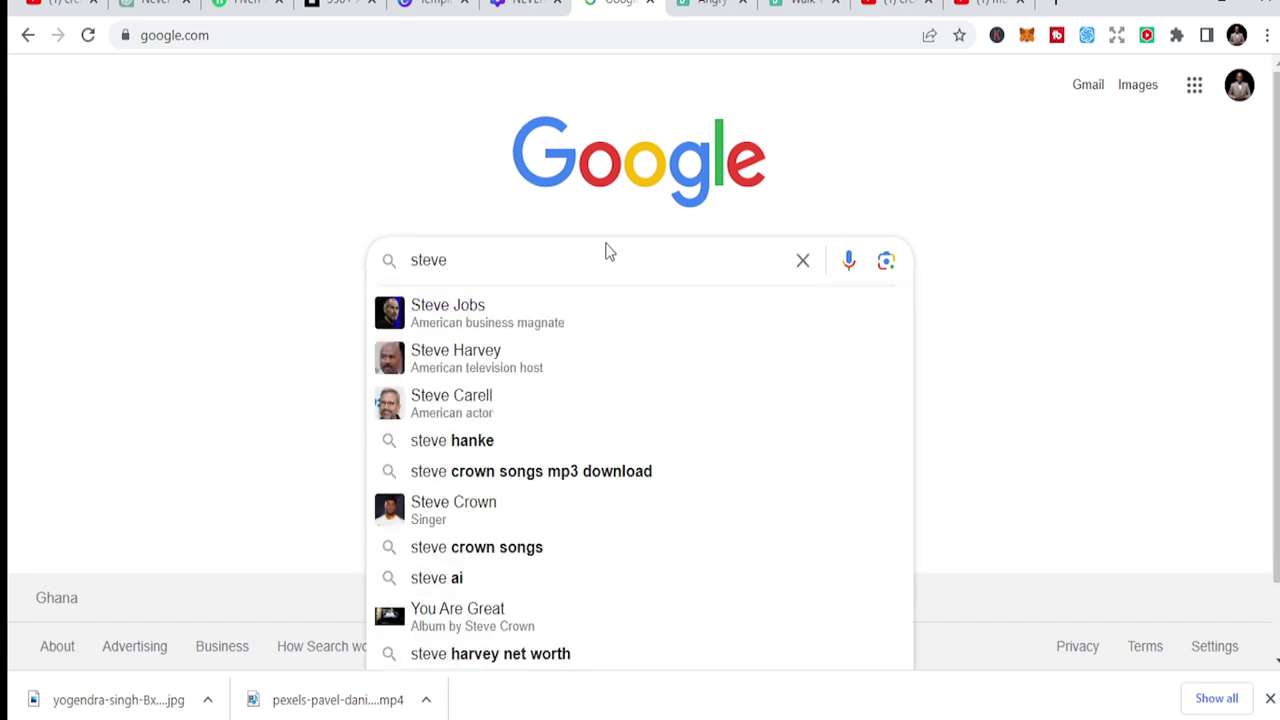
text(jobs)
key(Return)
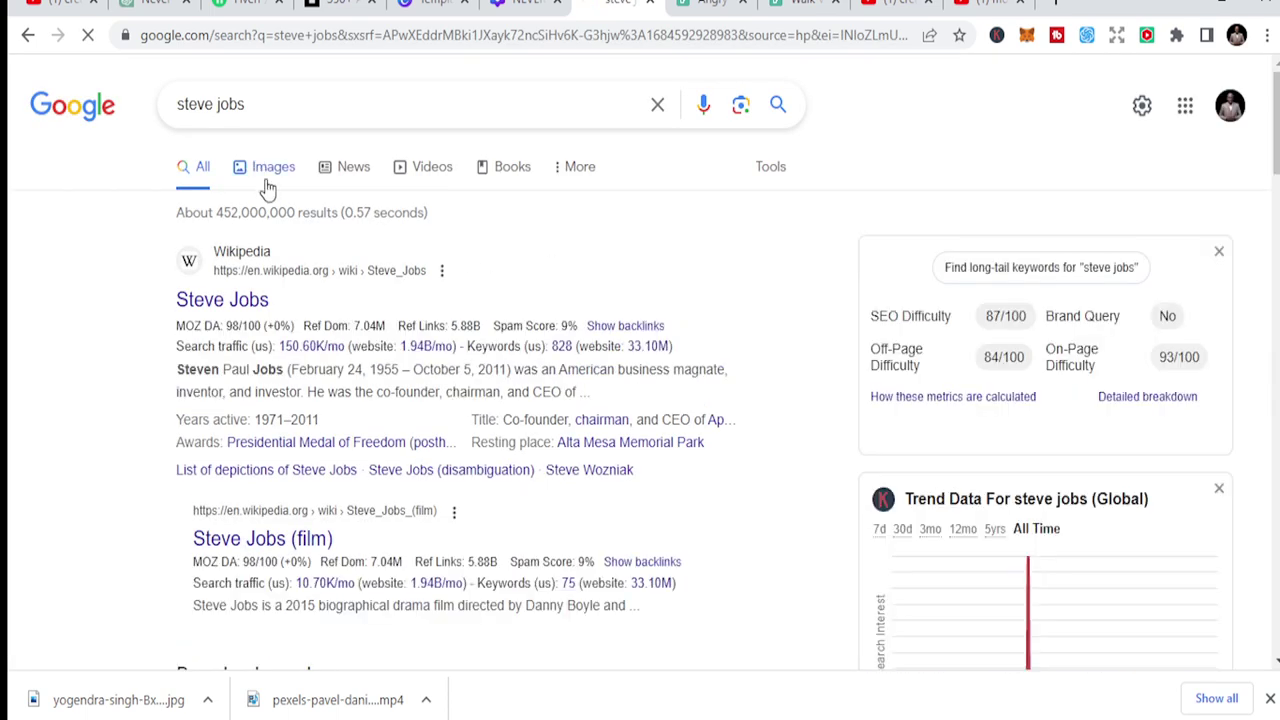
click(268, 184)
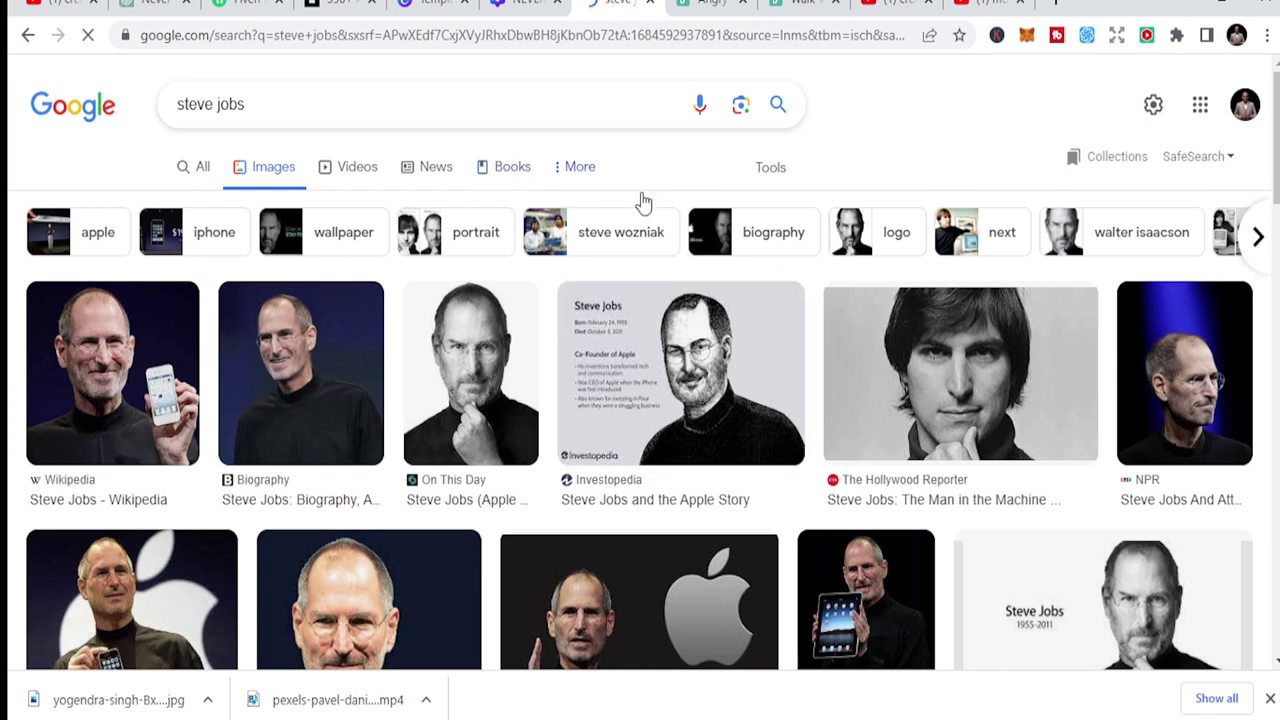
Check the usage rights options for the image results and browse the Steve Jobs photos for dark portraits
click(786, 168)
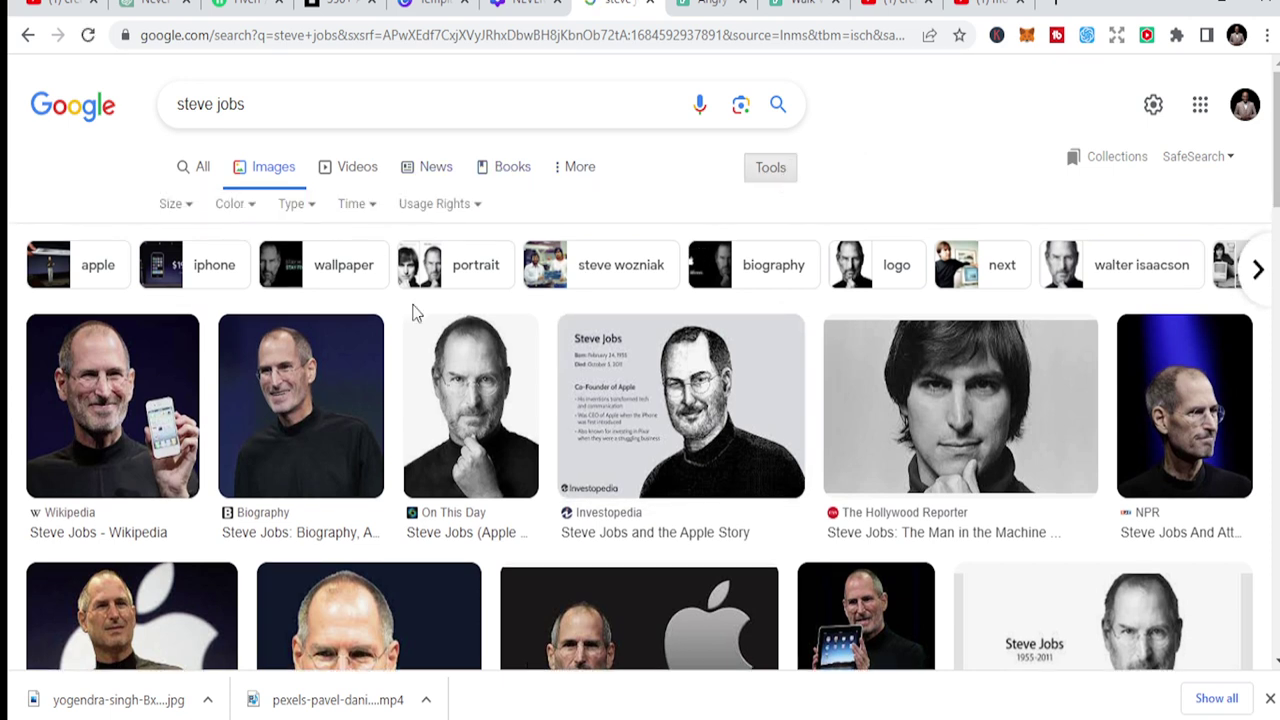
click(472, 204)
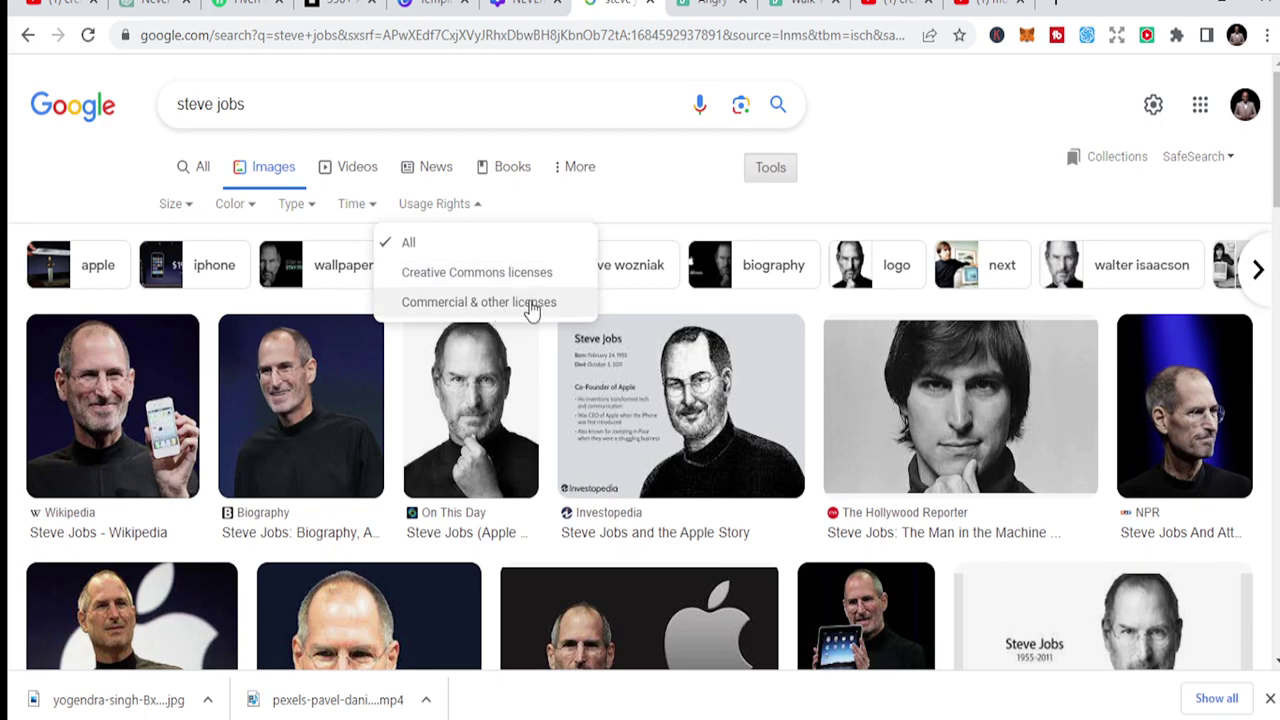
scroll(1123, 300, down, 7)
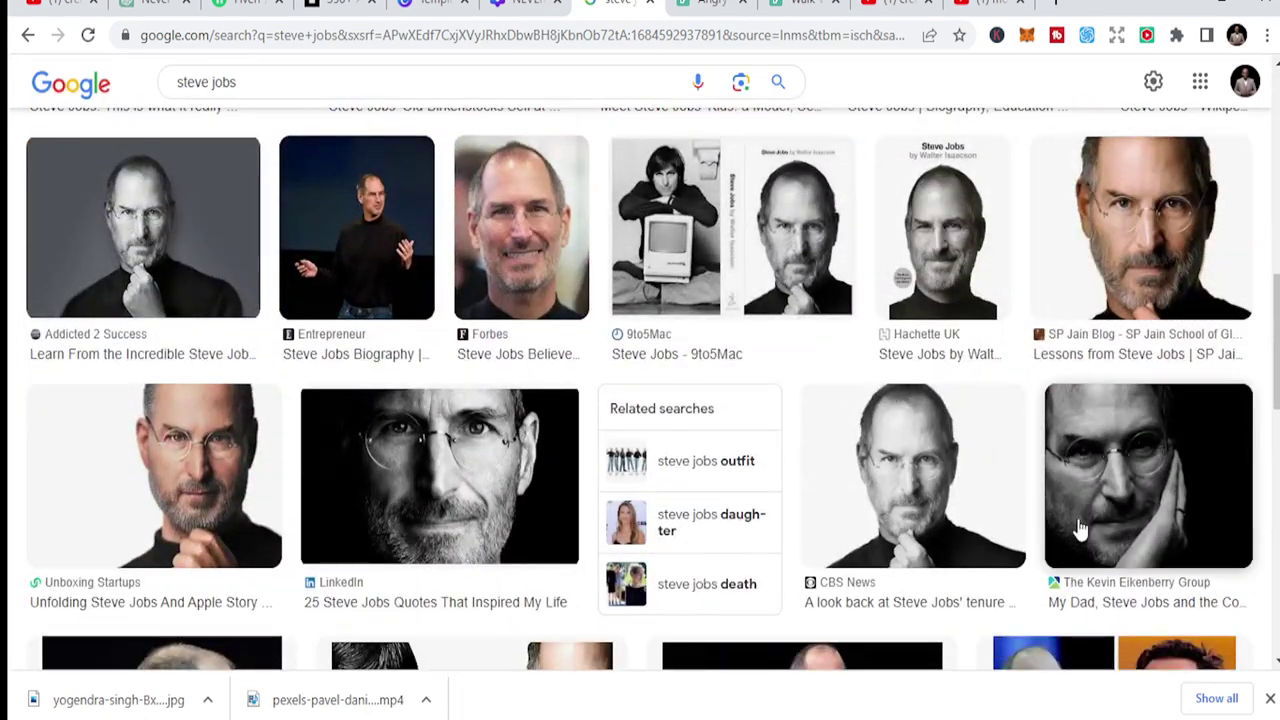
scroll(555, 443, down, 2)
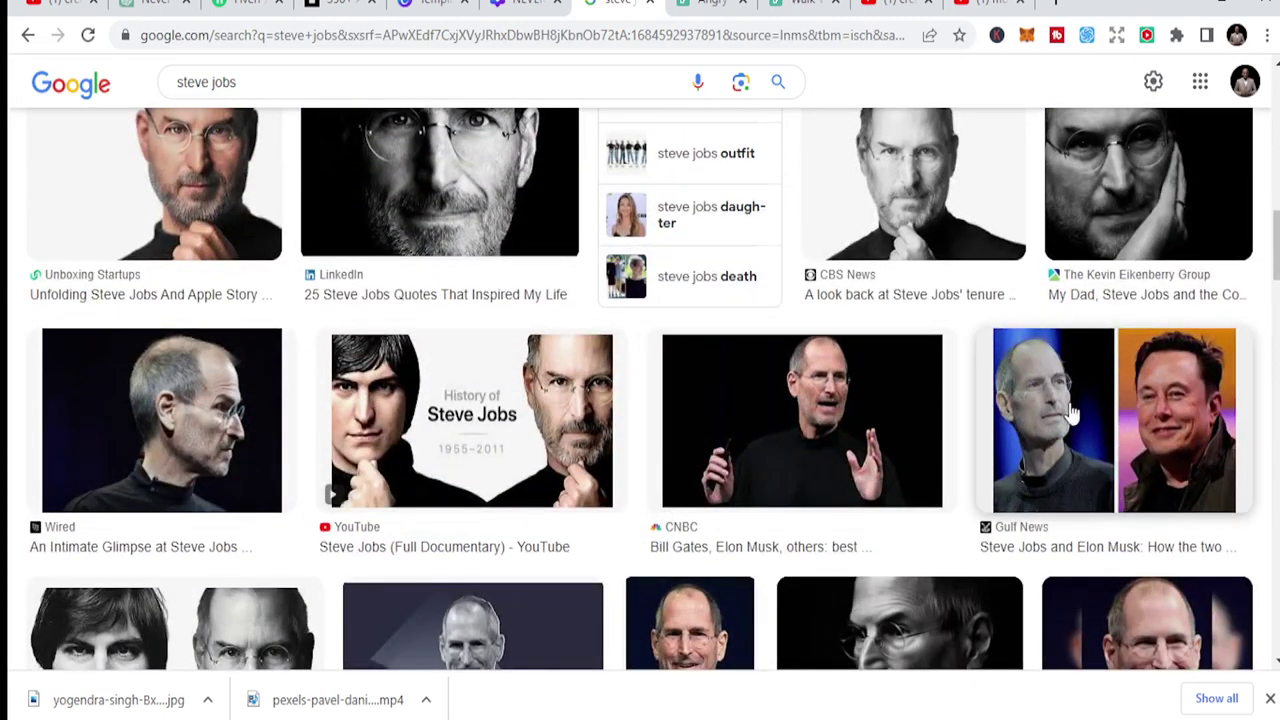
scroll(1071, 428, down, 2)
scroll(998, 425, down, 2)
scroll(990, 420, up, 1)
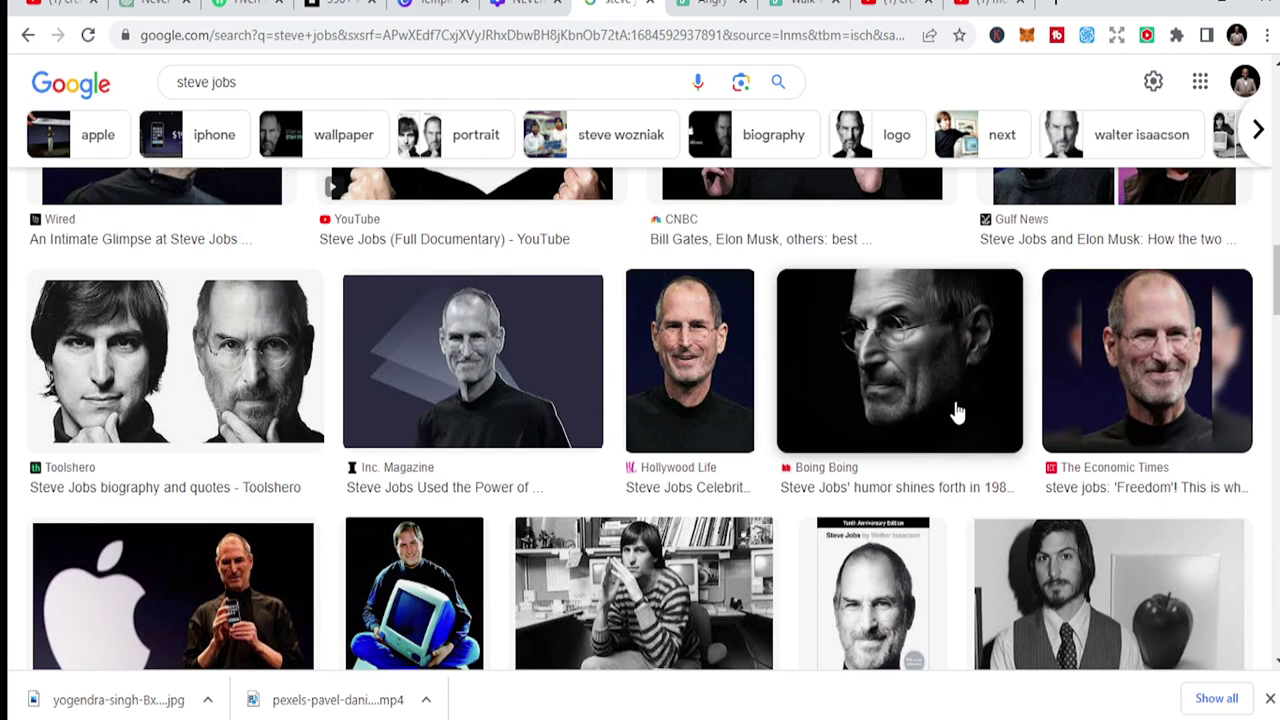
Preview the dark Boing Boing side portrait of Steve Jobs and visit its source article
click(908, 380)
scroll(843, 414, down, 2)
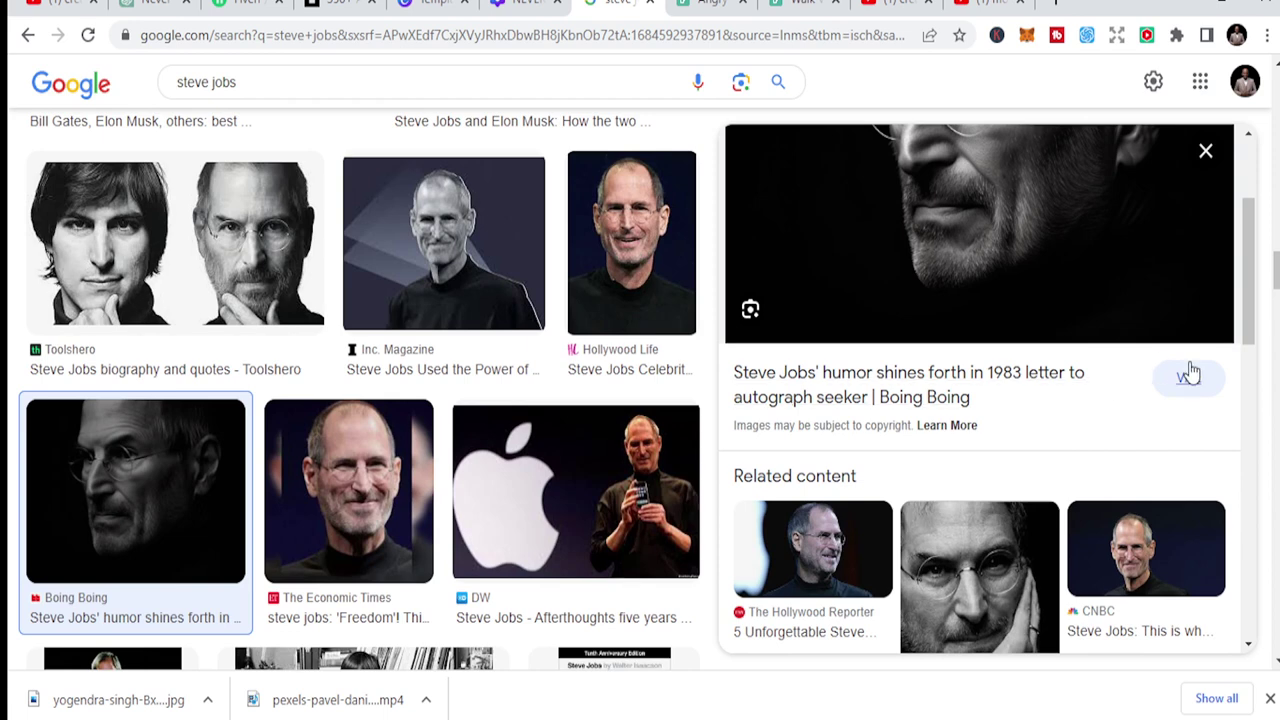
scroll(1130, 427, up, 2)
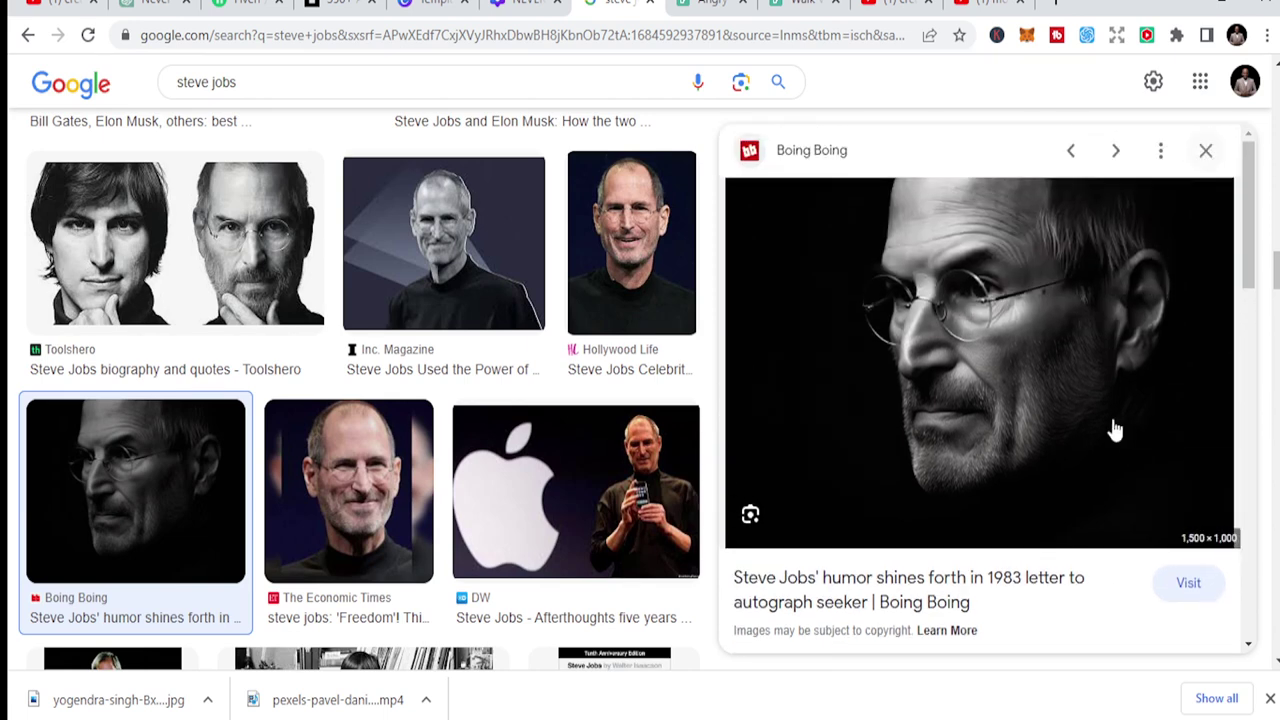
scroll(1151, 437, down, 2)
click(1189, 385)
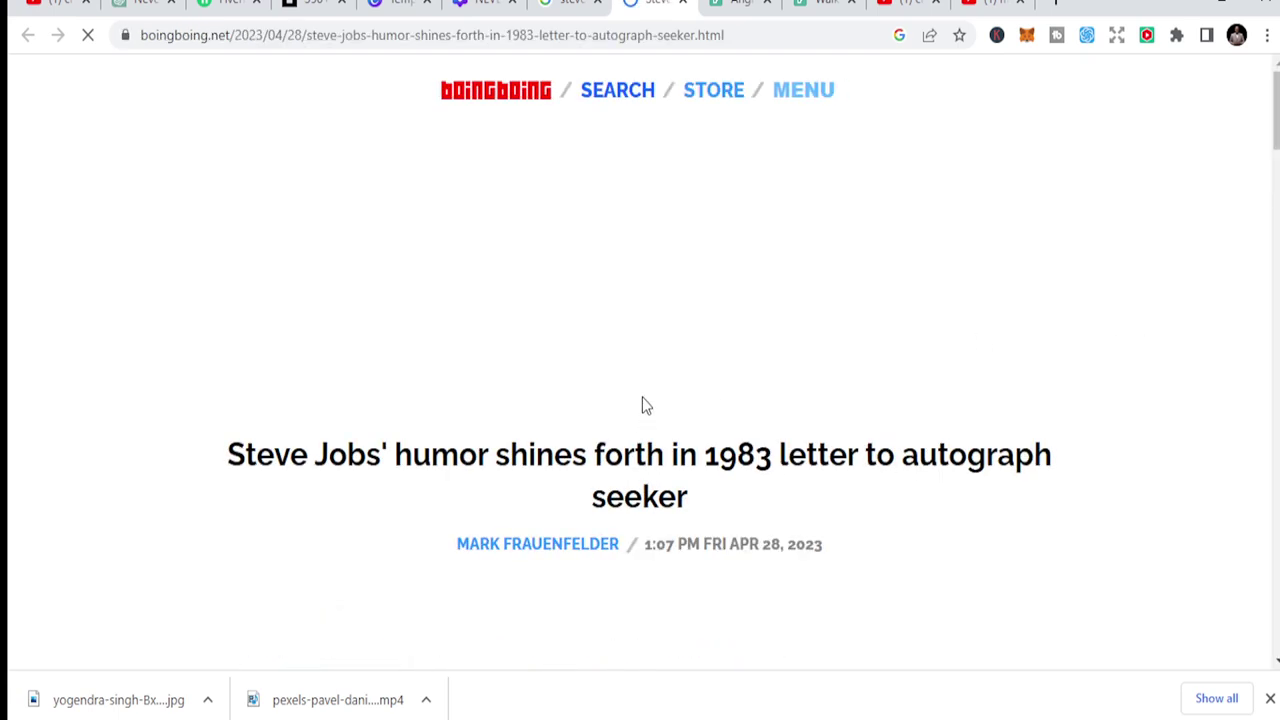
Examine the Boing Boing article and its portrait photo with the image credit
scroll(645, 430, down, 4)
scroll(651, 457, down, 3)
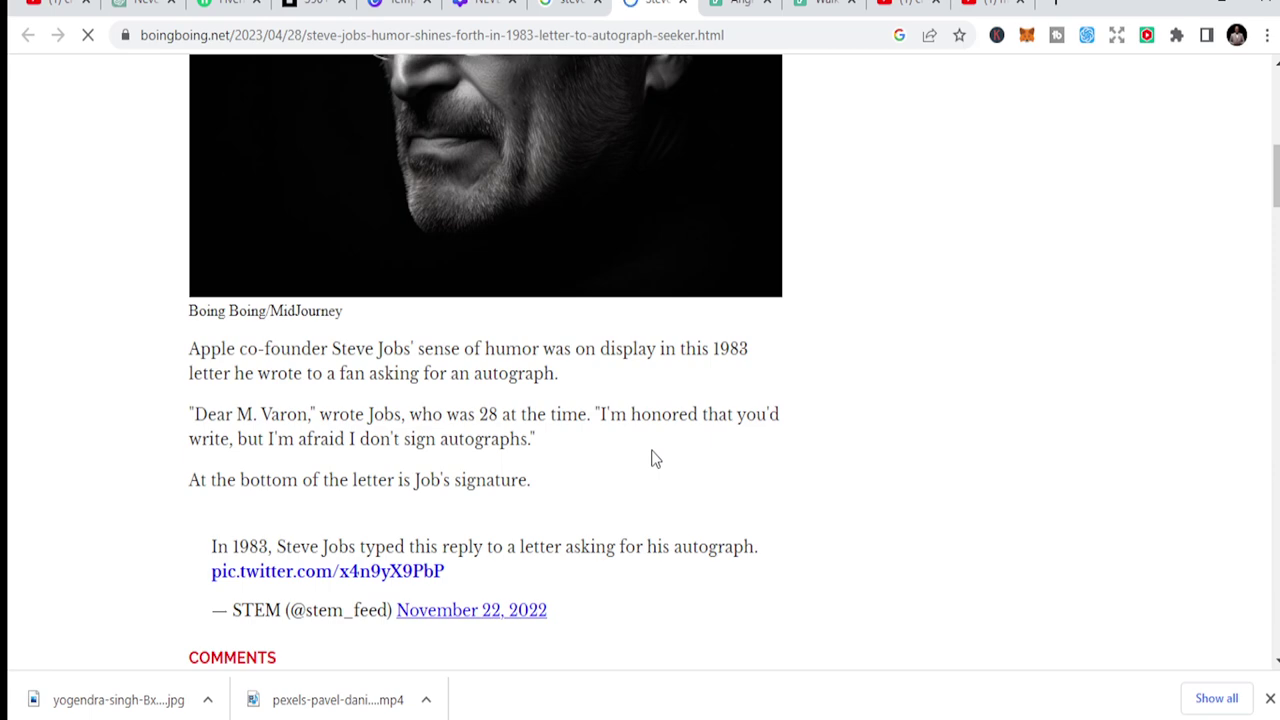
scroll(651, 460, down, 10)
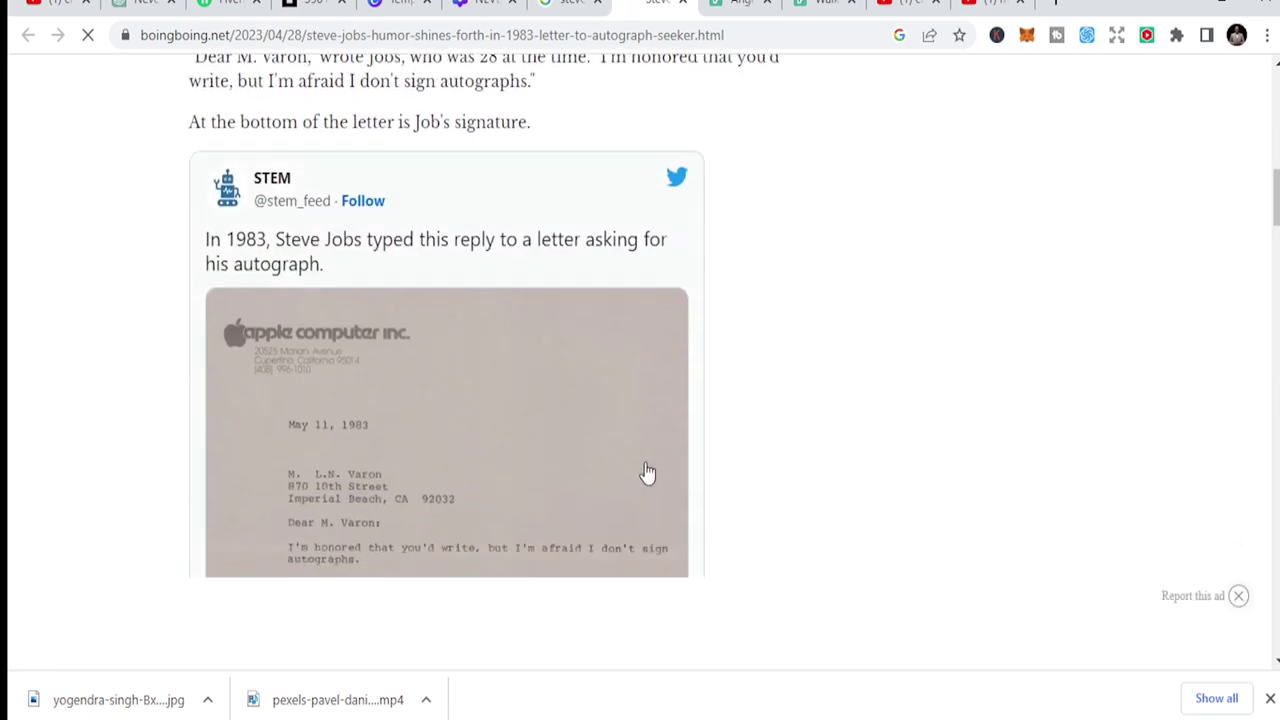
scroll(563, 400, up, 15)
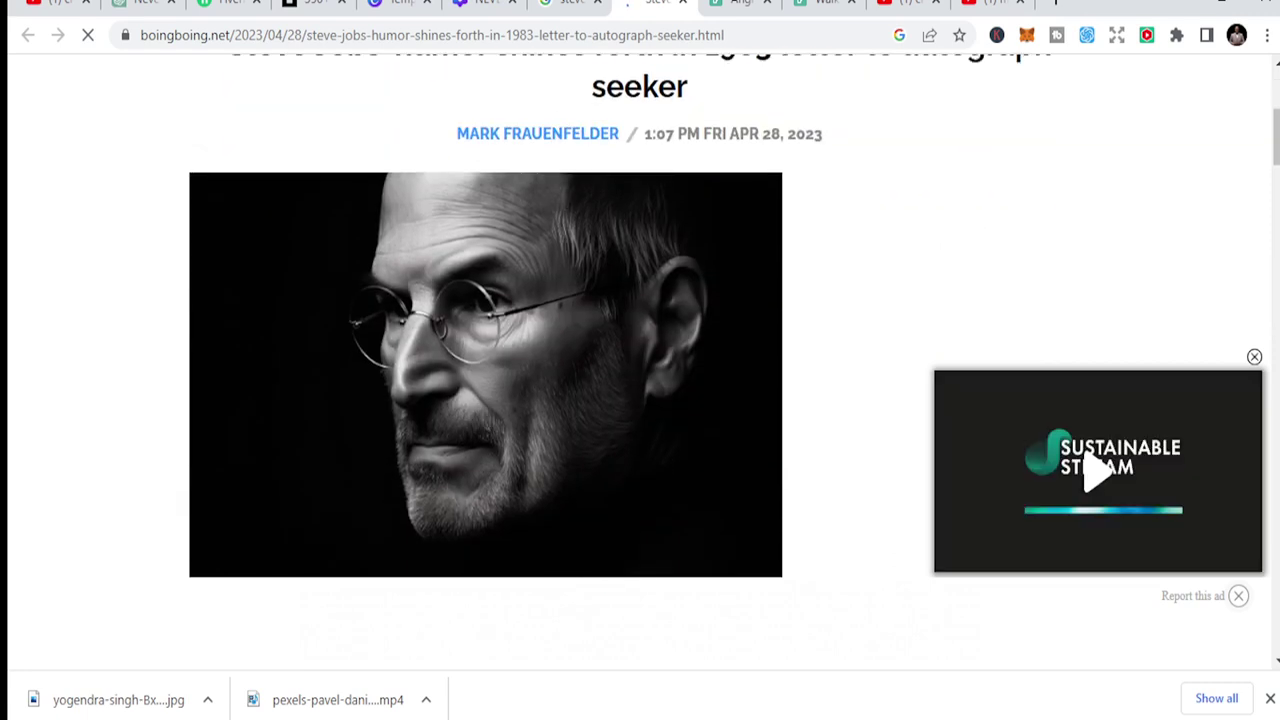
Return to the Canva design and review the NEVER GIVE UP thumbnails on both pages
click(566, 6)
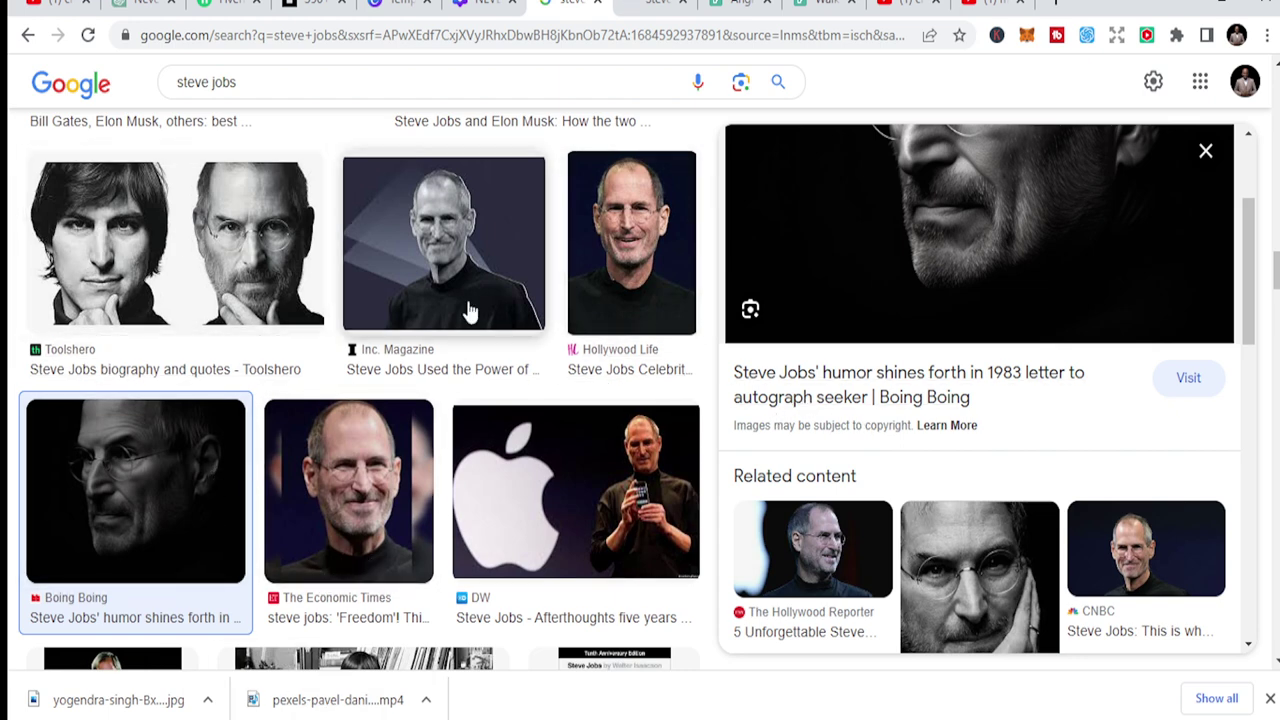
click(128, 705)
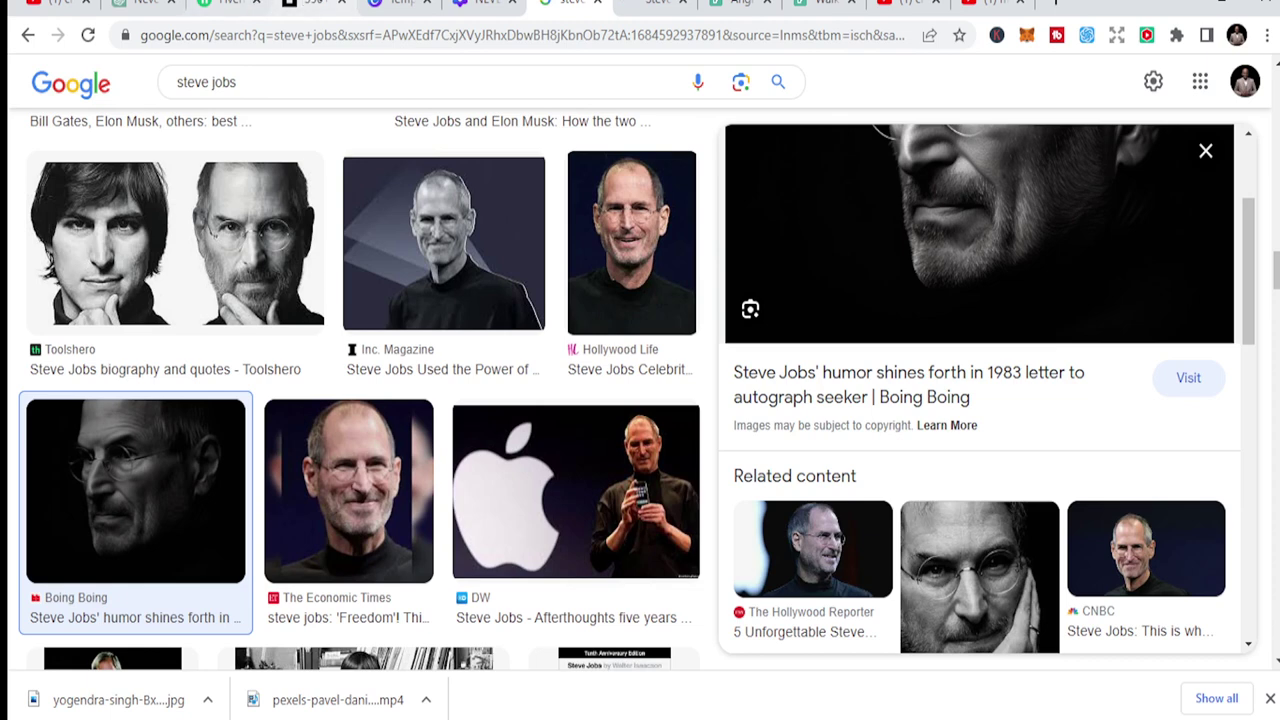
click(400, 8)
click(486, 8)
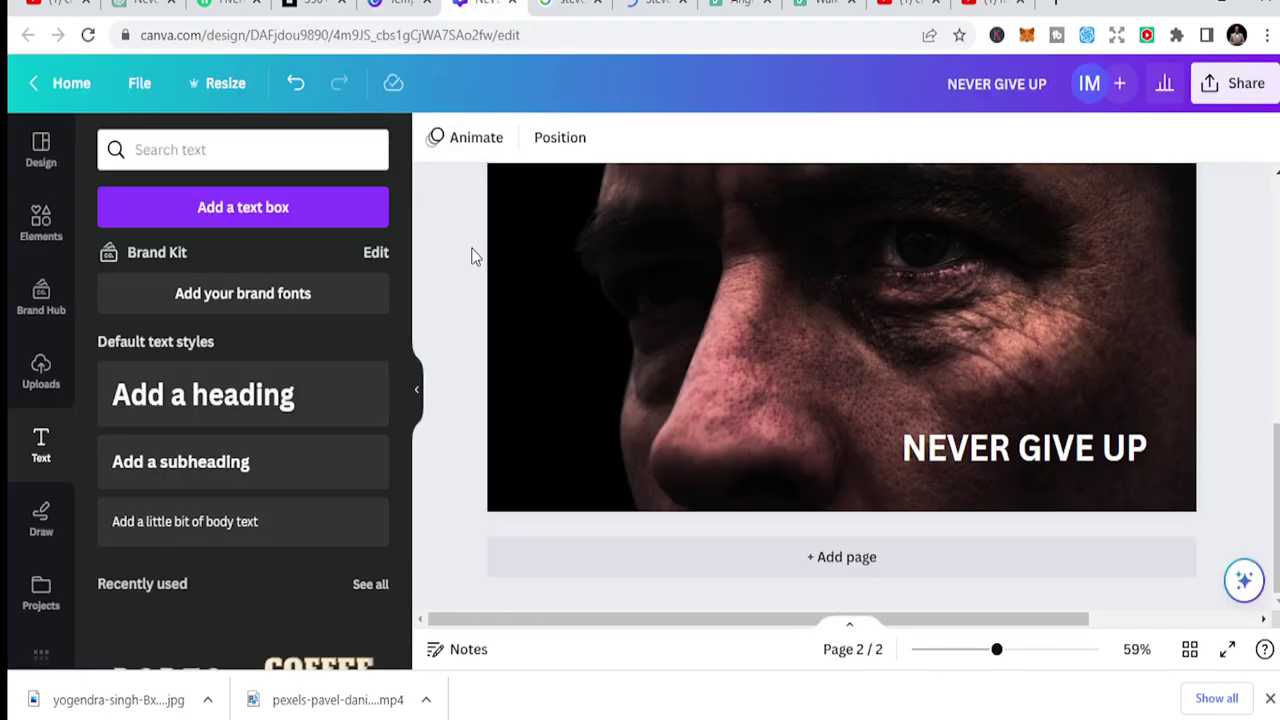
scroll(664, 313, up, 5)
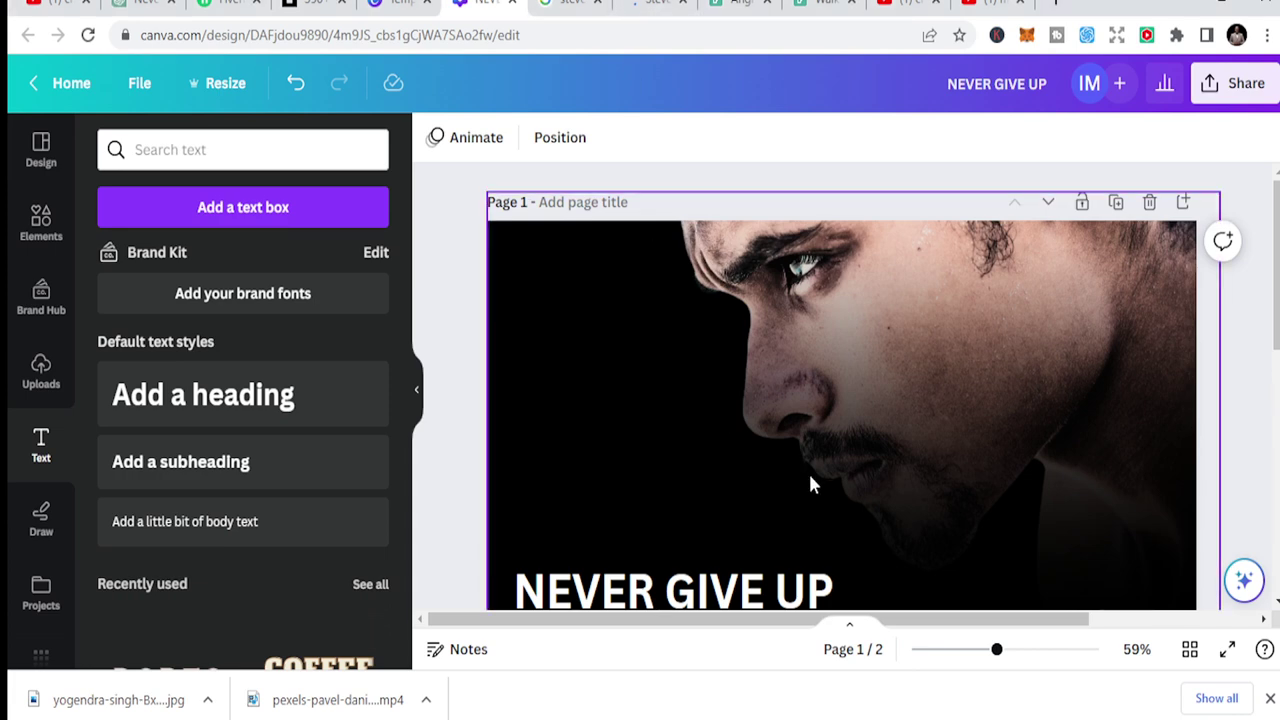
scroll(810, 484, down, 5)
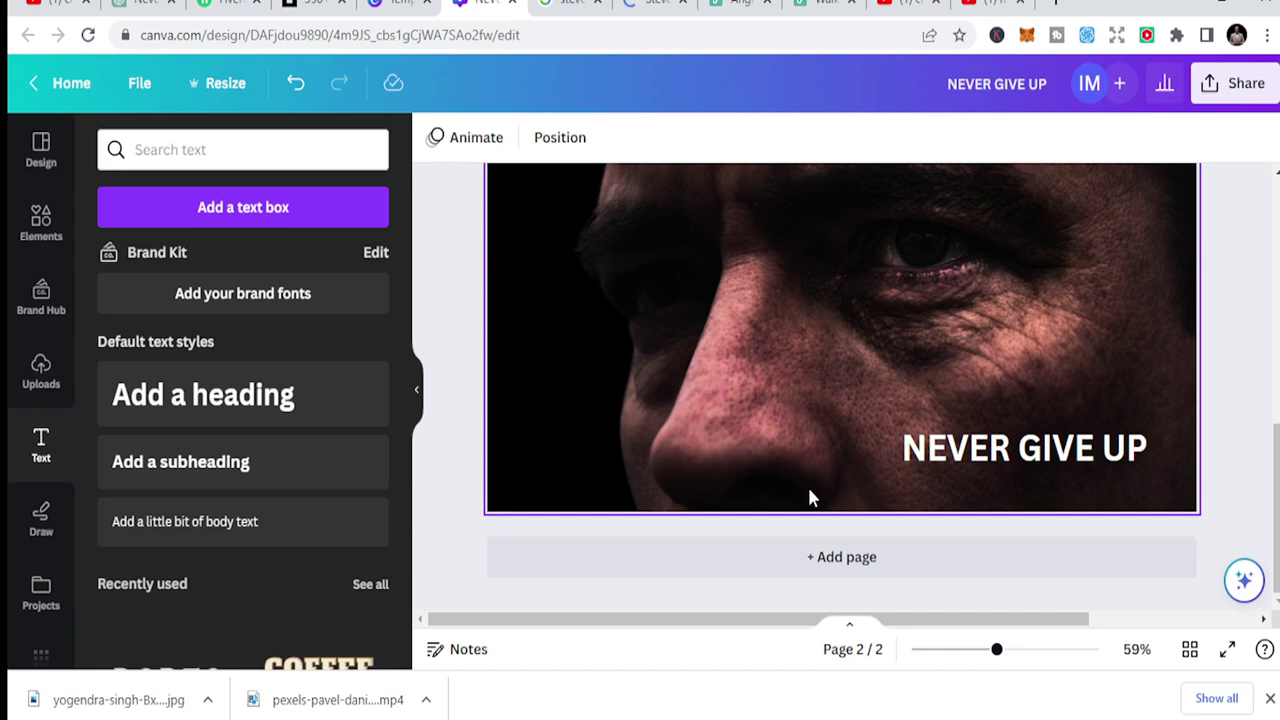